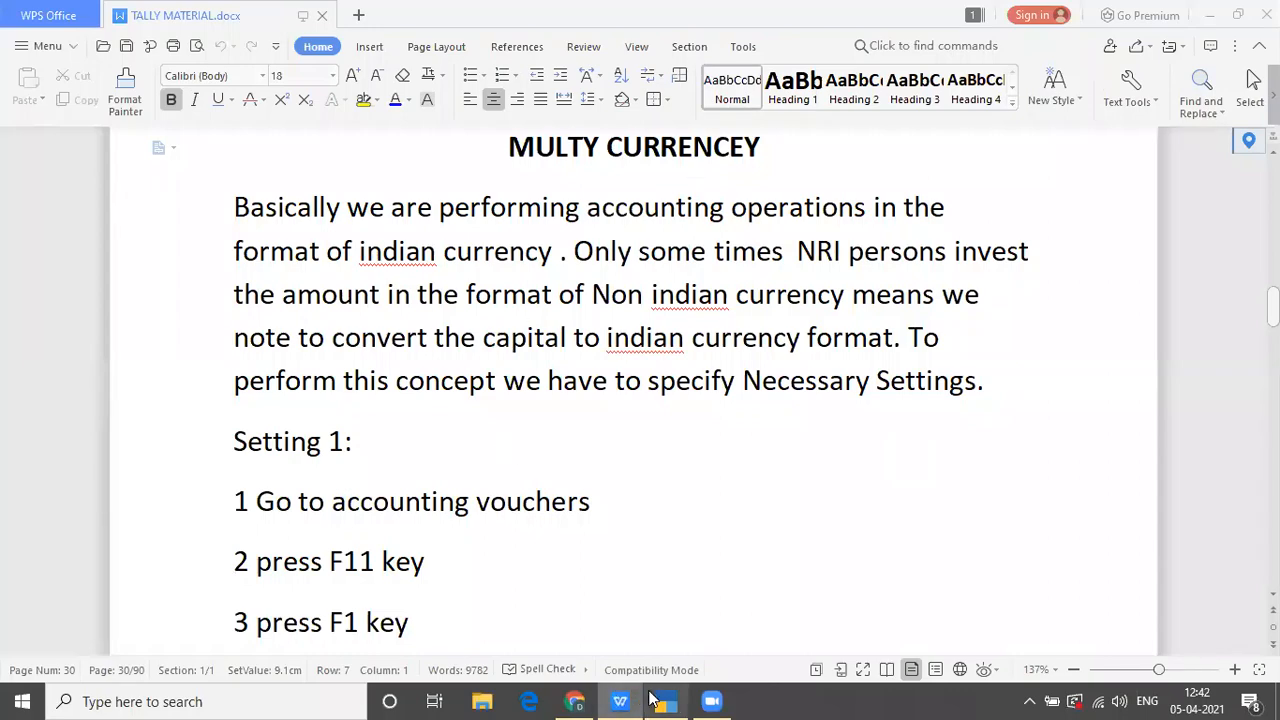
# Step: Read the MULTY CURRENCEY notes in TALLY MATERIAL.docx, from the settings instructions down to the Problem 1 transactions
pyautogui.moveTo(660, 697)
pyautogui.click(688, 611)
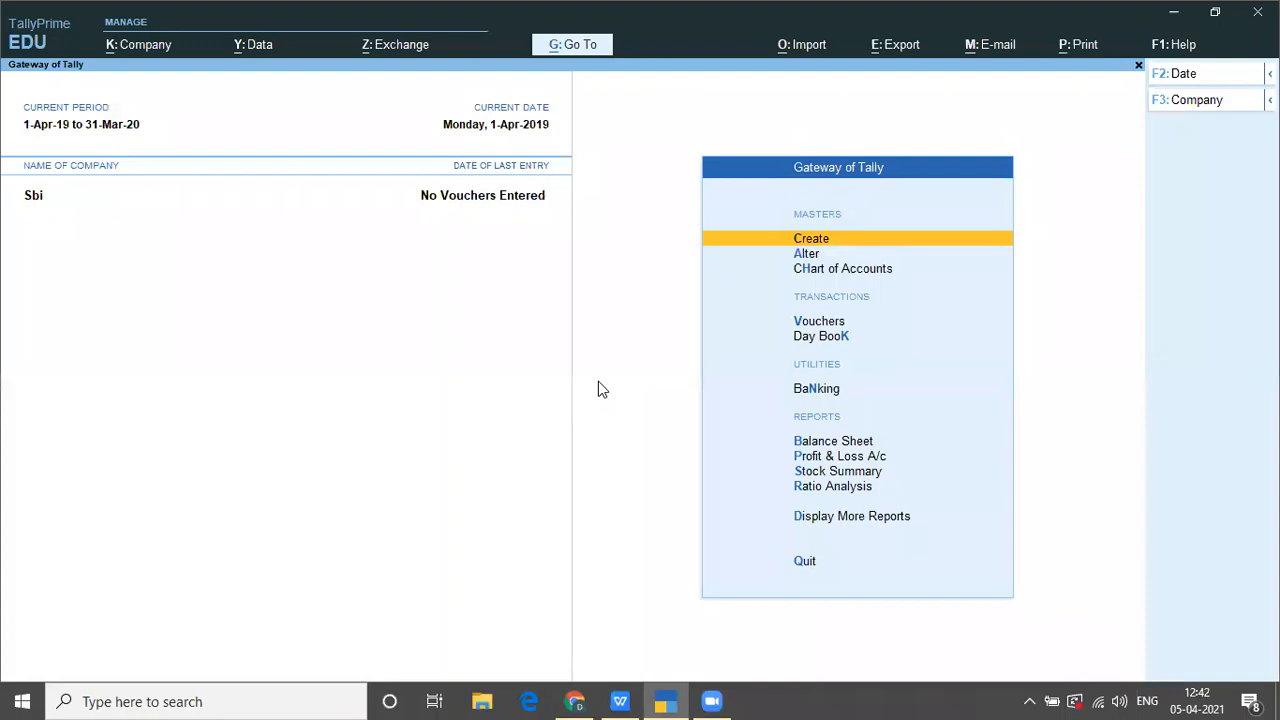
pyautogui.hotkey('alt', 'Tab')
pyautogui.hotkey('alt', 'Tab')
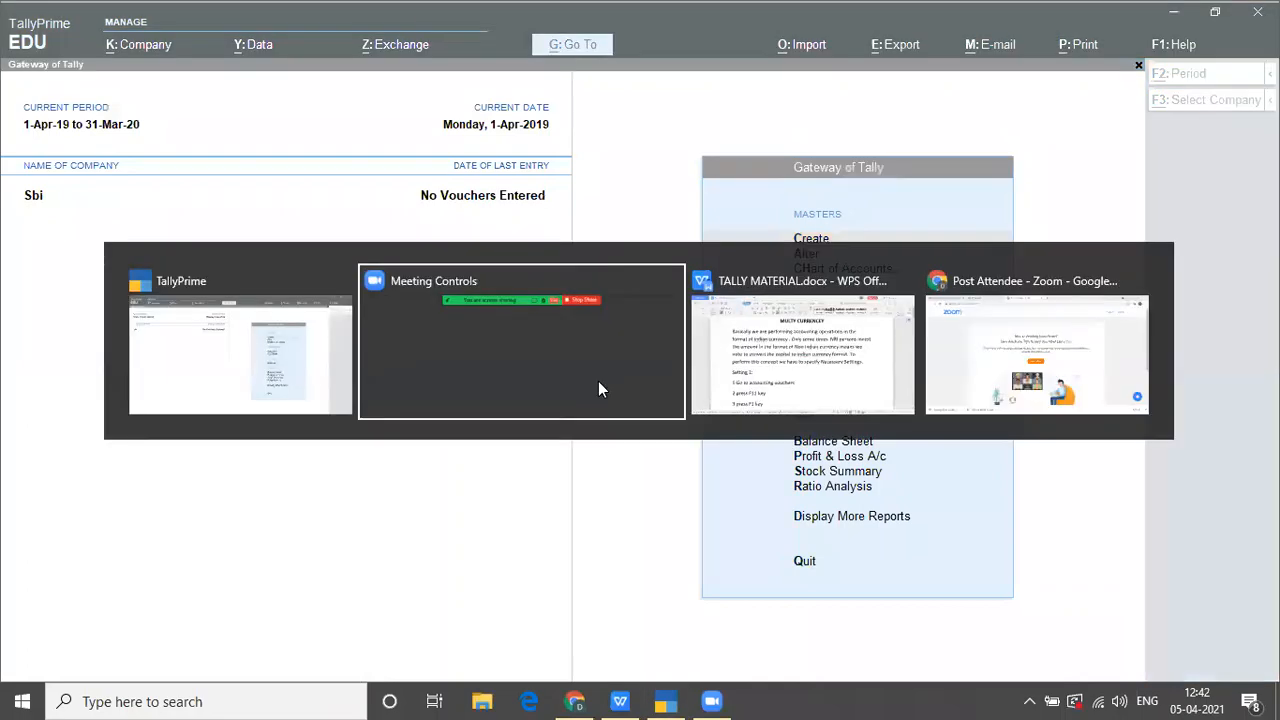
pyautogui.press('Down')
pyautogui.press('Down')
pyautogui.press('Down')
pyautogui.press('Down')
pyautogui.press('Down')
pyautogui.press('Down')
pyautogui.press('Down')
pyautogui.press('Down')
pyautogui.press('Down')
pyautogui.press('Down')
pyautogui.press('Down')
pyautogui.press('Down')
pyautogui.press('Down')
pyautogui.press('Down')
pyautogui.press('Down')
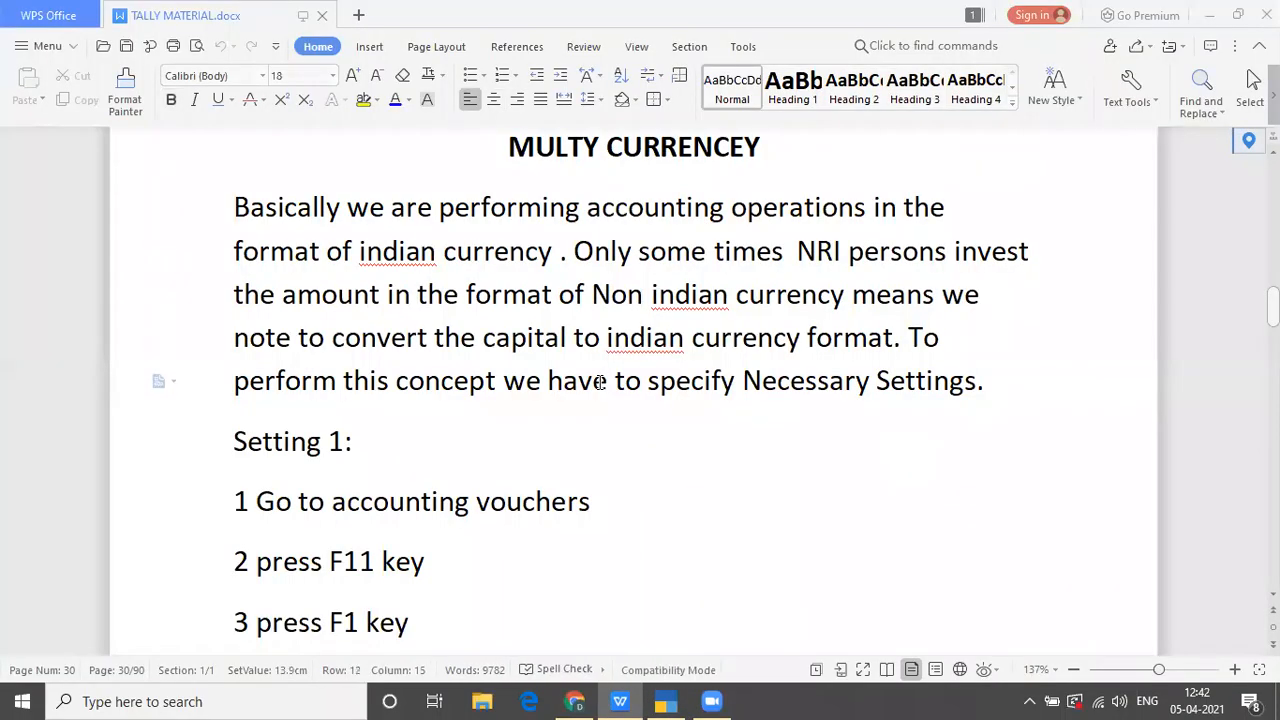
pyautogui.press('Down')
pyautogui.press('Down')
pyautogui.press('Down')
pyautogui.press('Down')
pyautogui.press('Down')
pyautogui.press('Down')
pyautogui.press('Down')
pyautogui.press('Down')
pyautogui.press('Down')
pyautogui.press('Down')
pyautogui.press('Down')
pyautogui.press('Down')
pyautogui.press('Down')
pyautogui.press('Down')
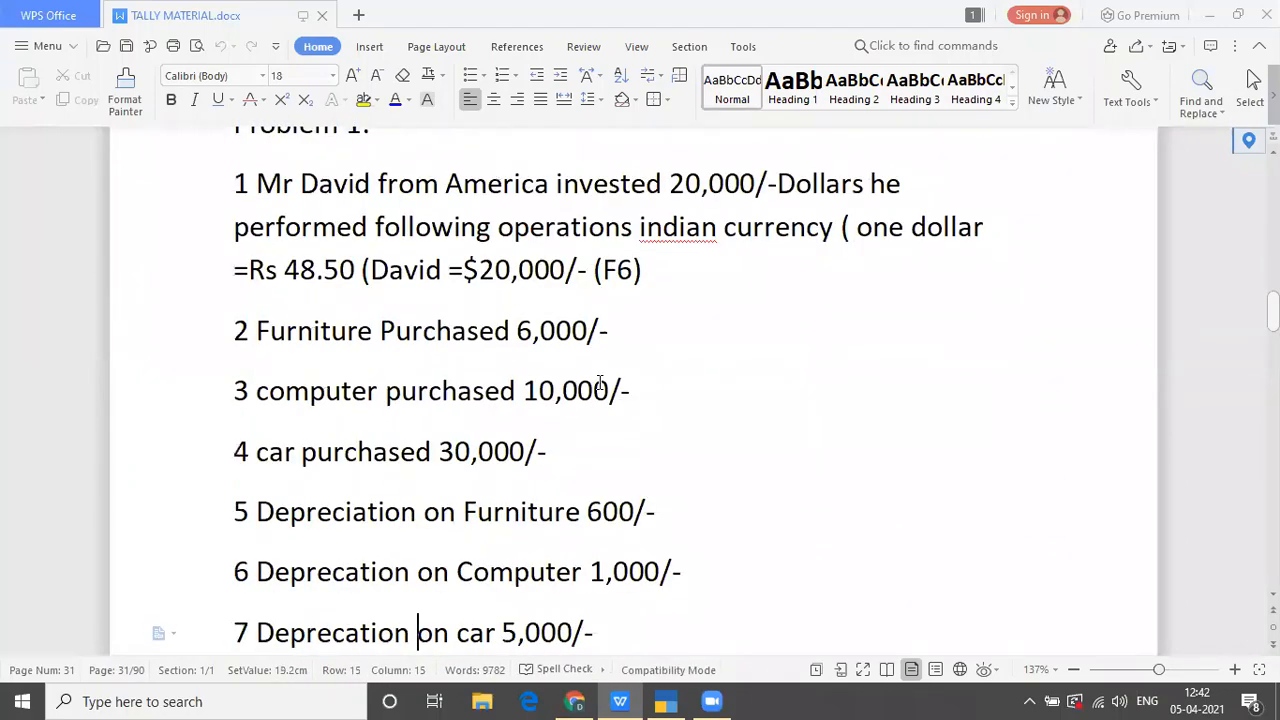
# Step: Review the rest of Problem 1's transactions and its net profit and balance sheet answers, continuing to Problem 2
pyautogui.press('Up')
pyautogui.press('Up')
pyautogui.press('Up')
pyautogui.press('Up')
pyautogui.press('Up')
pyautogui.press('Up')
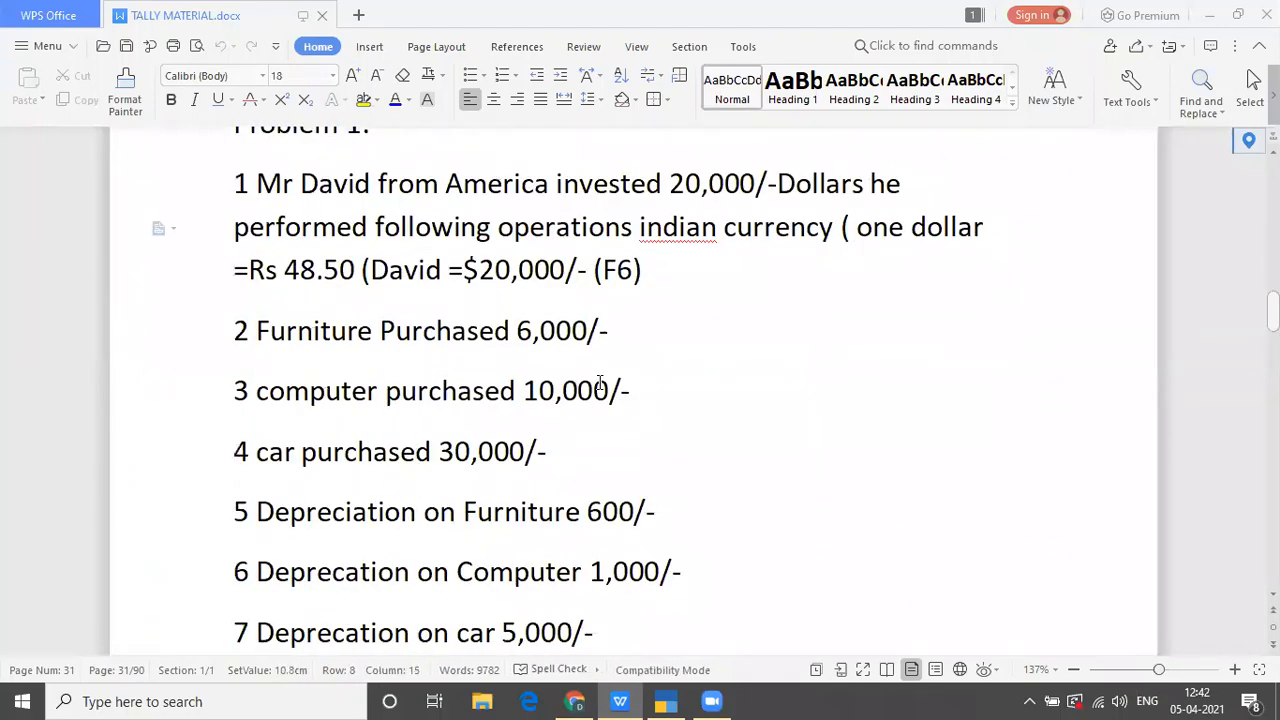
pyautogui.press('Down')
pyautogui.press('Down')
pyautogui.press('Down')
pyautogui.press('Down')
pyautogui.press('Down')
pyautogui.press('Down')
pyautogui.press('Down')
pyautogui.press('Down')
pyautogui.press('Down')
pyautogui.press('Down')
pyautogui.press('Down')
pyautogui.press('Down')
pyautogui.press('Down')
pyautogui.press('Down')
pyautogui.press('Down')
pyautogui.press('Down')
pyautogui.press('Down')
pyautogui.press('Down')
pyautogui.press('Down')
pyautogui.press('Down')
pyautogui.press('Down')
pyautogui.press('Down')
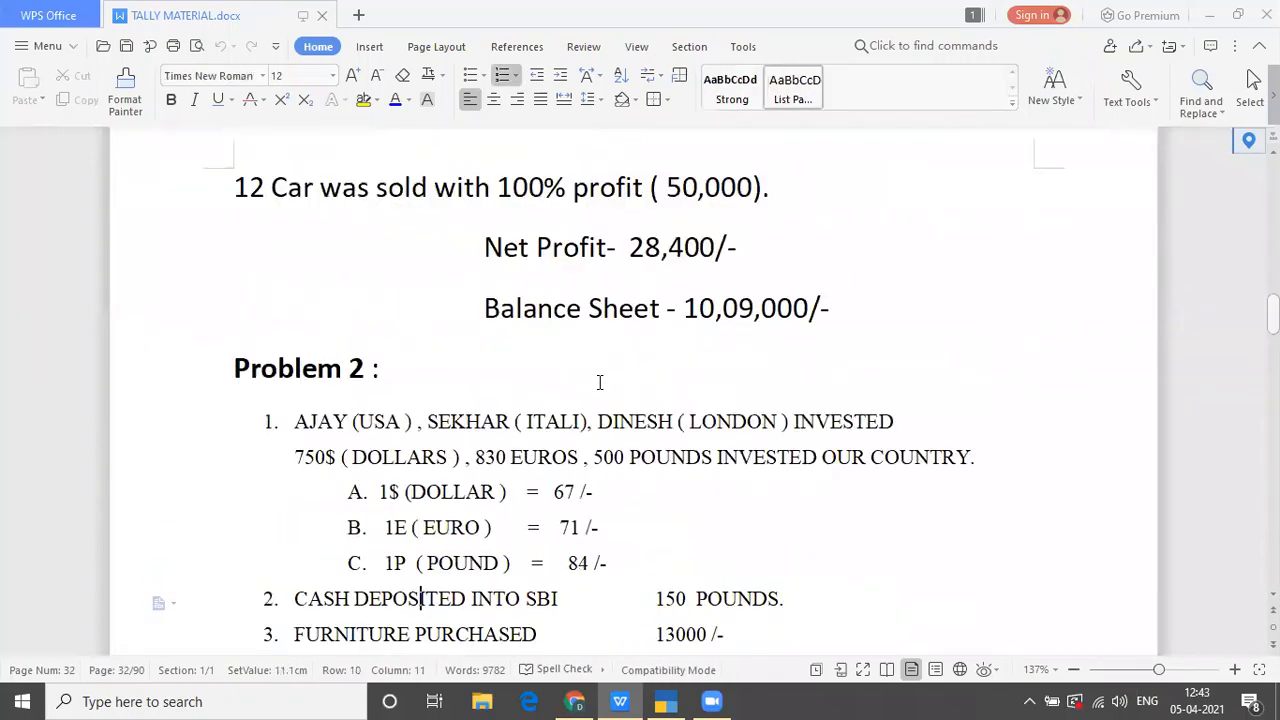
pyautogui.press('Down')
pyautogui.press('Down')
pyautogui.press('Down')
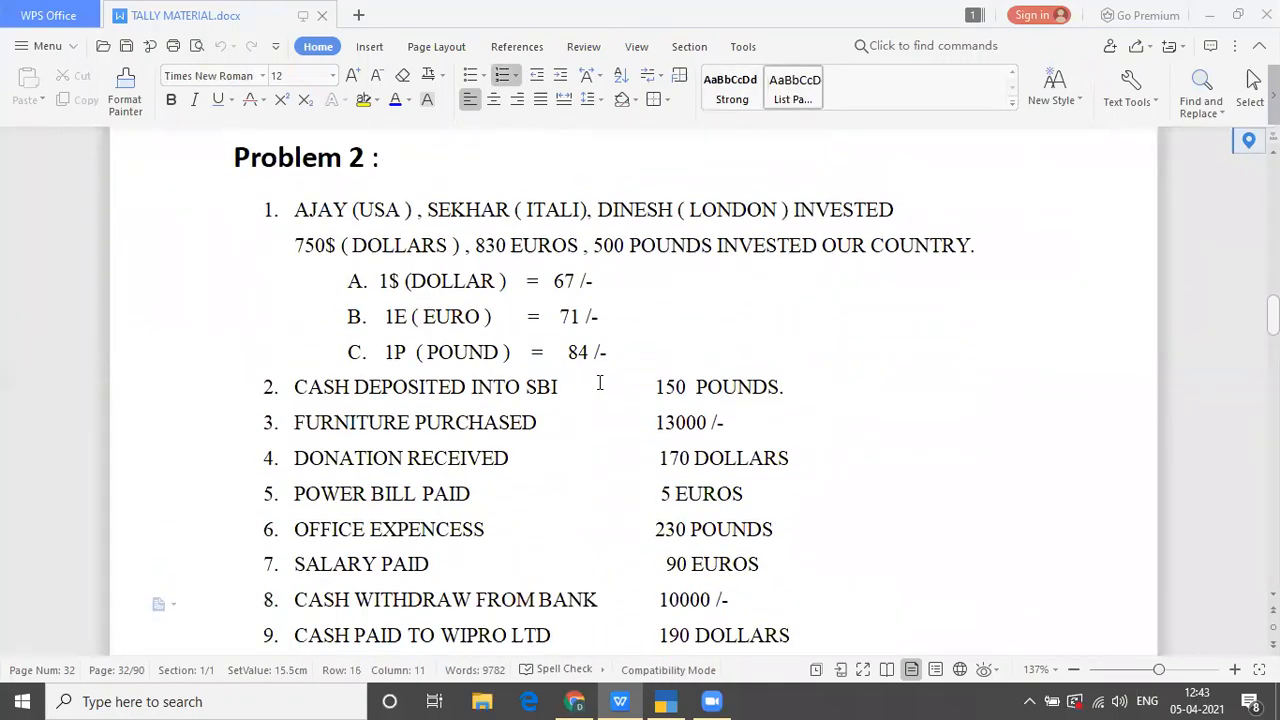
# Step: Examine Problem 2's foreign investments, exchange rates and transaction list, highlighting the opening investment statement
pyautogui.press('Up')
pyautogui.press('Up')
pyautogui.press('Up')
pyautogui.press('Up')
pyautogui.press('Up')
pyautogui.press('Up')
pyautogui.press('Up')
pyautogui.press('Up')
pyautogui.press('Up')
pyautogui.press('Up')
pyautogui.press('Up')
pyautogui.press('Up')
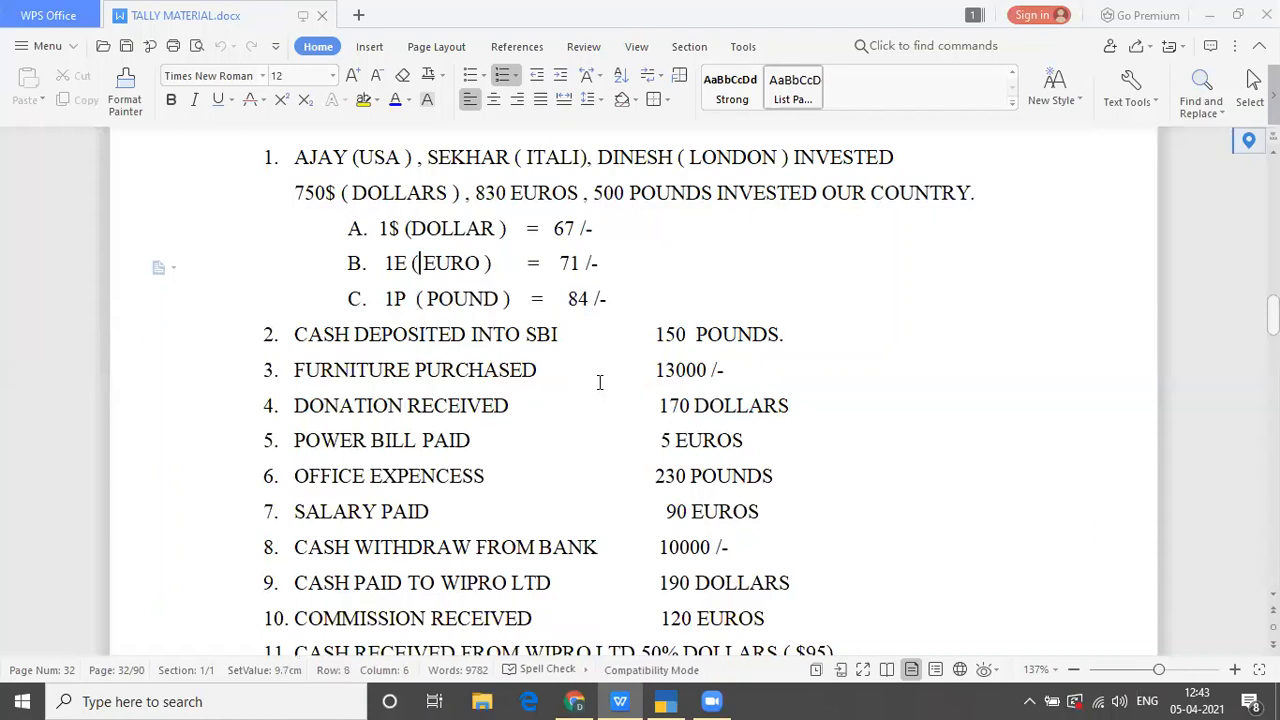
pyautogui.press('Down')
pyautogui.press('Down')
pyautogui.press('Down')
pyautogui.press('Down')
pyautogui.press('Down')
pyautogui.press('Down')
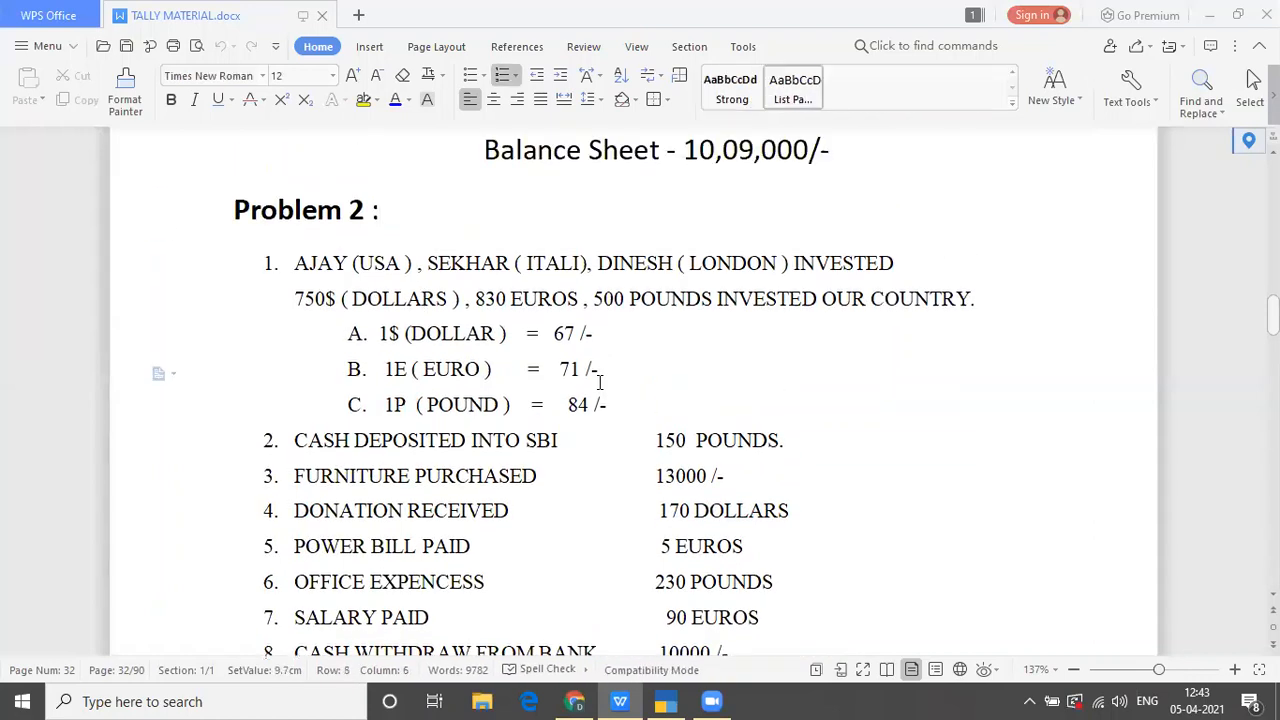
pyautogui.press('Down')
pyautogui.press('Down')
pyautogui.press('Down')
pyautogui.press('Down')
pyautogui.press('Down')
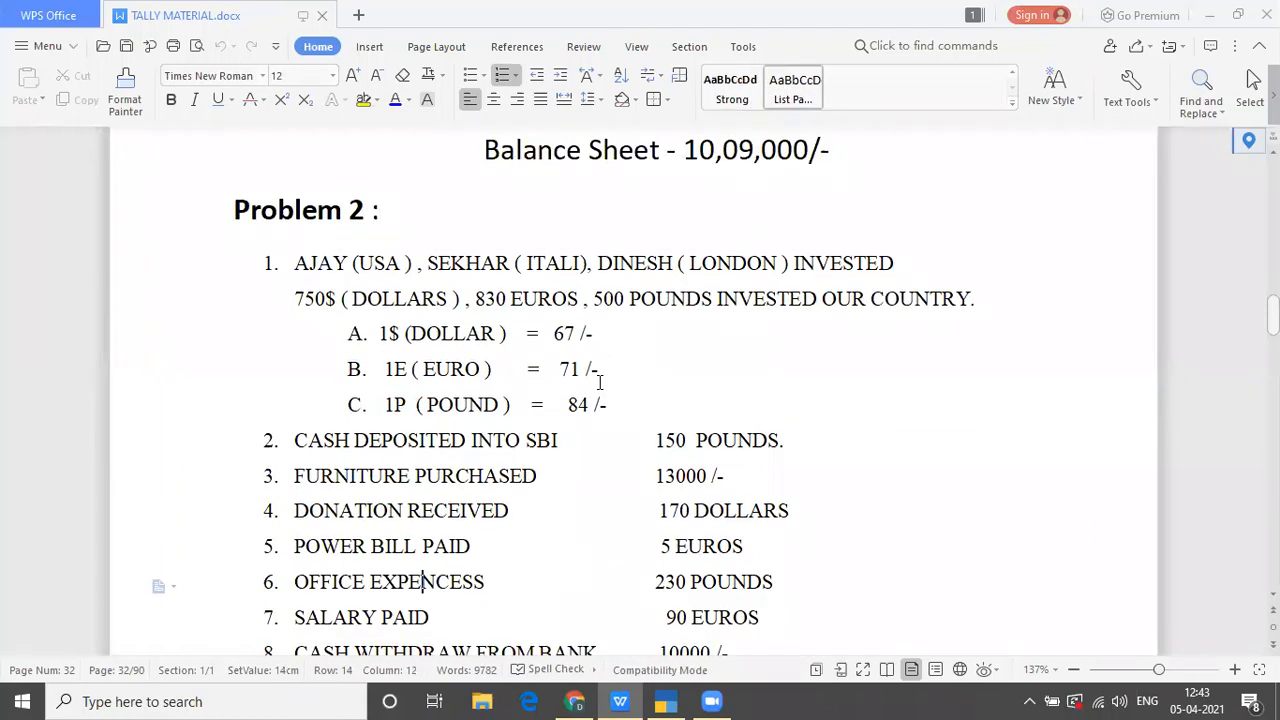
pyautogui.press('Down')
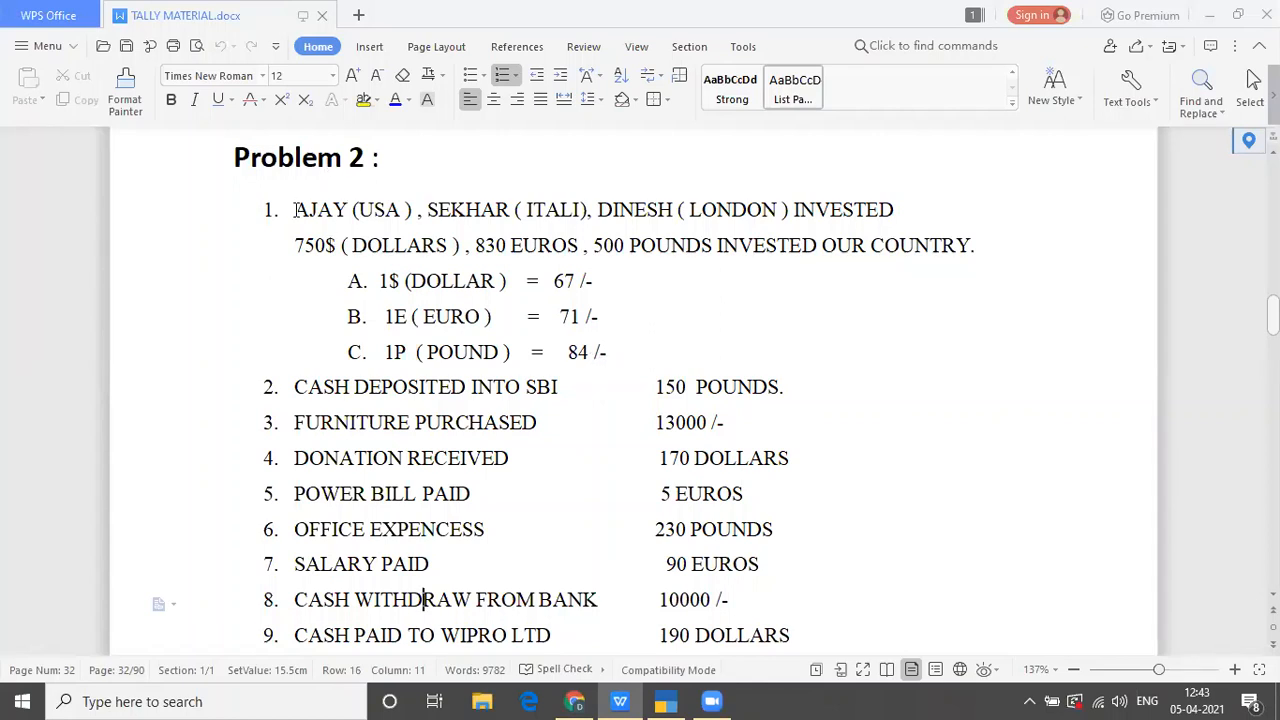
pyautogui.moveTo(296, 208); pyautogui.dragTo(547, 240)
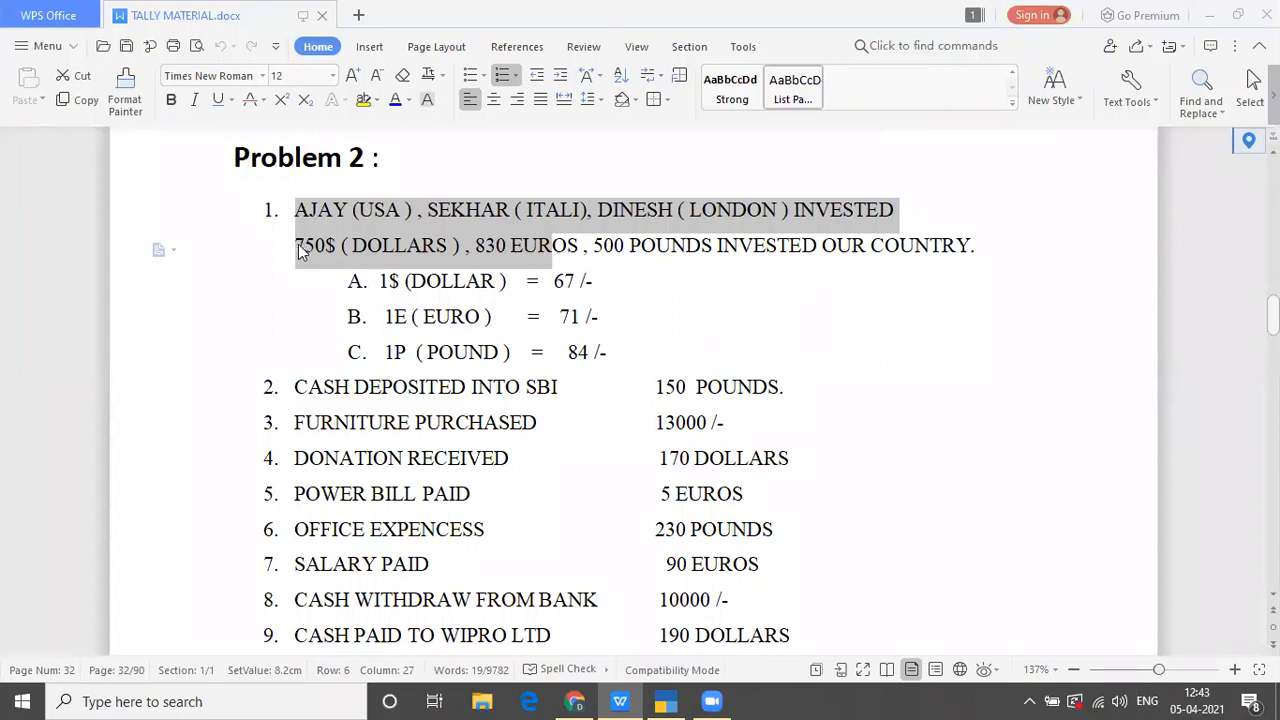
pyautogui.click(282, 268)
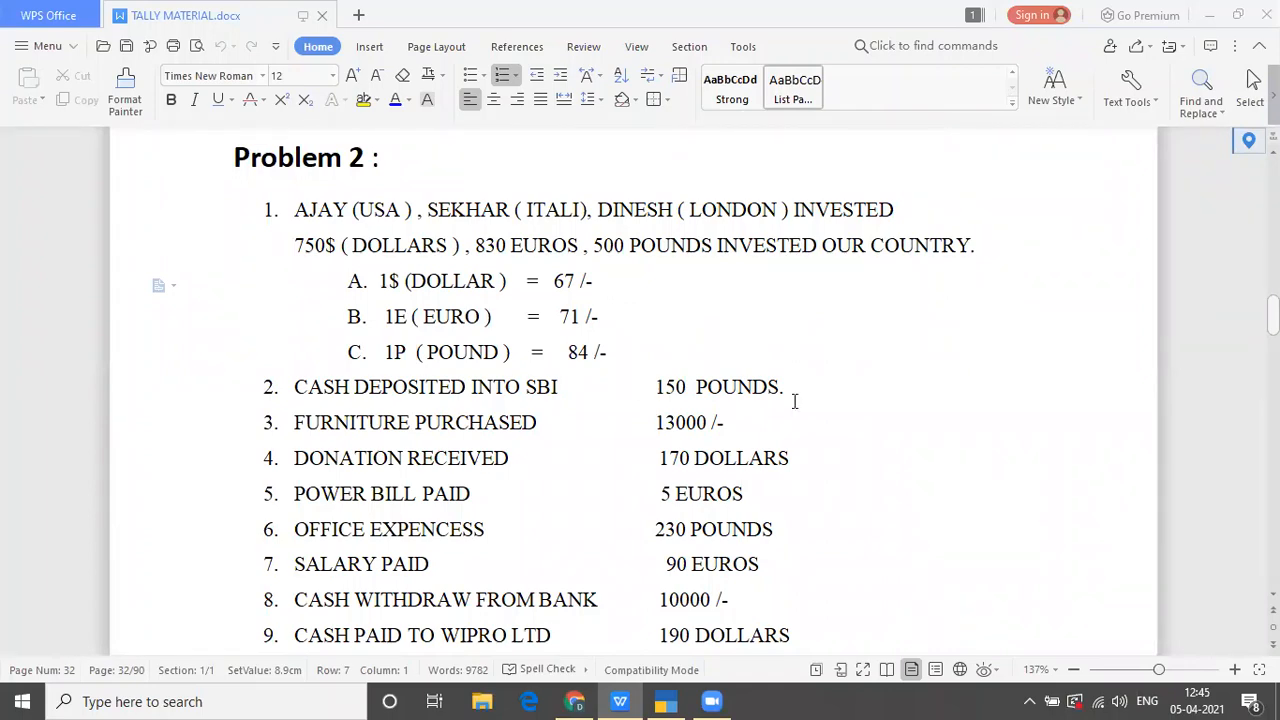
# Step: Switch to the Gateway of Tally in TallyPrime
pyautogui.hotkey('alt', 'Tab')
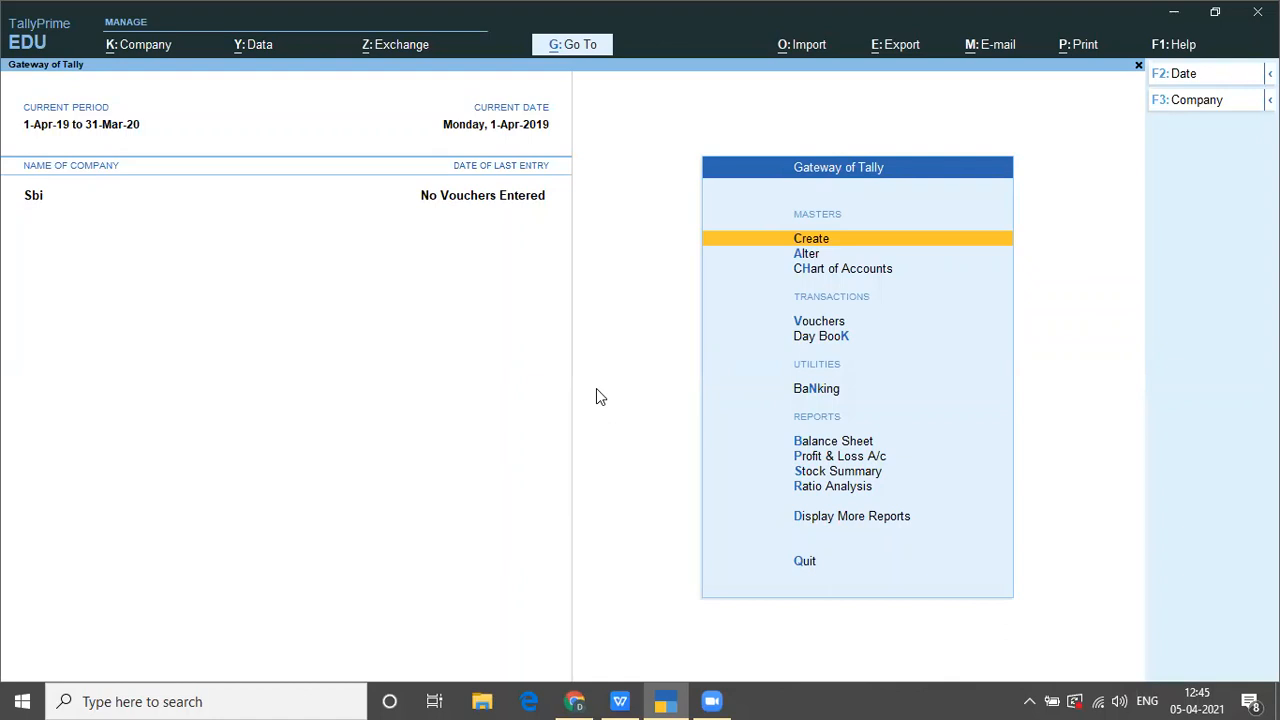
pyautogui.click(813, 262)
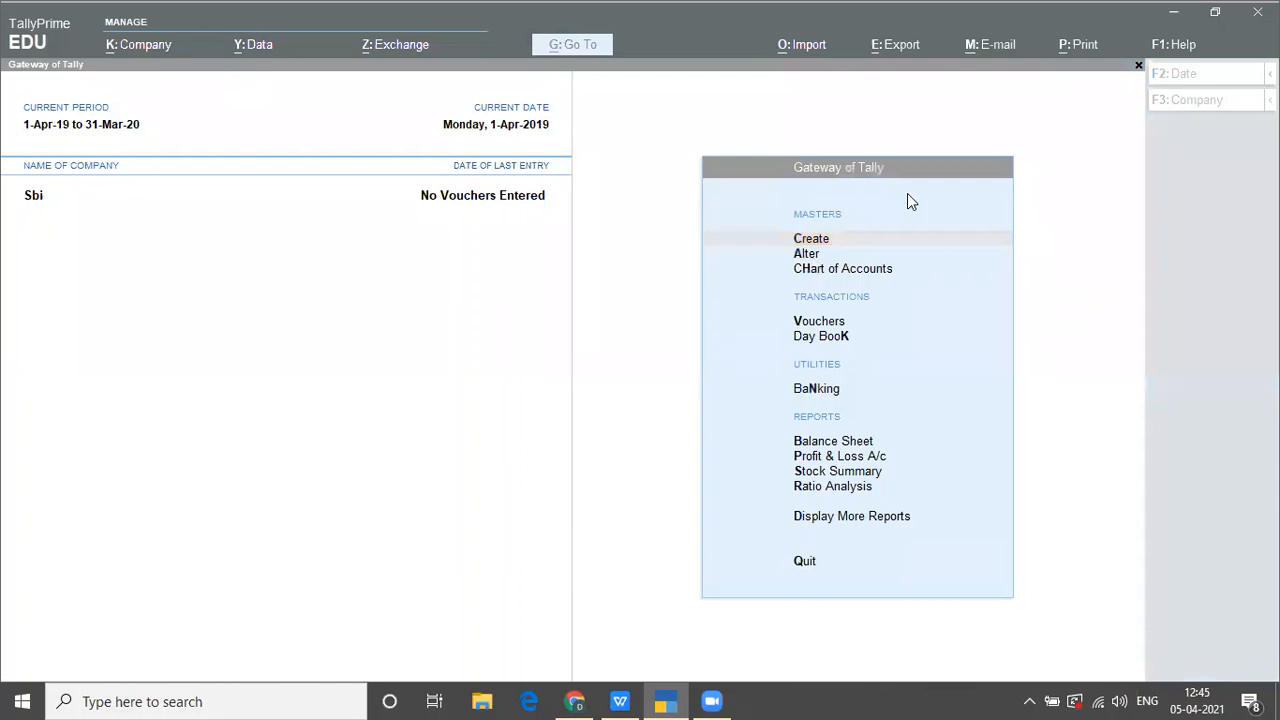
pyautogui.click(838, 83)
pyautogui.click(838, 83)
pyautogui.click(1083, 289)
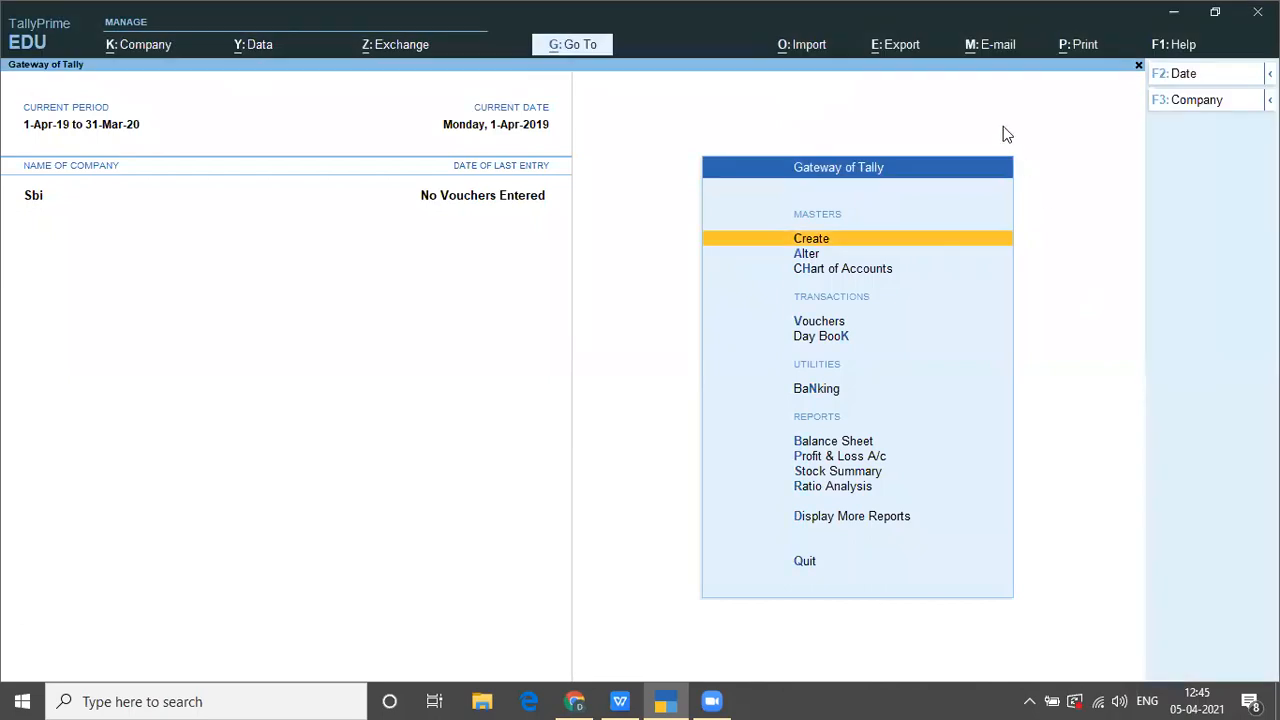
pyautogui.click(802, 143)
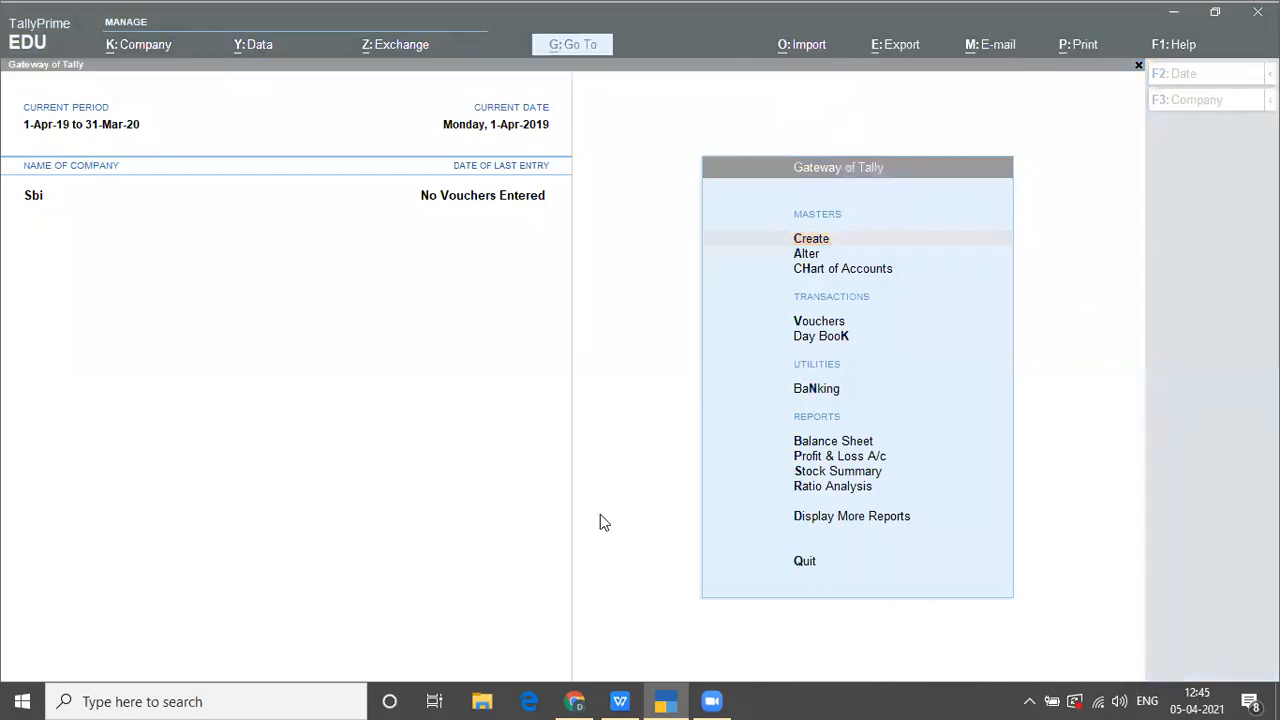
pyautogui.click(1058, 187)
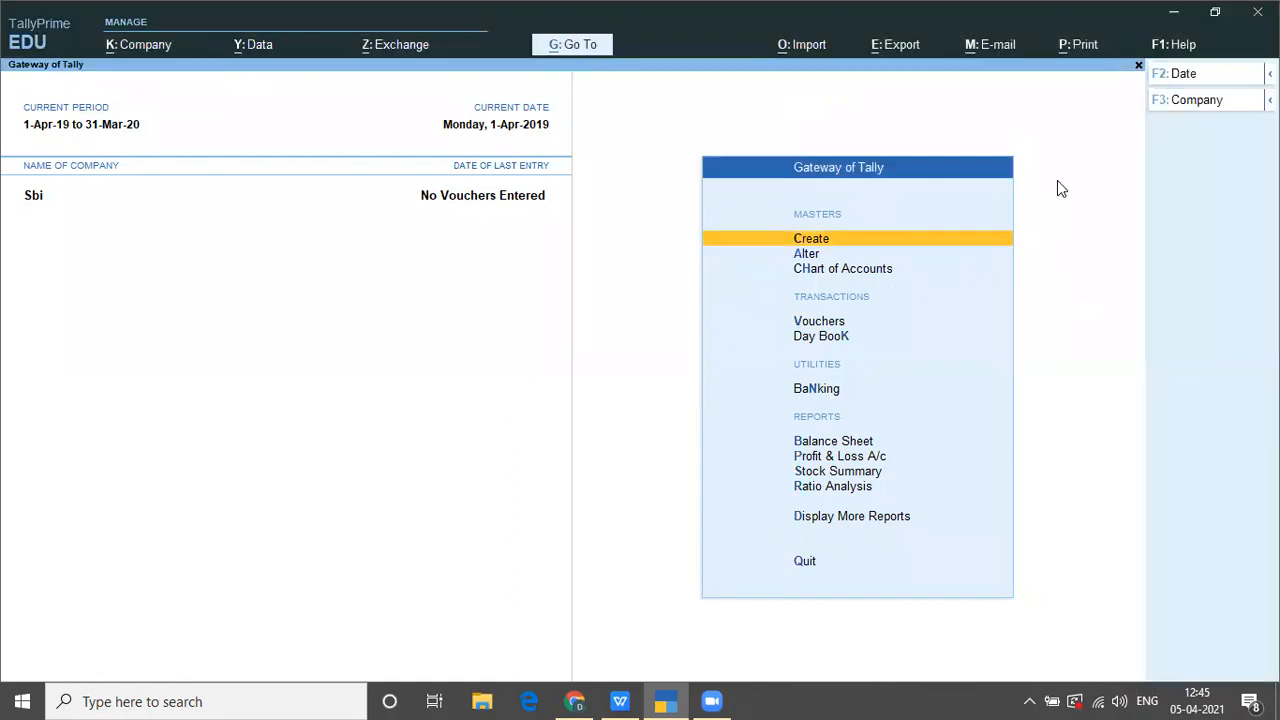
# Step: Open the company list and start creating a new company
pyautogui.press('F3')
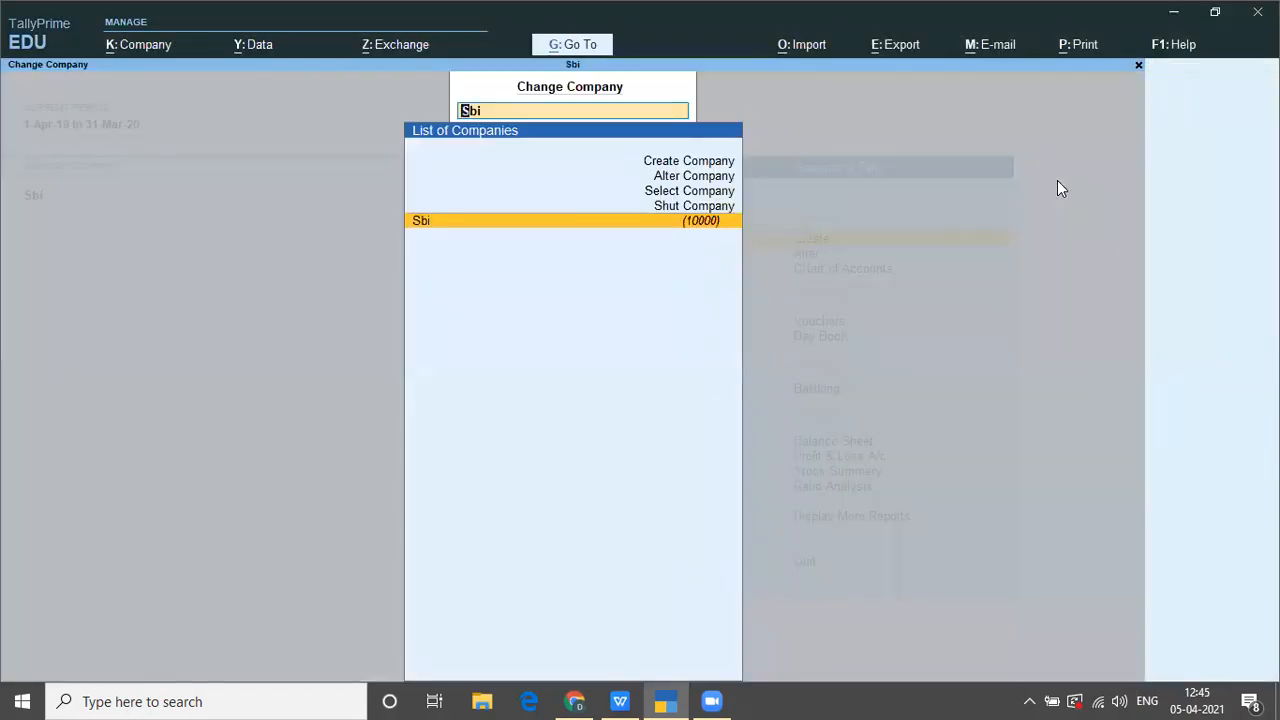
pyautogui.press('Up')
pyautogui.press('Up')
pyautogui.press('Up')
pyautogui.press('Up')
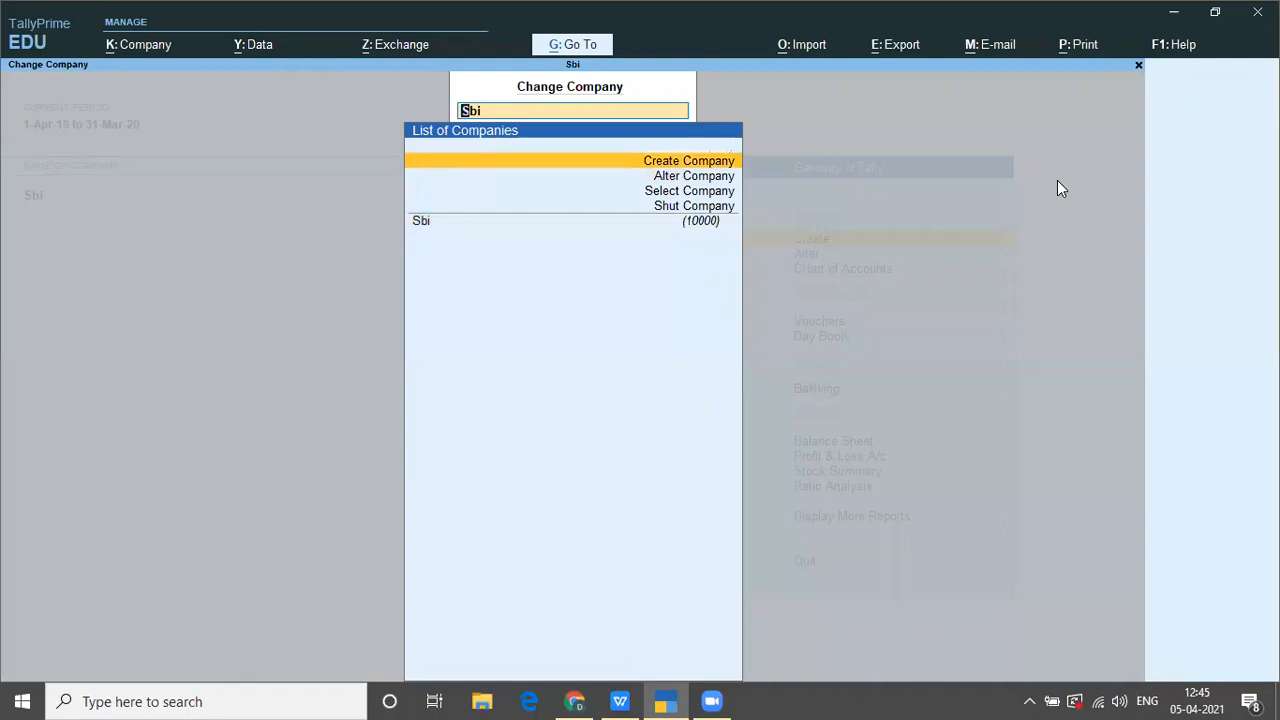
pyautogui.press('Return')
pyautogui.press('Return')
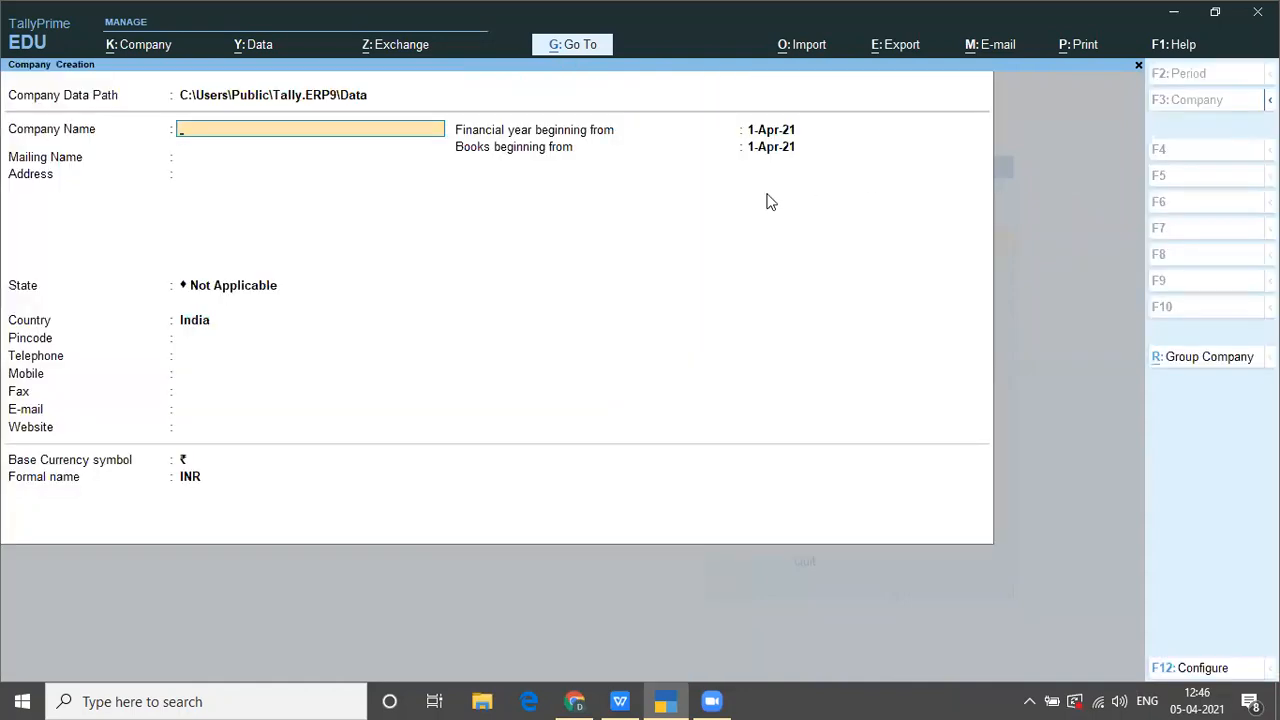
pyautogui.click(852, 120)
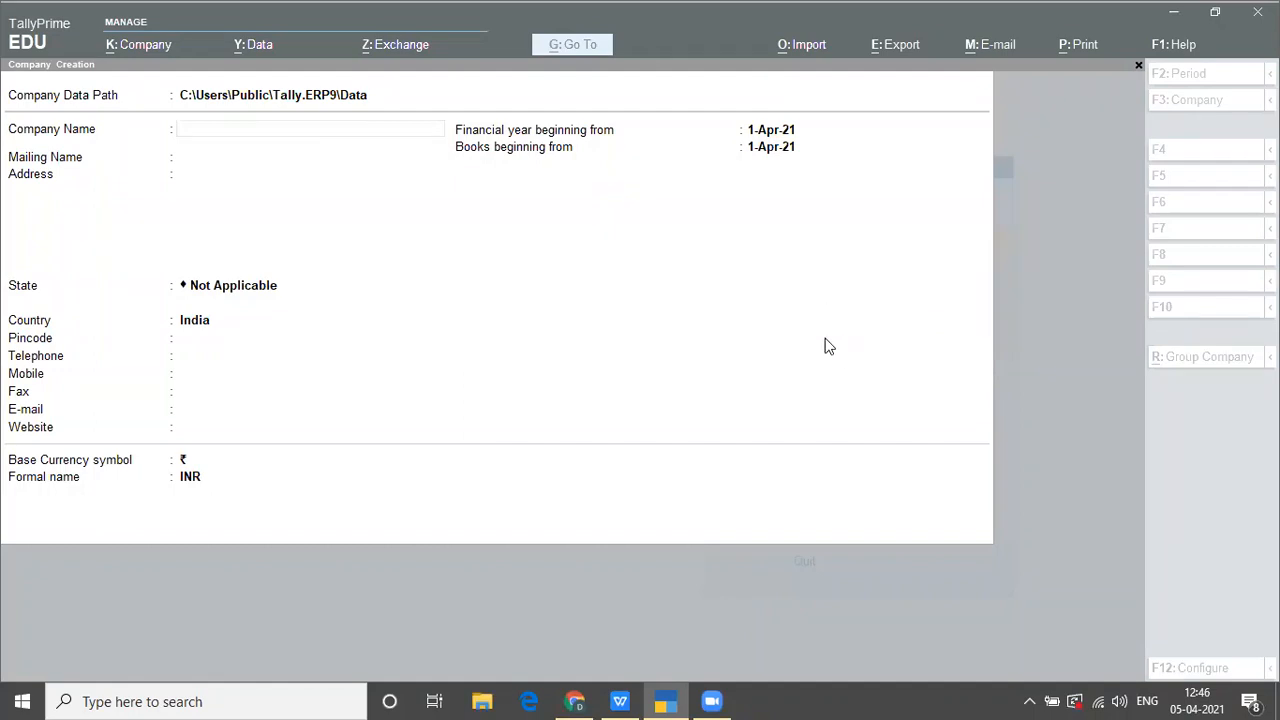
pyautogui.click(425, 195)
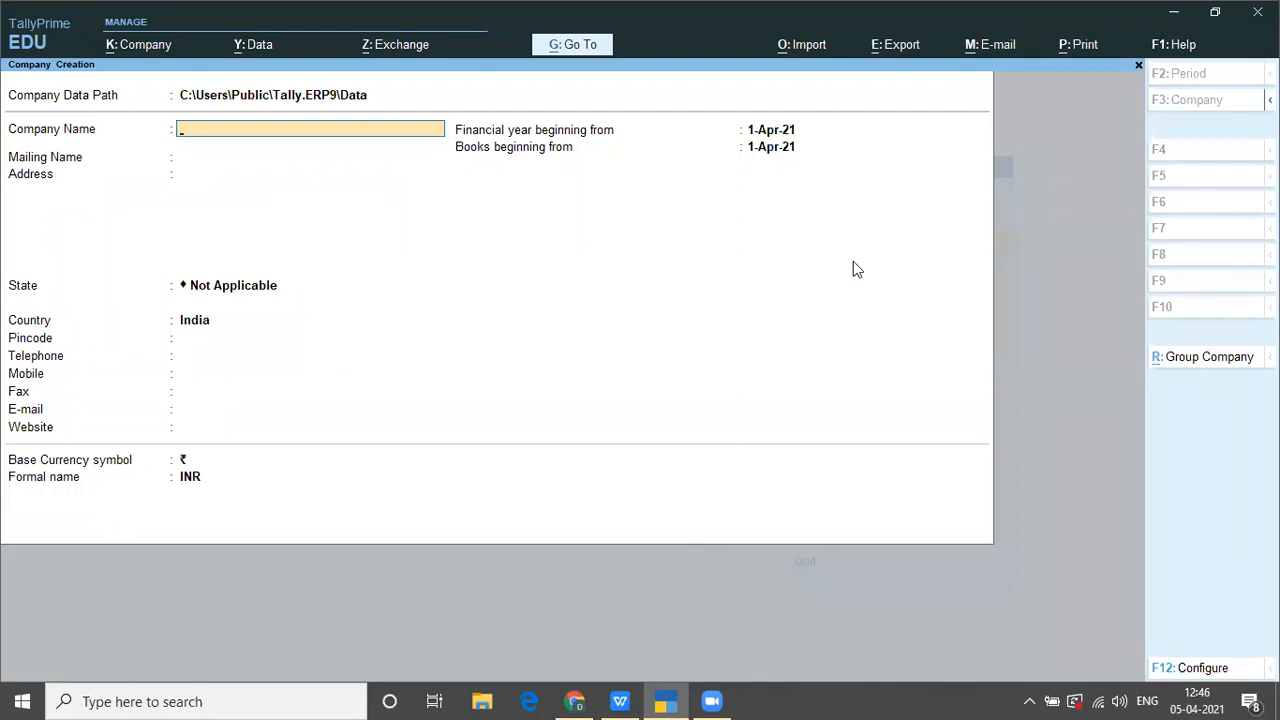
pyautogui.click(821, 58)
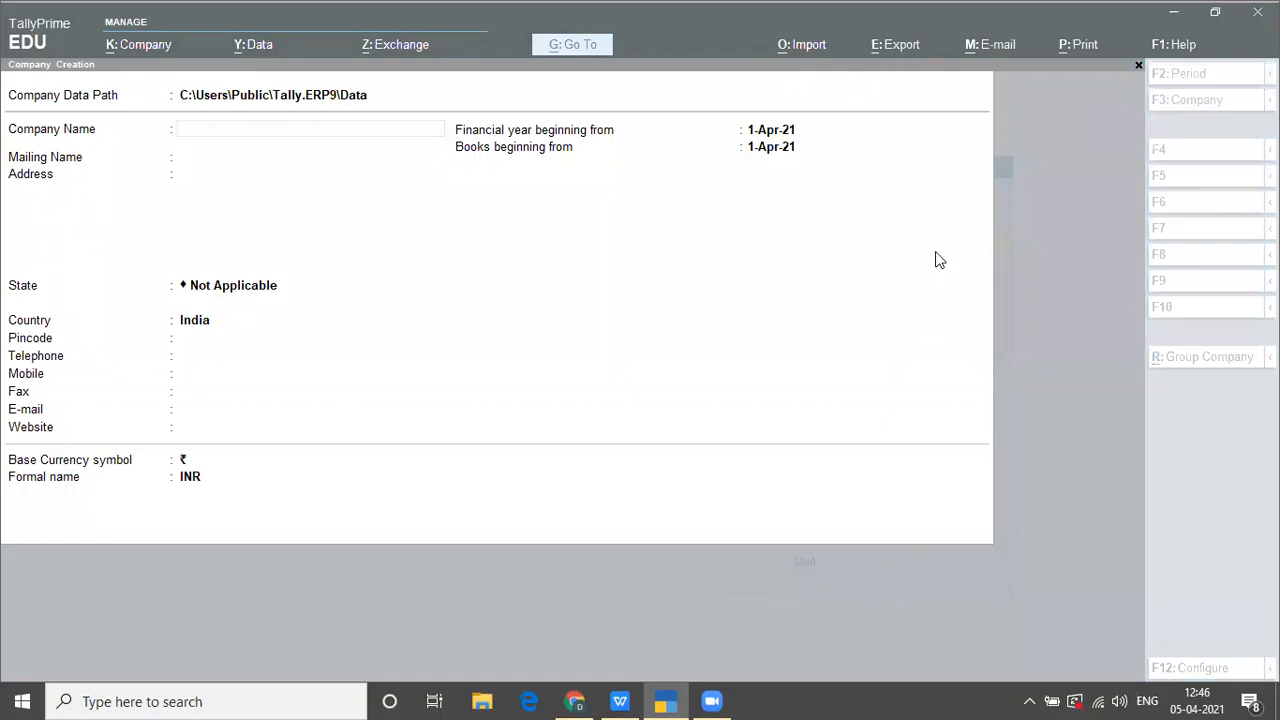
pyautogui.click(834, 192)
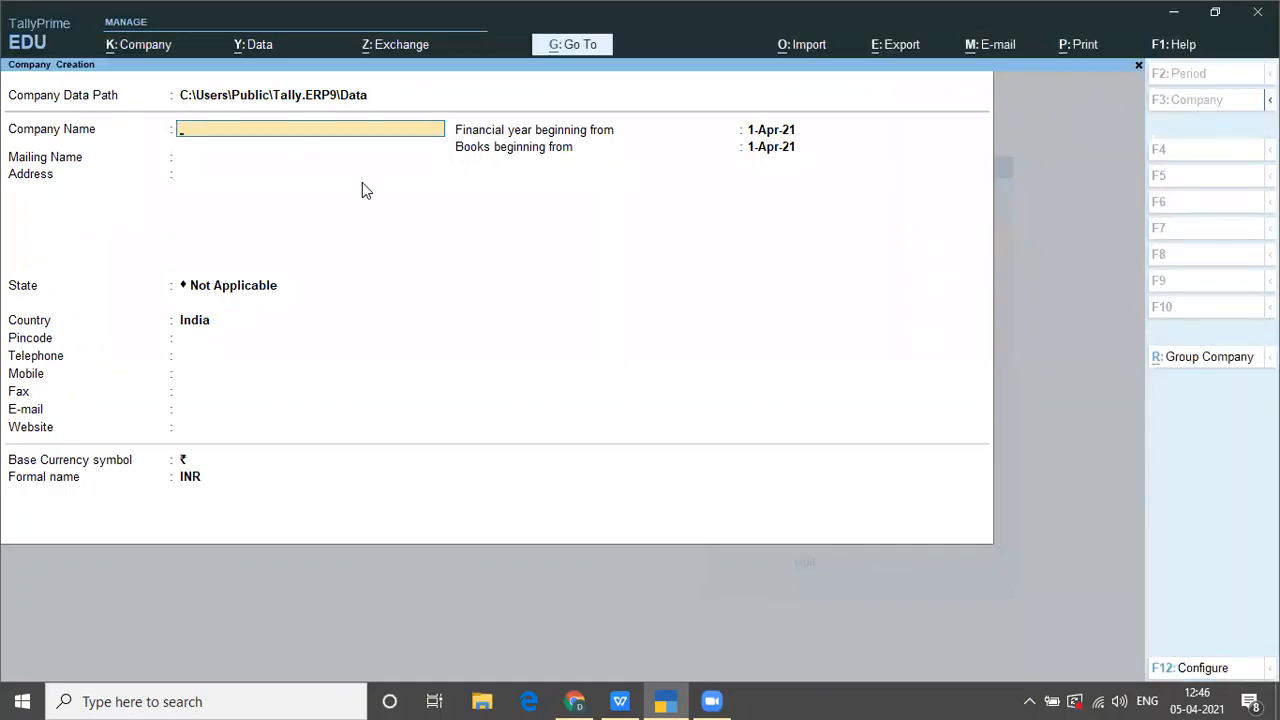
# Step: Create the company using the three investors' names joined with "&" as company and mailing name, and choose its state
pyautogui.write('Mr Ajay & Mr Sekhar')
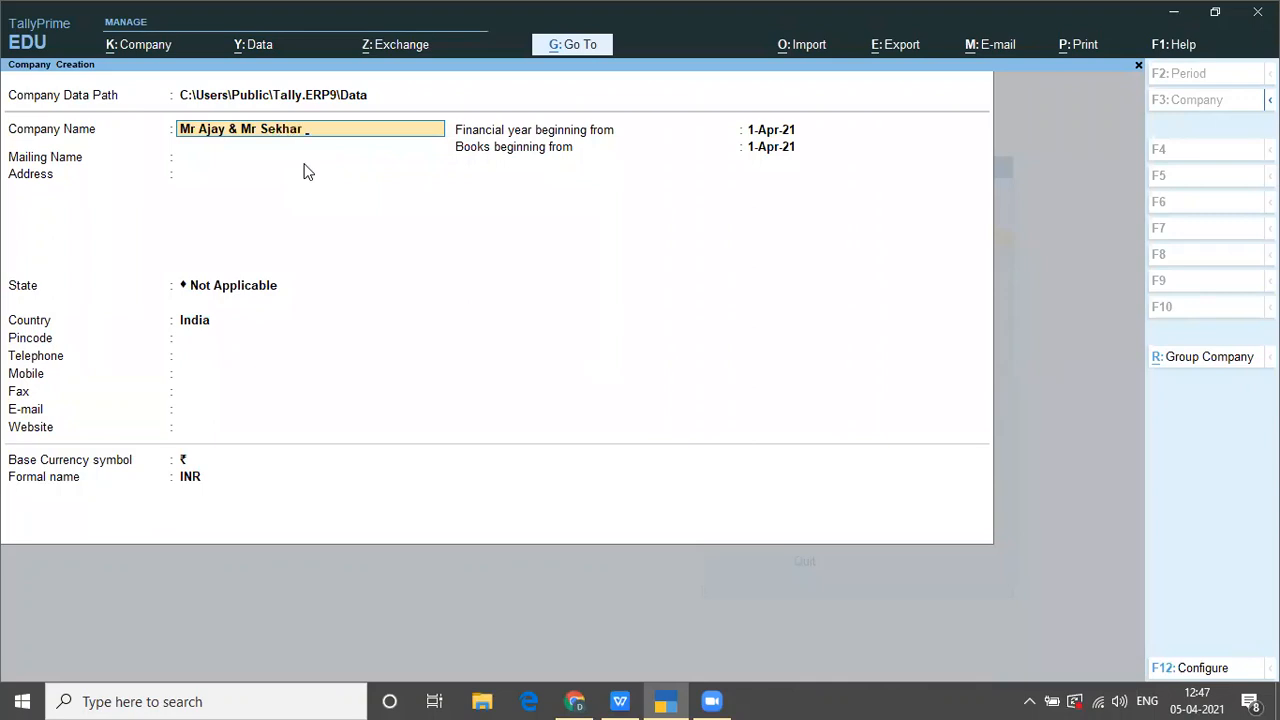
pyautogui.write(' & Mr Dinesh')
pyautogui.press('Return')
pyautogui.press('Return')
pyautogui.press('Return')
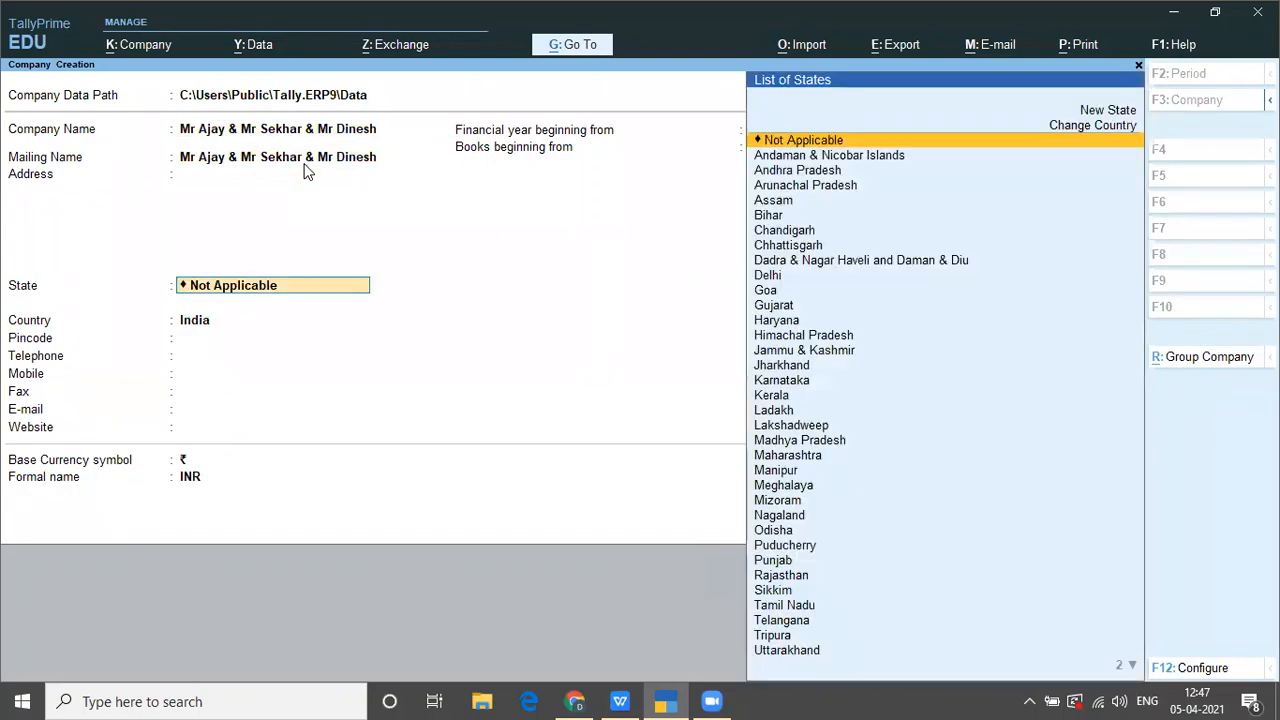
pyautogui.write('An')
pyautogui.press('Down')
pyautogui.press('Down')
pyautogui.press('Return')
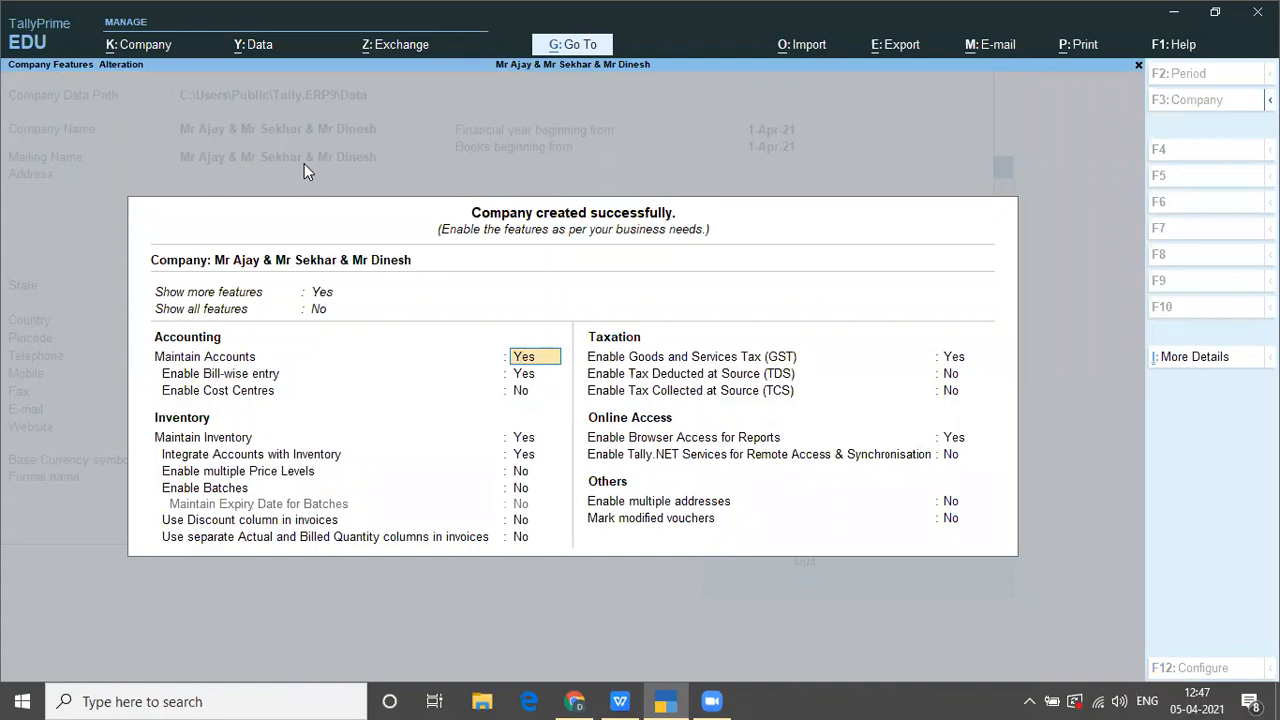
# Step: Close the new company's features screen without changing any options and return to the Gateway of Tally
pyautogui.press('Escape')
pyautogui.press('Escape')
pyautogui.press('y')
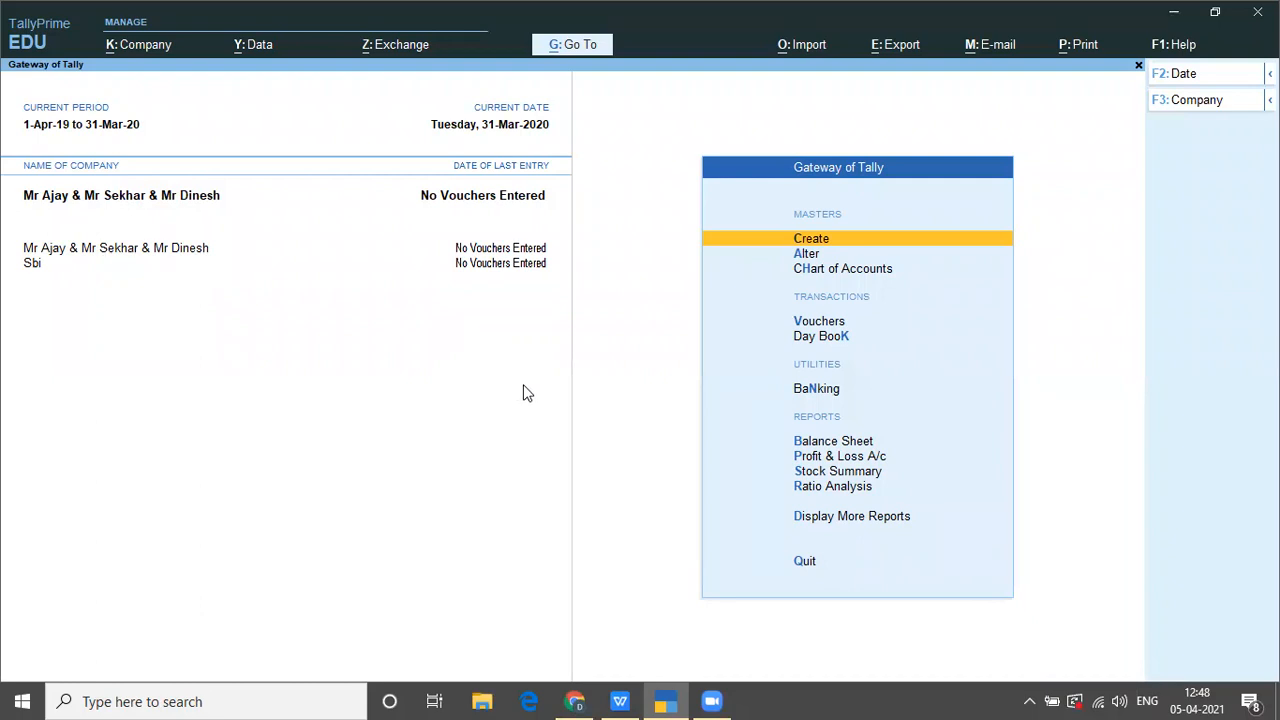
# Step: Open the currency master form to create a new currency instead of altering the default rupee
pyautogui.press('Return')
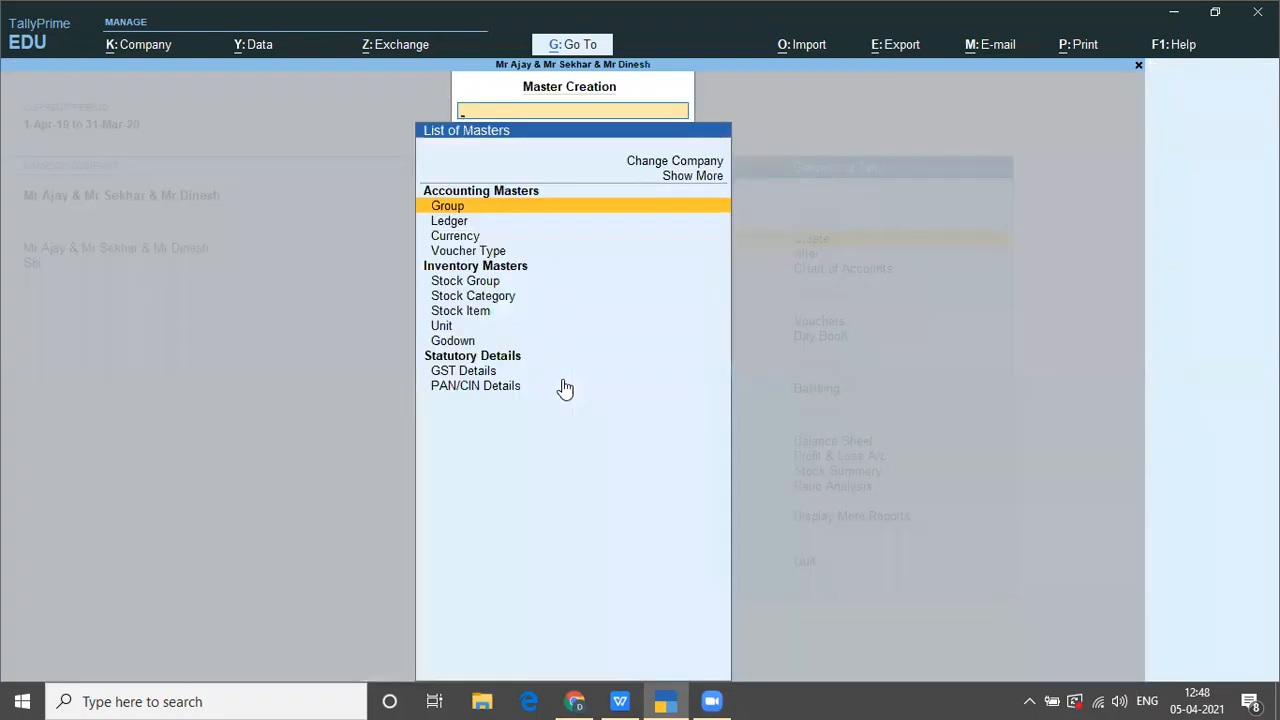
pyautogui.press('Down')
pyautogui.press('Down')
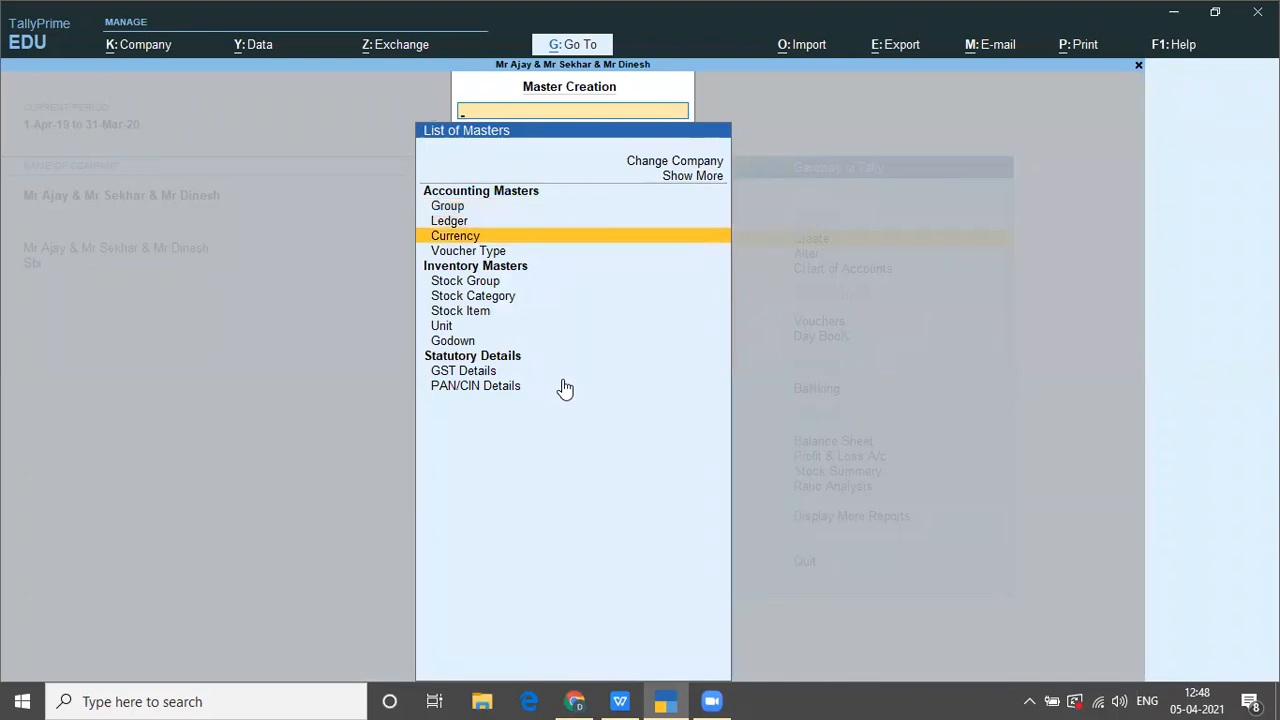
pyautogui.click(493, 243)
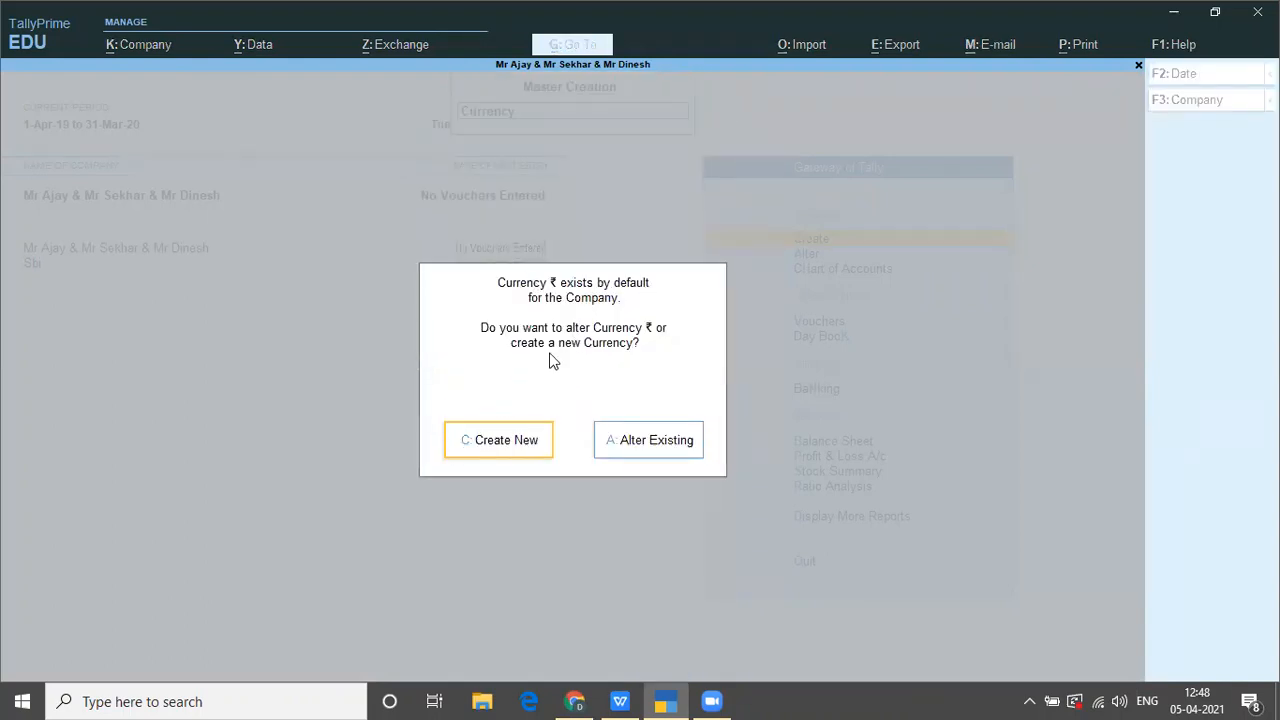
pyautogui.click(495, 441)
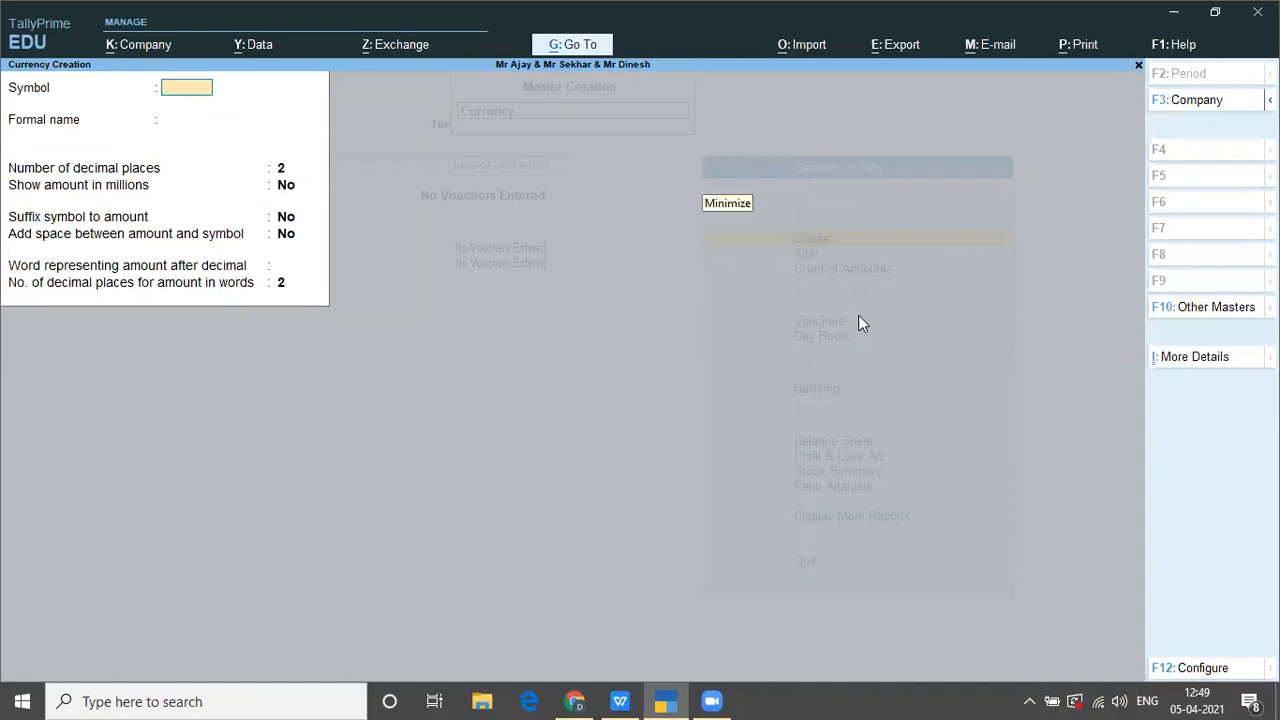
pyautogui.click(702, 178)
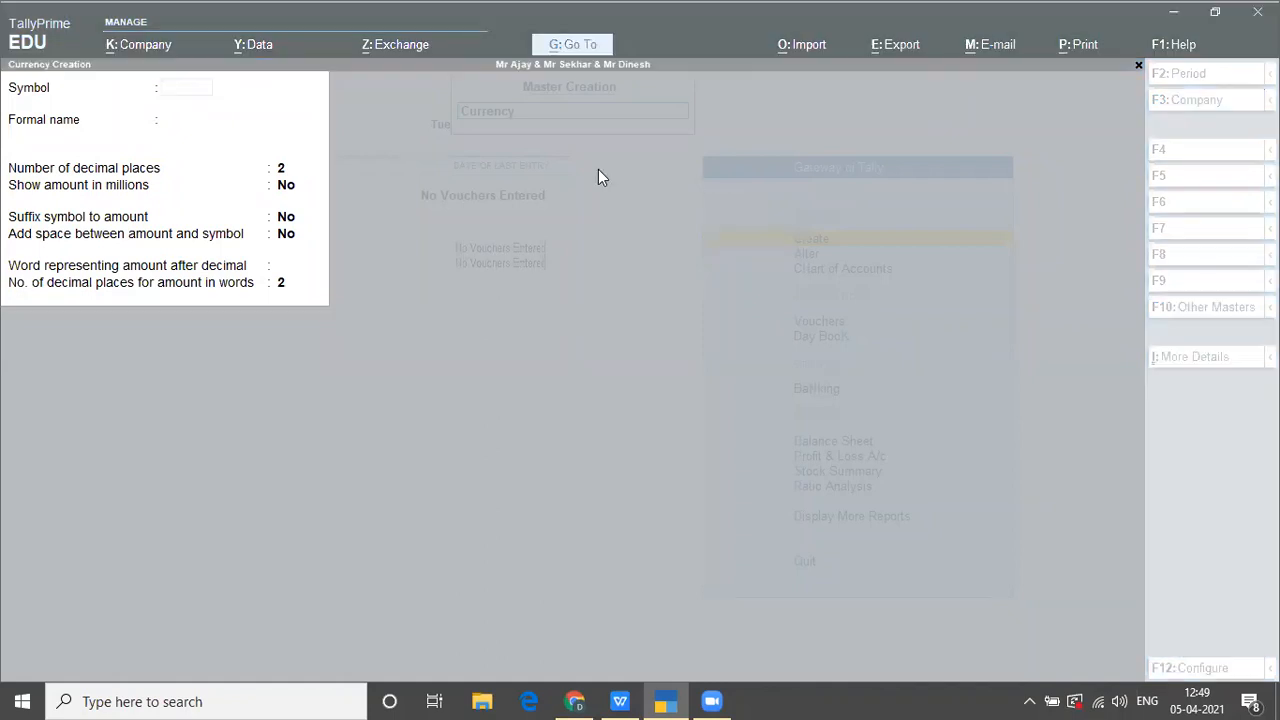
# Step: Create a currency with symbol $ and formal name Dollar, keeping the default decimal and display settings
pyautogui.click(196, 121)
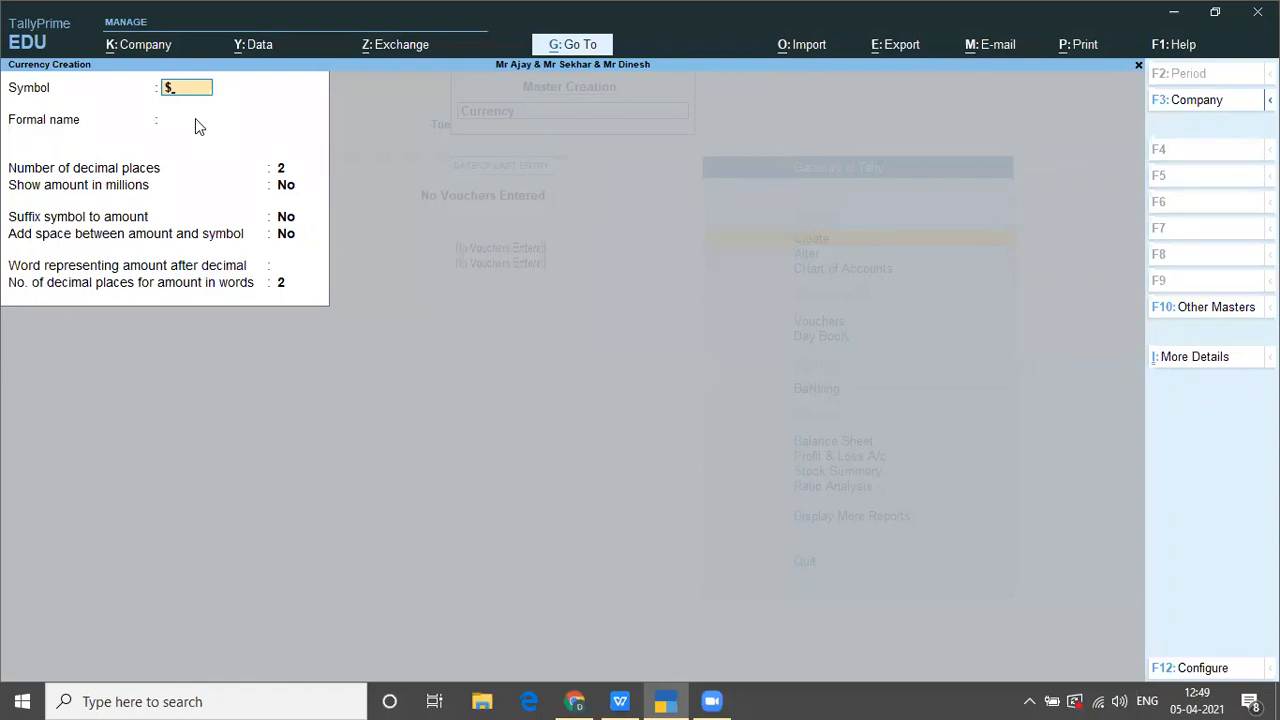
pyautogui.press('Return')
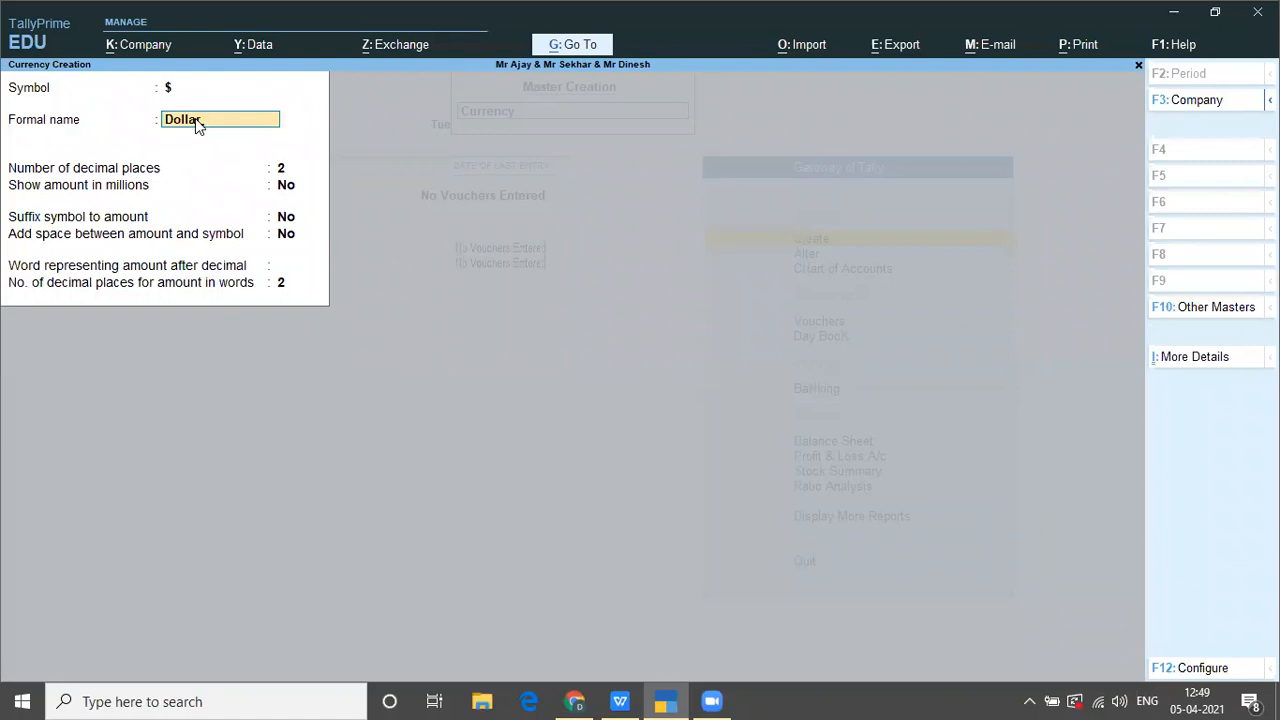
pyautogui.press('Return')
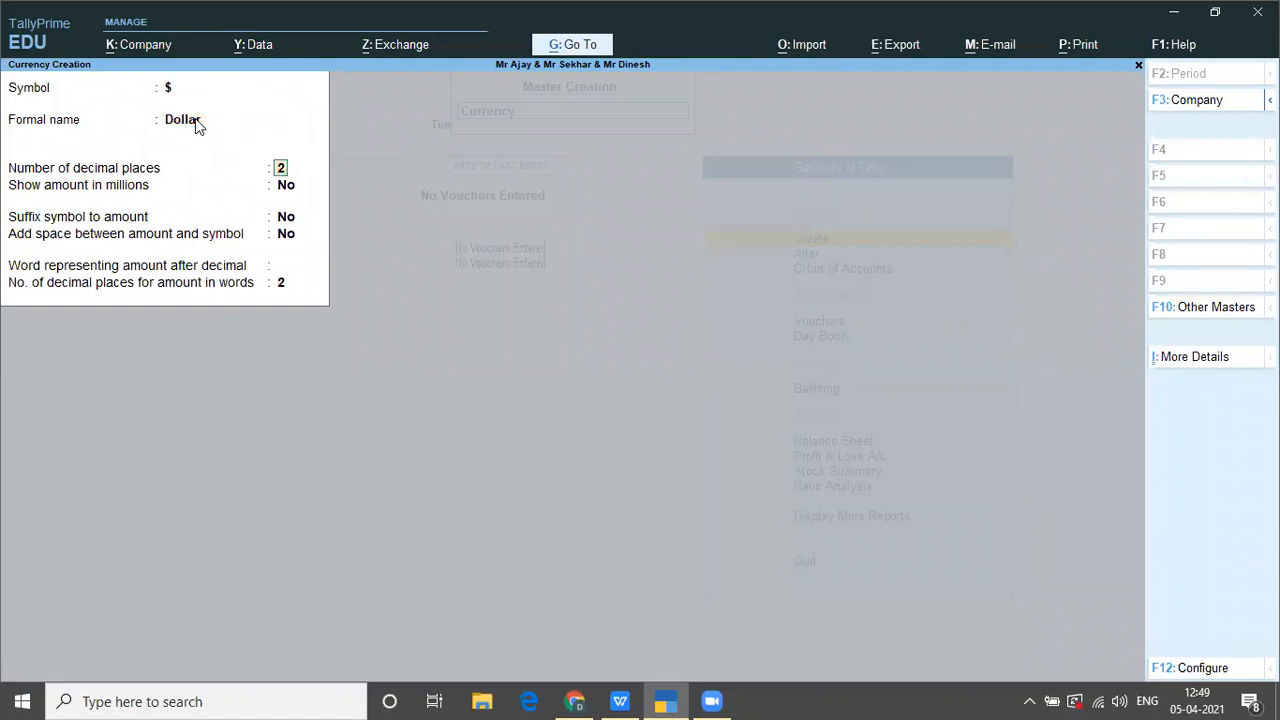
pyautogui.press('Return')
pyautogui.press('Return')
pyautogui.press('Return')
pyautogui.press('Return')
pyautogui.press('Return')
pyautogui.press('Return')
pyautogui.press('y')
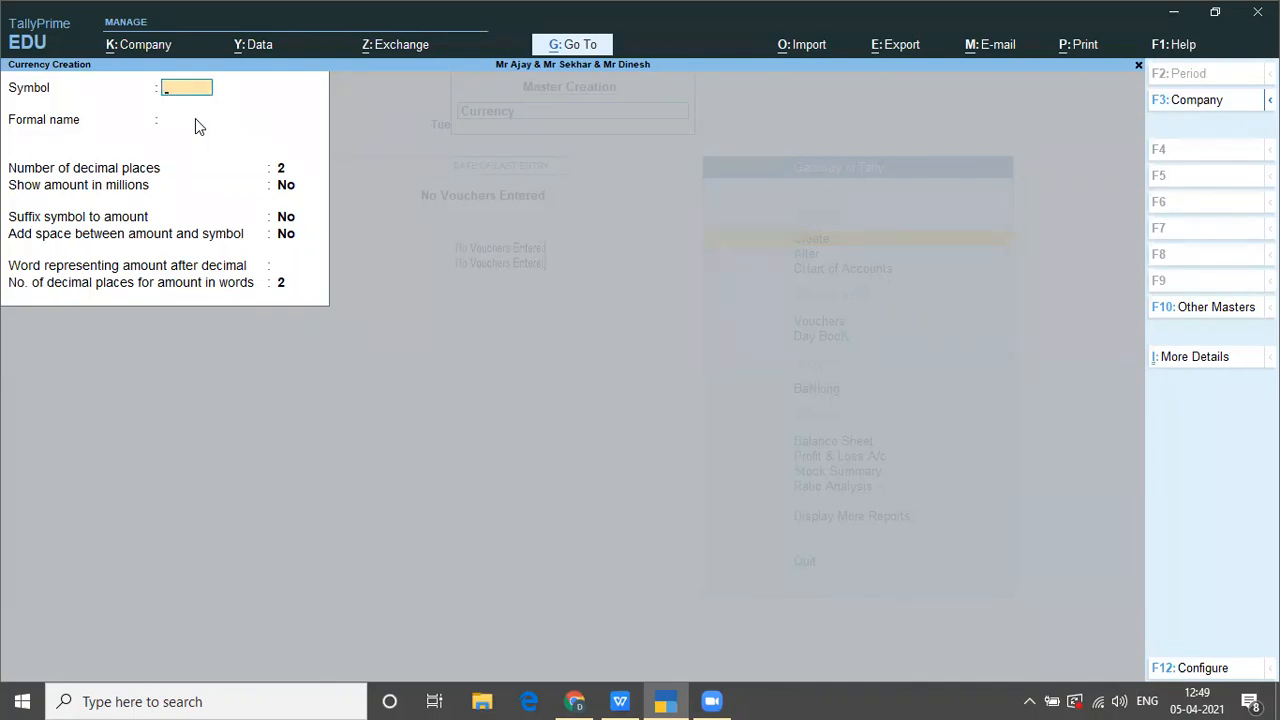
# Step: Create a currency with symbol E and formal name EURO, keeping the default settings
pyautogui.press('capslock')
pyautogui.write('E')
pyautogui.press('Return')
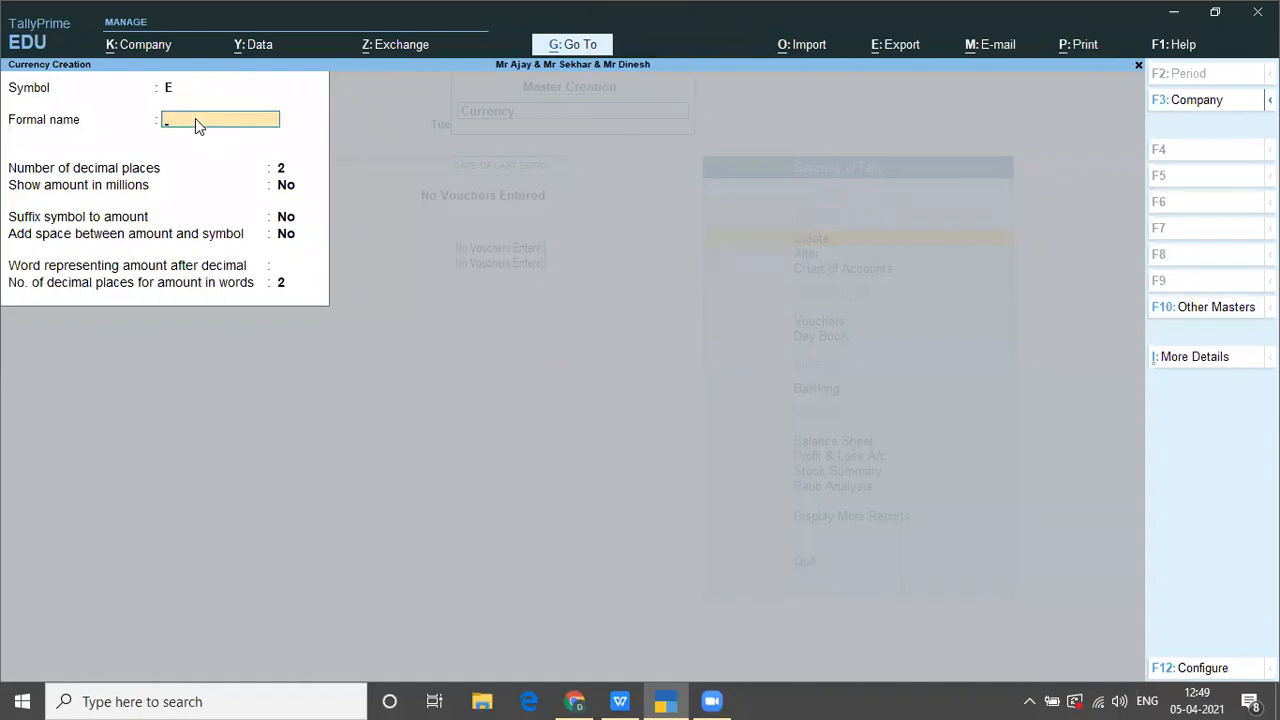
pyautogui.write('EU')
pyautogui.press('Return')
pyautogui.press('Return')
pyautogui.press('Return')
pyautogui.press('Return')
pyautogui.press('Return')
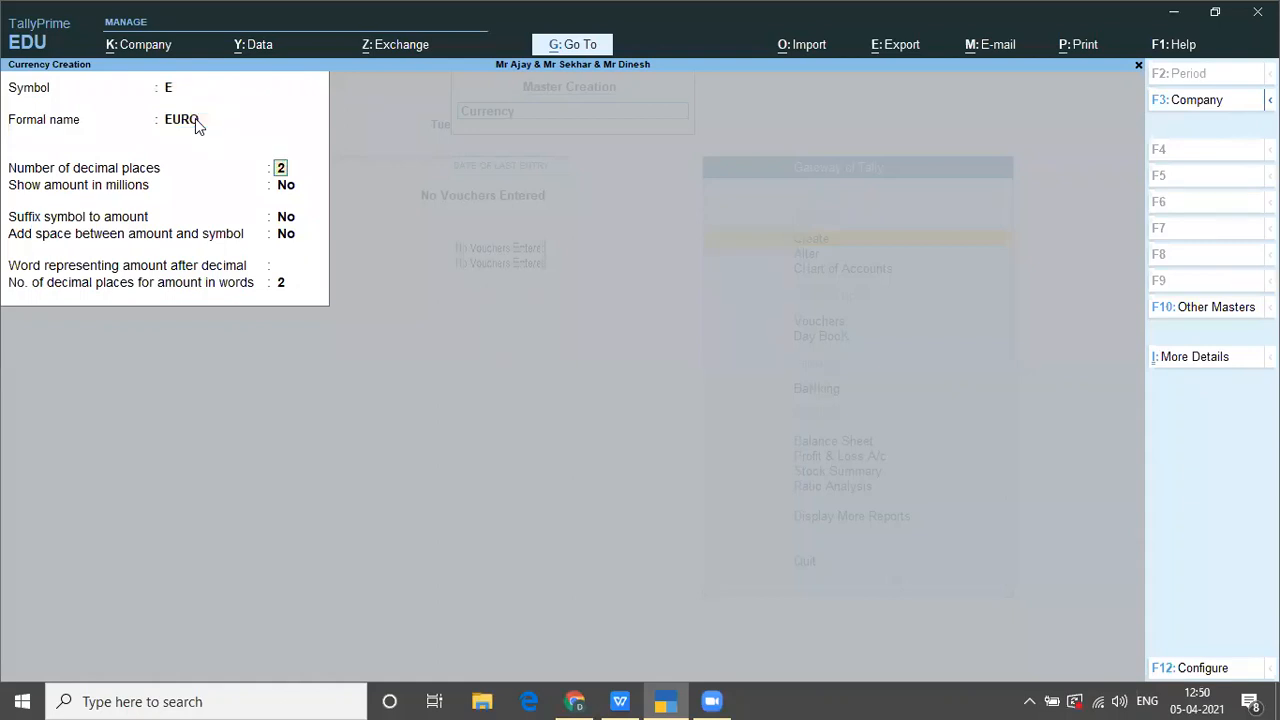
pyautogui.press('Return')
pyautogui.press('Return')
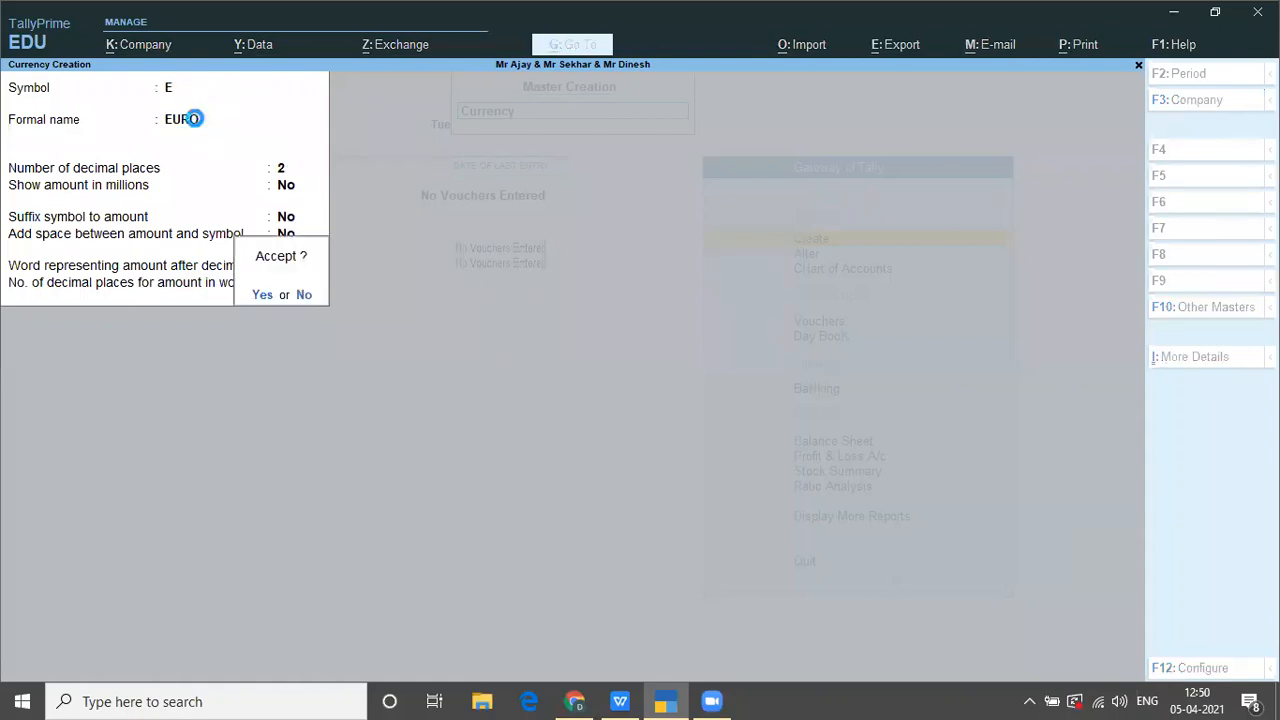
pyautogui.press('Return')
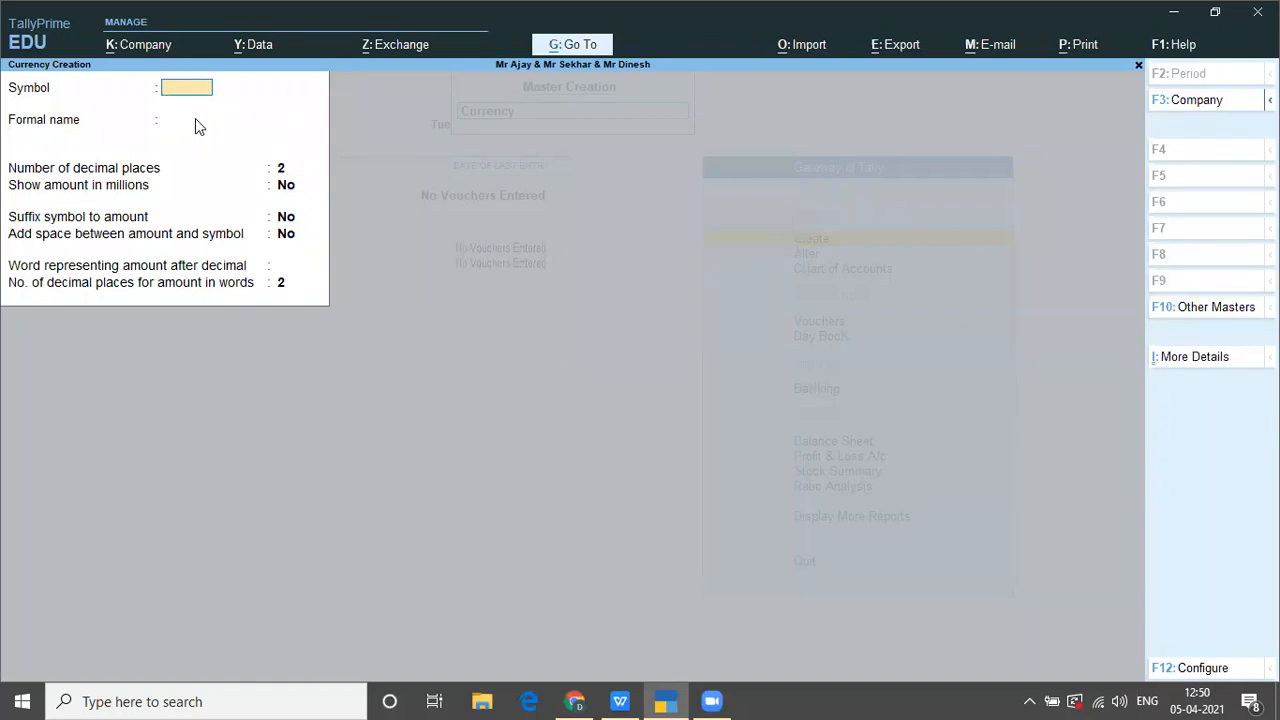
# Step: Create a currency with symbol P and formal name POUND with default settings, and return to the Gateway of Tally
pyautogui.press('Return')
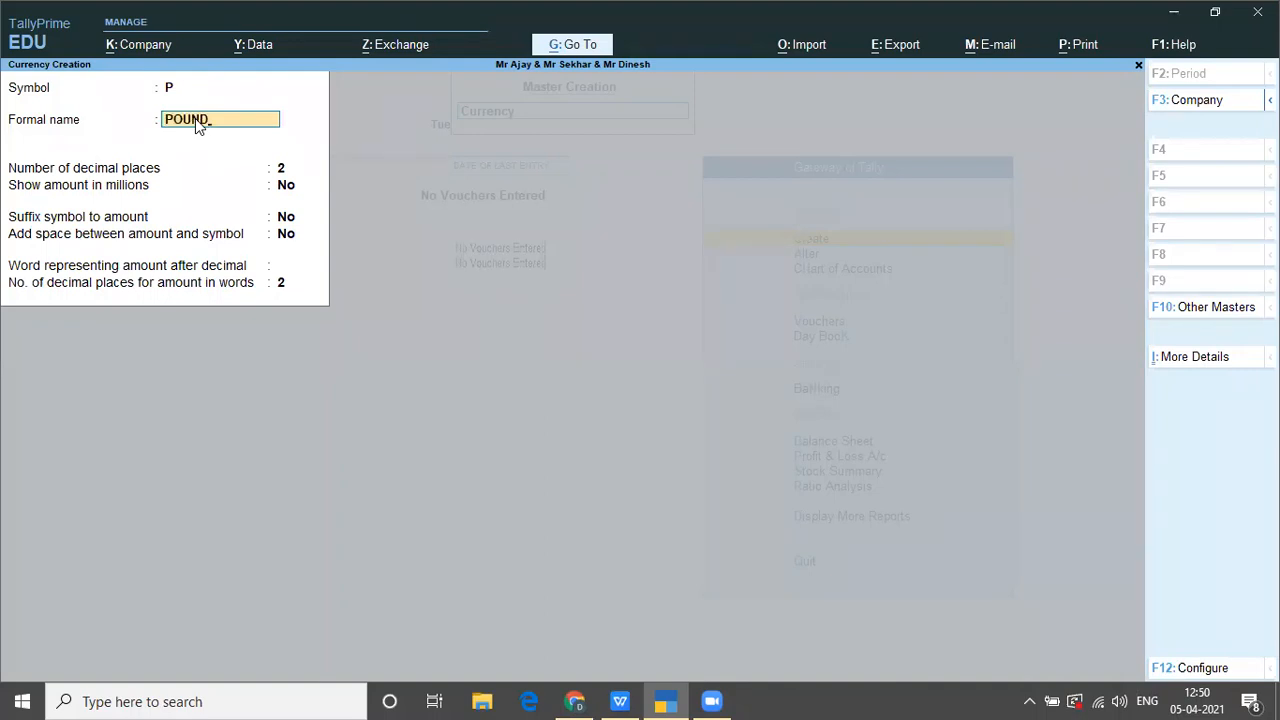
pyautogui.press('Return')
pyautogui.press('Return')
pyautogui.press('Return')
pyautogui.press('Return')
pyautogui.press('Return')
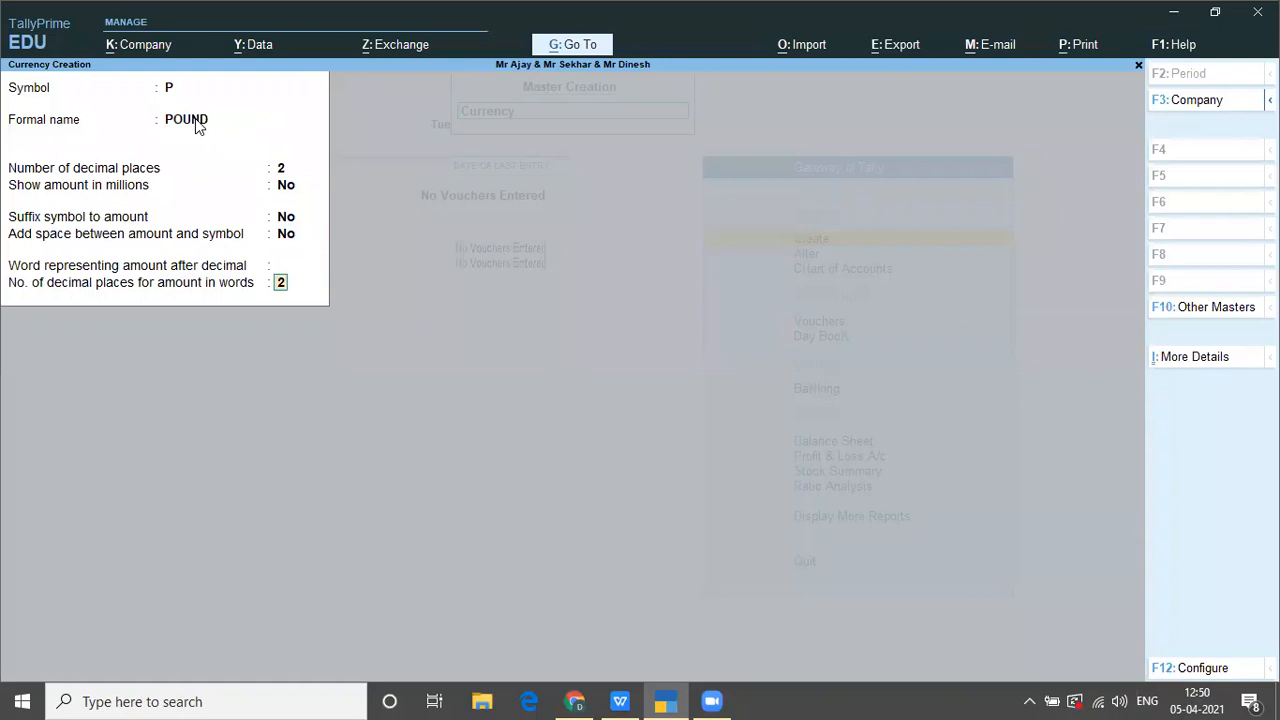
pyautogui.press('Return')
pyautogui.press('Return')
pyautogui.press('Escape')
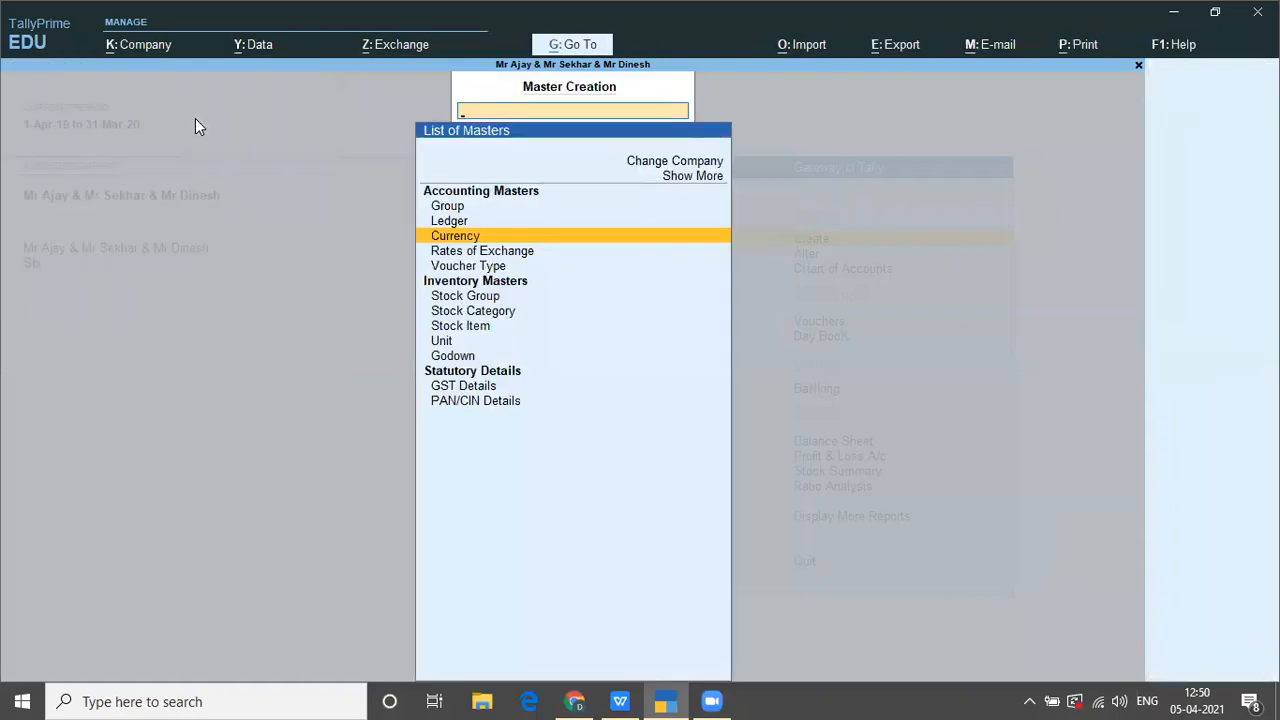
pyautogui.press('Escape')
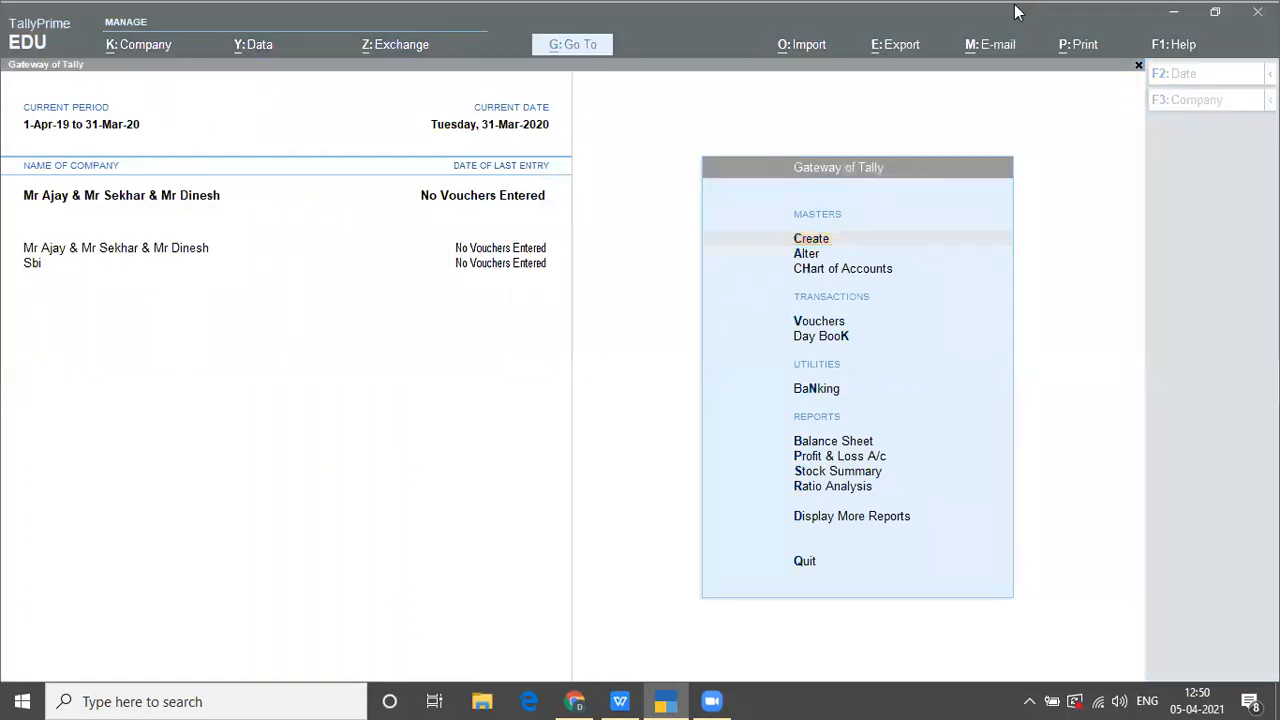
pyautogui.click(1059, 190)
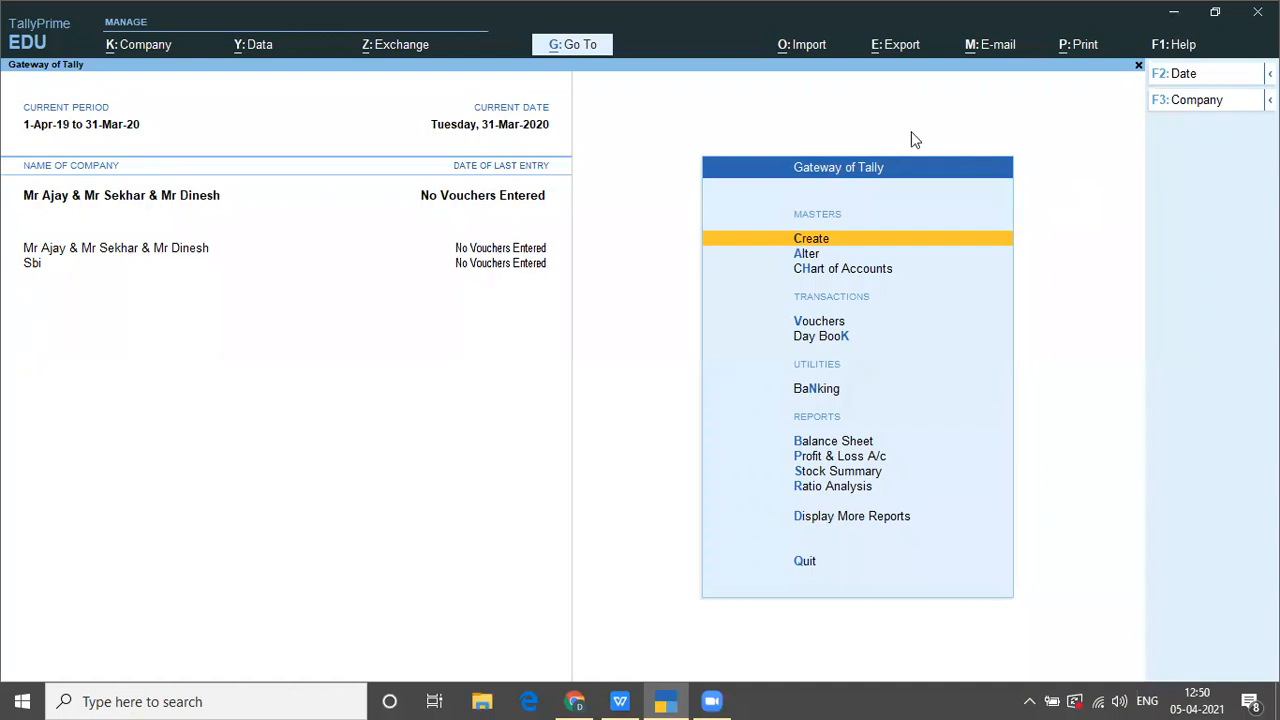
pyautogui.click(654, 150)
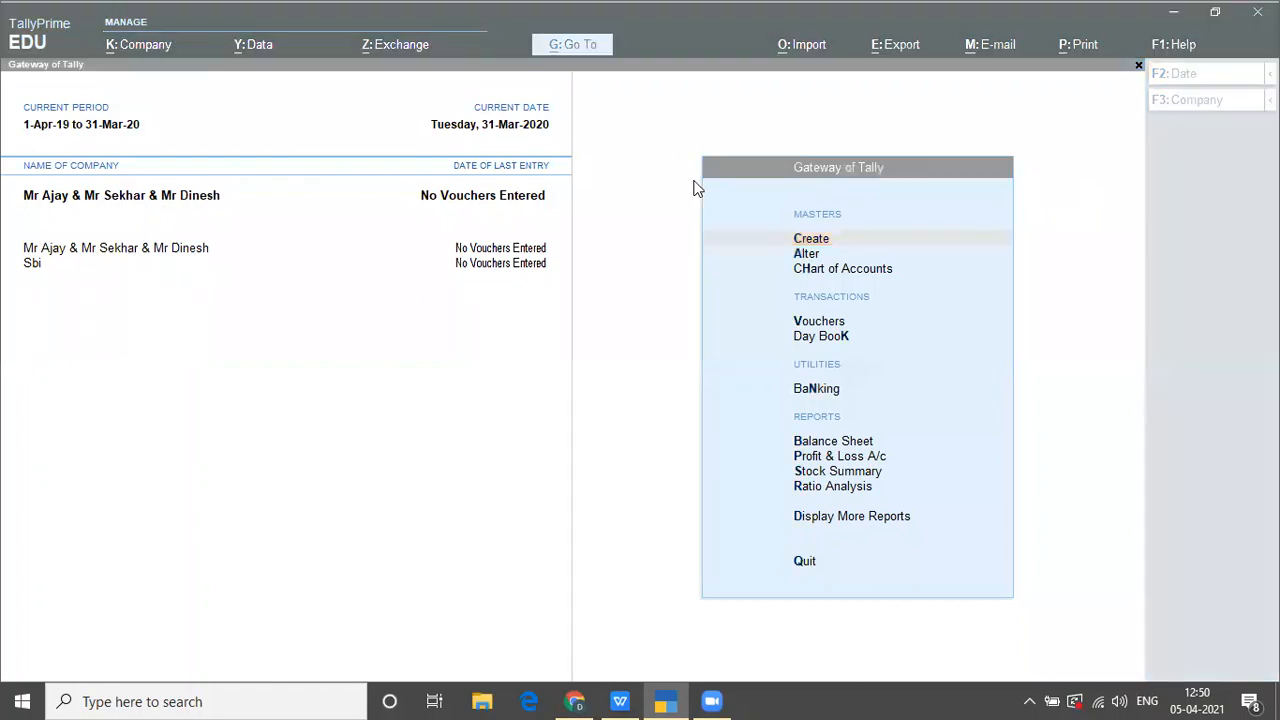
pyautogui.click(1068, 170)
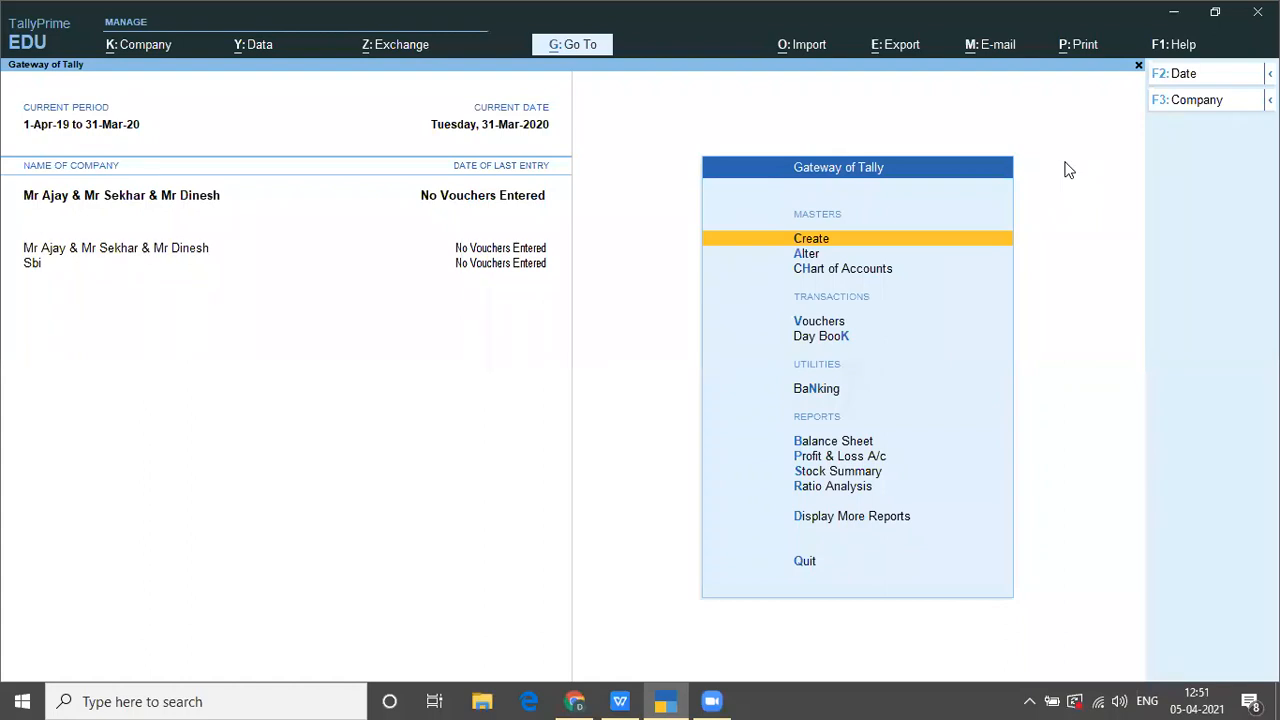
# Step: Create a ledger named after the first investor under Capital Account, keeping the default mailing, banking and tax details
pyautogui.press('Return')
pyautogui.press('Down')
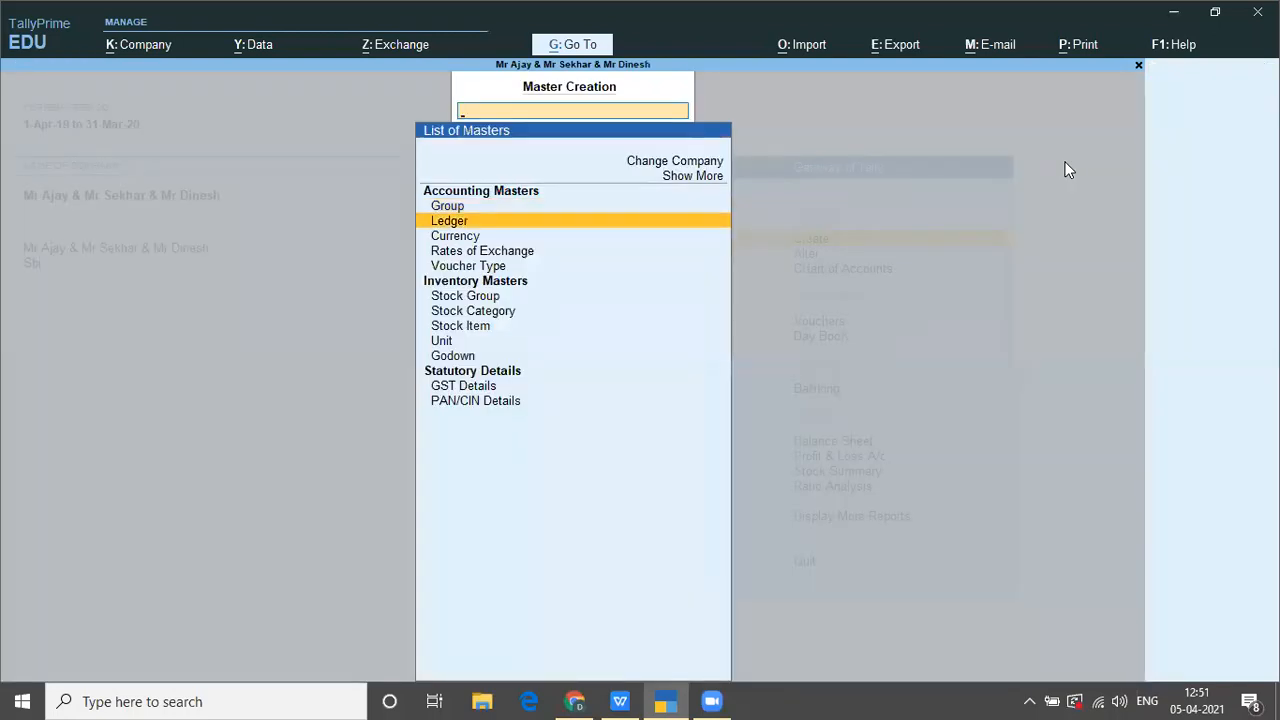
pyautogui.press('Return')
pyautogui.write('MR')
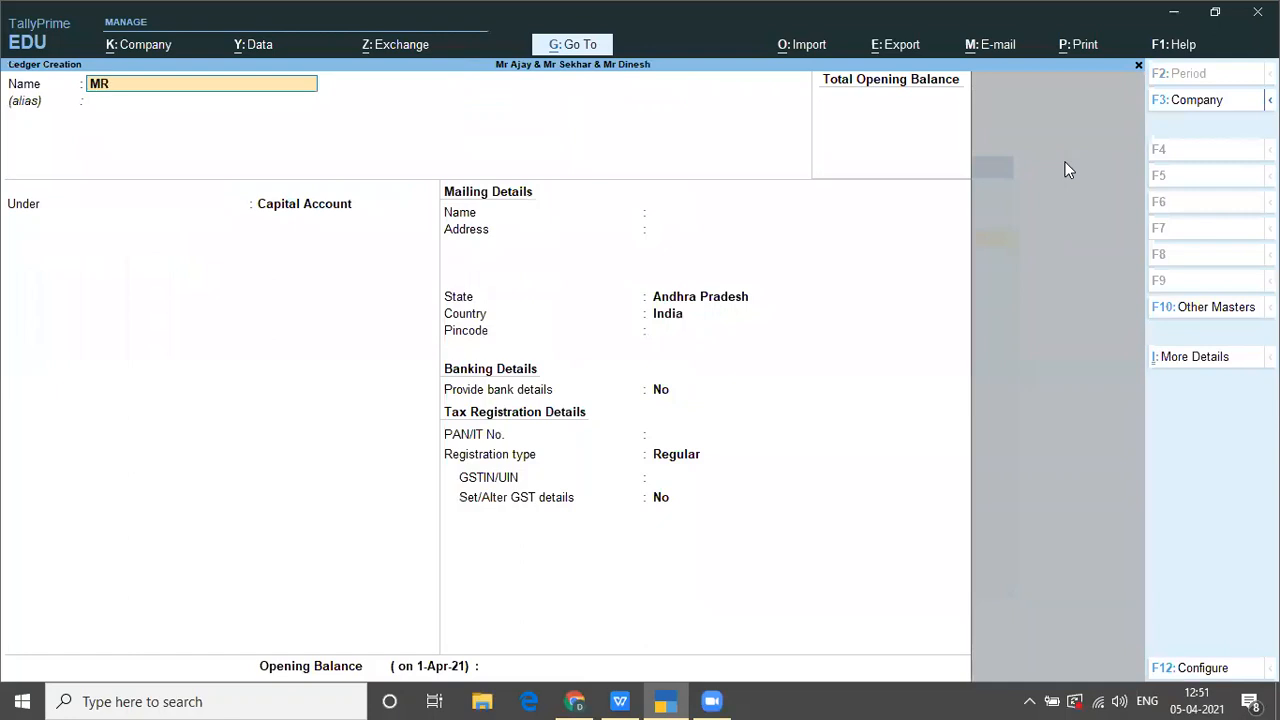
pyautogui.press('BackSpace')
pyautogui.press('BackSpace')
pyautogui.press('capslock')
pyautogui.write('Mr Ajay')
pyautogui.press('Return')
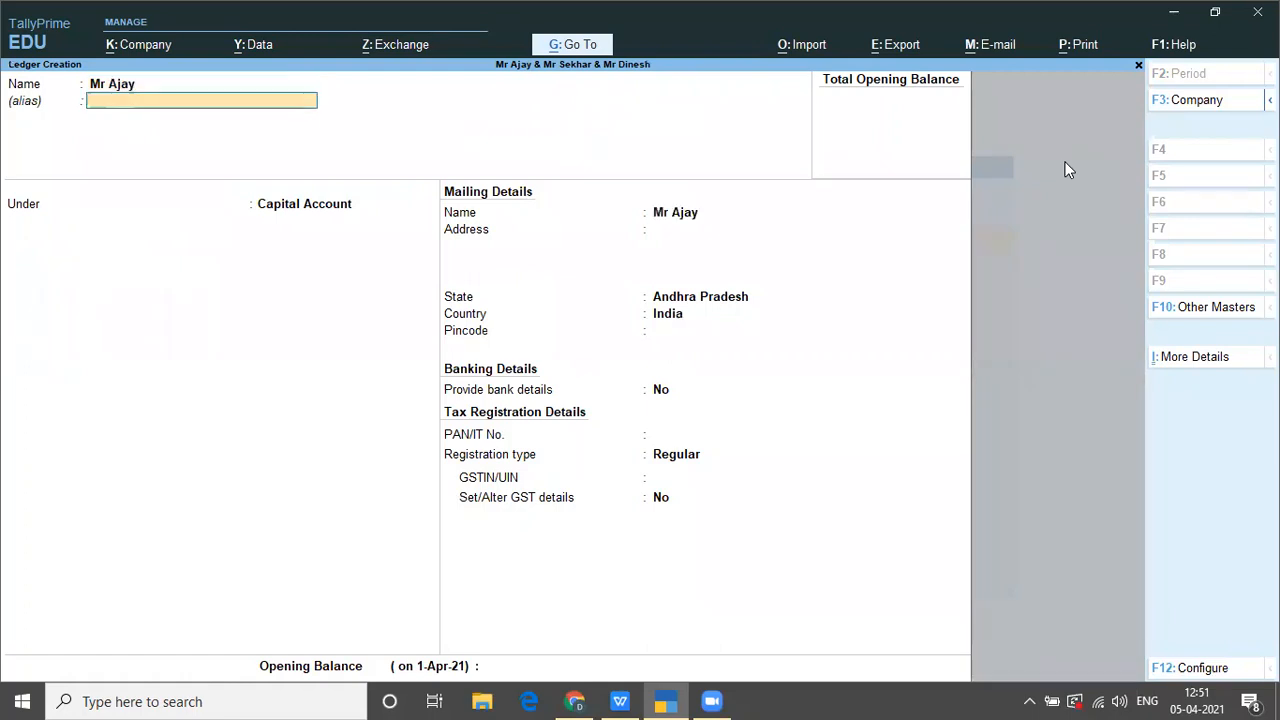
pyautogui.press('Return')
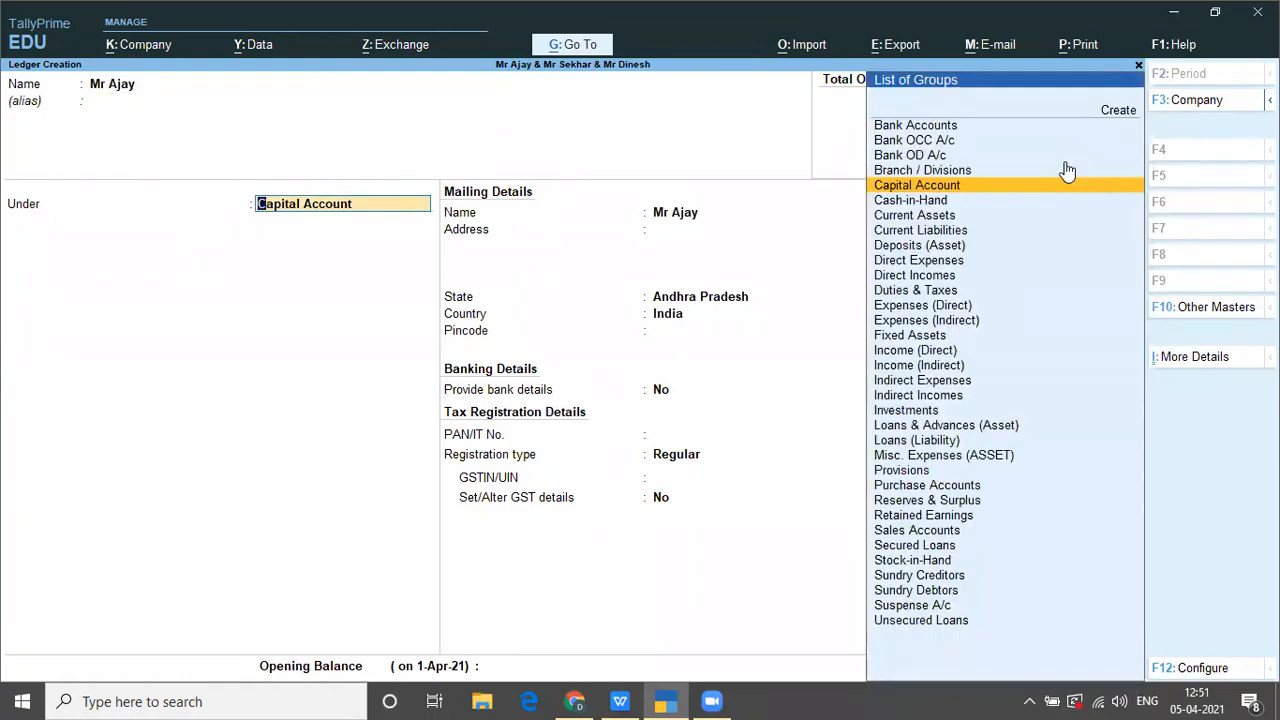
pyautogui.press('Return')
pyautogui.press('Return')
pyautogui.press('Return')
pyautogui.press('Return')
pyautogui.press('Return')
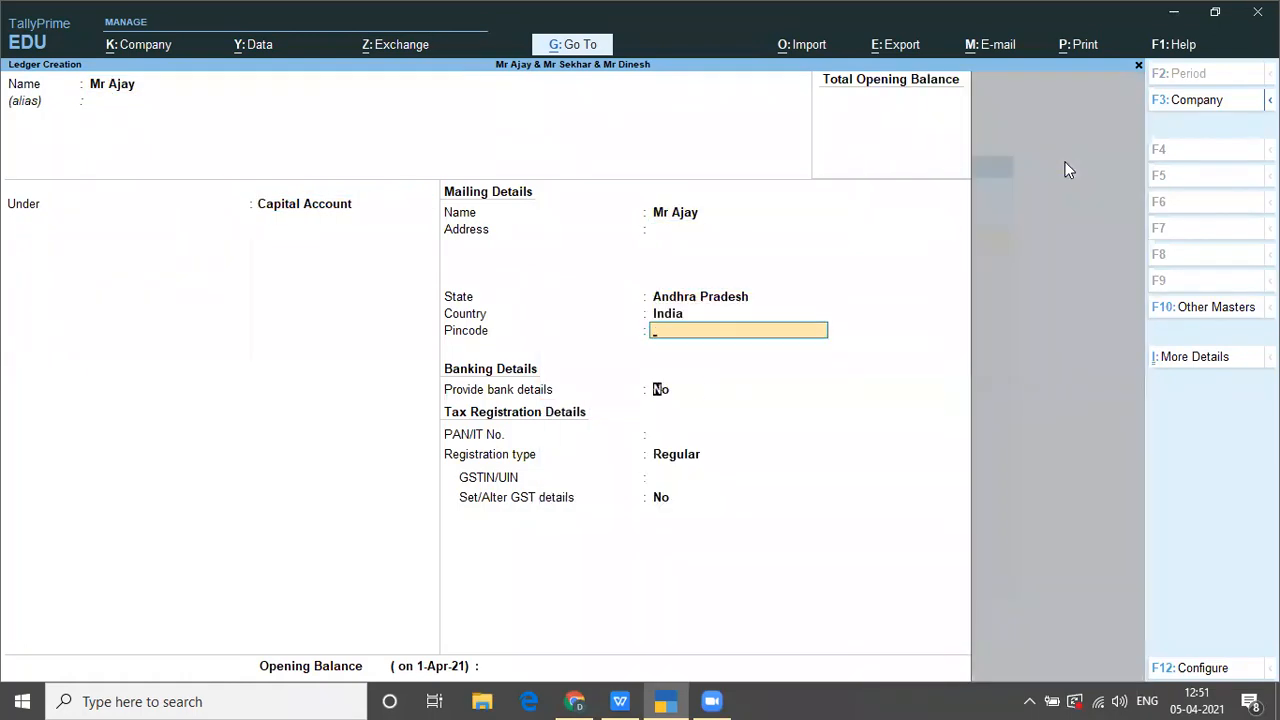
pyautogui.press('Return')
pyautogui.press('Return')
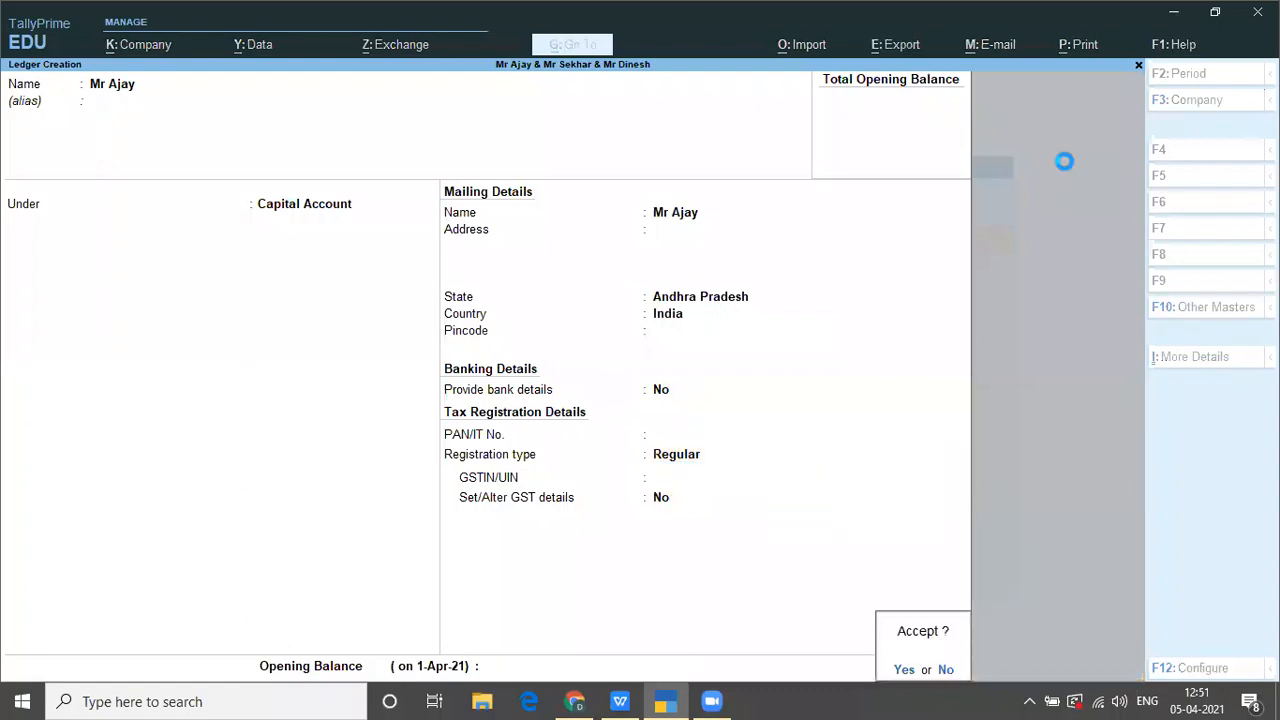
pyautogui.press('Return')
# Step: Create a ledger named after the second investor under Capital Account with the default details
pyautogui.write('Mr ')
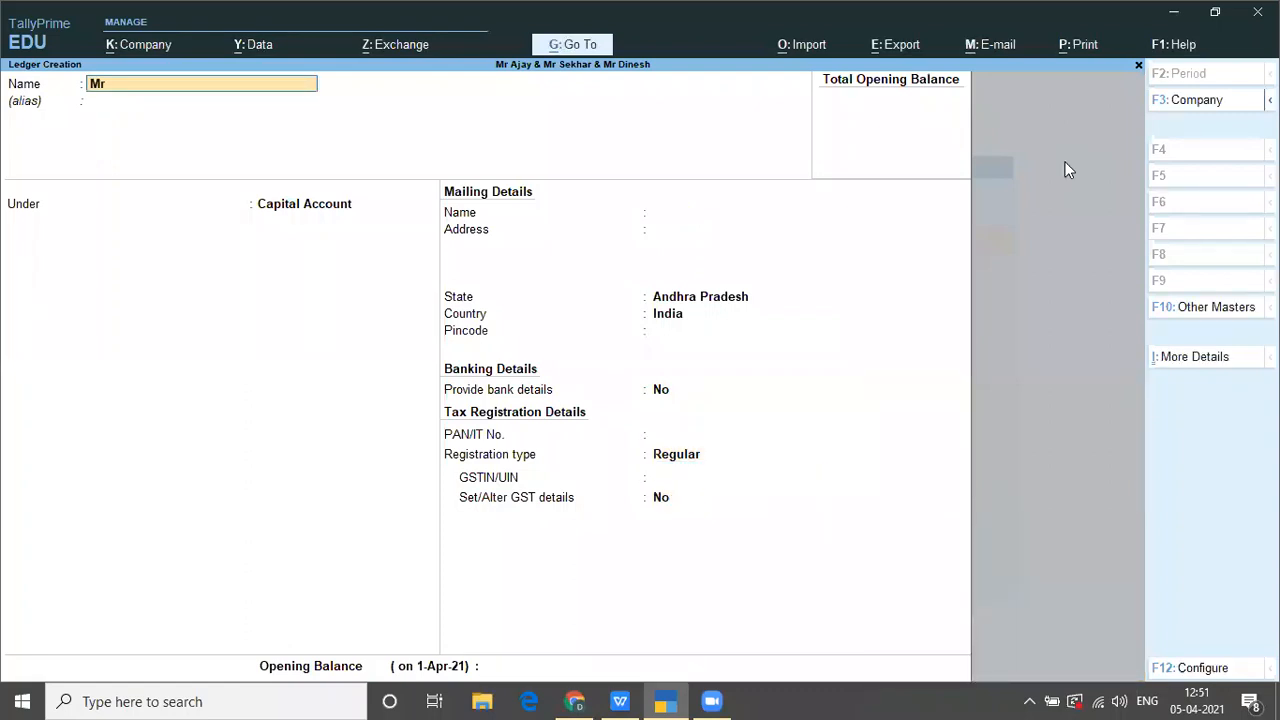
pyautogui.write('Sekhar')
pyautogui.press('Return')
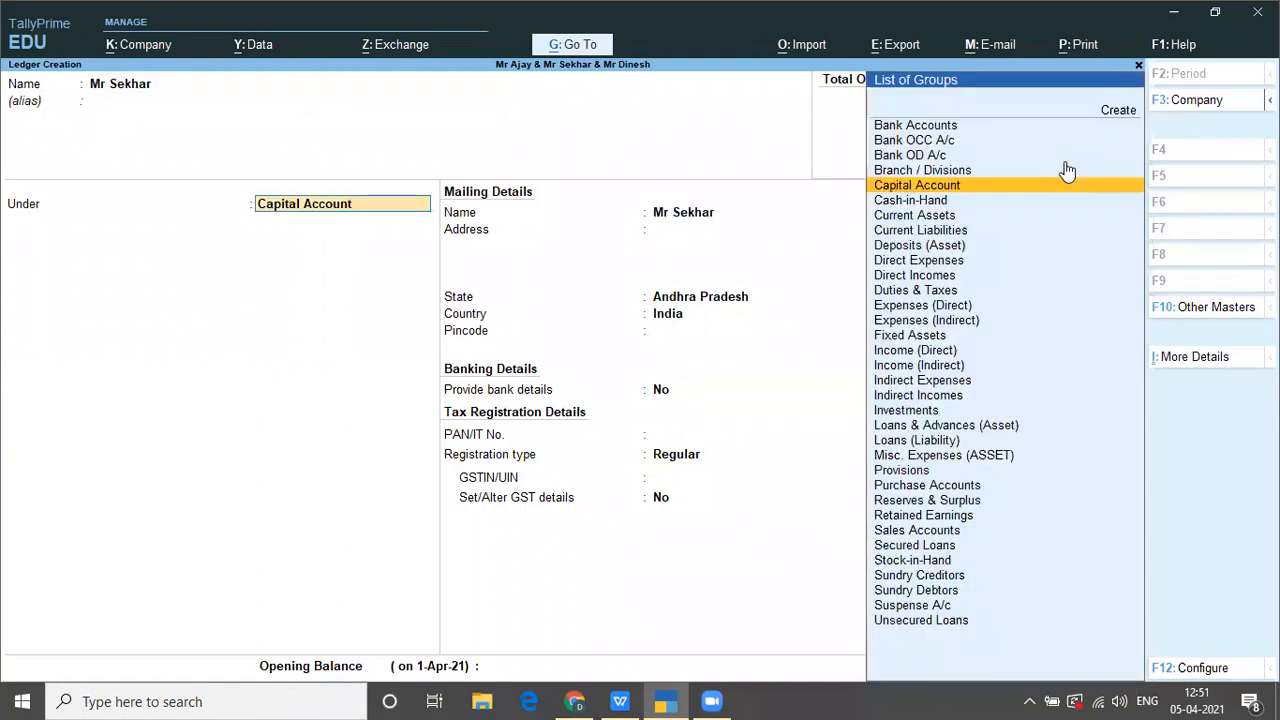
pyautogui.press('Return')
pyautogui.press('Return')
pyautogui.press('Return')
pyautogui.press('Return')
pyautogui.press('Return')
pyautogui.press('Return')
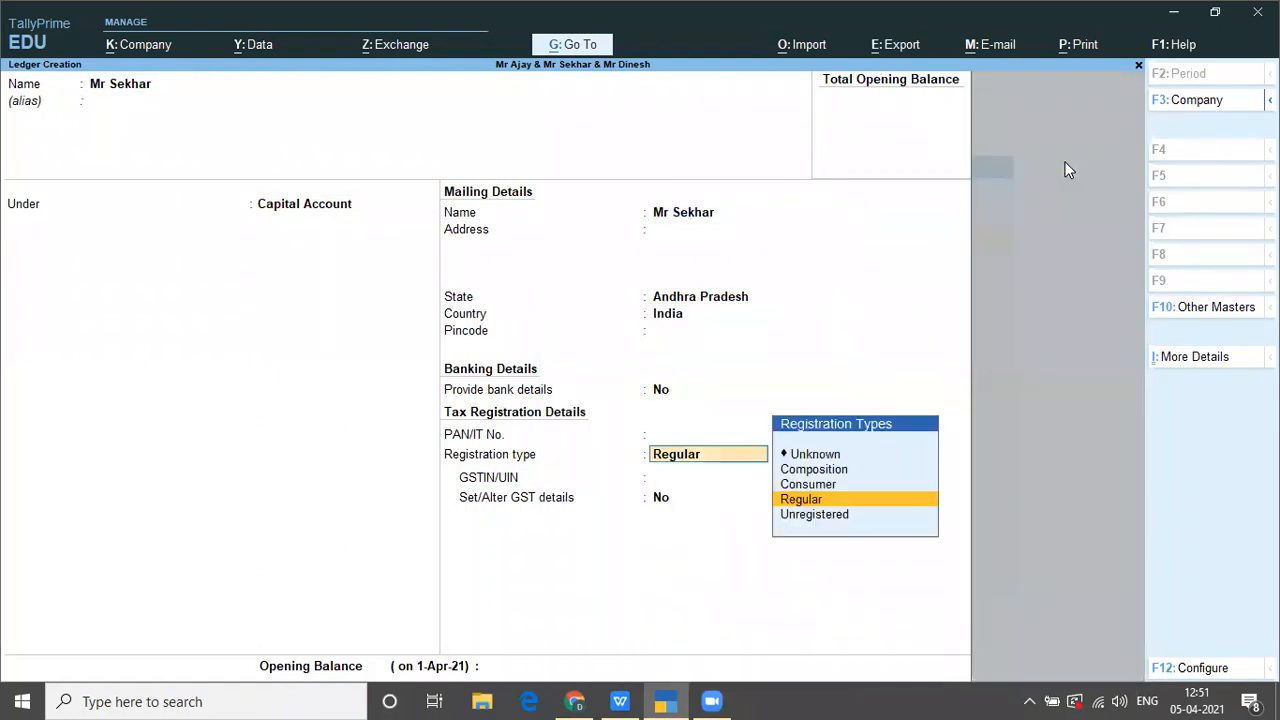
pyautogui.press('Return')
pyautogui.press('Return')
pyautogui.press('Return')
pyautogui.press('Return')
pyautogui.press('Return')
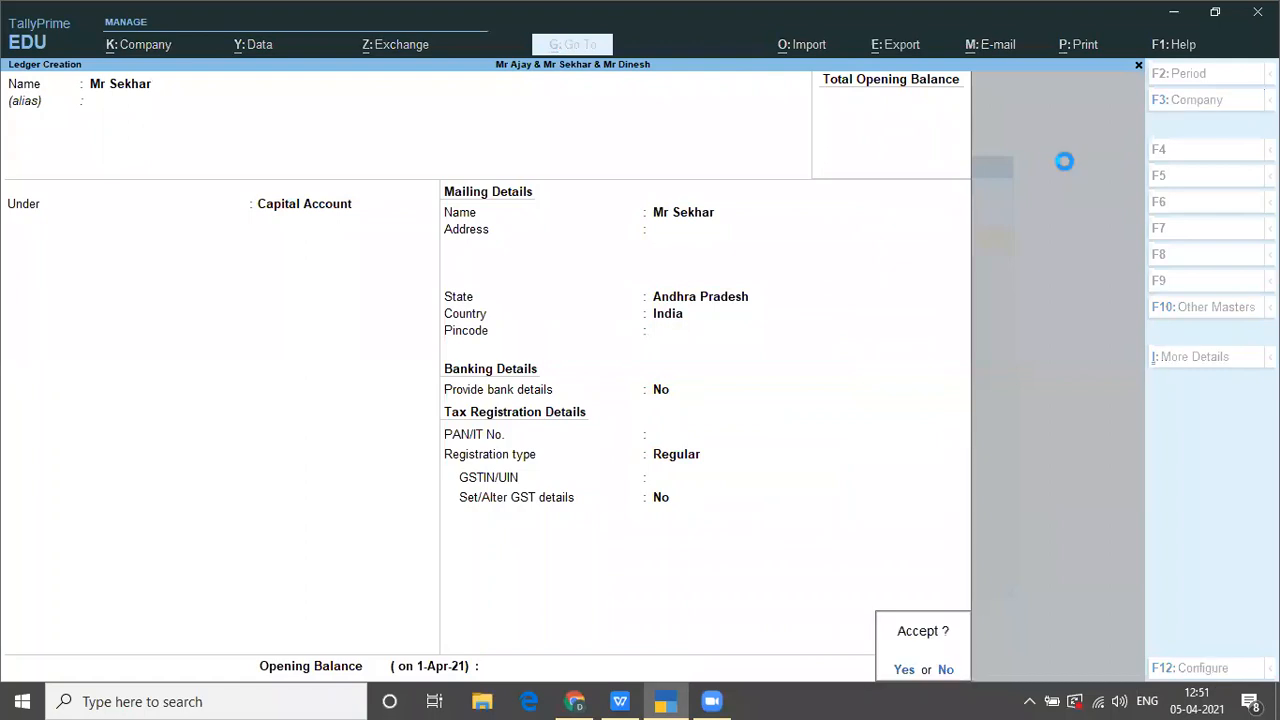
pyautogui.press('Return')
# Step: Create a ledger named after the third investor under Capital Account with the default details
pyautogui.write('Mr')
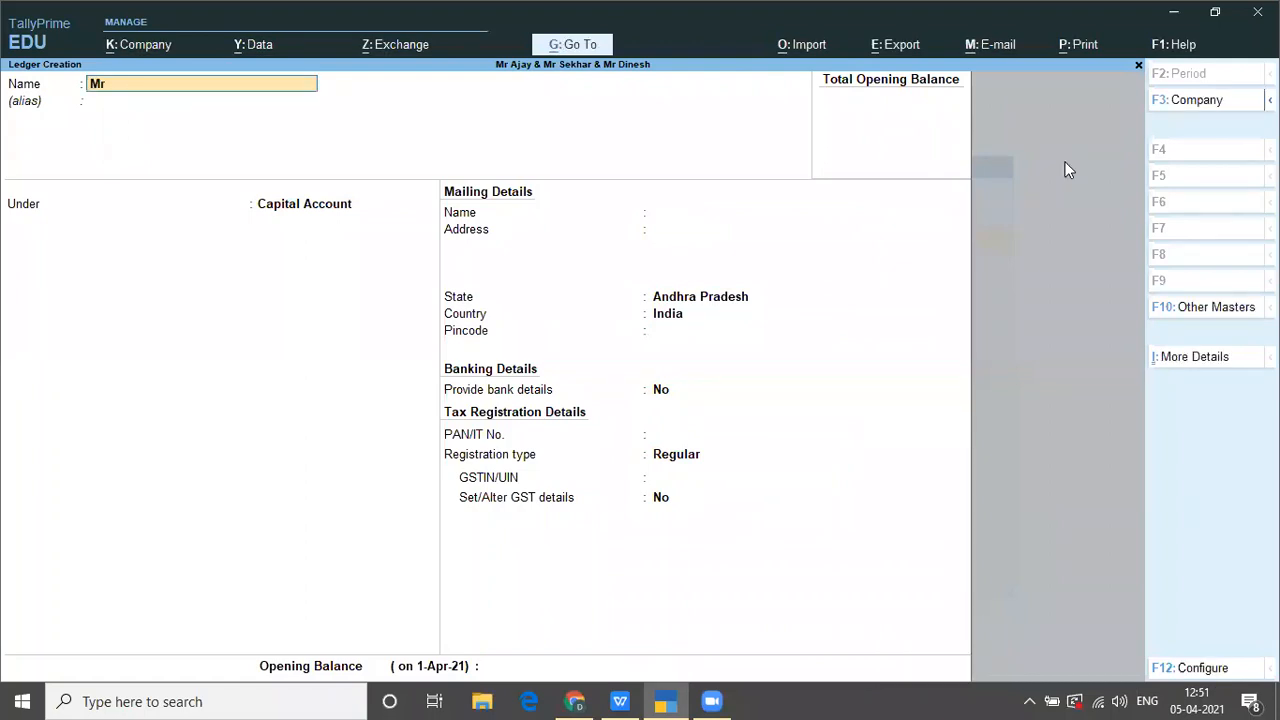
pyautogui.write(' Dinesh')
pyautogui.press('Return')
pyautogui.press('Return')
pyautogui.press('Return')
pyautogui.press('Return')
pyautogui.press('Return')
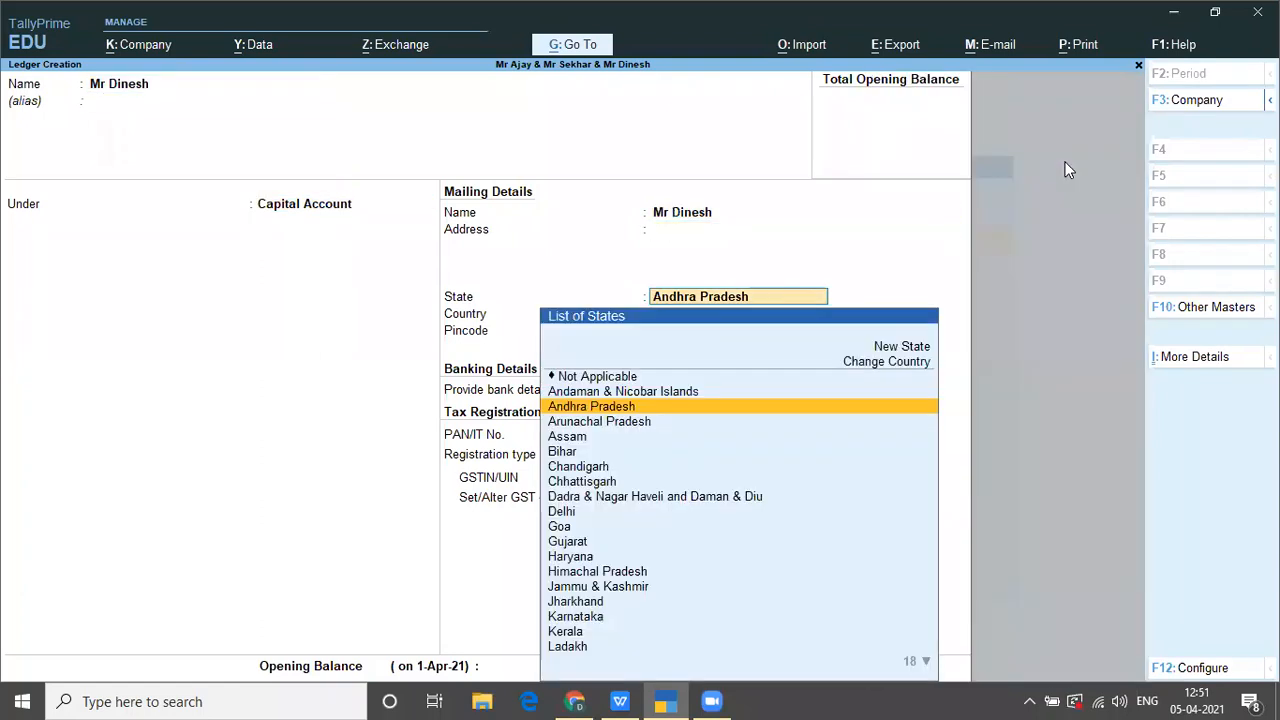
pyautogui.press('Return')
pyautogui.press('Return')
pyautogui.press('Return')
pyautogui.press('Return')
pyautogui.press('Return')
pyautogui.press('Return')
pyautogui.press('Return')
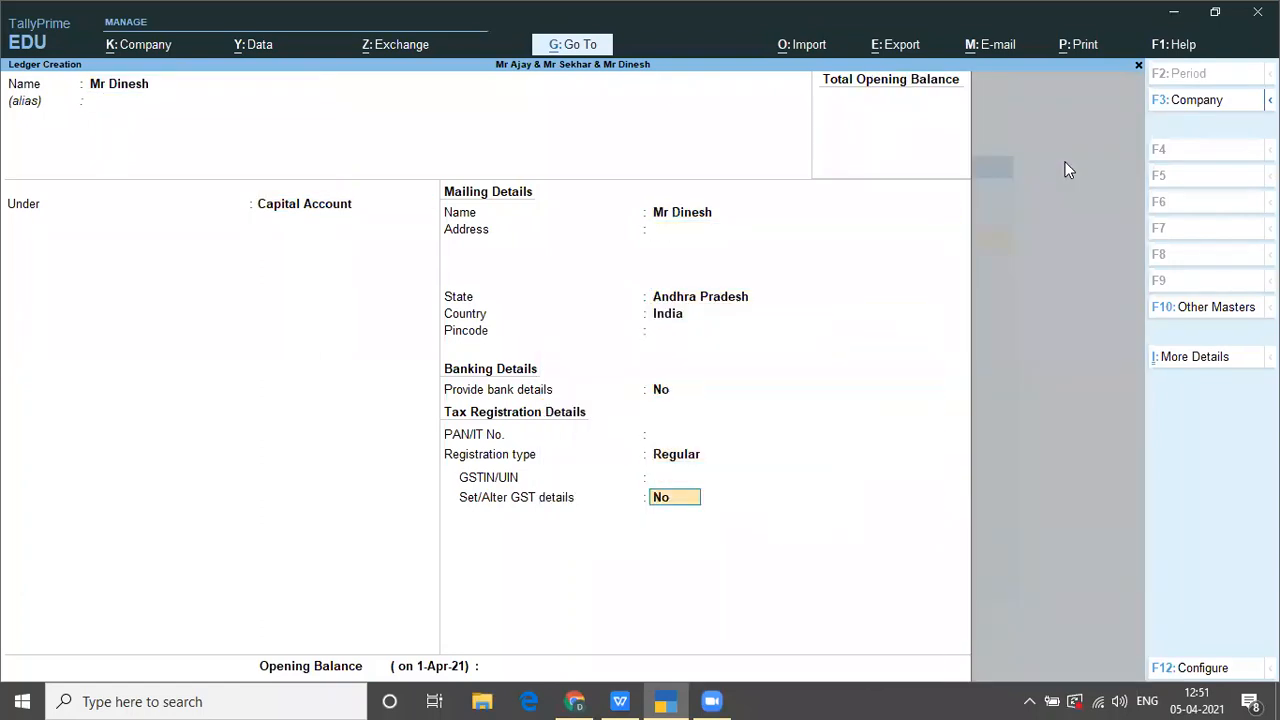
pyautogui.press('Return')
pyautogui.press('y')
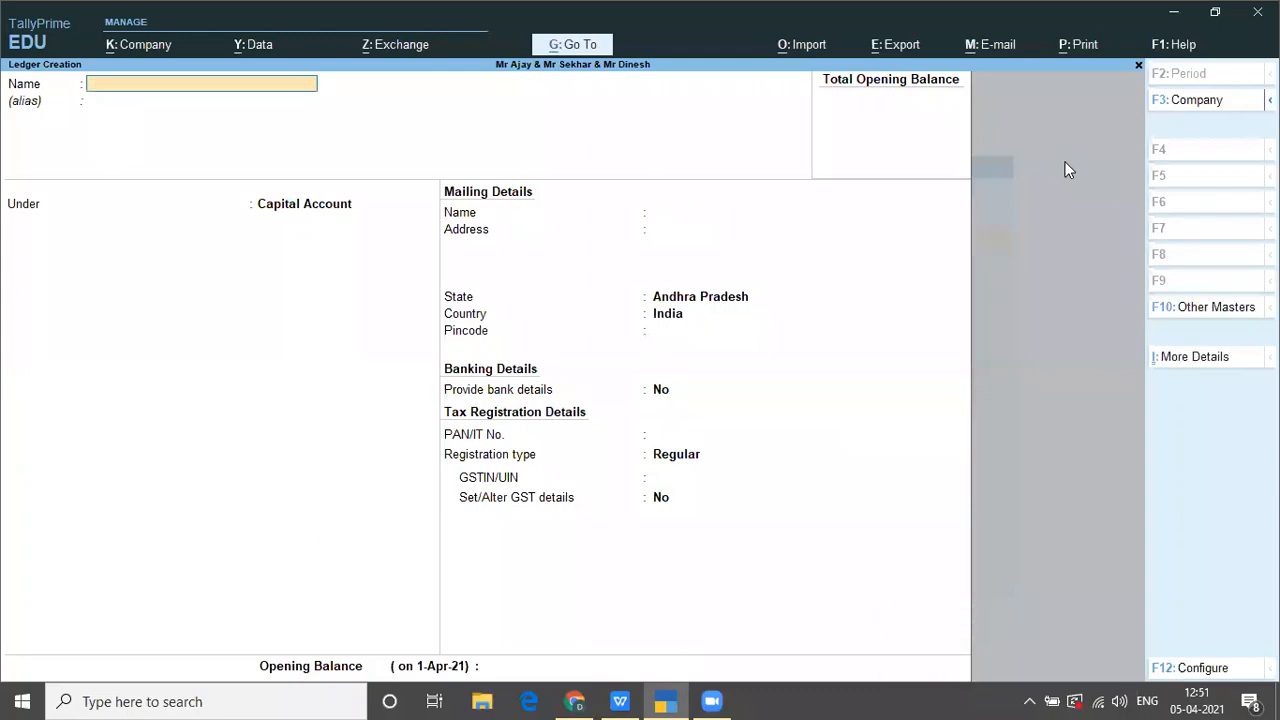
# Step: Switch to the TALLY MATERIAL.docx document in WPS Office to check the Problem 2 transactions
pyautogui.hotkey('alt', 'Tab')
pyautogui.press('Tab')
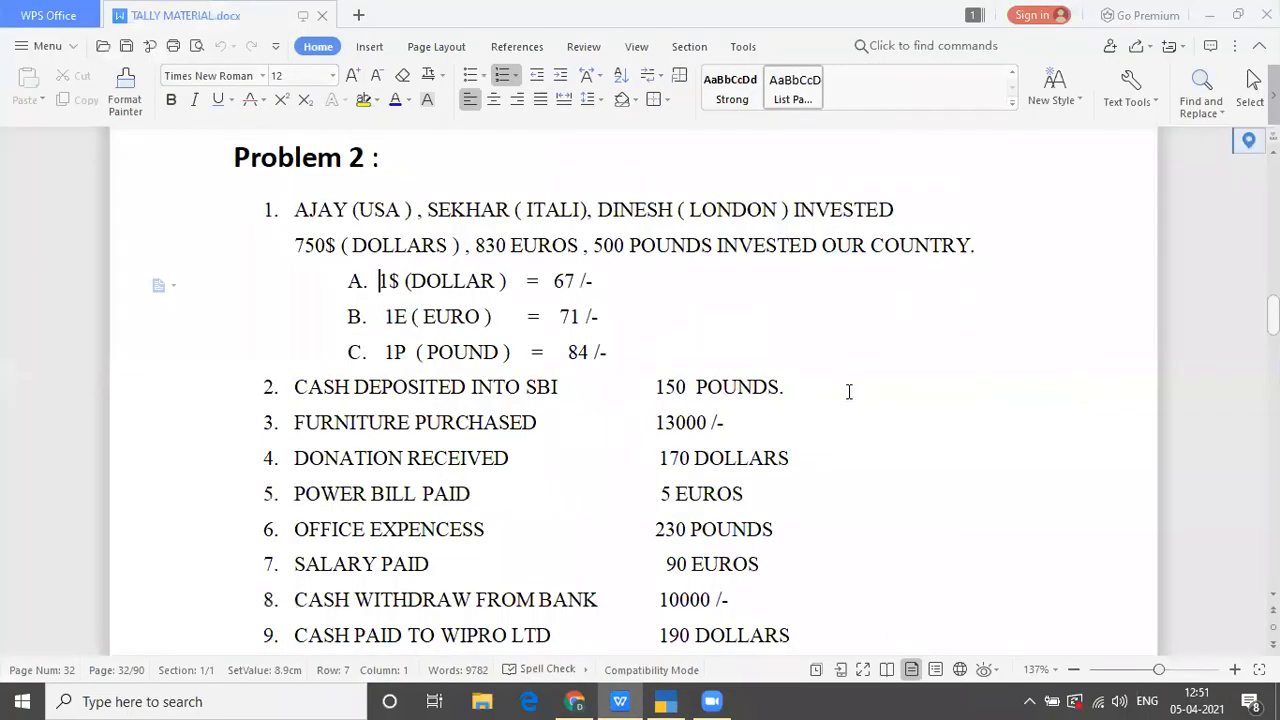
# Step: Mark the SBI deposit transaction in the document, then in TallyPrime enter a ledger named Sbi under Bank Accounts
pyautogui.moveTo(287, 387); pyautogui.dragTo(545, 407)
pyautogui.hotkey('ctrl', 'c')
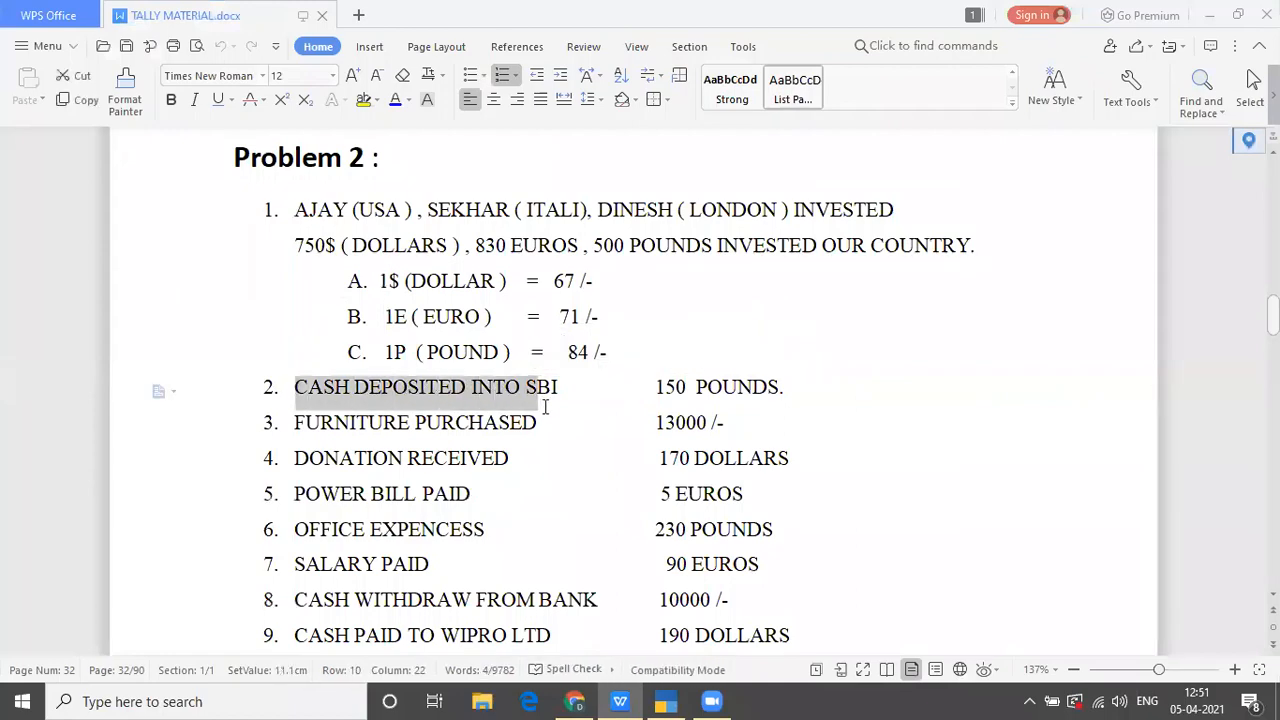
pyautogui.hotkey('alt', 'Tab')
pyautogui.write('Sb')
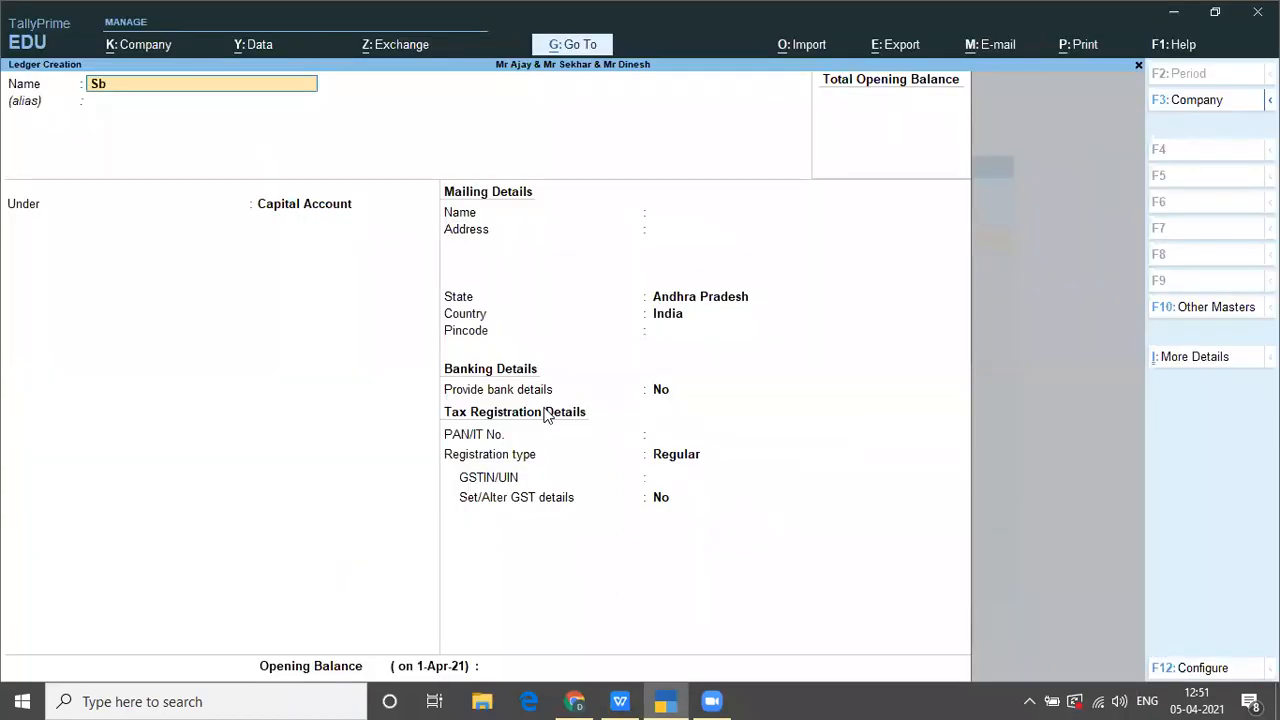
pyautogui.write('i')
pyautogui.press('Return')
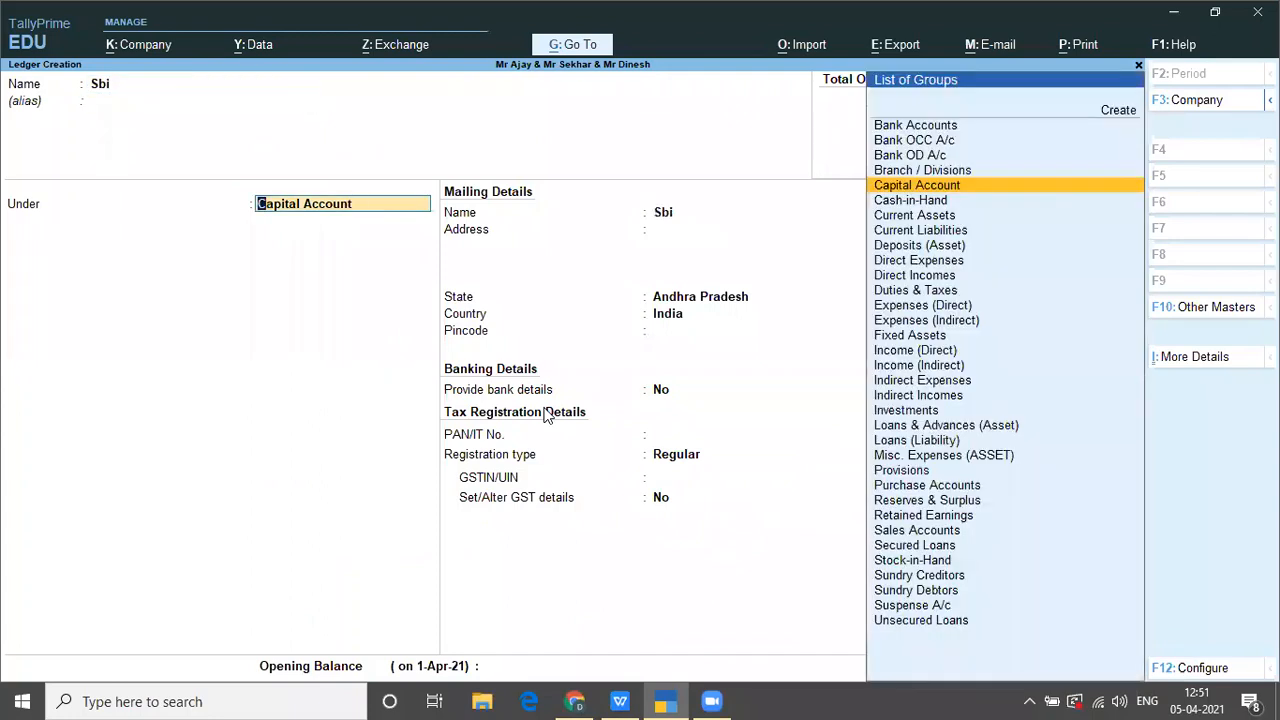
pyautogui.write('Ban')
pyautogui.press('Down')
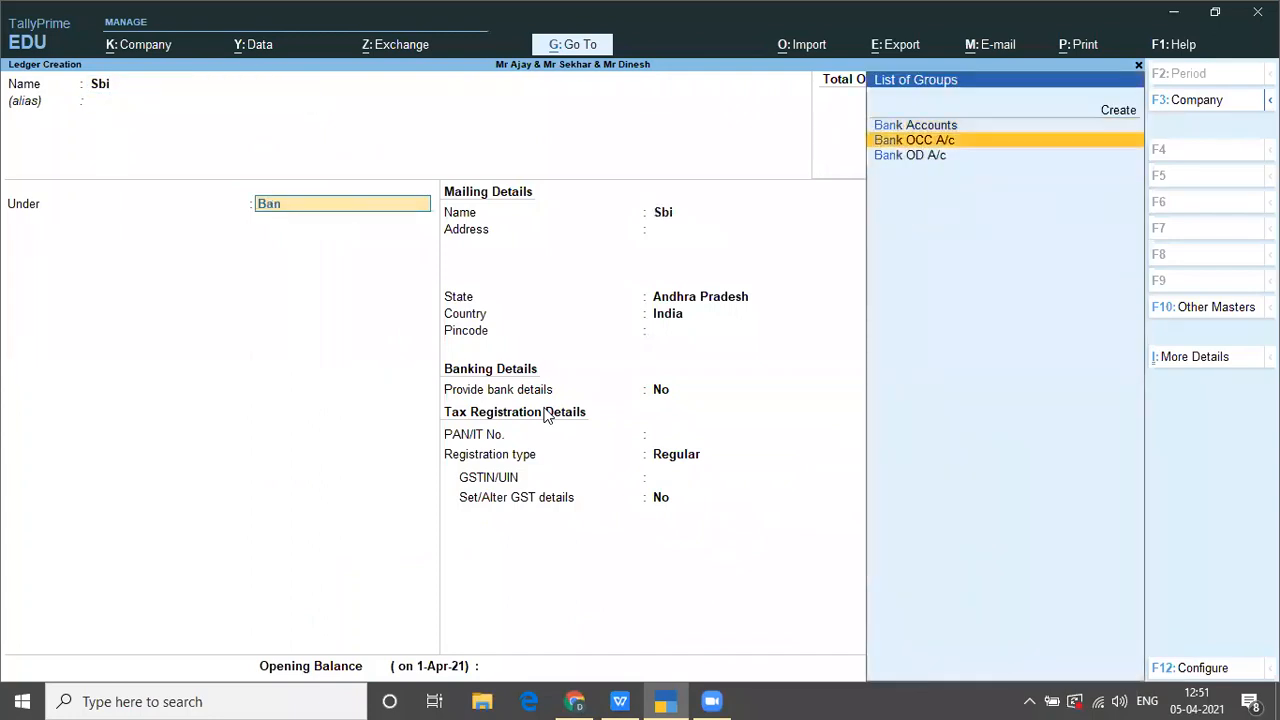
pyautogui.press('Up')
pyautogui.press('Return')
# Step: Save the Sbi ledger, keeping the default bank account, cheque, mailing and tax details
pyautogui.press('Return')
pyautogui.press('Return')
pyautogui.press('Return')
pyautogui.press('Return')
pyautogui.press('Return')
pyautogui.press('Return')
pyautogui.press('Return')
pyautogui.press('Return')
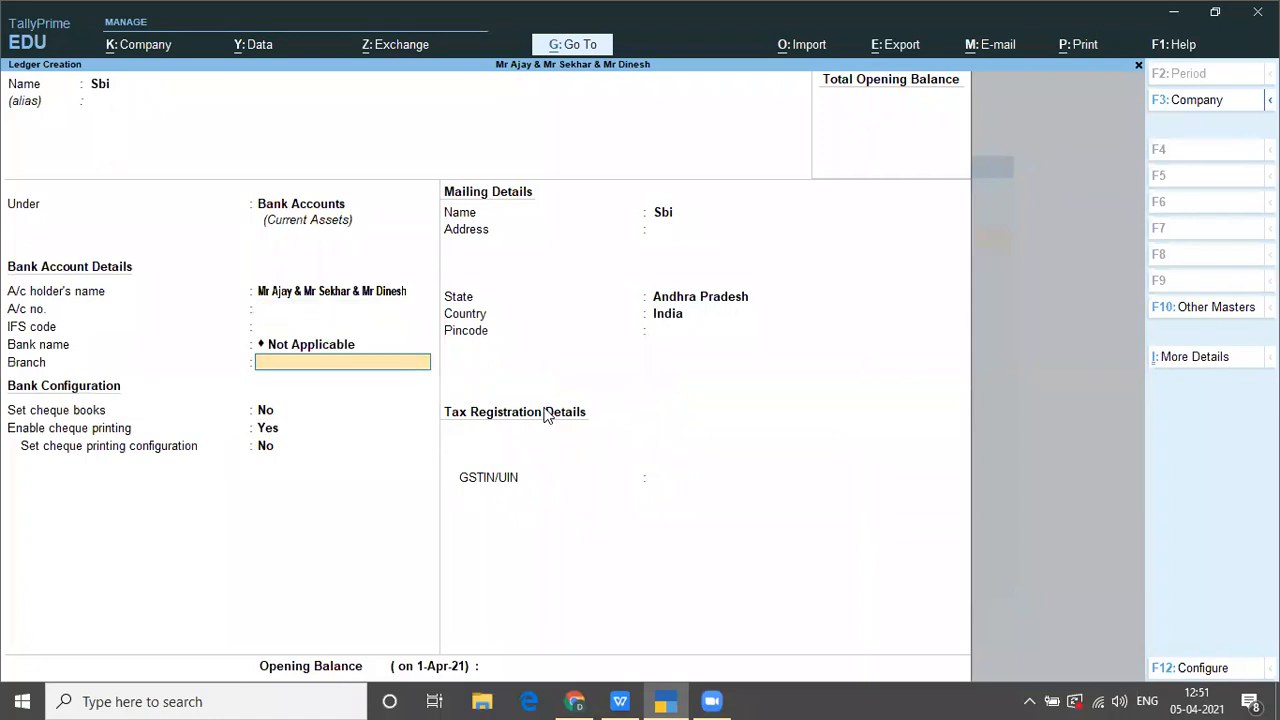
pyautogui.press('Return')
pyautogui.press('Return')
pyautogui.press('Return')
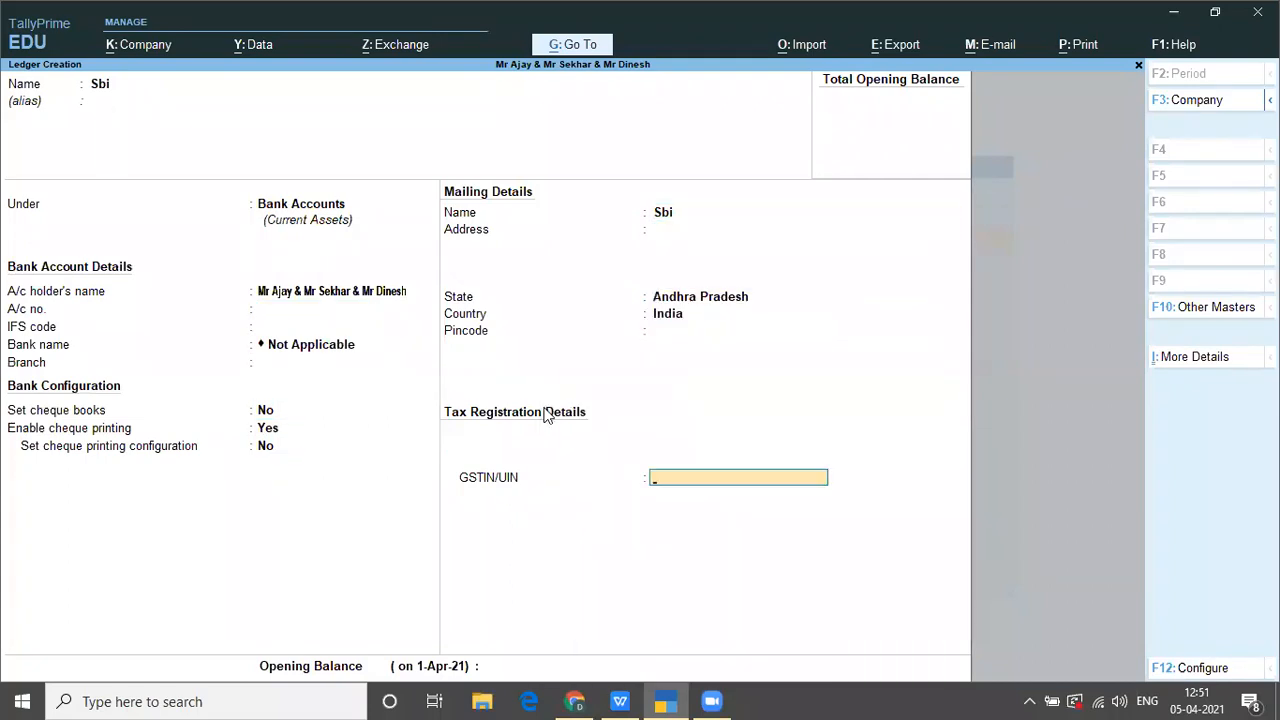
pyautogui.press('Return')
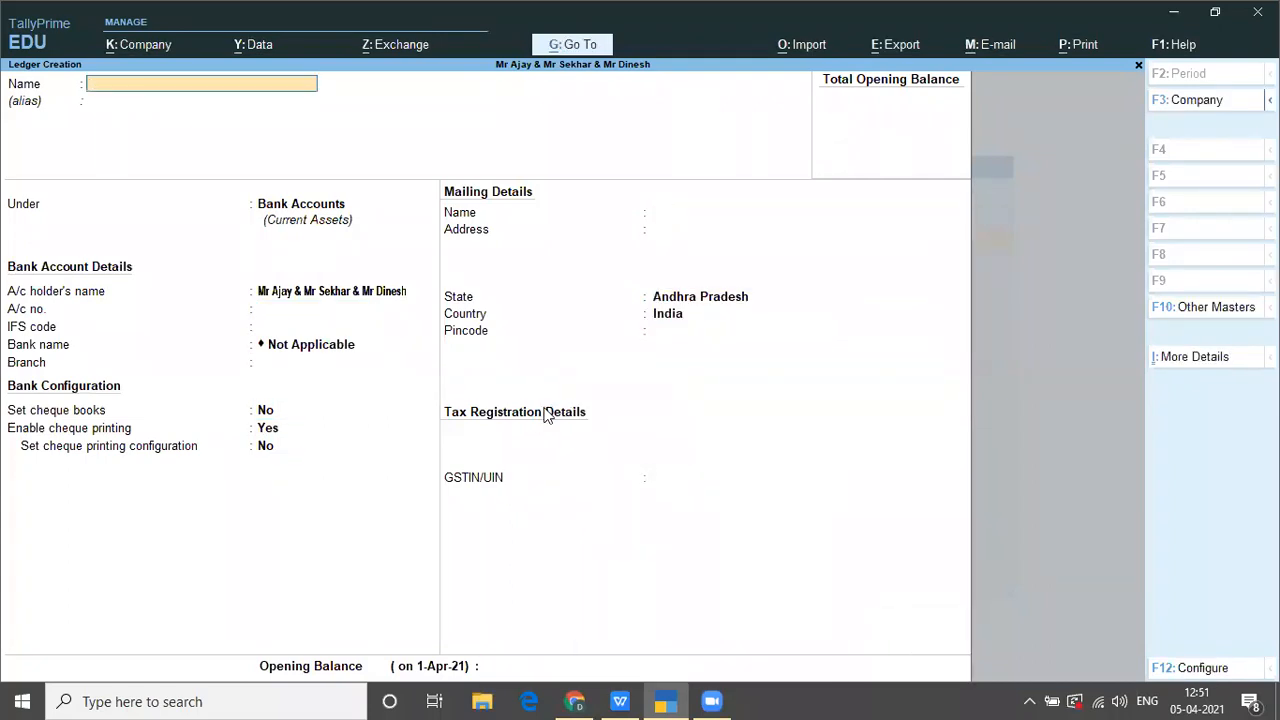
# Step: Mark the furniture purchase in the WPS Office document and enter a TallyPrime ledger named Furniture under Fixed Assets
pyautogui.hotkey('alt', 'Tab')
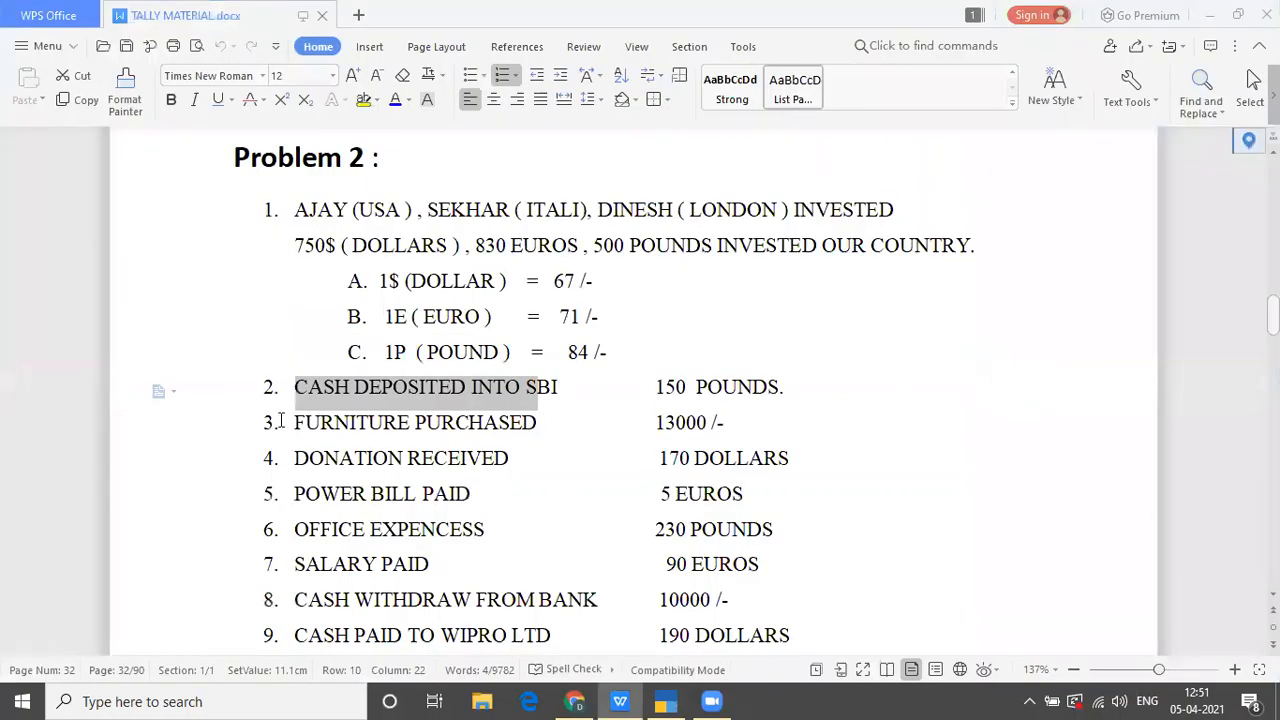
pyautogui.moveTo(288, 422); pyautogui.dragTo(541, 430)
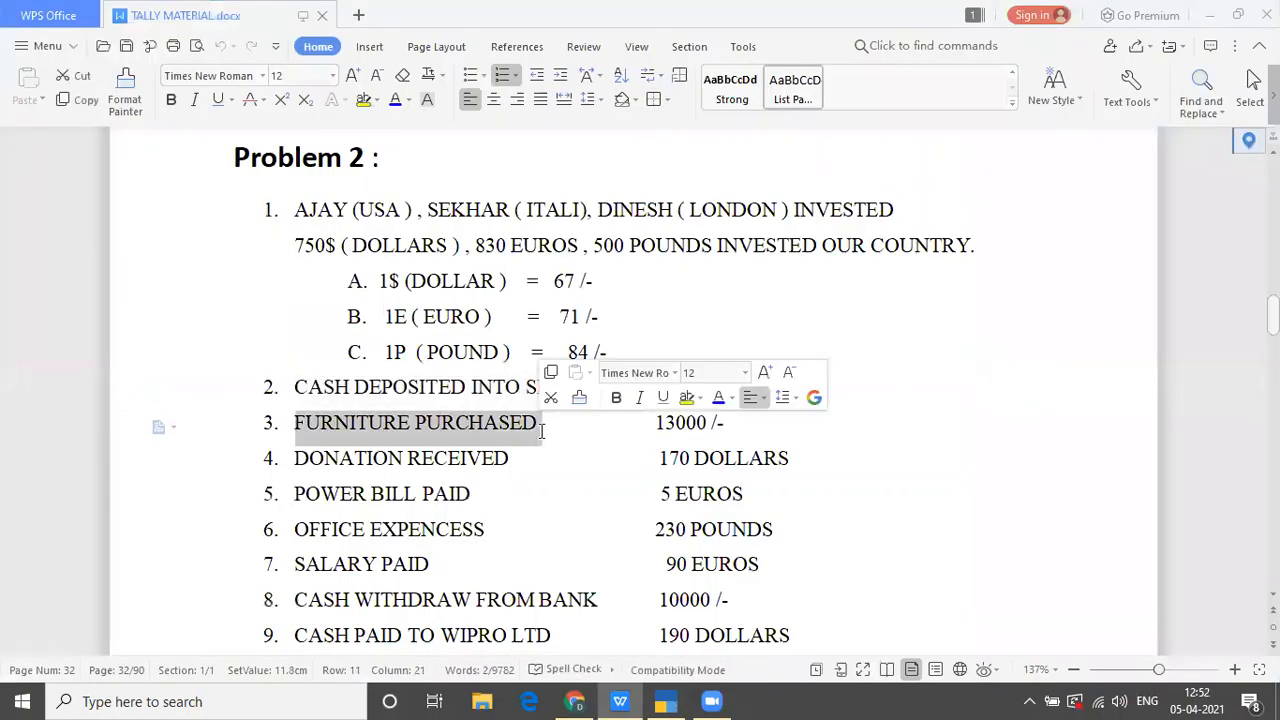
pyautogui.hotkey('ctrl', 'c')
pyautogui.hotkey('alt', 'Tab')
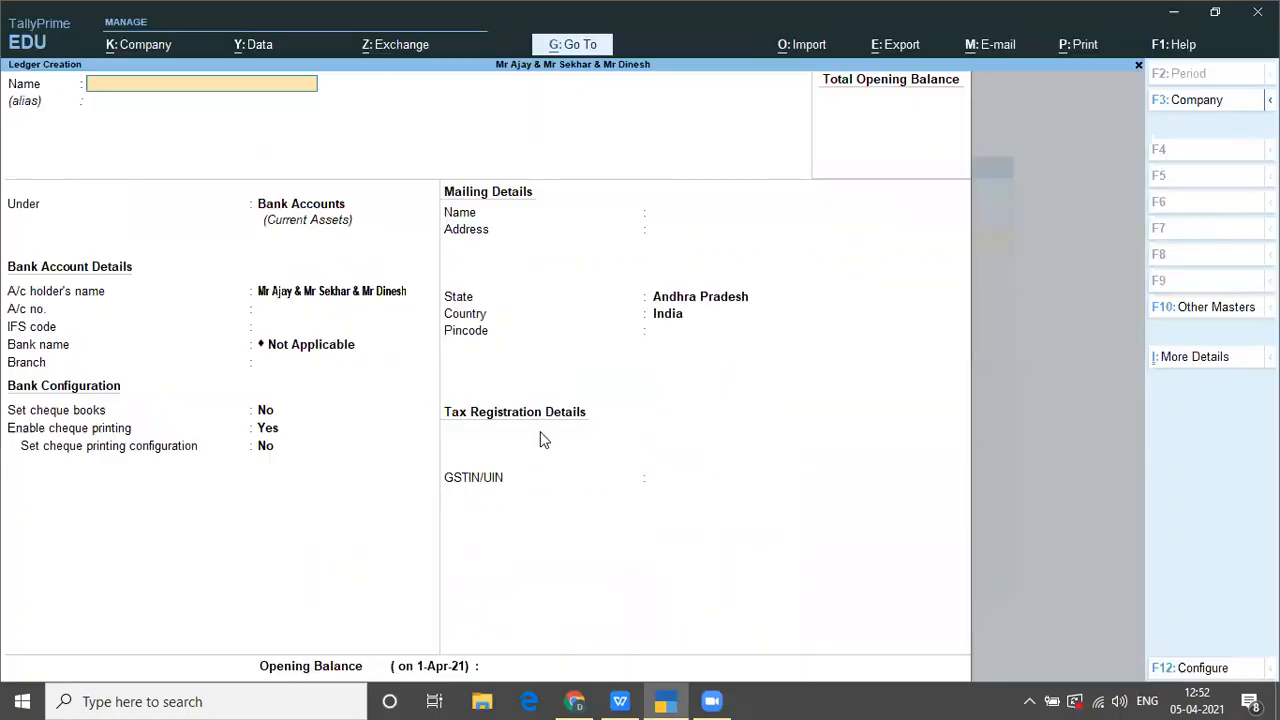
pyautogui.write('Furniture')
pyautogui.press('Return')
pyautogui.press('Return')
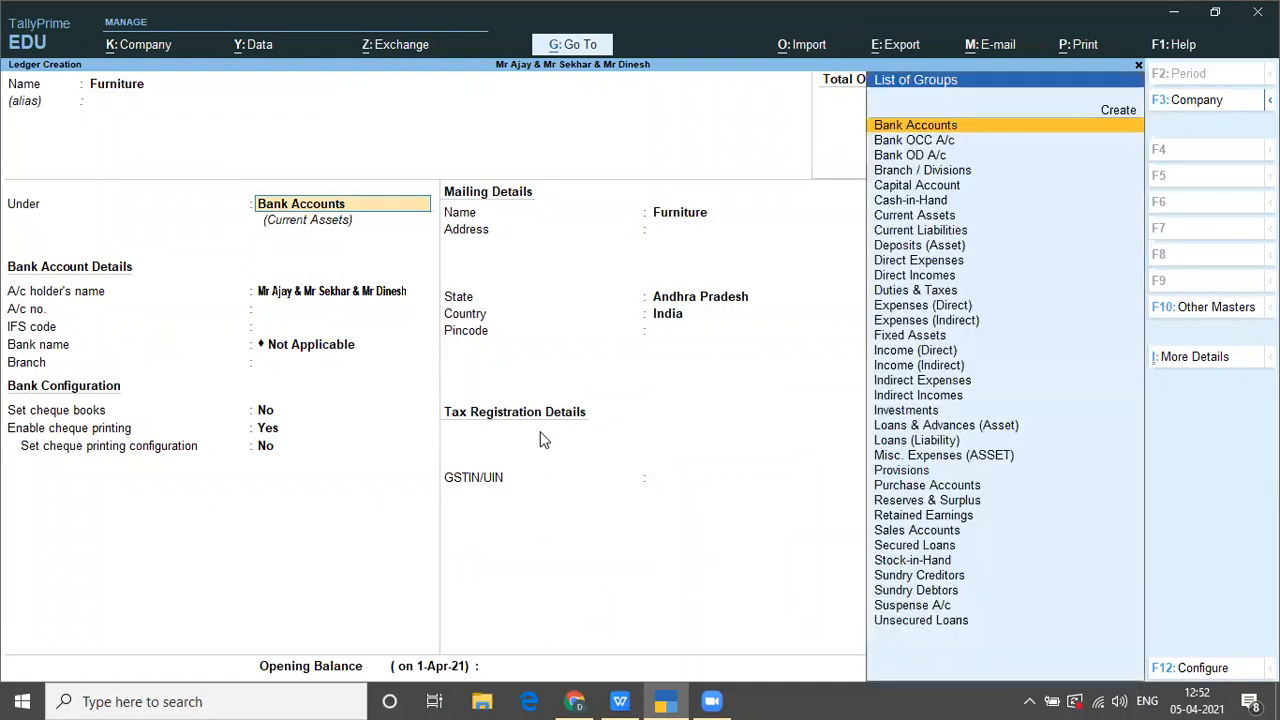
pyautogui.write('F')
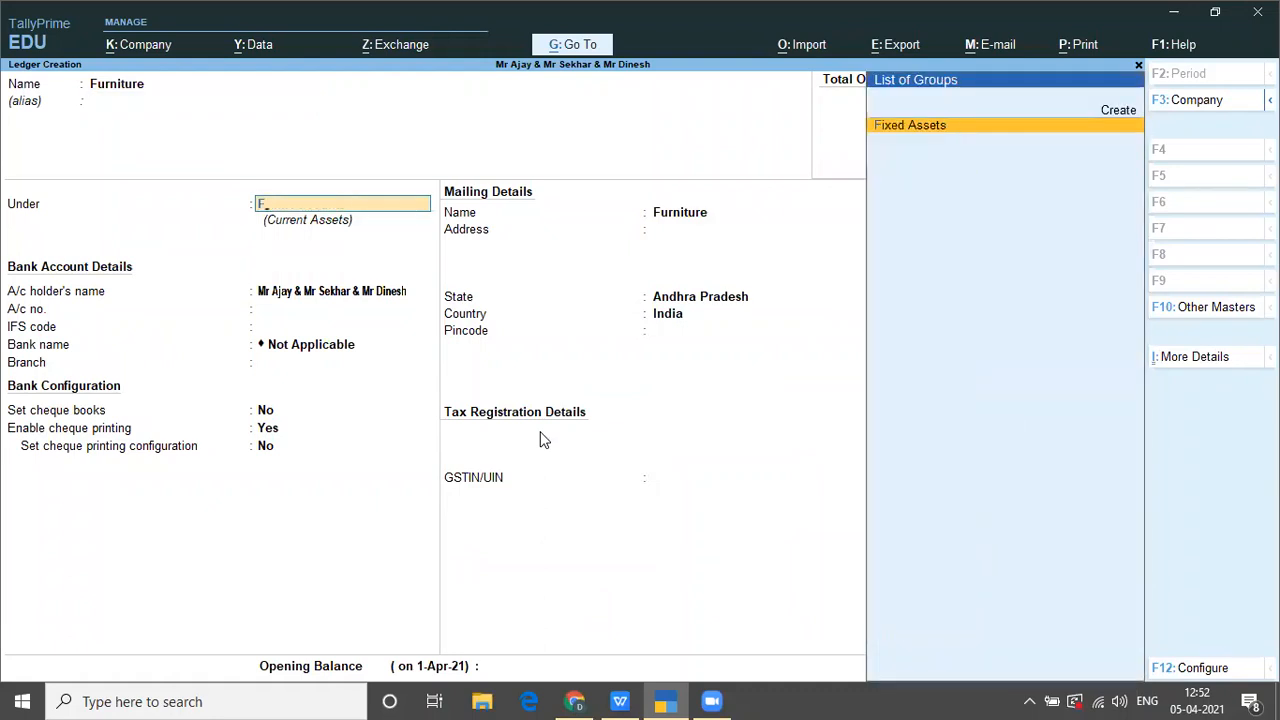
pyautogui.press('Return')
# Step: Save the Furniture ledger with the default statutory, mailing, banking and tax details
pyautogui.press('Return')
pyautogui.press('Return')
pyautogui.press('Return')
pyautogui.press('Return')
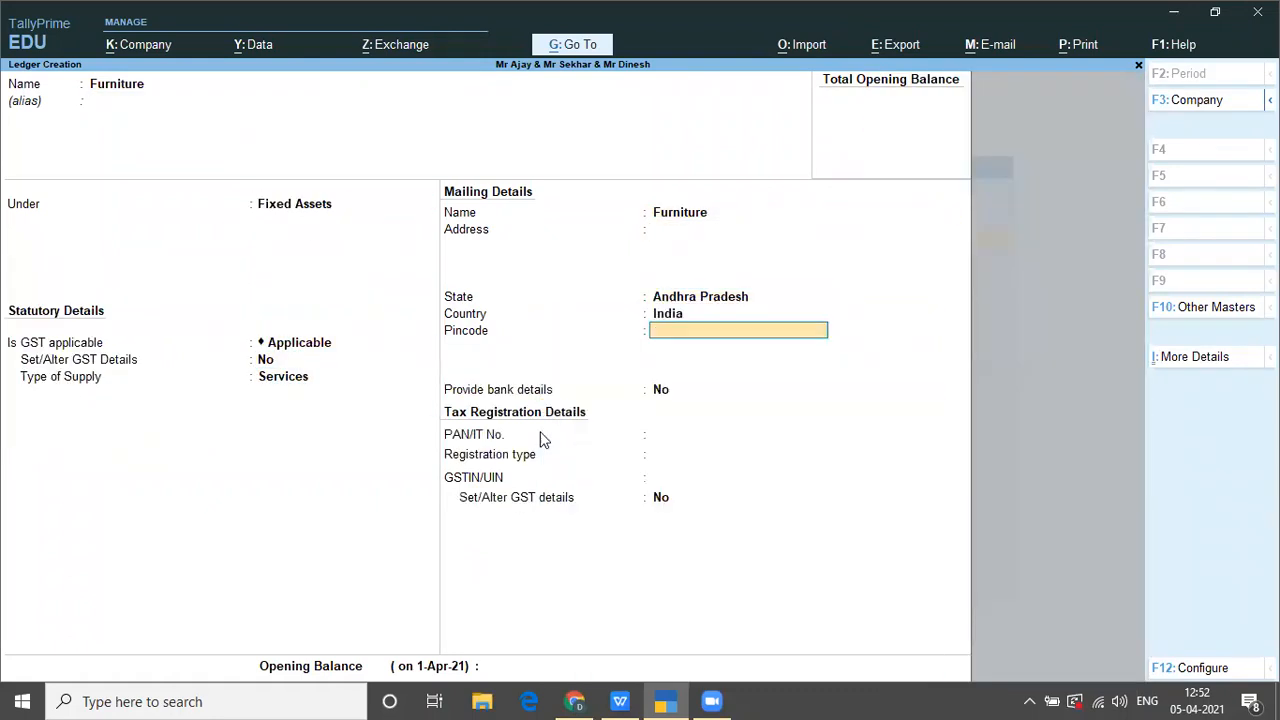
pyautogui.press('Return')
pyautogui.press('Return')
pyautogui.press('Return')
pyautogui.press('Return')
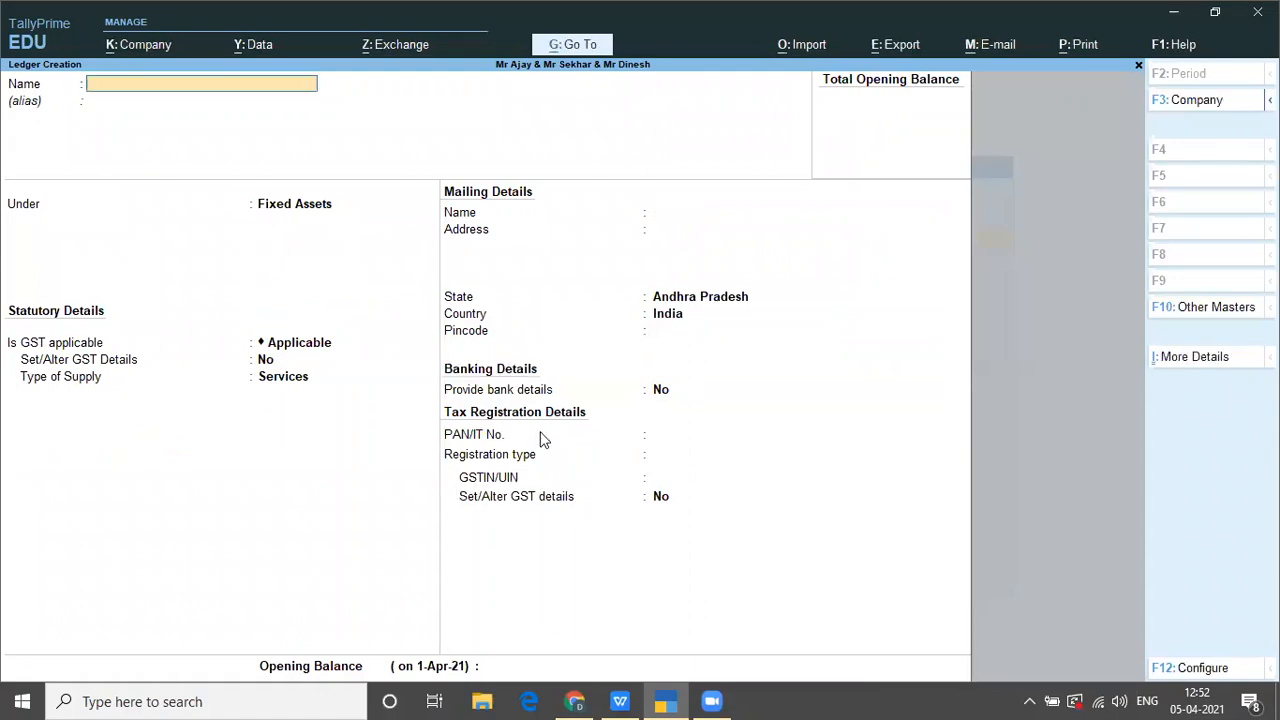
# Step: Mark the donation transaction in the WPS Office document and enter a TallyPrime ledger named Donation Received under Indirect Incomes
pyautogui.hotkey('alt', 'Tab')
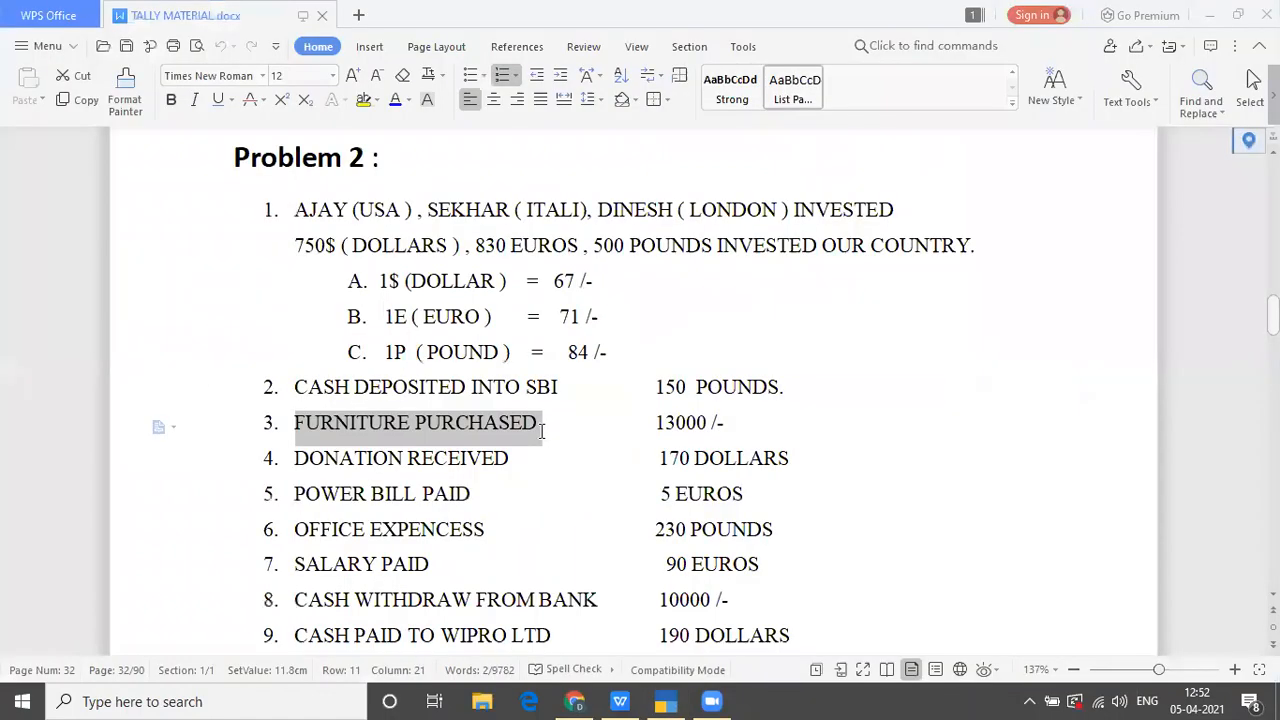
pyautogui.moveTo(298, 458); pyautogui.dragTo(500, 458)
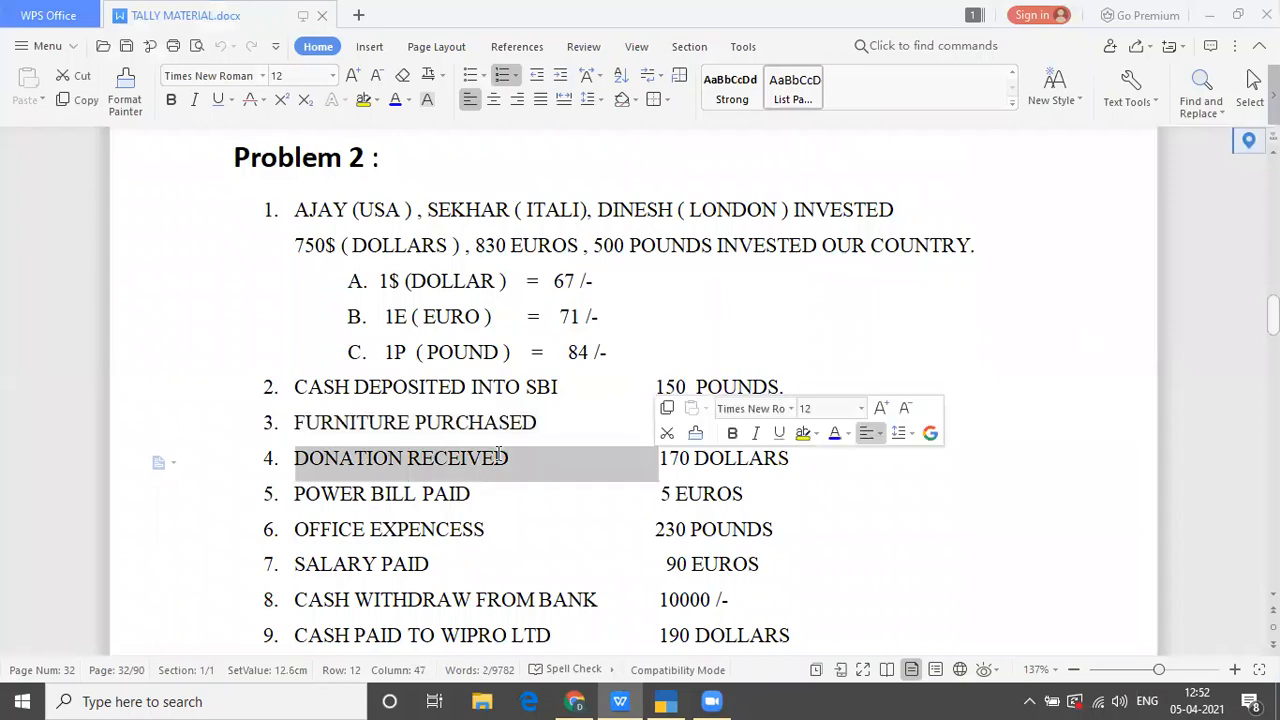
pyautogui.hotkey('alt', 'Tab')
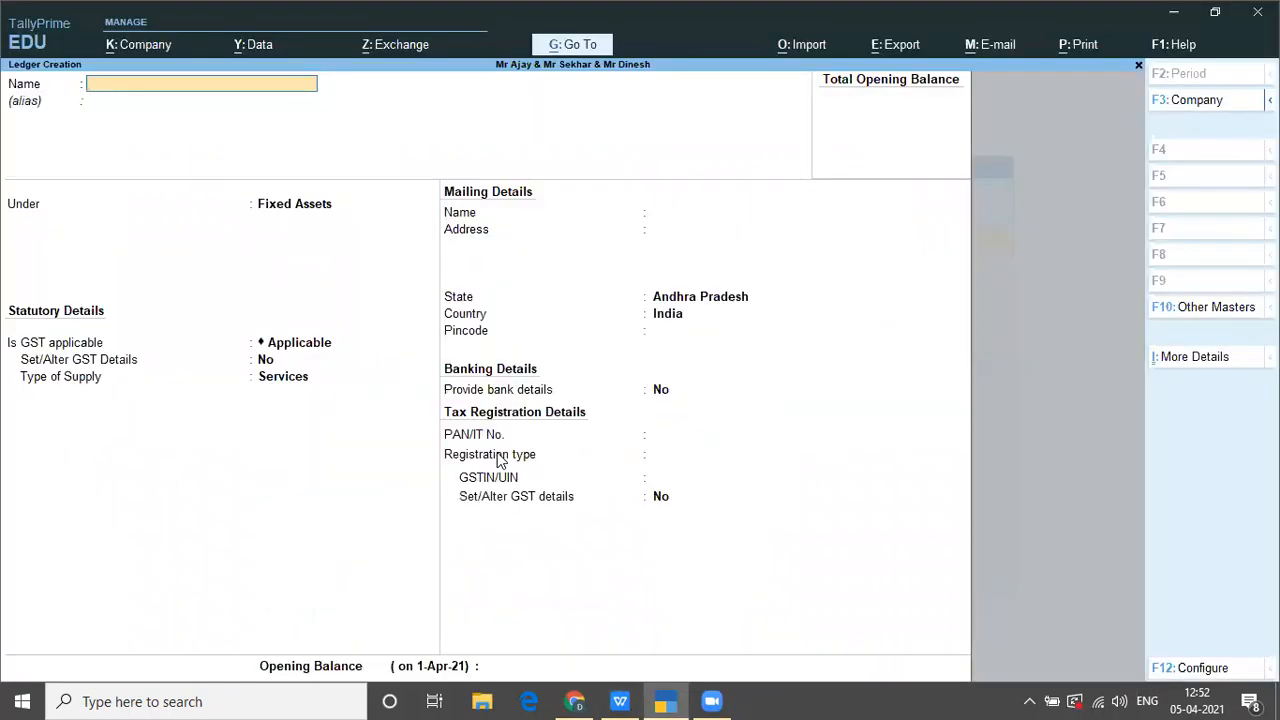
pyautogui.write('Donation Received')
pyautogui.press('Return')
pyautogui.press('Return')
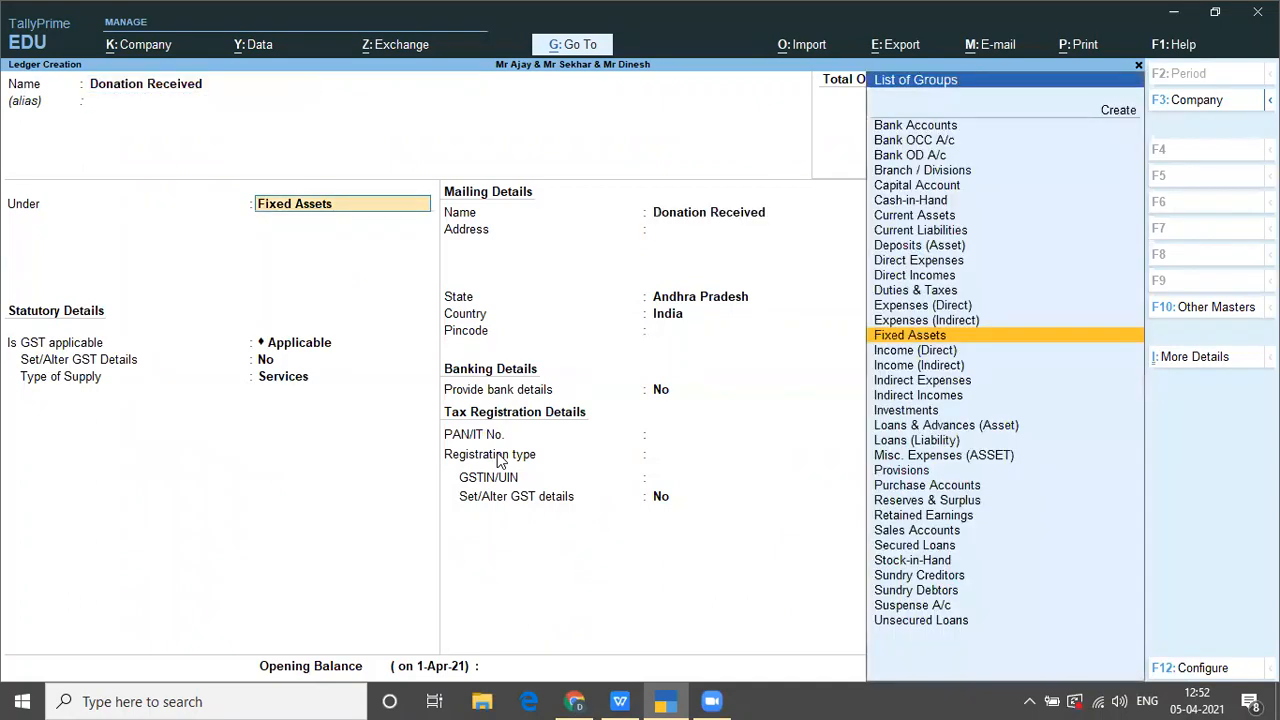
pyautogui.press('BackSpace')
pyautogui.write('In')
pyautogui.press('Down')
pyautogui.press('Down')
pyautogui.press('Down')
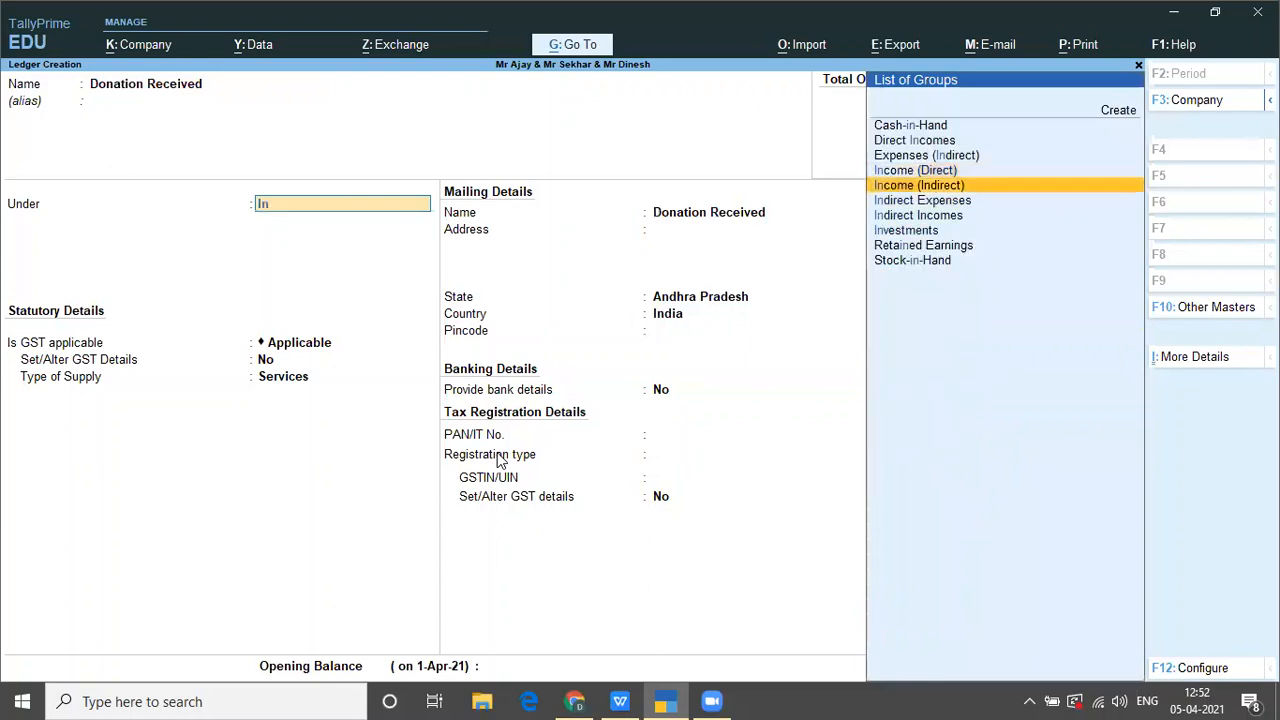
pyautogui.press('Return')
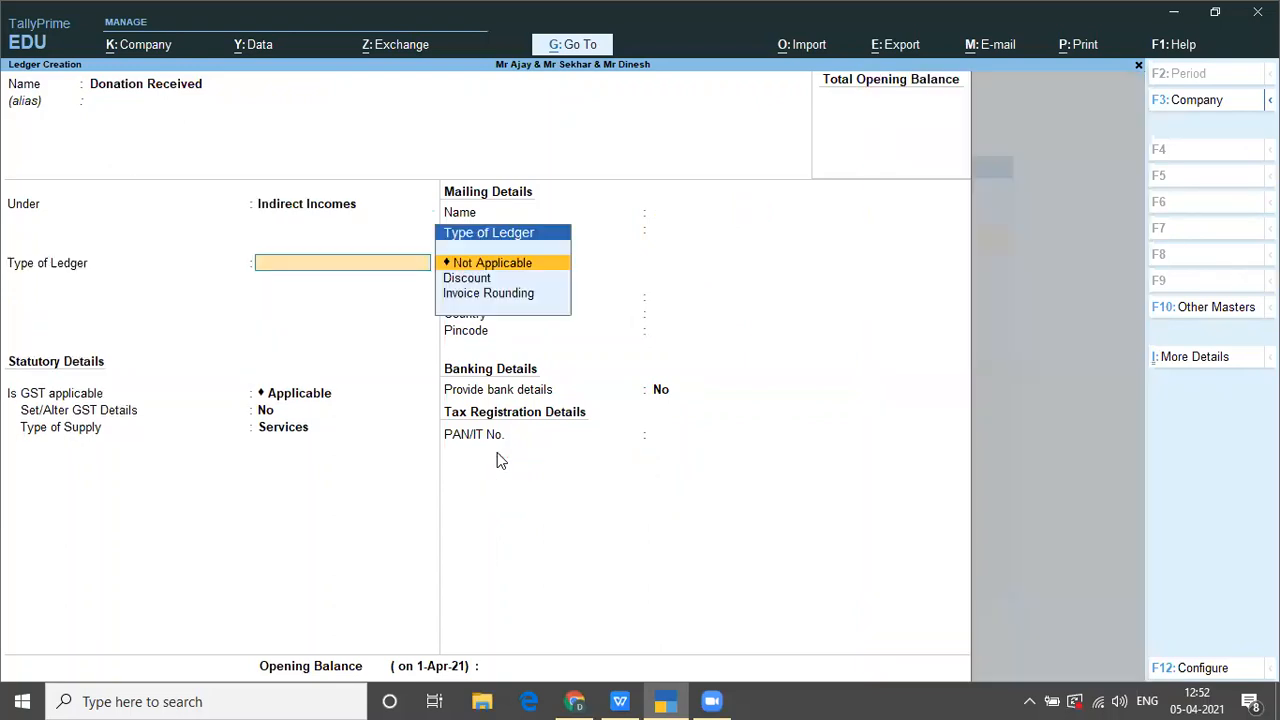
# Step: Save the Donation Received ledger with ledger type Not Applicable and the default GST, banking and tax details
pyautogui.press('Return')
pyautogui.press('Return')
pyautogui.press('Return')
pyautogui.press('Return')
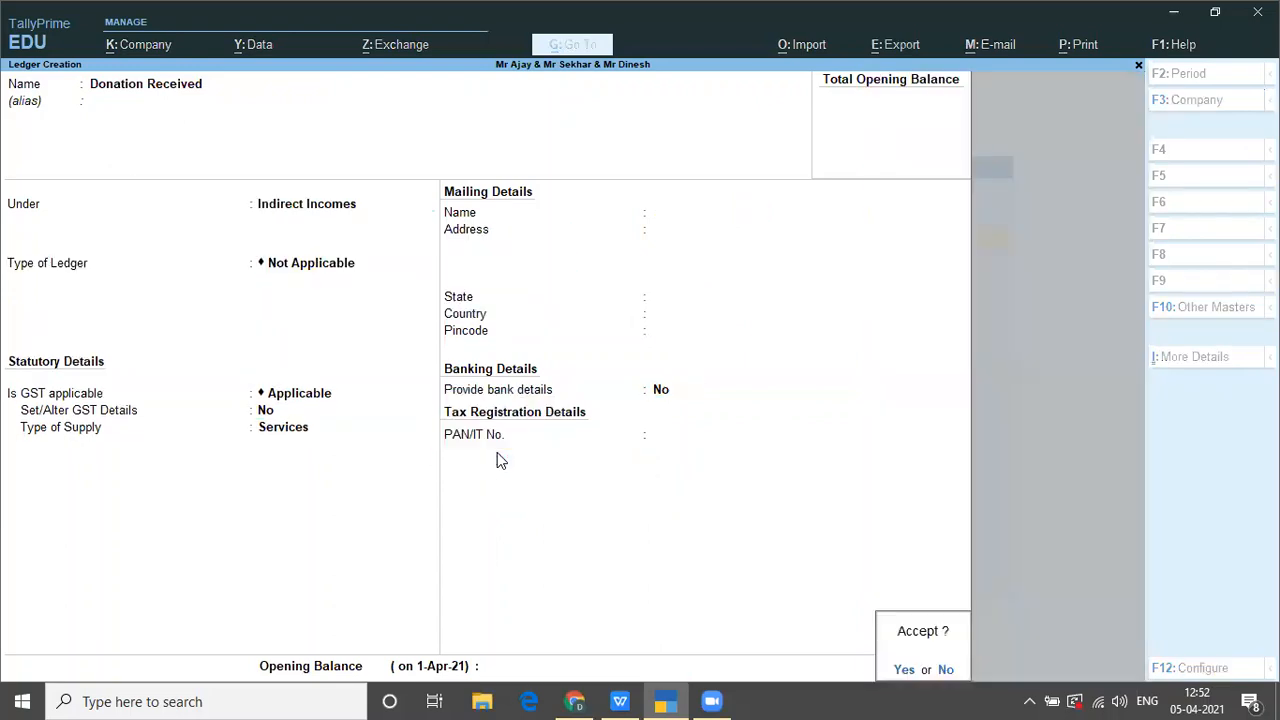
pyautogui.press('Return')
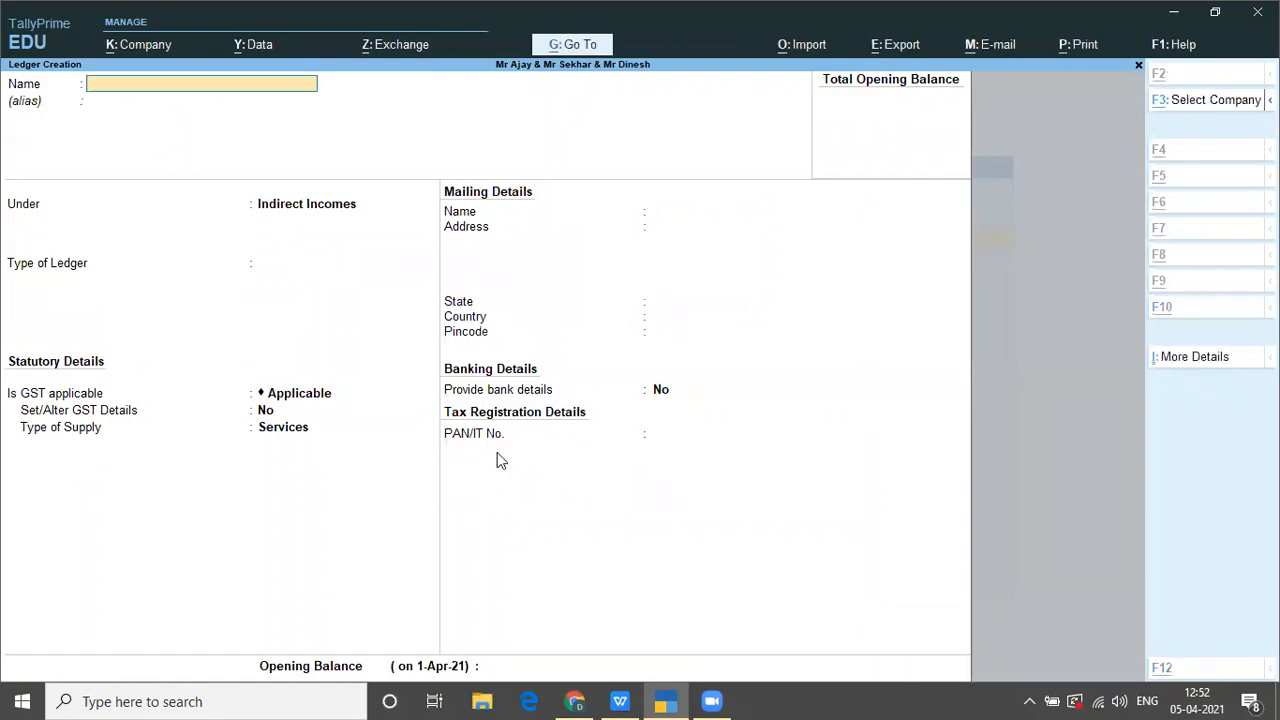
# Step: Mark the power bill transaction in the WPS Office document and enter a TallyPrime ledger named Power Bill Paid under Indirect Expenses
pyautogui.hotkey('alt', 'Tab')
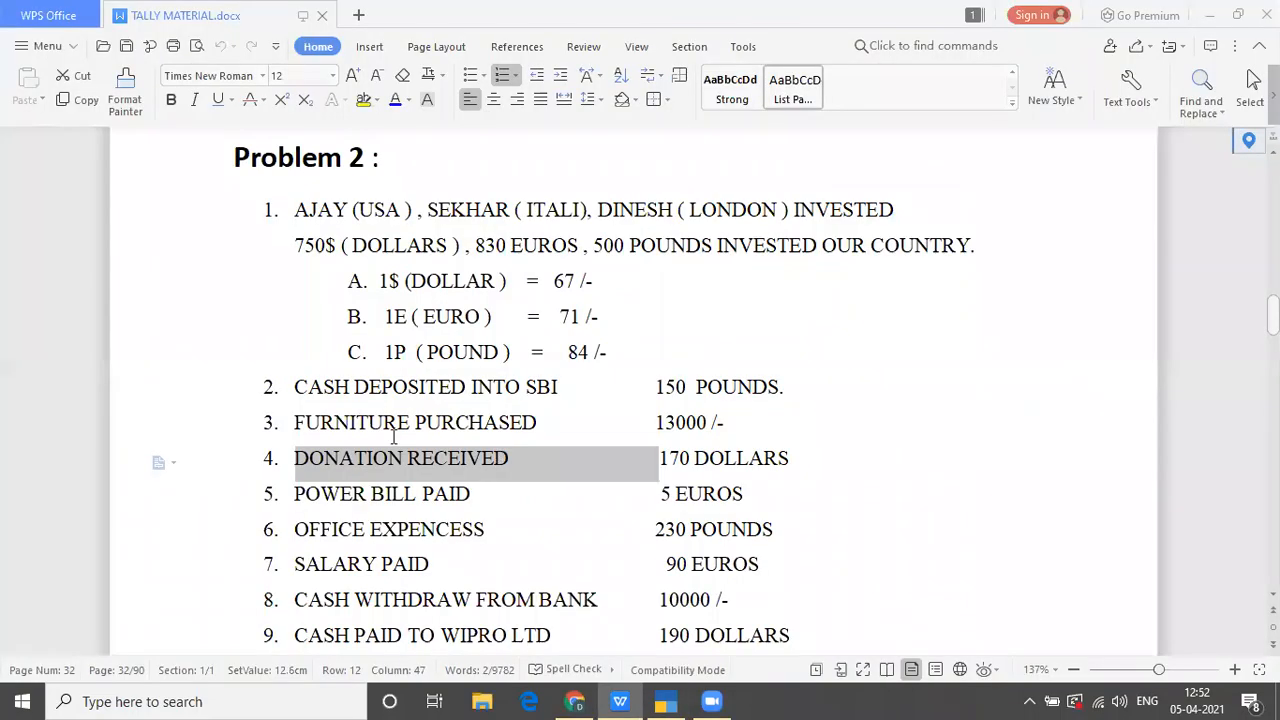
pyautogui.click(293, 494)
pyautogui.moveTo(386, 492); pyautogui.dragTo(475, 493)
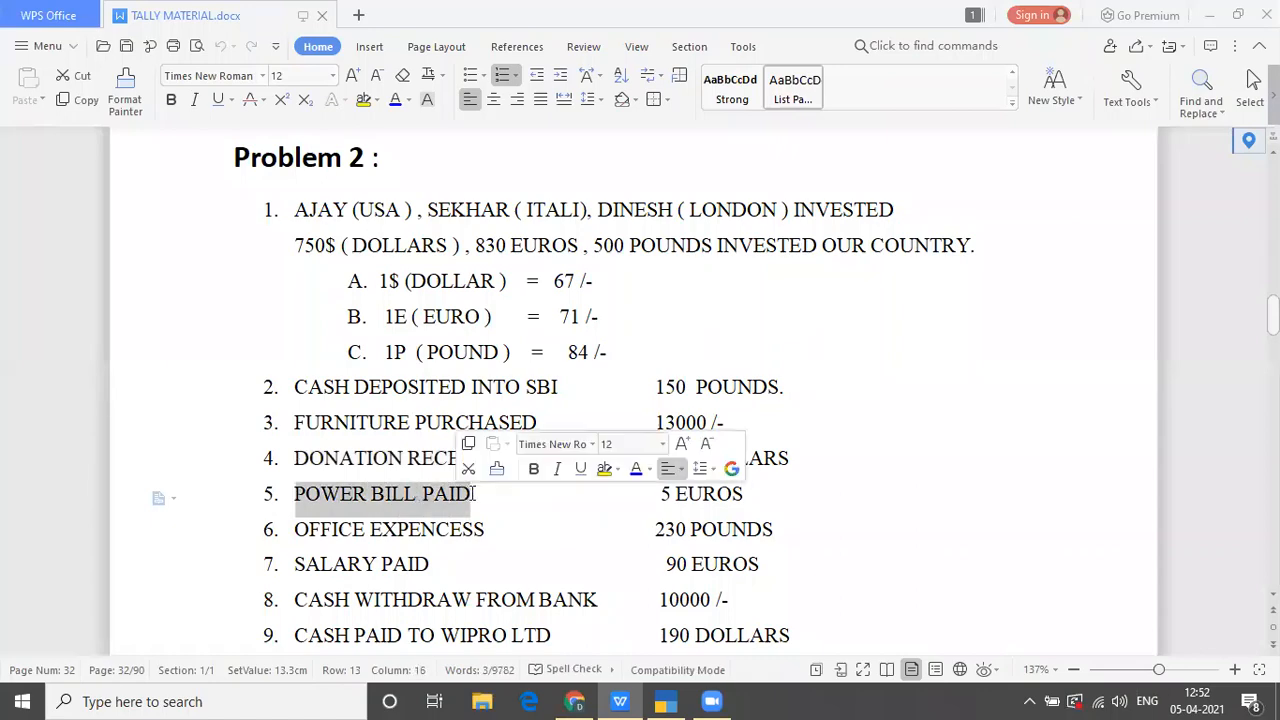
pyautogui.hotkey('ctrl', 'c')
pyautogui.hotkey('alt', 'Tab')
pyautogui.write('Po')
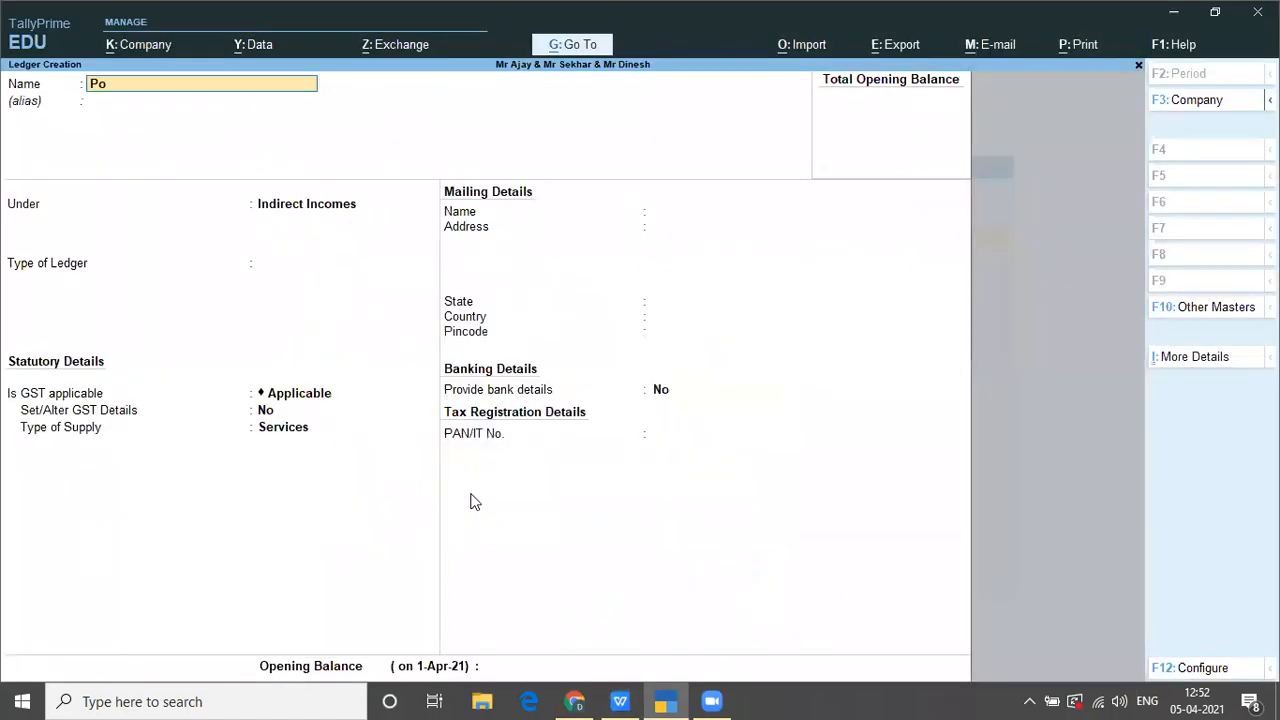
pyautogui.write('wer bill Paid')
pyautogui.press('Return')
pyautogui.write('In')
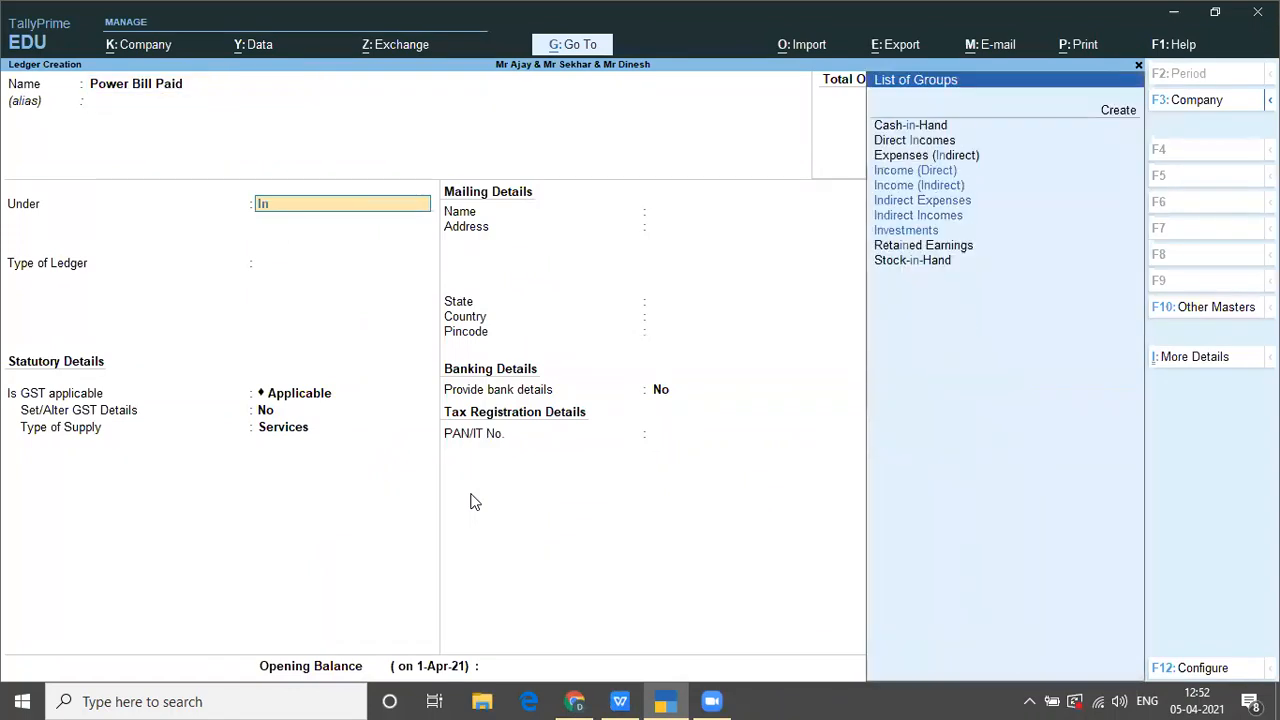
pyautogui.press('Down')
pyautogui.press('Down')
pyautogui.press('Return')
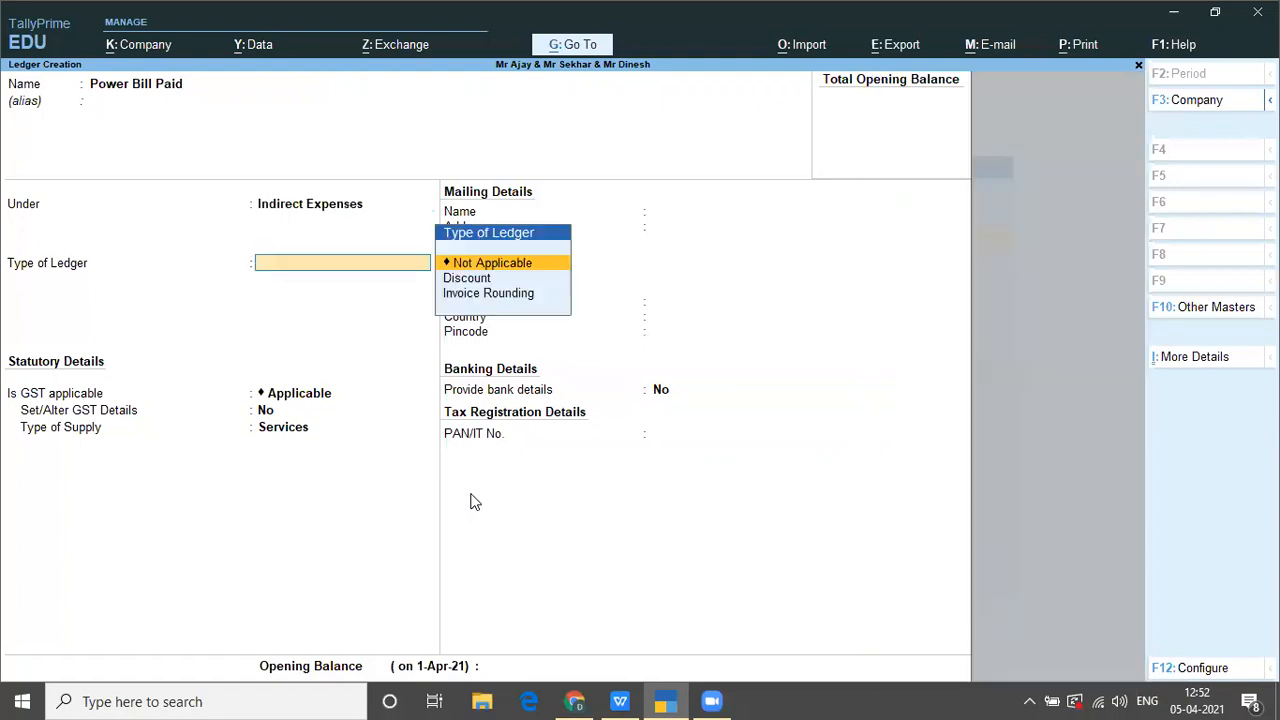
# Step: Save the Power Bill Paid ledger with ledger type Not Applicable and the default GST, banking and tax details
pyautogui.press('Return')
pyautogui.press('Return')
pyautogui.press('Return')
pyautogui.press('Return')
pyautogui.press('Return')
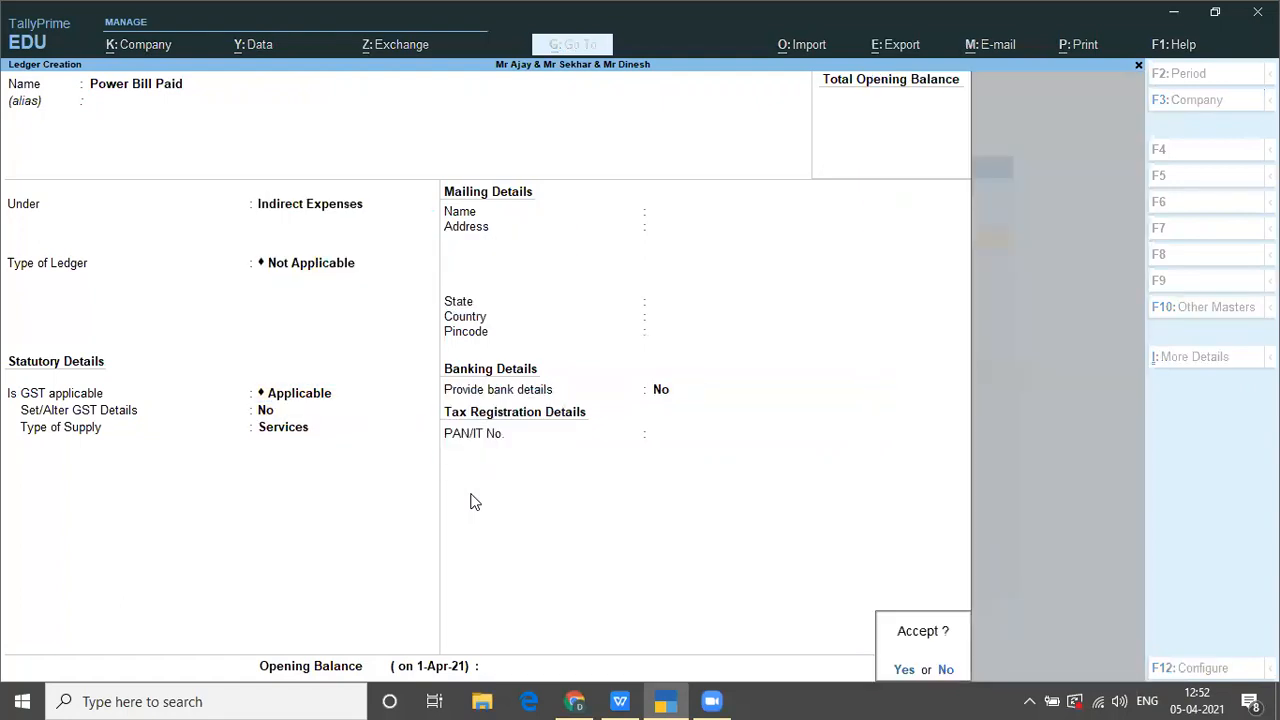
pyautogui.press('Return')
# Step: Mark the office expenses transaction in the WPS Office document and enter a TallyPrime ledger named Office Expenses under Indirect Expenses
pyautogui.hotkey('alt', 'Tab')
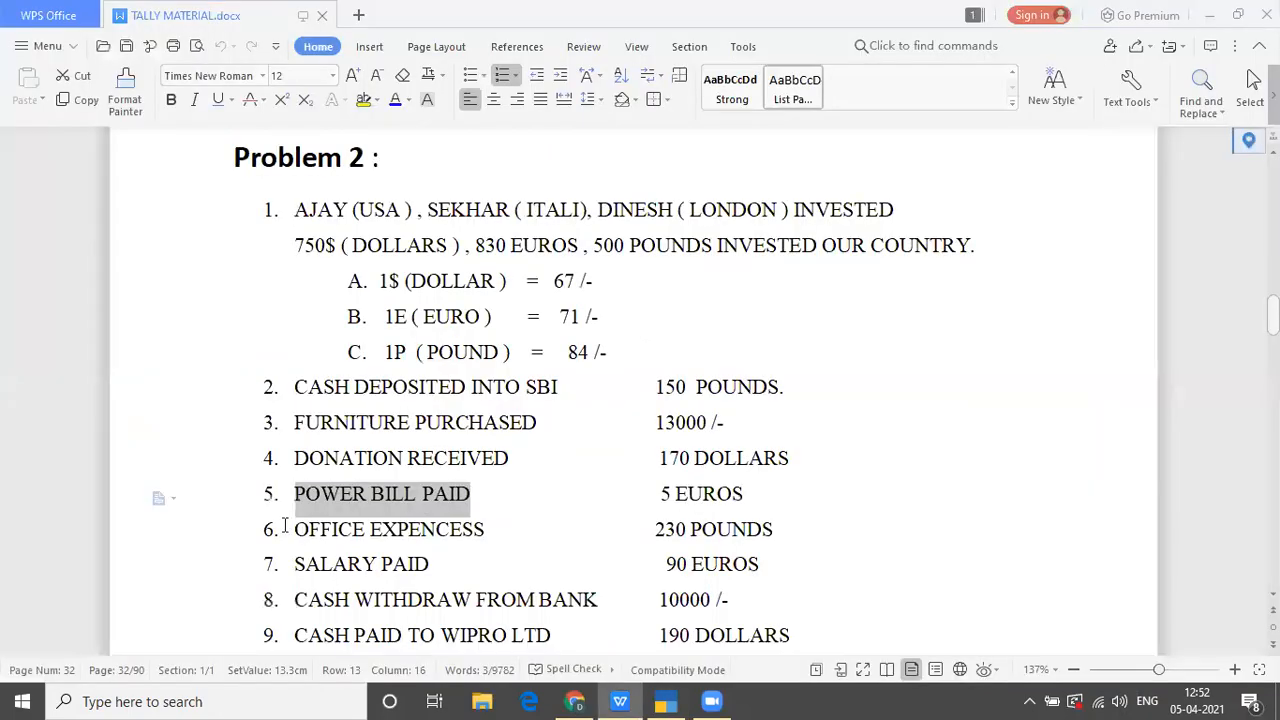
pyautogui.moveTo(298, 530); pyautogui.dragTo(490, 530)
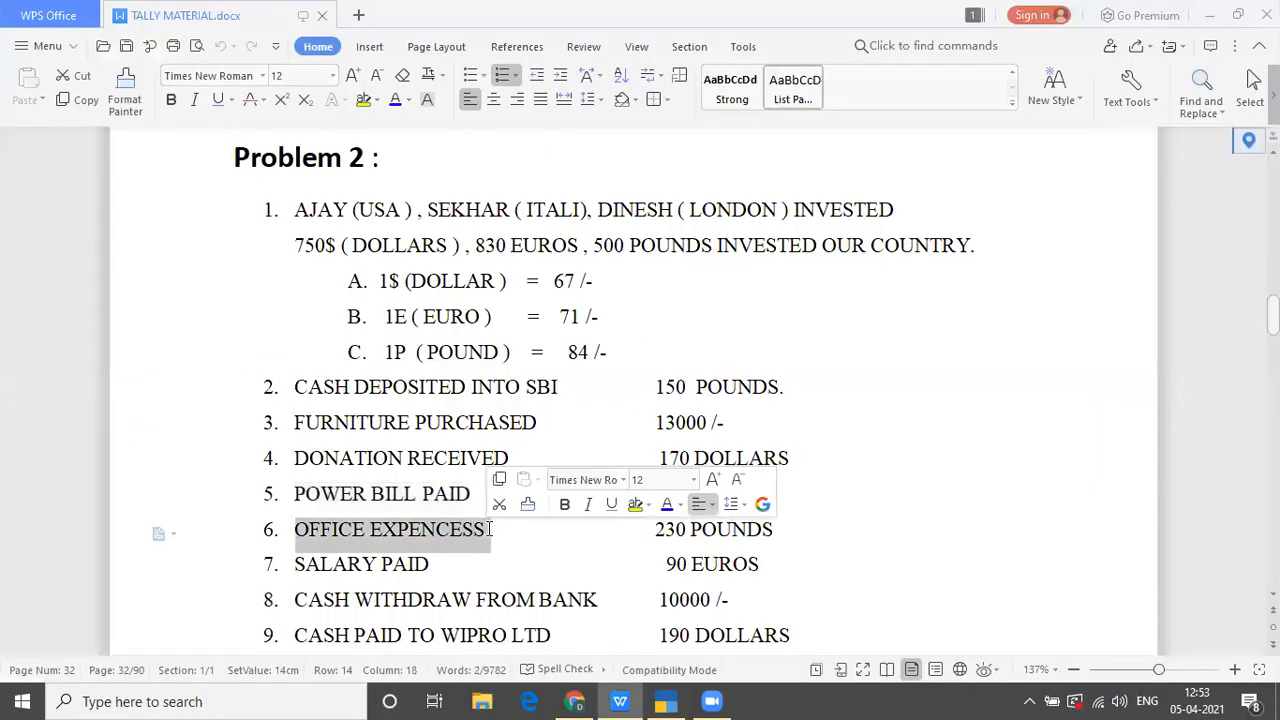
pyautogui.hotkey('alt', 'Tab')
pyautogui.write('O')
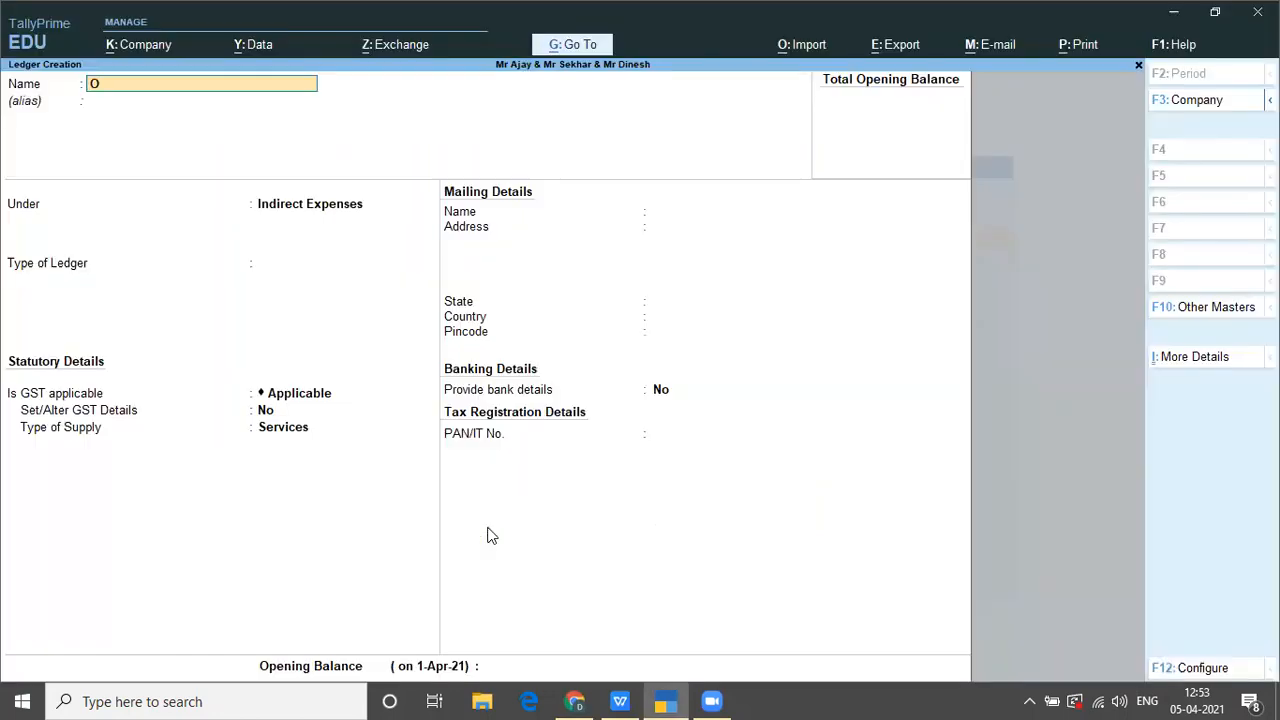
pyautogui.write('ffice Expenses')
pyautogui.press('Return')
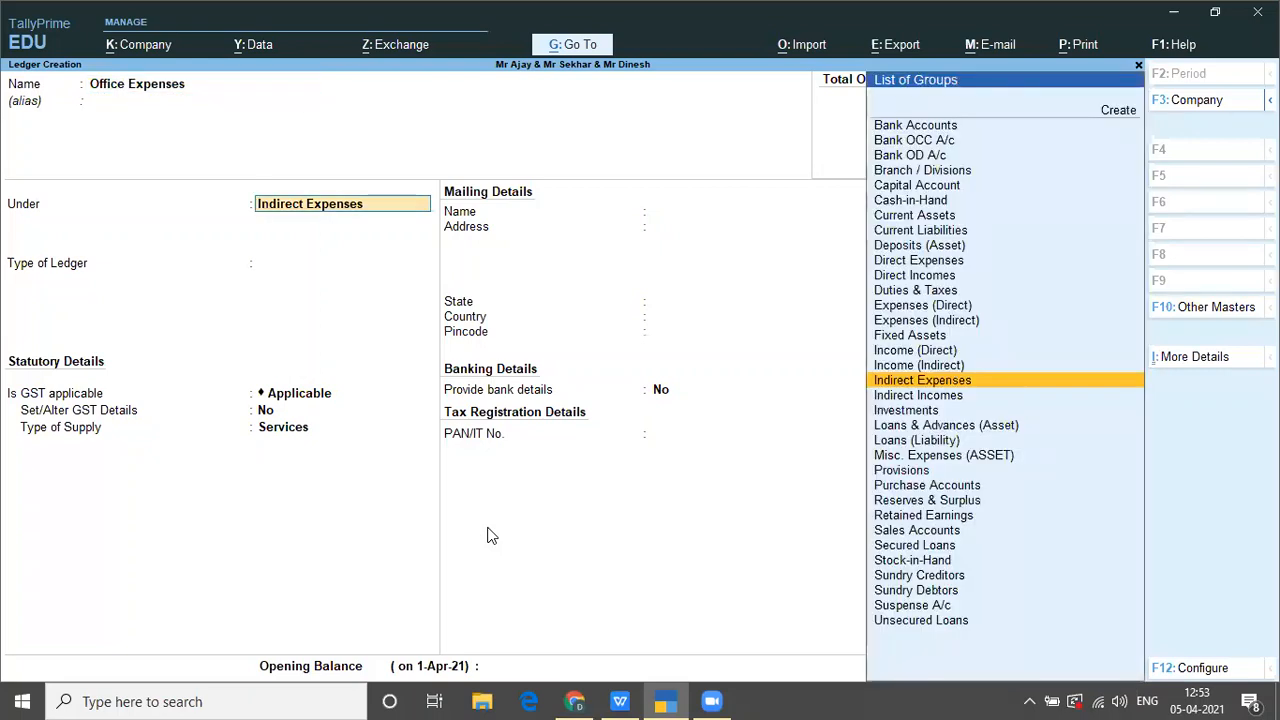
pyautogui.press('Return')
# Step: Save the Office Expenses ledger with ledger type Not Applicable and the default GST and banking details
pyautogui.press('Return')
pyautogui.press('Return')
pyautogui.press('Return')
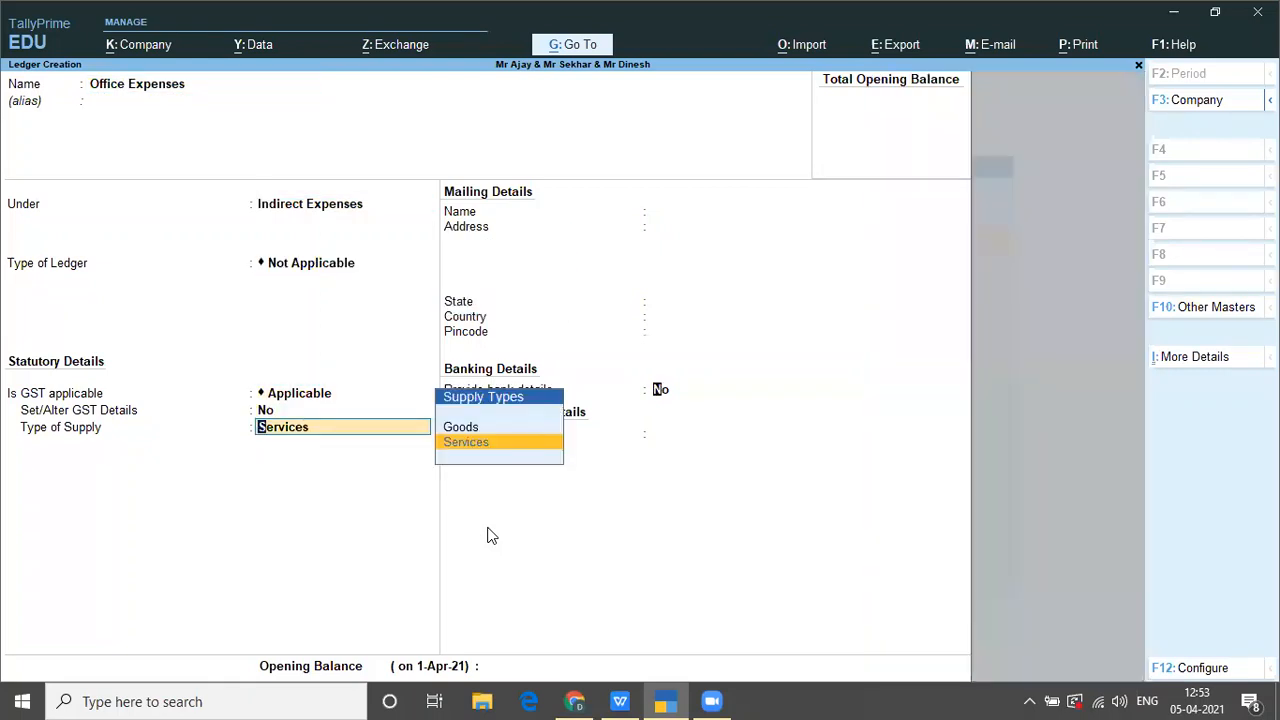
pyautogui.press('Return')
pyautogui.press('Return')
pyautogui.press('Return')
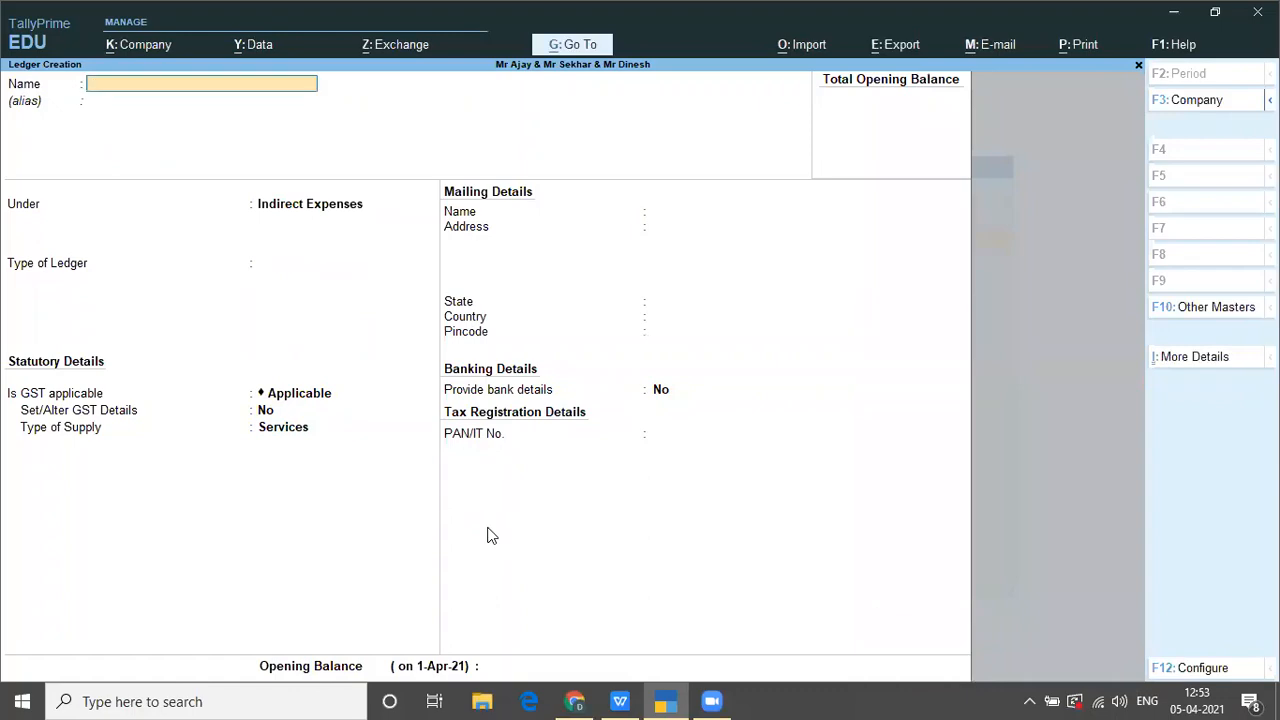
# Step: Mark the salary transaction in the WPS Office document and enter a TallyPrime ledger named Salary Paid under Indirect Expenses
pyautogui.hotkey('alt', 'Tab')
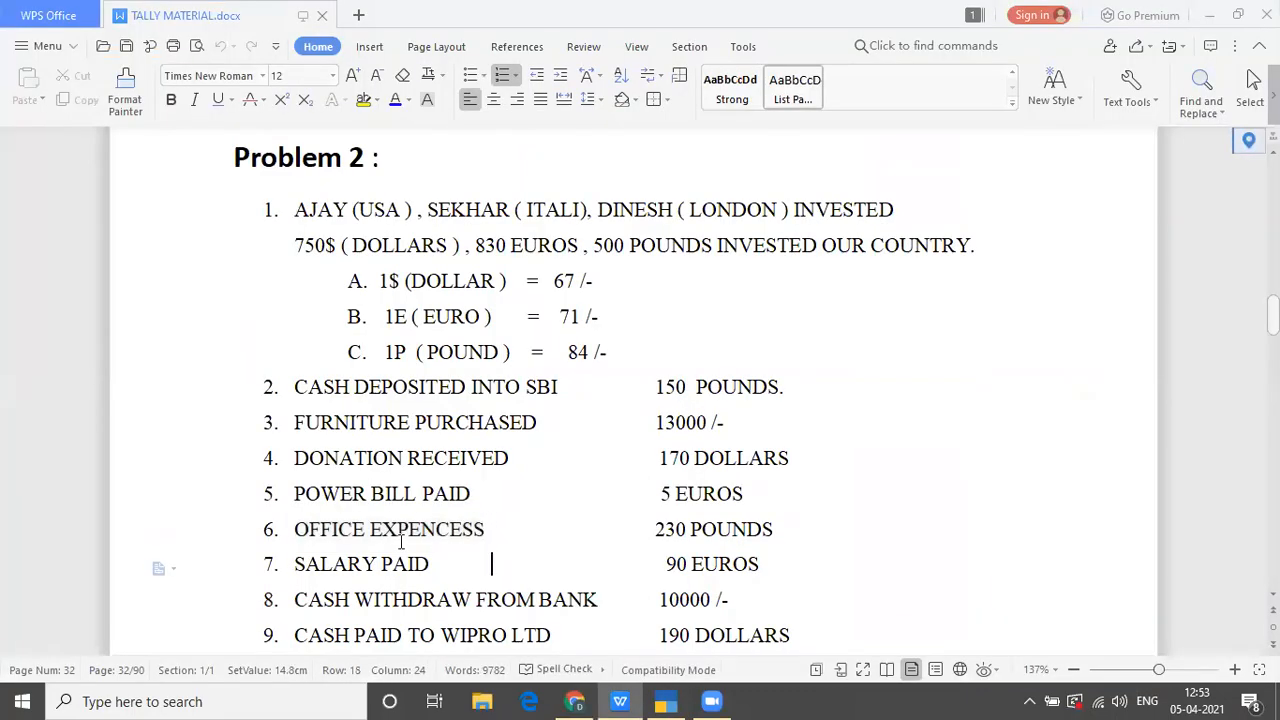
pyautogui.moveTo(290, 566); pyautogui.dragTo(459, 575)
pyautogui.hotkey('alt', 'Tab')
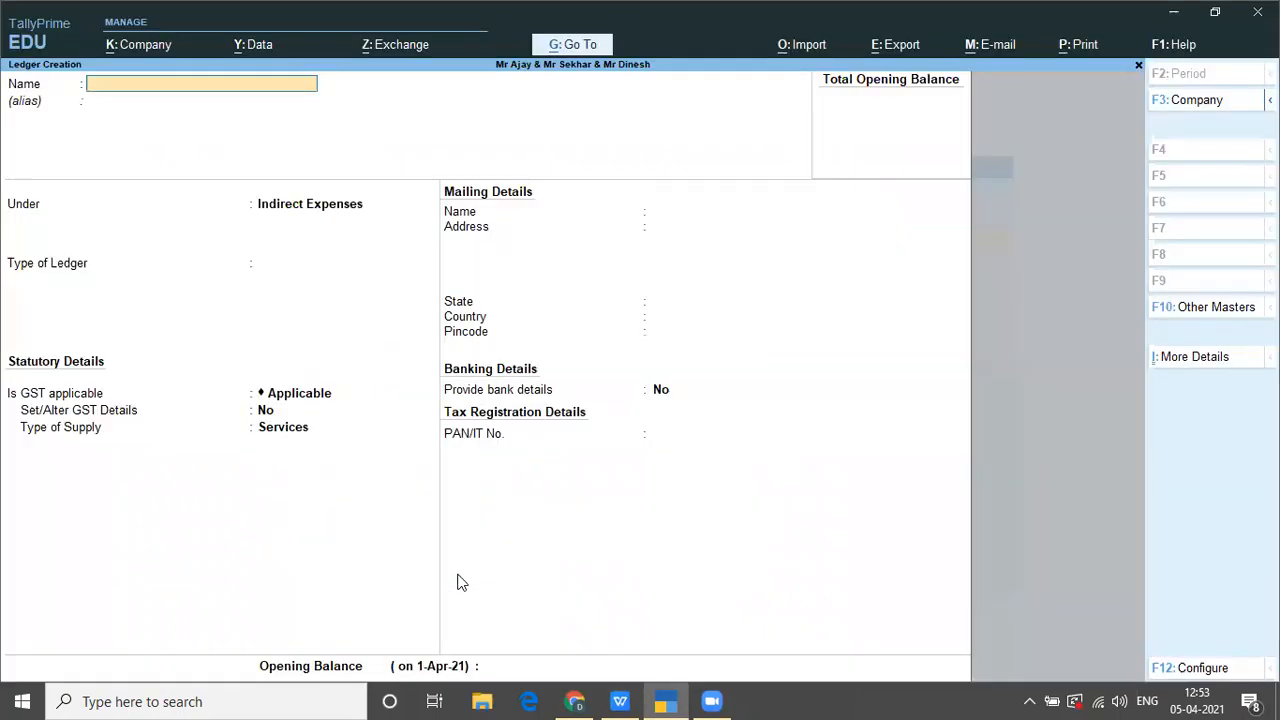
pyautogui.write('Salary Paid')
pyautogui.press('Return')
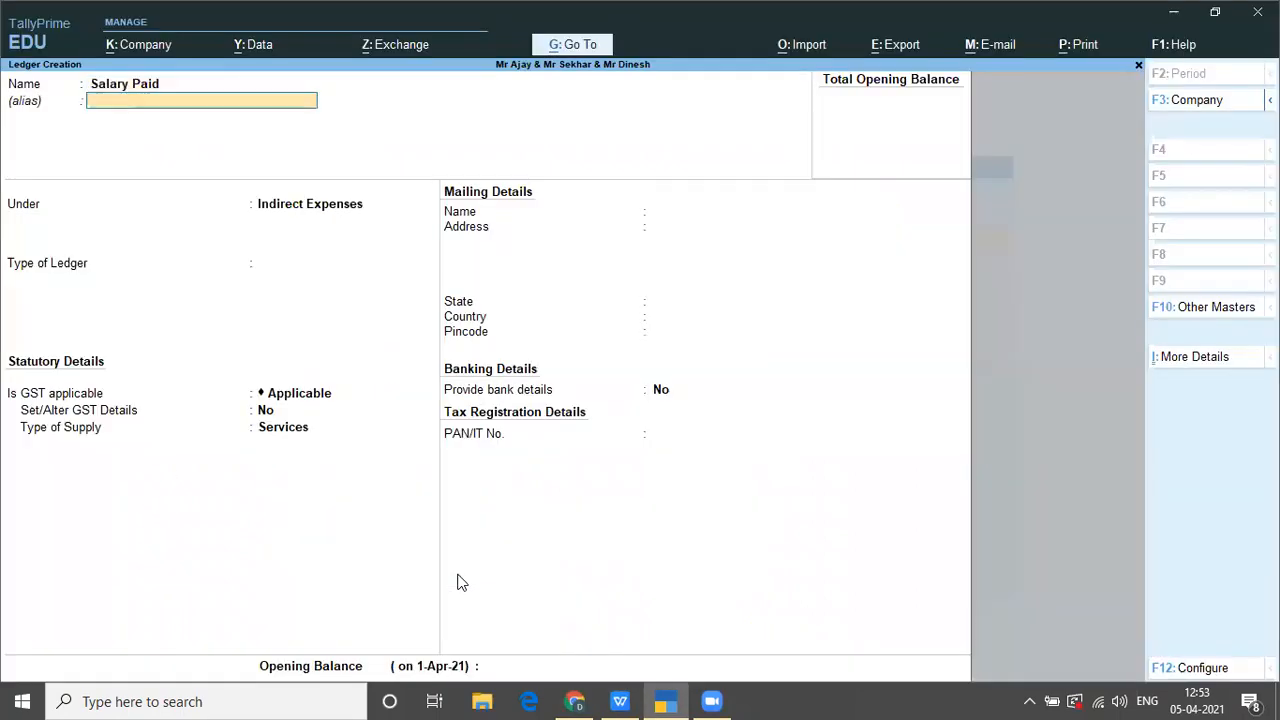
pyautogui.press('Return')
pyautogui.press('Return')
# Step: Save the Salary Paid ledger with ledger type Not Applicable and the default GST and banking details
pyautogui.press('Return')
pyautogui.press('Return')
pyautogui.press('Return')
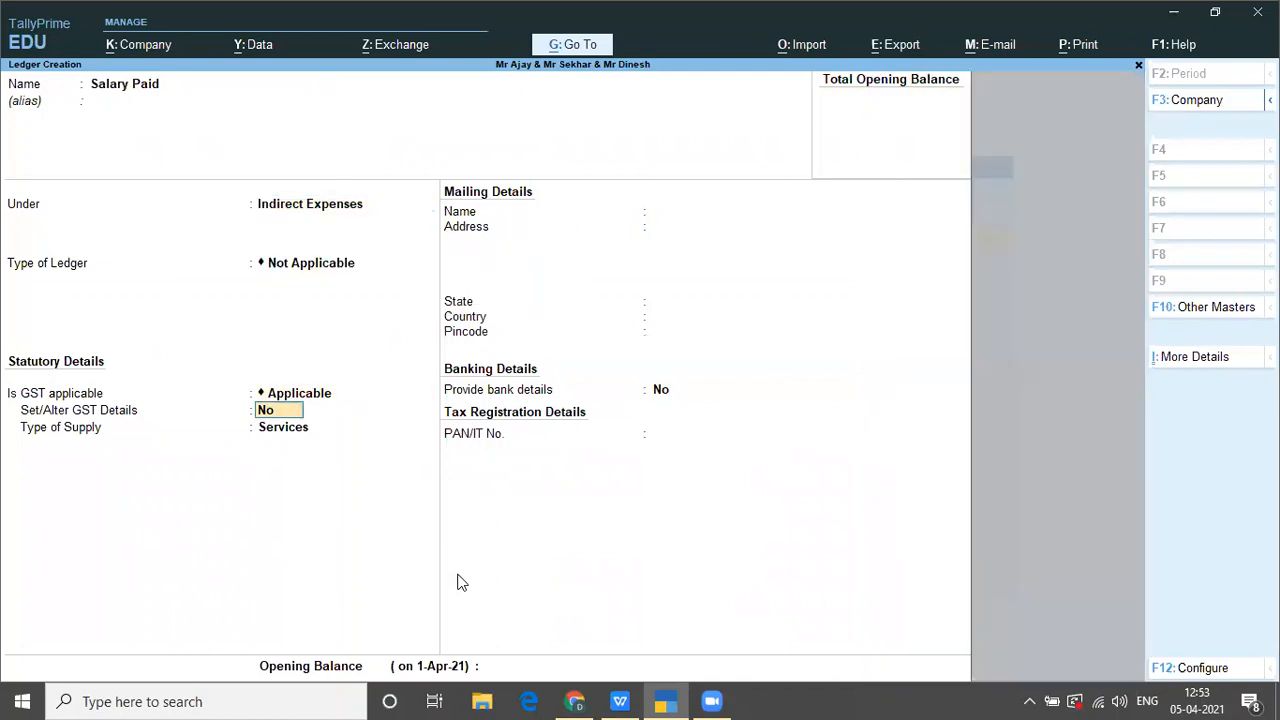
pyautogui.press('Return')
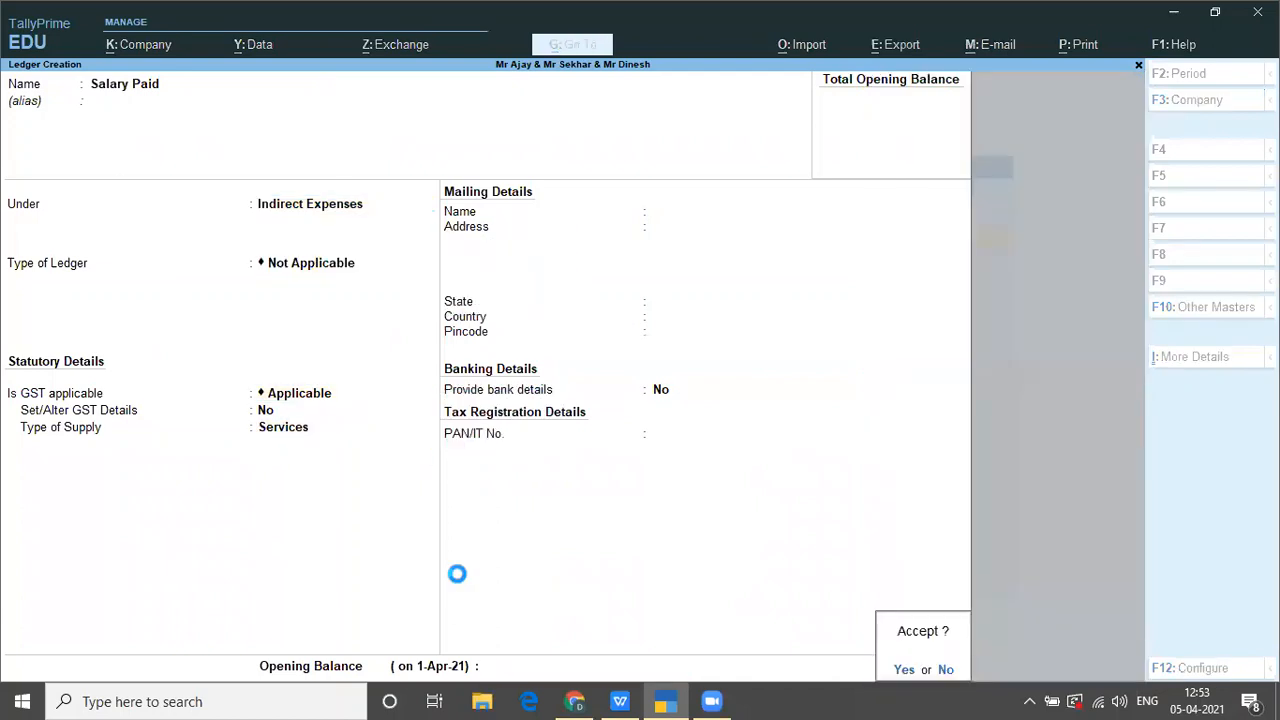
pyautogui.press('Return')
# Step: Mark the cash withdrawal from bank transaction in the WPS Office document to check which ledger it needs
pyautogui.hotkey('alt', 'Tab')
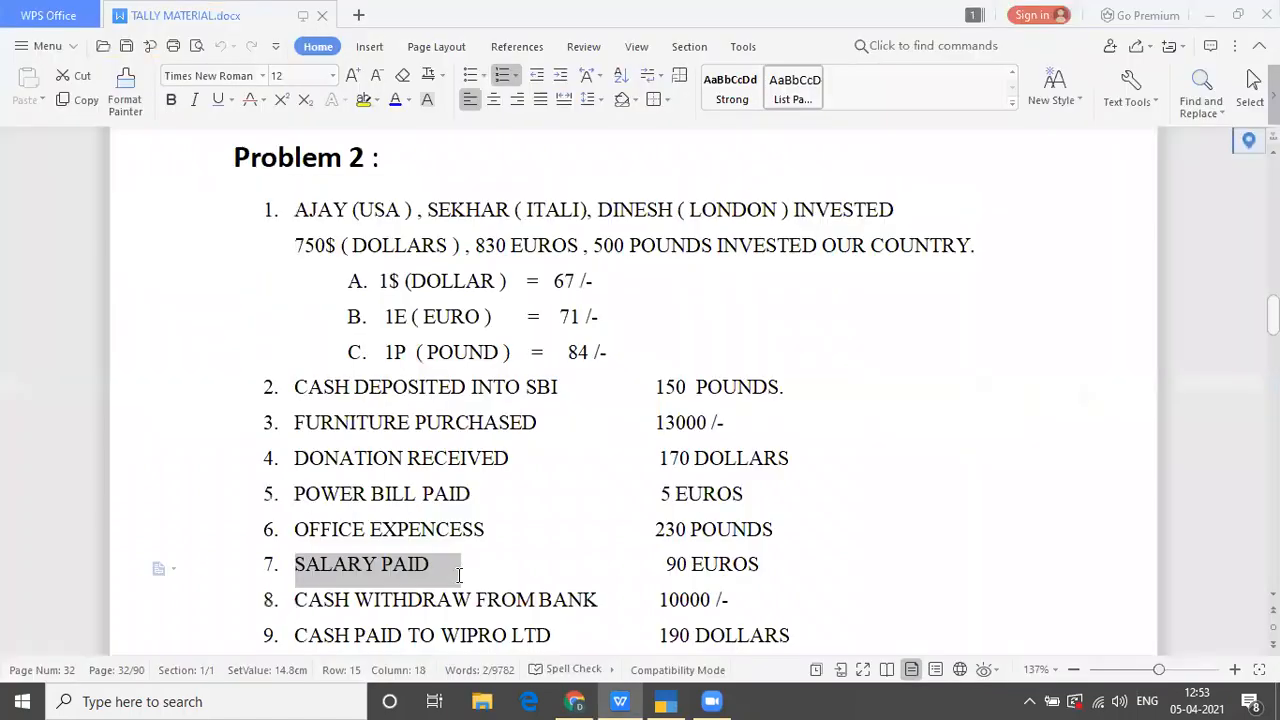
pyautogui.click(415, 575)
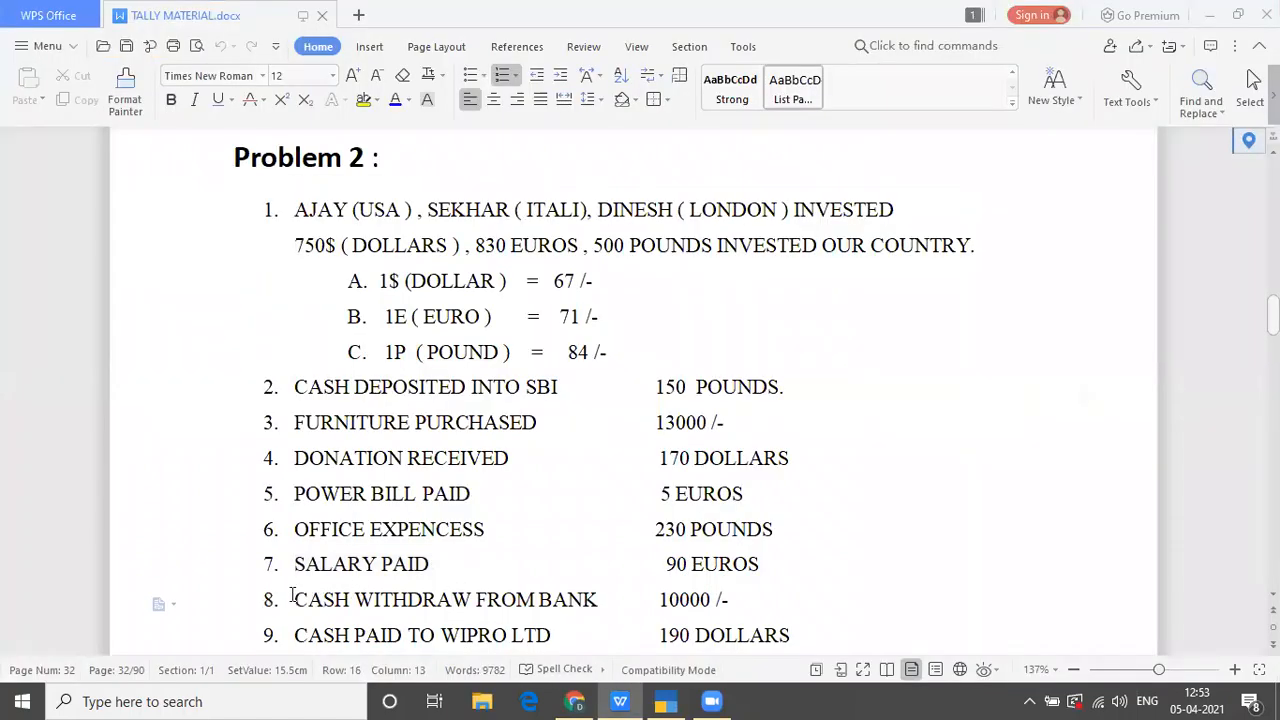
pyautogui.moveTo(293, 599); pyautogui.dragTo(601, 614)
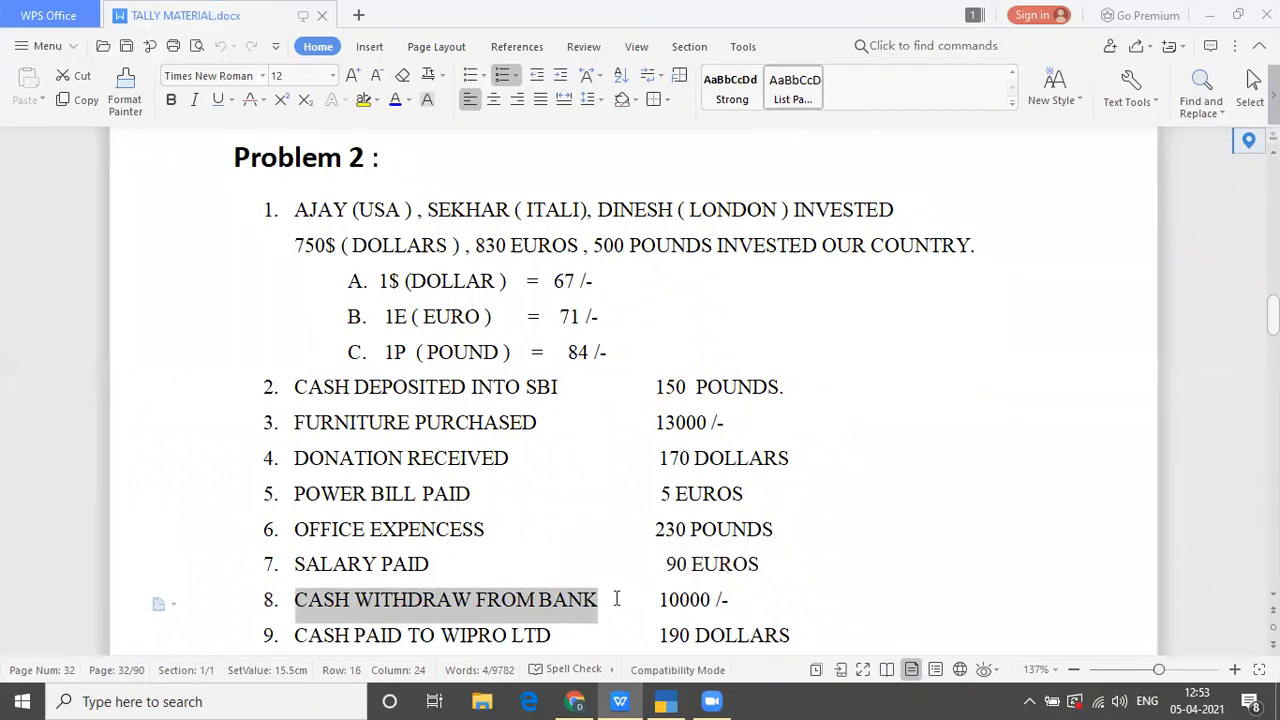
pyautogui.click(617, 598)
pyautogui.press('Down')
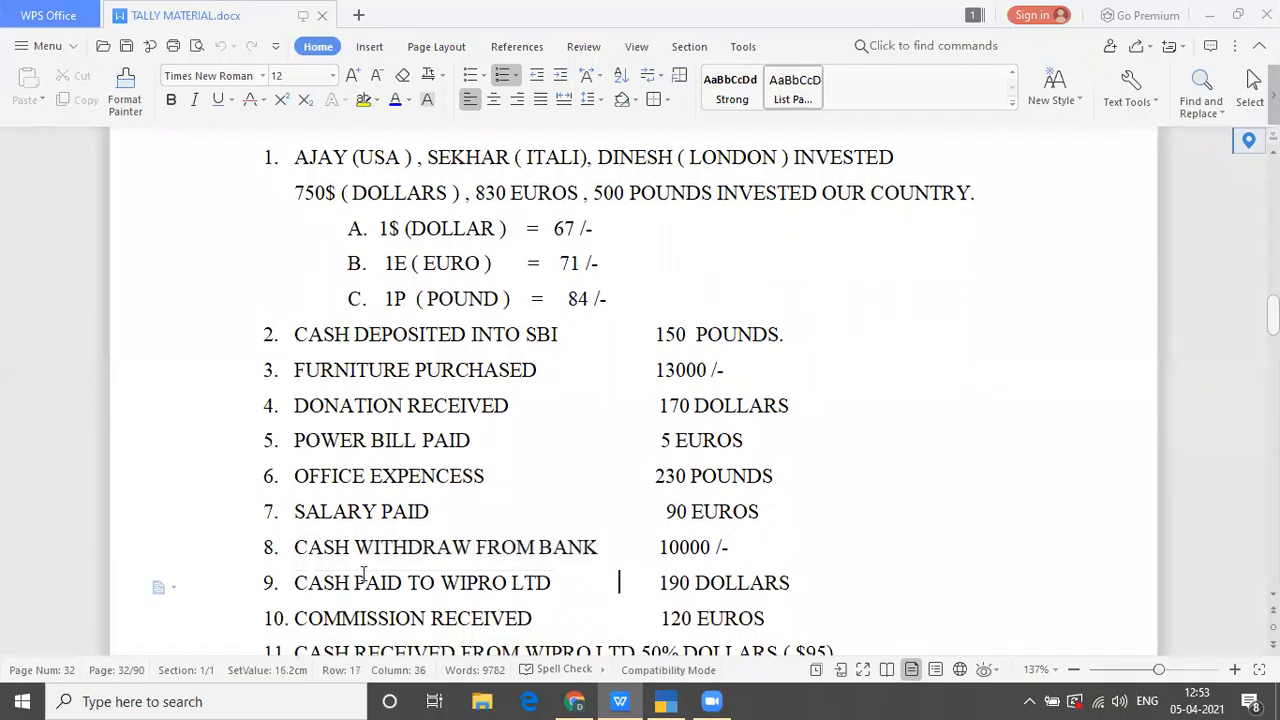
# Step: Mark the cash paid to Wipro transaction in the document and enter a TallyPrime ledger named Wipro Ltd under Fixed Assets
pyautogui.moveTo(294, 582); pyautogui.dragTo(547, 588)
pyautogui.hotkey('ctrl', 'c')
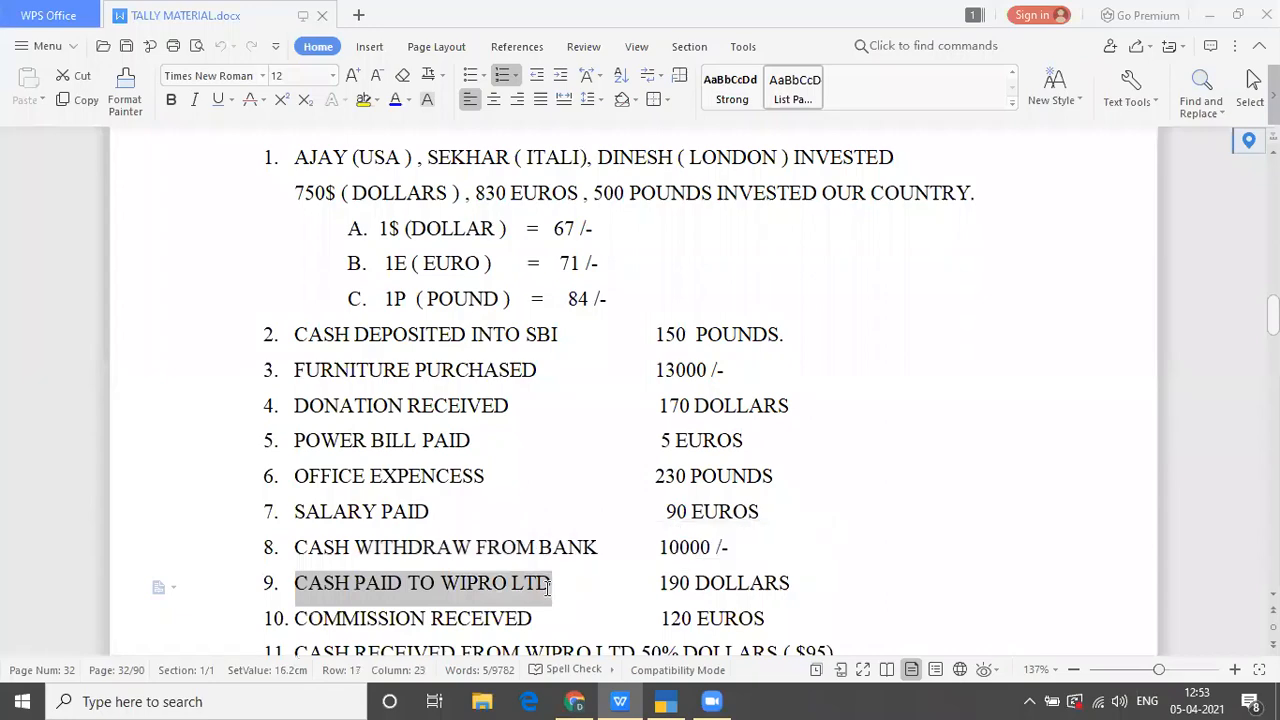
pyautogui.hotkey('alt', 'Tab')
pyautogui.write('Wi')
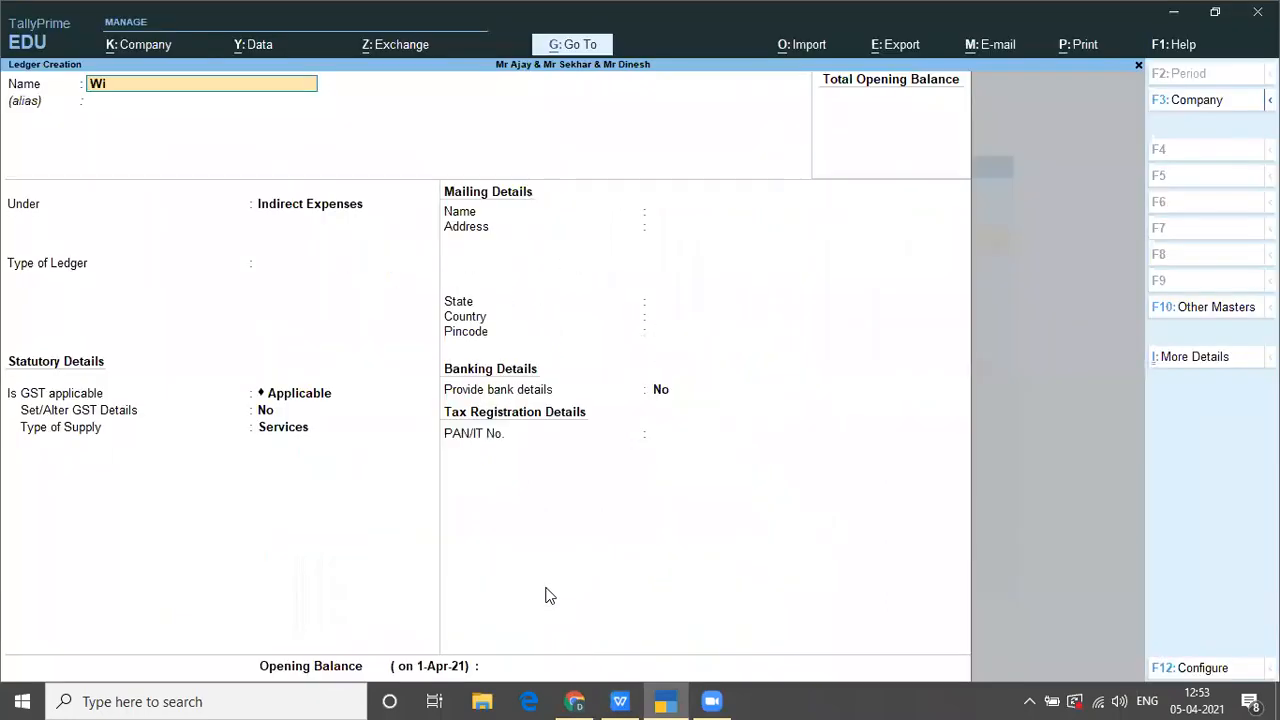
pyautogui.write('pro Ltd')
pyautogui.press('Return')
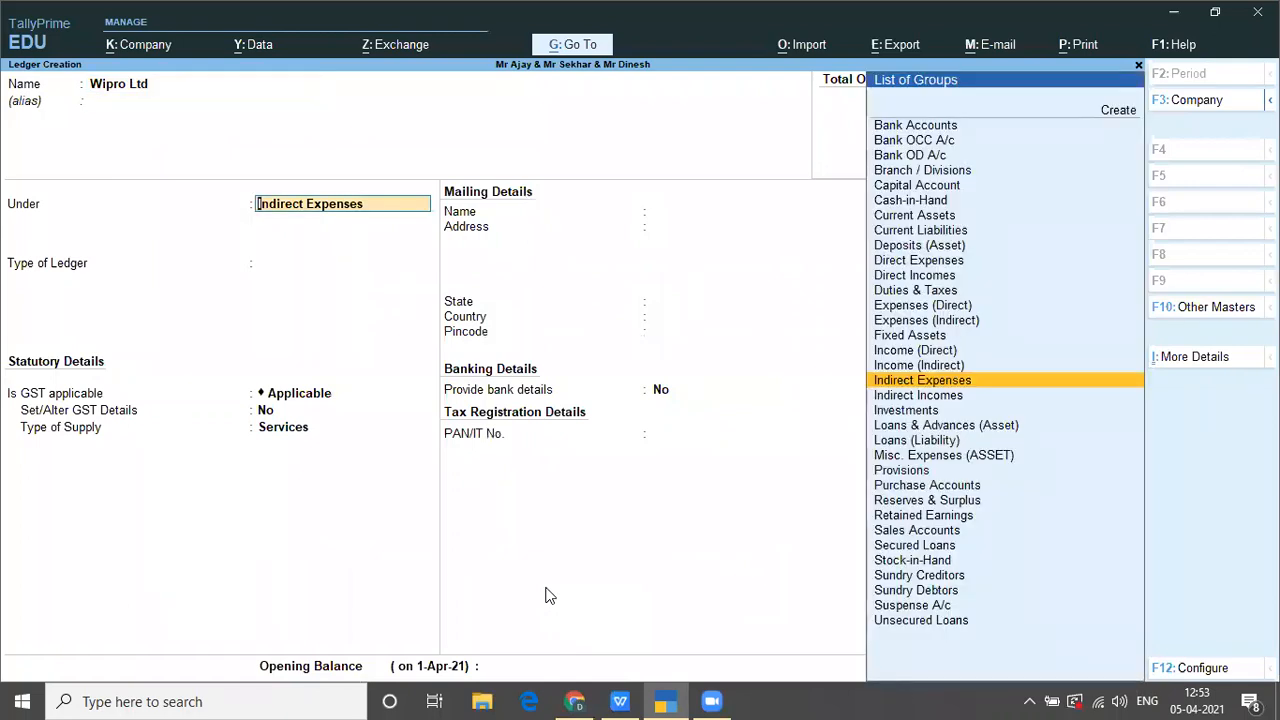
pyautogui.write('F')
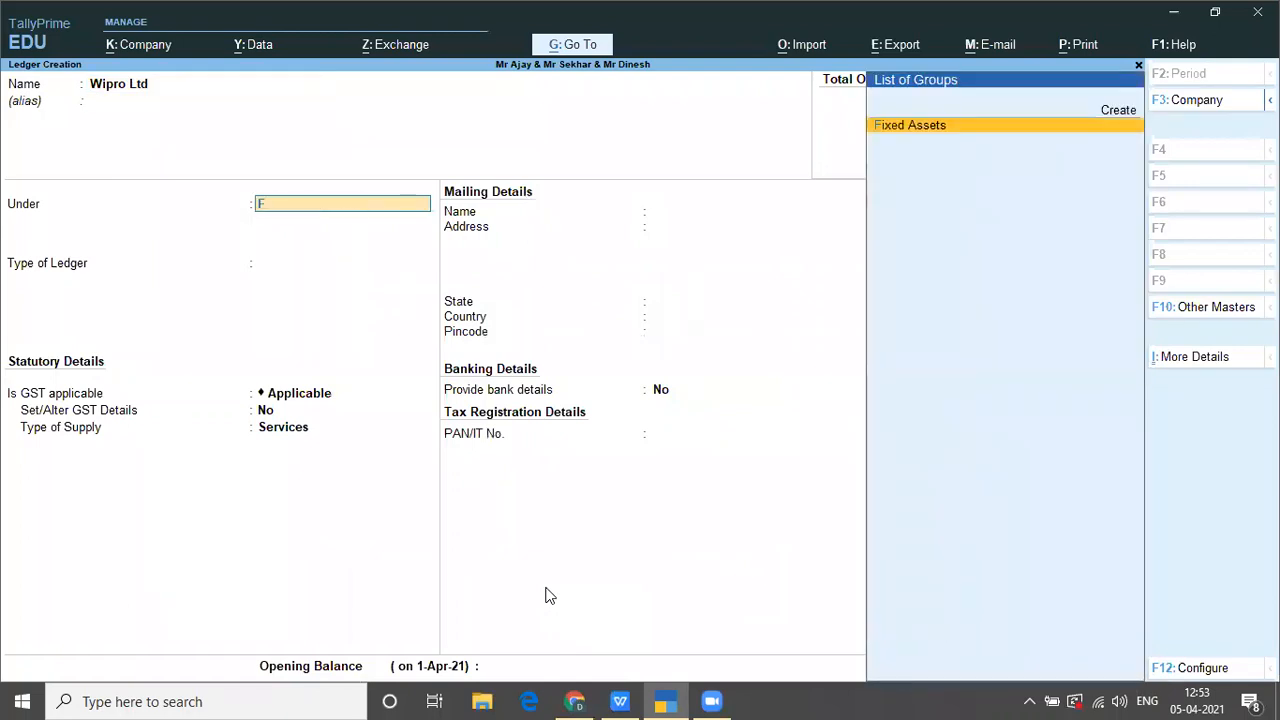
pyautogui.press('Return')
# Step: Save the Wipro Ltd ledger with supply type Services and the default GST, mailing, banking and tax registration details
pyautogui.press('Return')
pyautogui.press('Return')
pyautogui.press('Return')
pyautogui.press('Return')
pyautogui.press('Return')
pyautogui.press('Return')
pyautogui.press('Return')
pyautogui.press('Return')
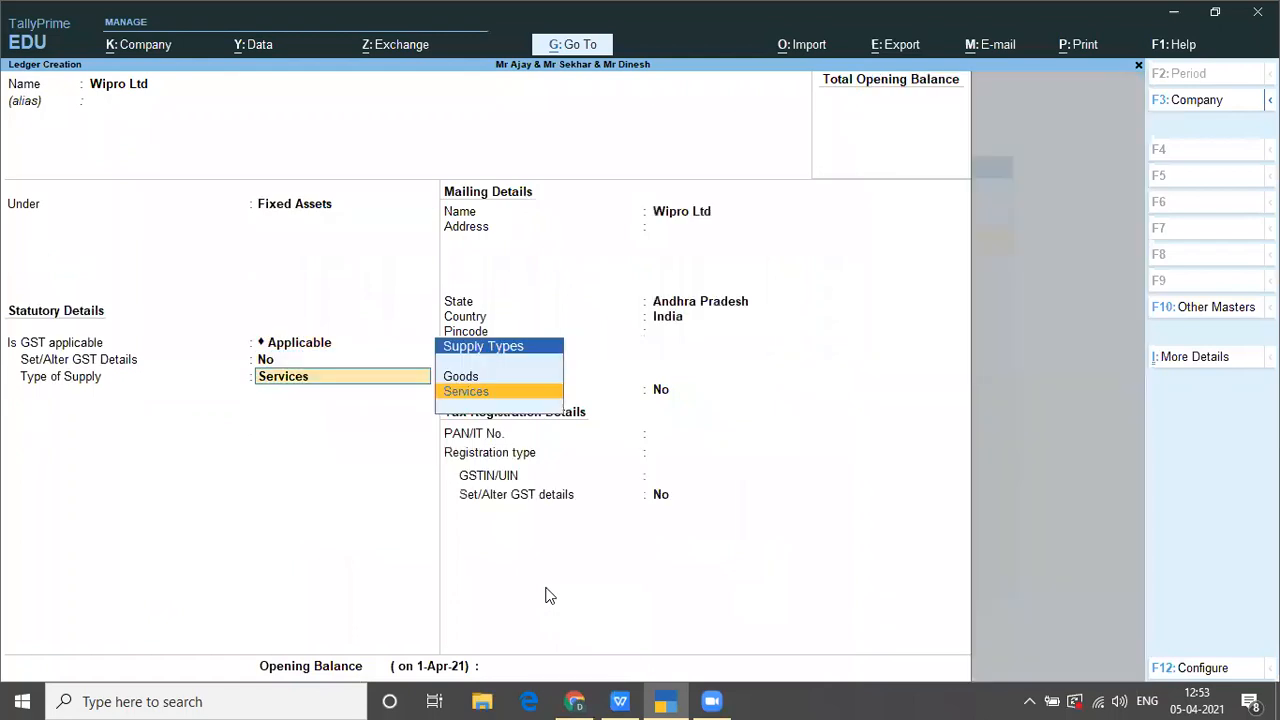
pyautogui.press('Return')
pyautogui.press('Return')
pyautogui.press('Return')
pyautogui.press('Return')
pyautogui.press('Return')
pyautogui.press('Return')
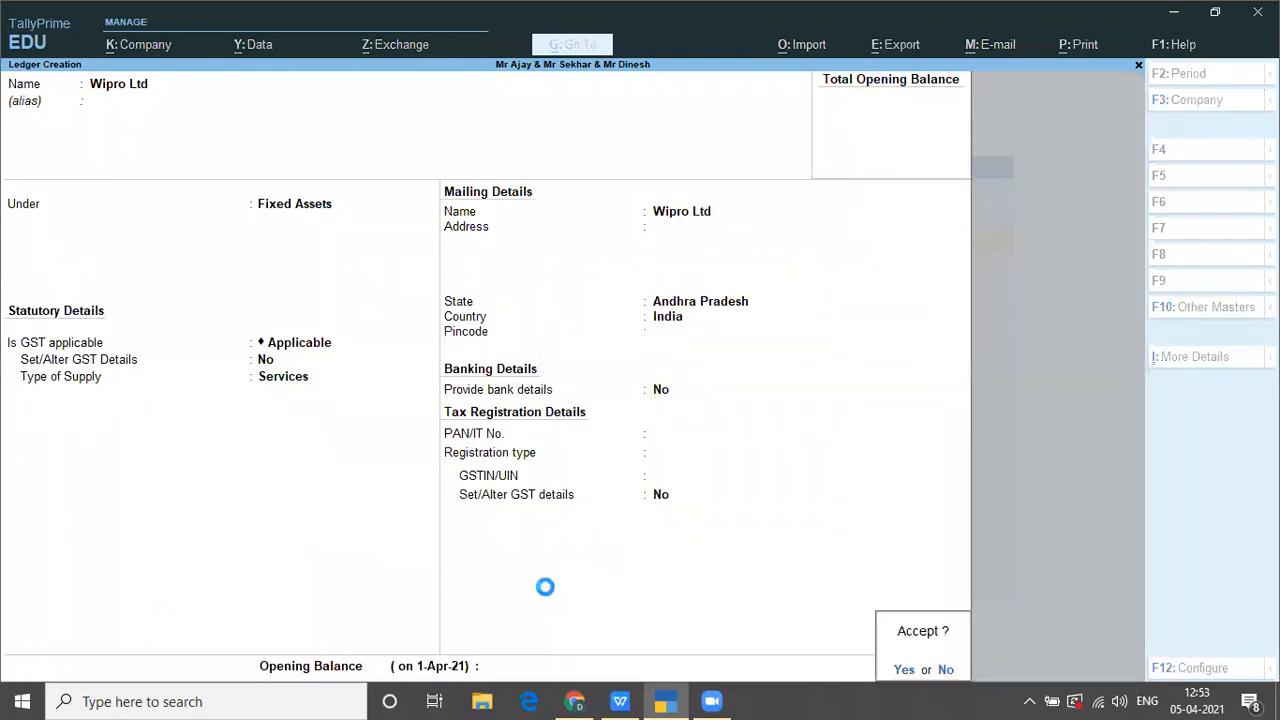
pyautogui.press('Return')
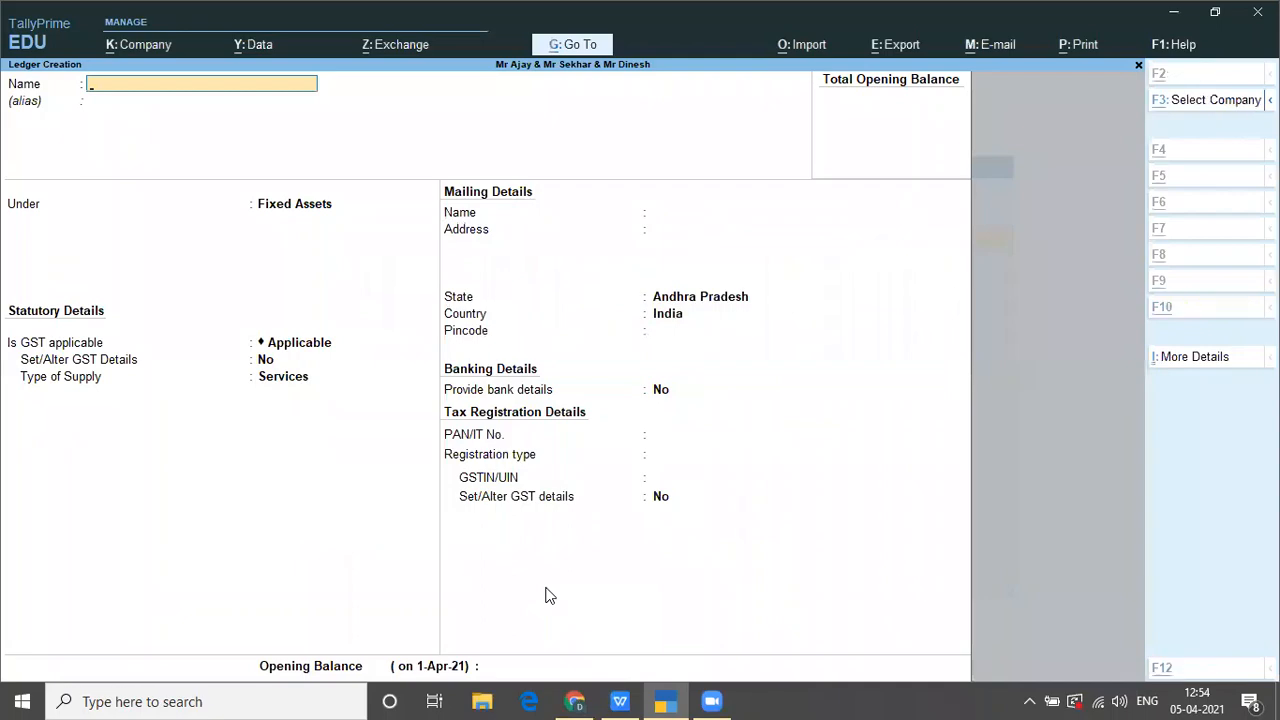
# Step: Check the commission transaction in the WPS Office document and enter a TallyPrime ledger named Commission Received under Indirect Incomes
pyautogui.hotkey('alt', 'Tab')
pyautogui.press('Down')
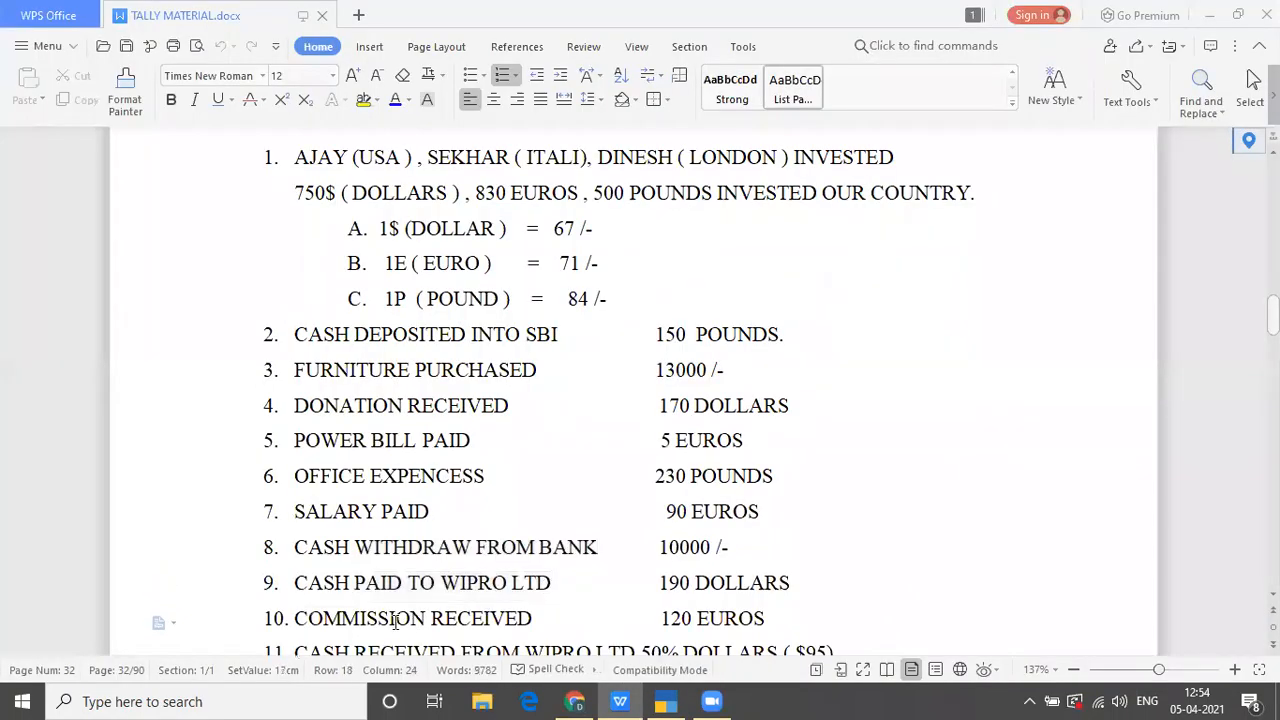
pyautogui.hotkey('alt', 'Tab')
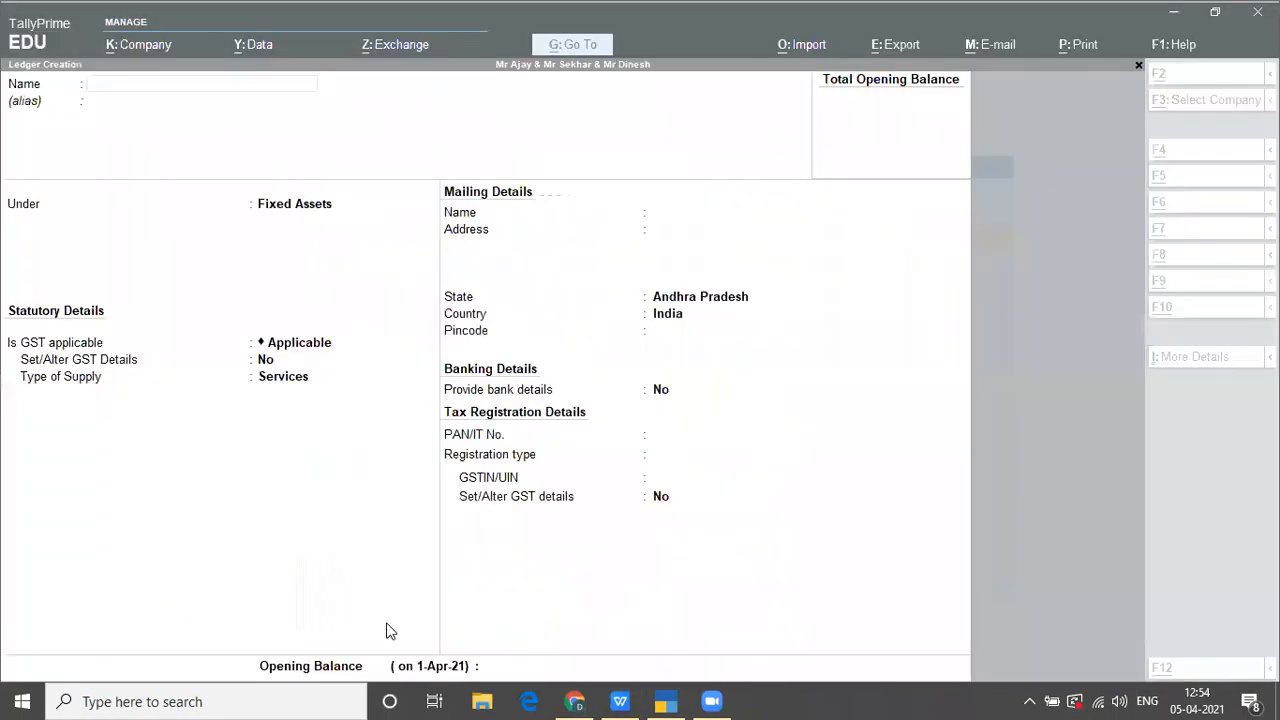
pyautogui.write('Commis')
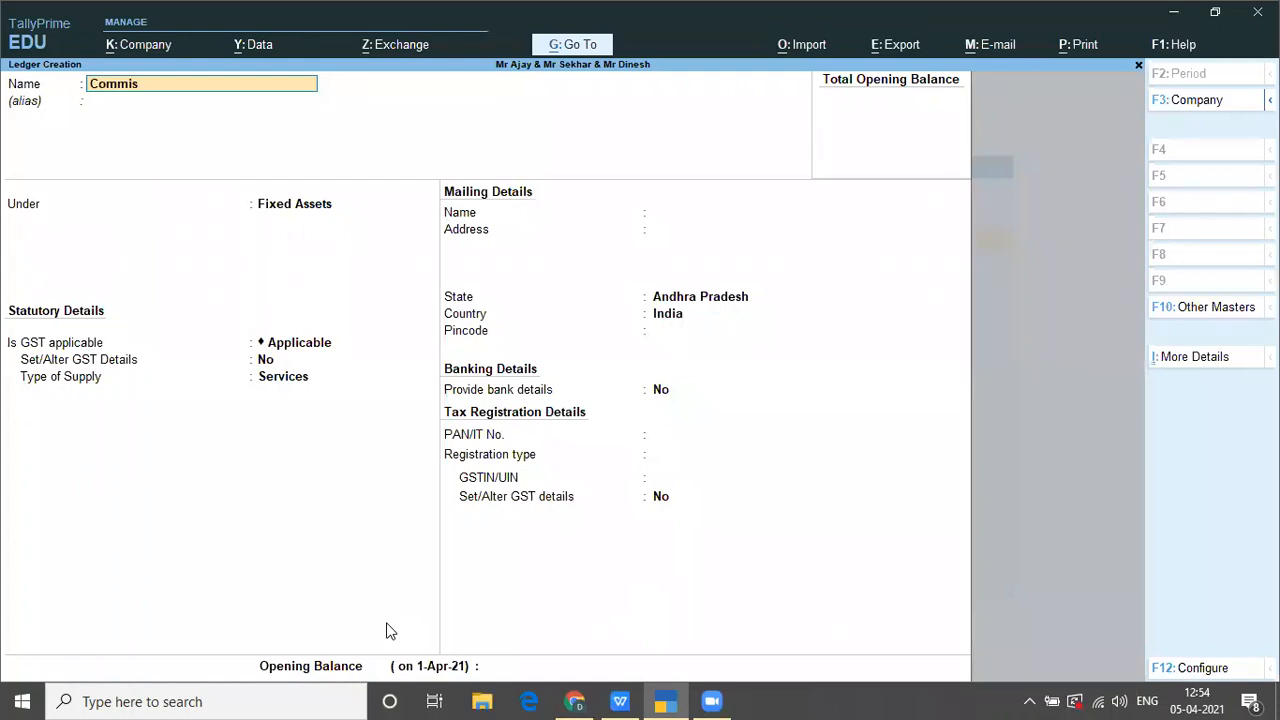
pyautogui.write('sion Received')
pyautogui.press('Return')
pyautogui.press('Return')
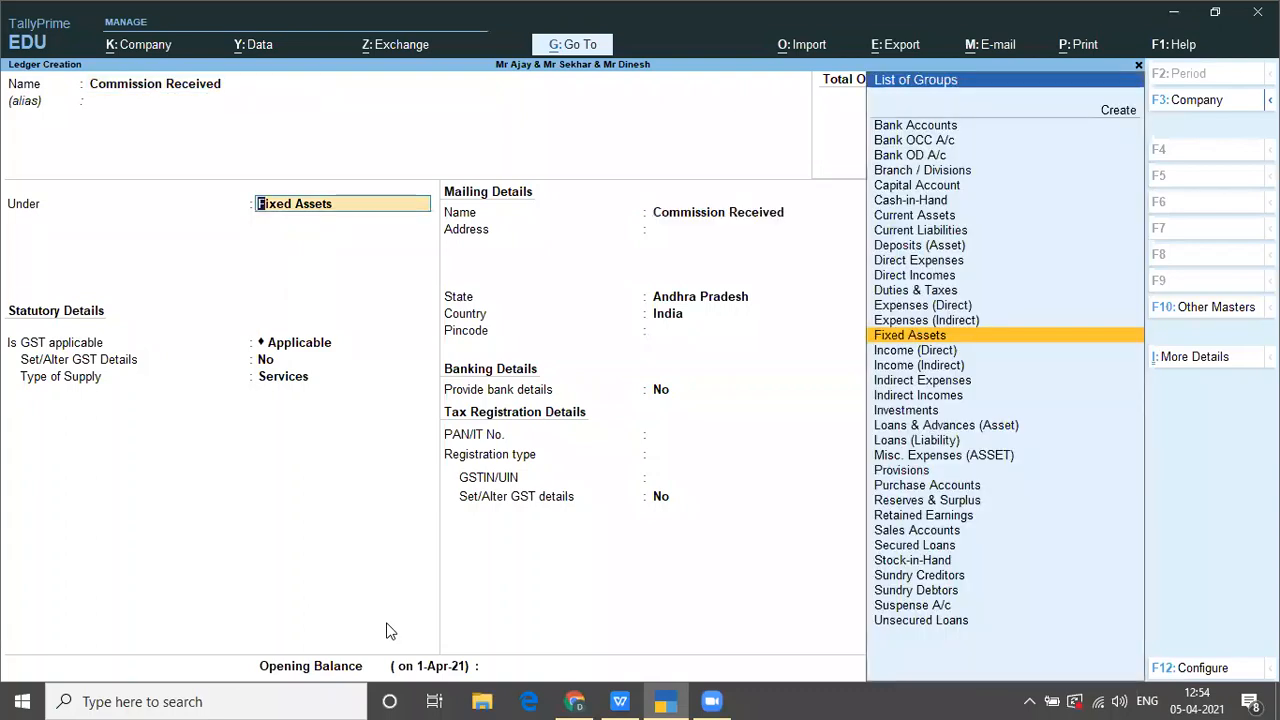
pyautogui.write('In')
pyautogui.press('Down')
pyautogui.press('Down')
pyautogui.press('Down')
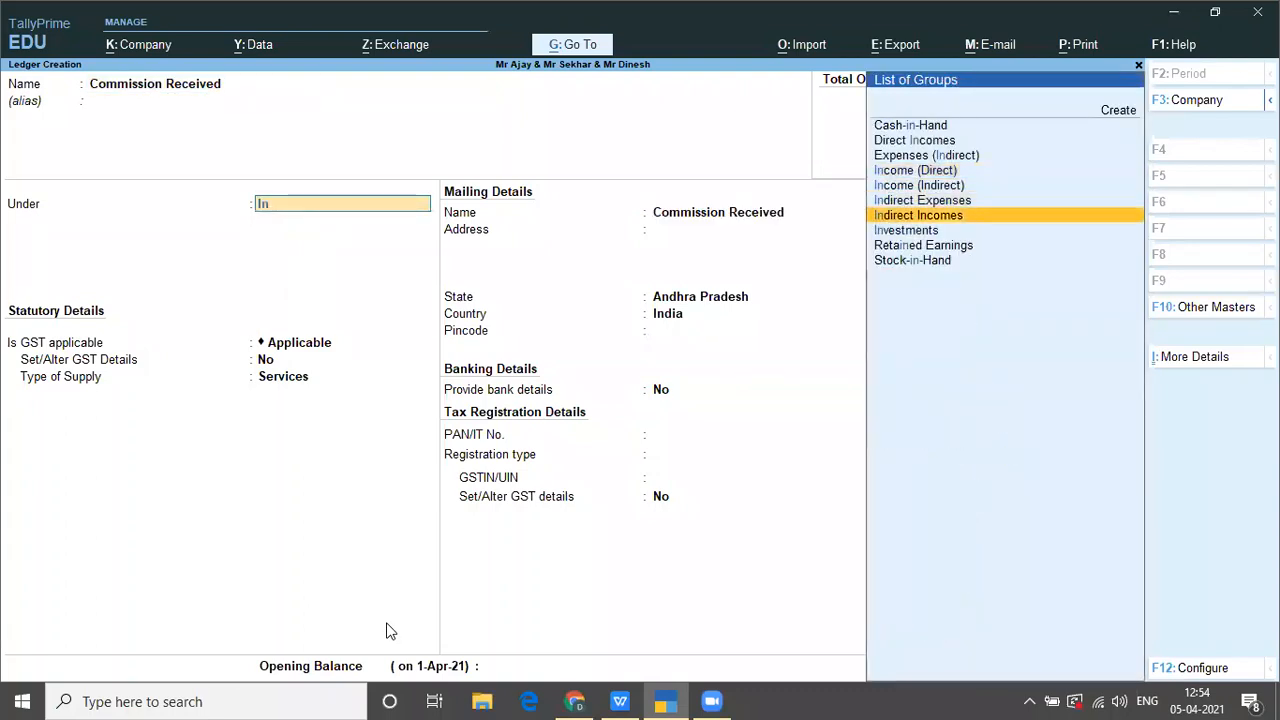
pyautogui.press('Return')
# Step: Save the Commission Received ledger with ledger type Not Applicable and the default GST and banking details
pyautogui.press('Return')
pyautogui.press('Return')
pyautogui.press('Return')
pyautogui.press('Return')
pyautogui.press('Return')
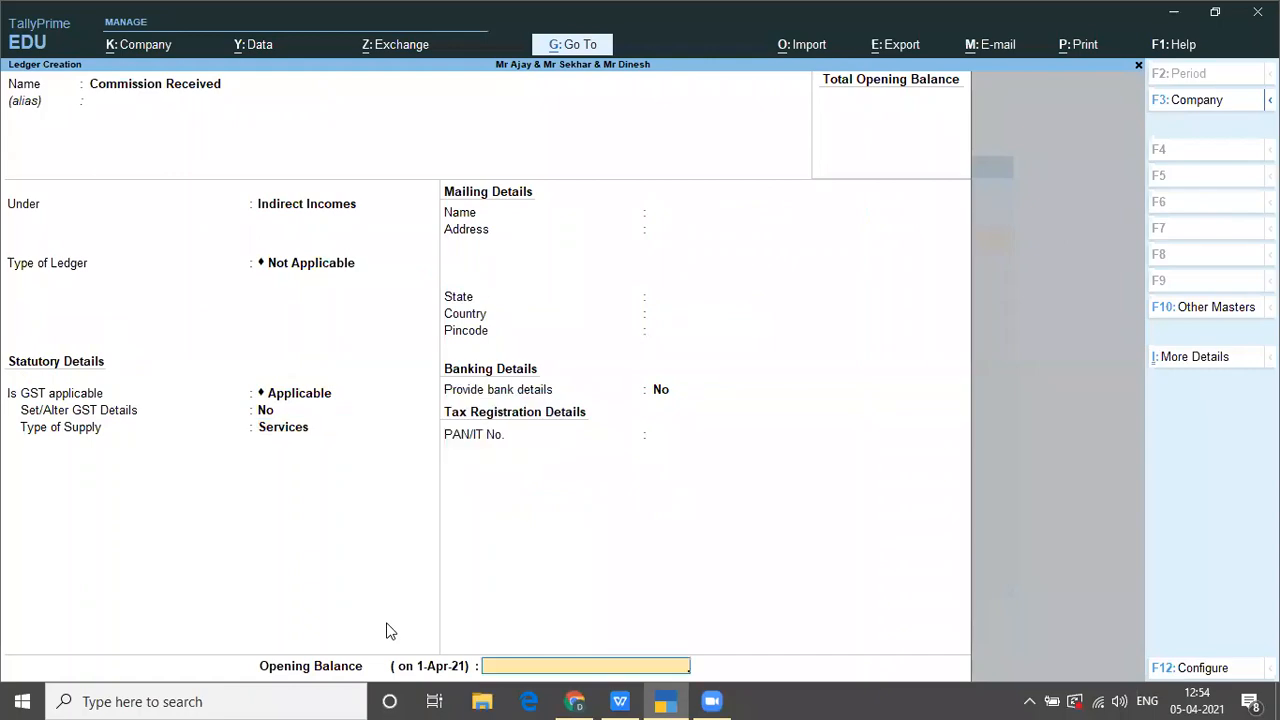
pyautogui.press('Return')
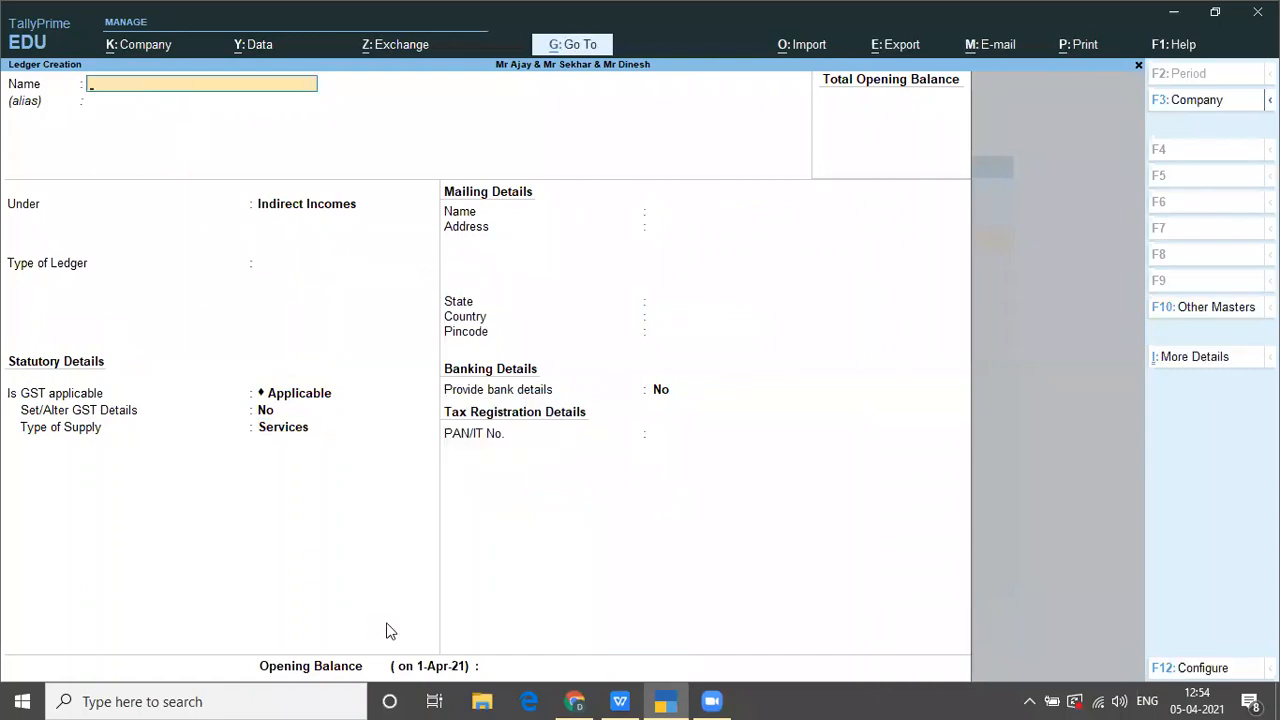
# Step: Check the last transaction, cash received from Wipro Ltd, in the WPS Office document for any missing ledger
pyautogui.hotkey('alt', 'Tab')
pyautogui.scroll(-1, 372, 620)
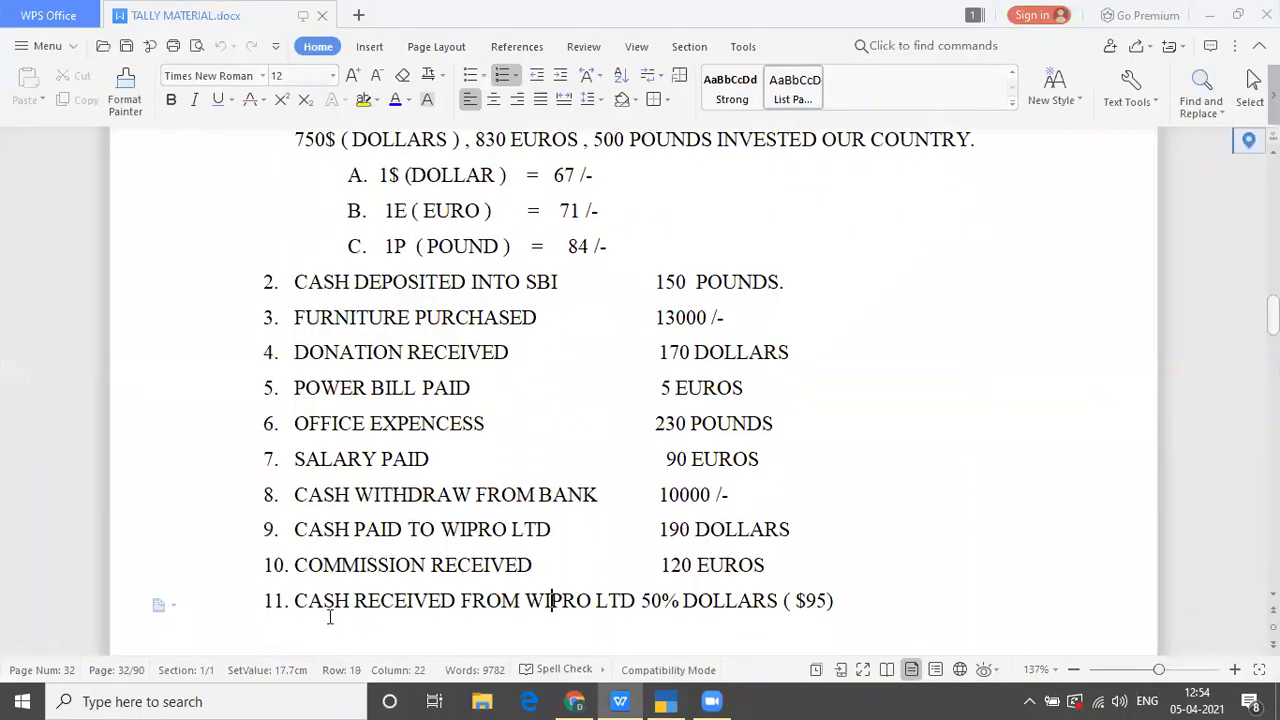
pyautogui.moveTo(286, 601)
pyautogui.mouseDown()
pyautogui.moveTo(345, 602)
pyautogui.moveTo(253, 600)
pyautogui.moveTo(266, 600)
pyautogui.mouseUp()
pyautogui.click(399, 617)
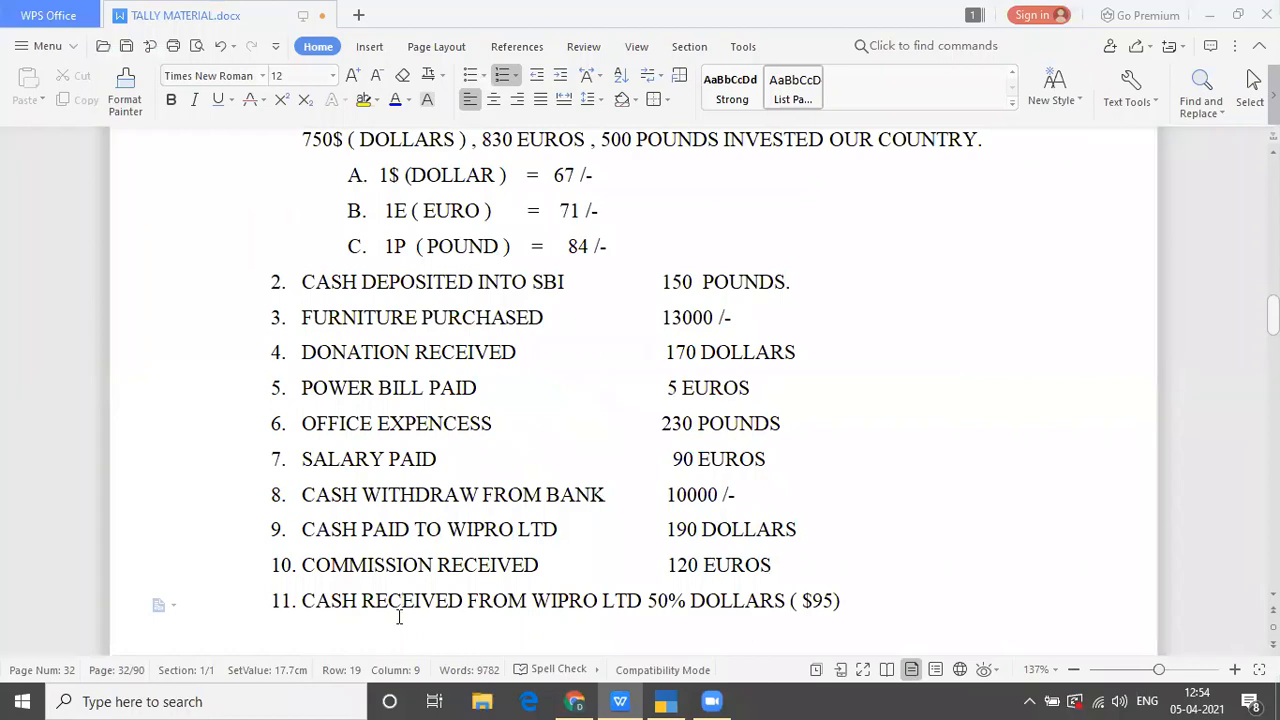
# Step: Leave ledger creation in TallyPrime and start a new Receipt voucher
pyautogui.hotkey('alt', 'Tab')
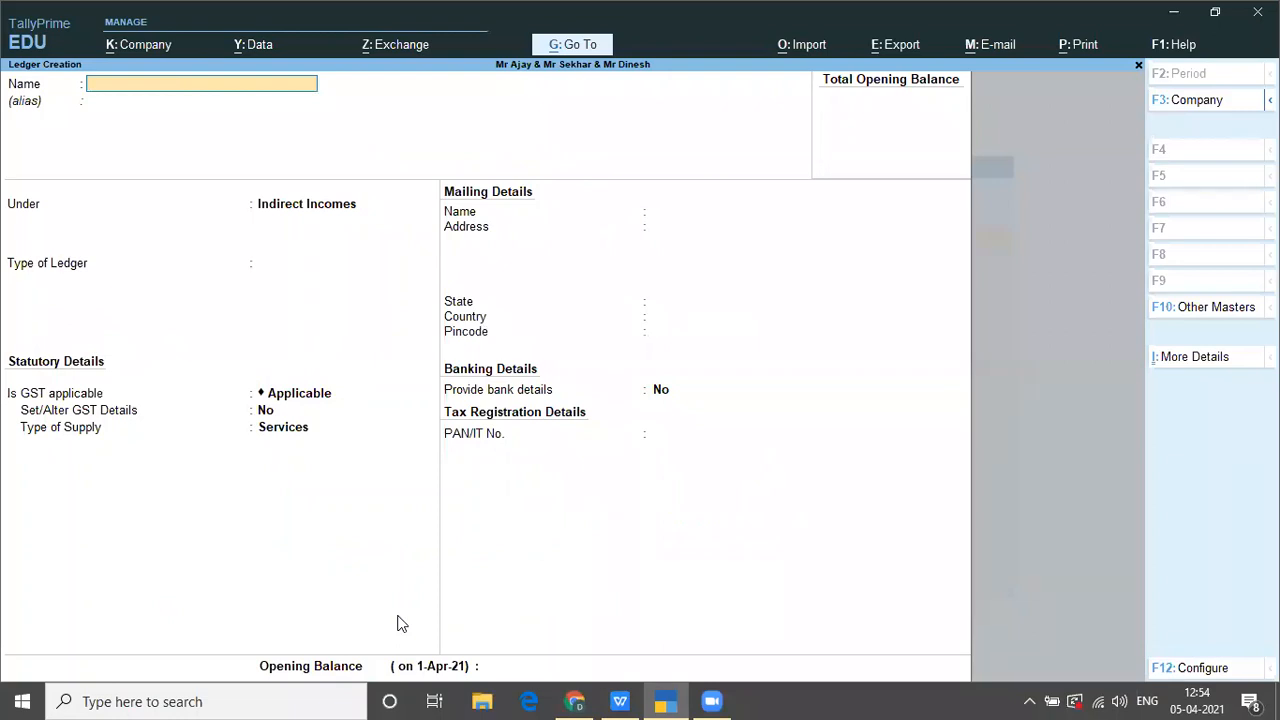
pyautogui.press('Escape')
pyautogui.press('Escape')
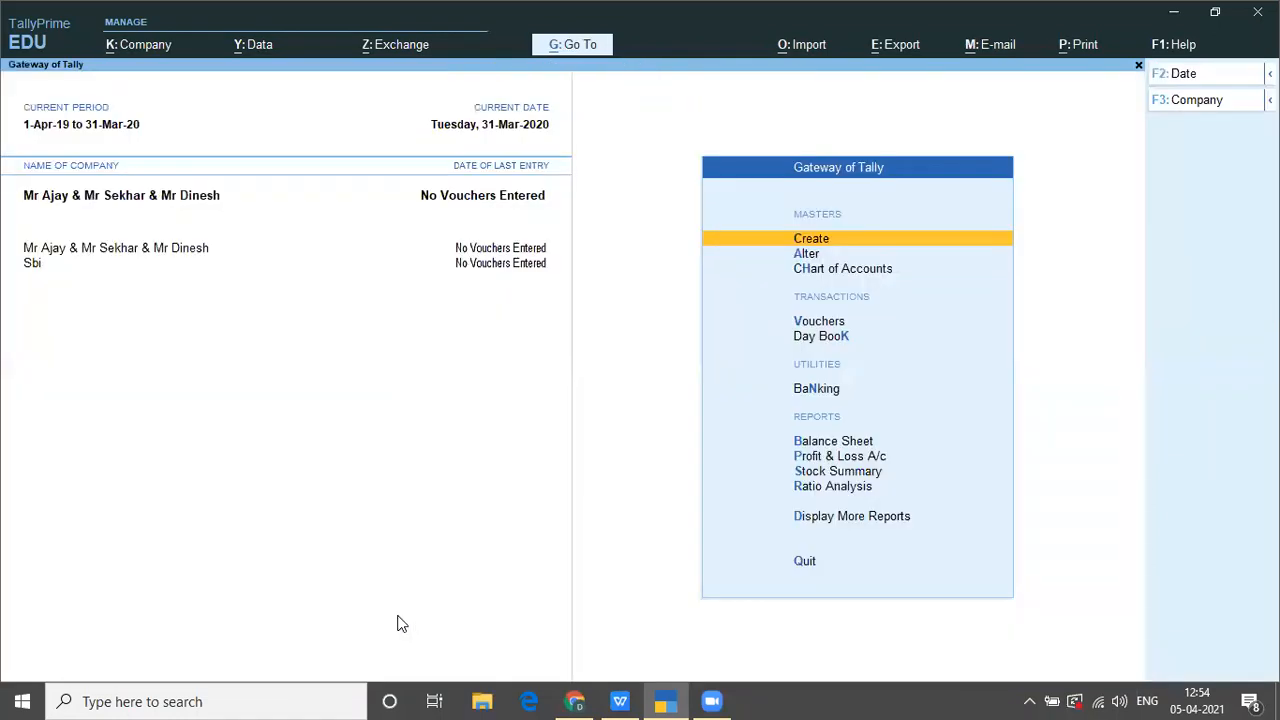
pyautogui.press('Down')
pyautogui.press('Down')
pyautogui.press('Down')
pyautogui.press('Return')
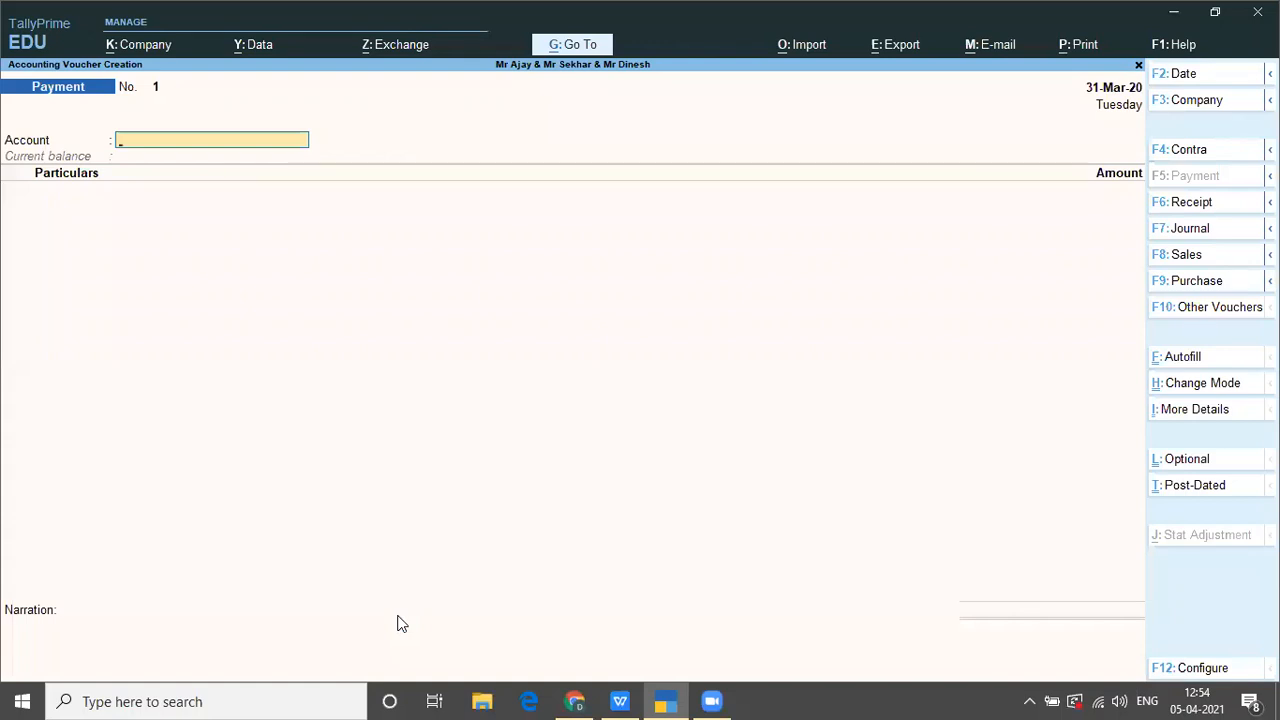
pyautogui.press('F6')
# Step: Examine the first transaction in the WPS Office document for the partners' invested amounts and the exchange rates
pyautogui.hotkey('alt', 'Tab')
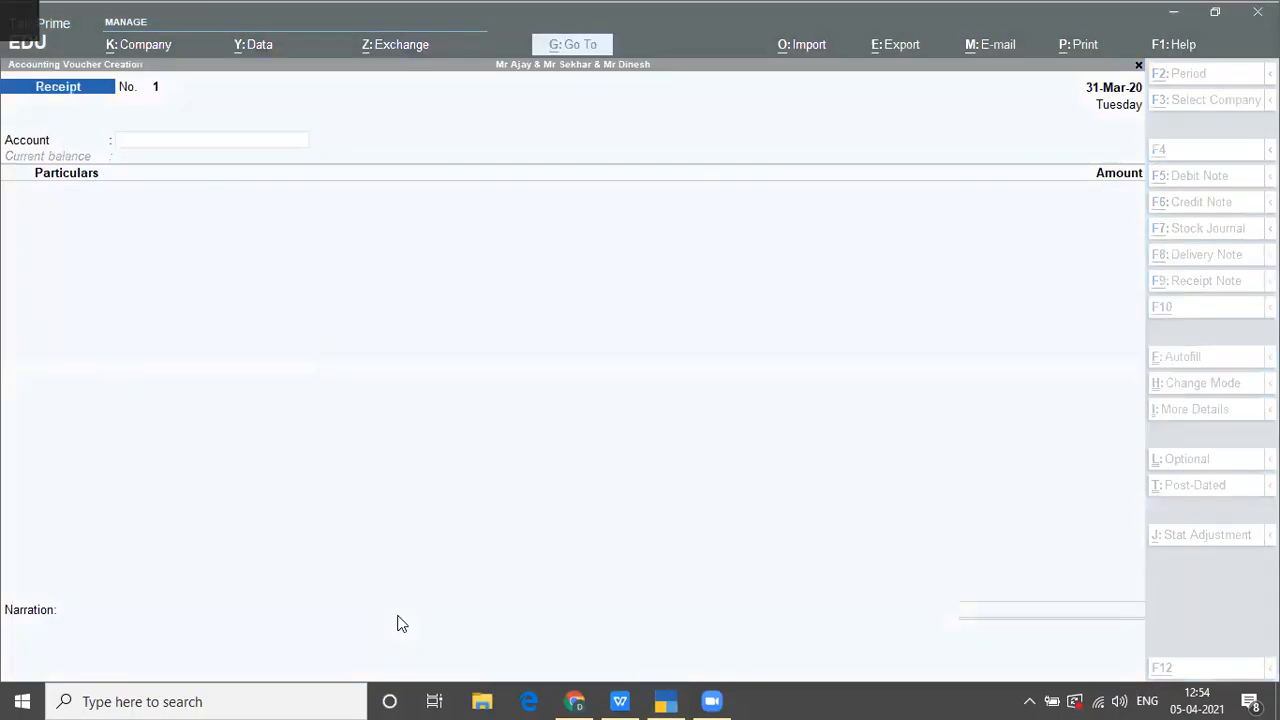
pyautogui.press('Up')
pyautogui.press('Up')
pyautogui.press('Up')
pyautogui.press('Up')
pyautogui.press('Up')
pyautogui.press('Up')
pyautogui.press('Up')
pyautogui.press('Up')
pyautogui.press('Up')
pyautogui.press('Up')
pyautogui.press('Up')
pyautogui.press('Up')
pyautogui.press('Up')
pyautogui.press('Up')
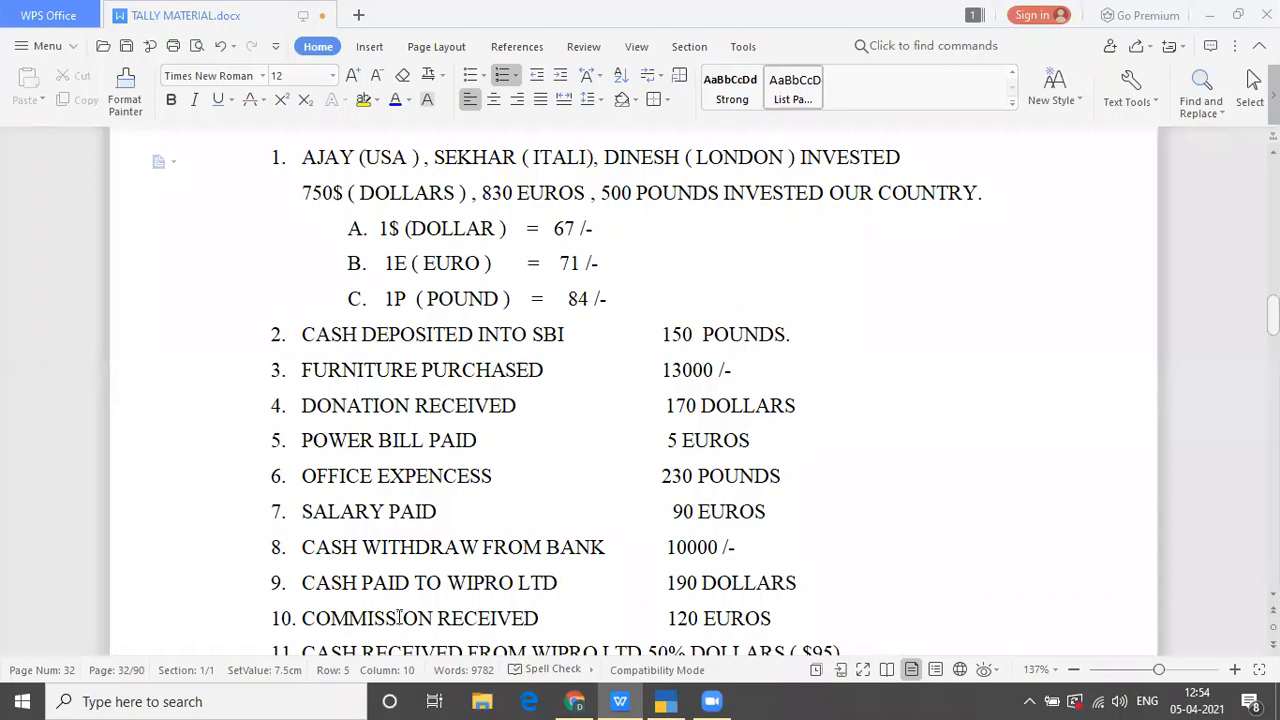
# Step: Set the TallyPrime receipt voucher's account to Cash and select the ledger of the partner from the USA in the particulars
pyautogui.hotkey('alt', 'Tab')
pyautogui.write('Cas')
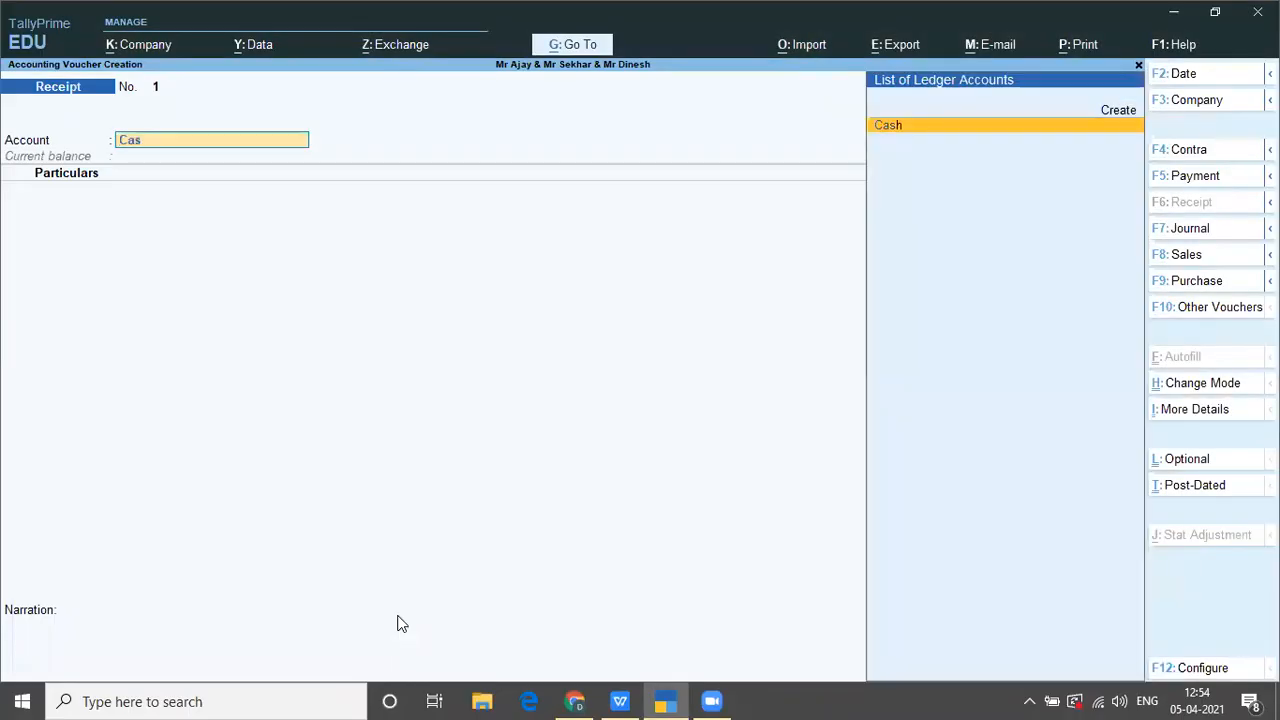
pyautogui.press('Return')
pyautogui.write('Mr')
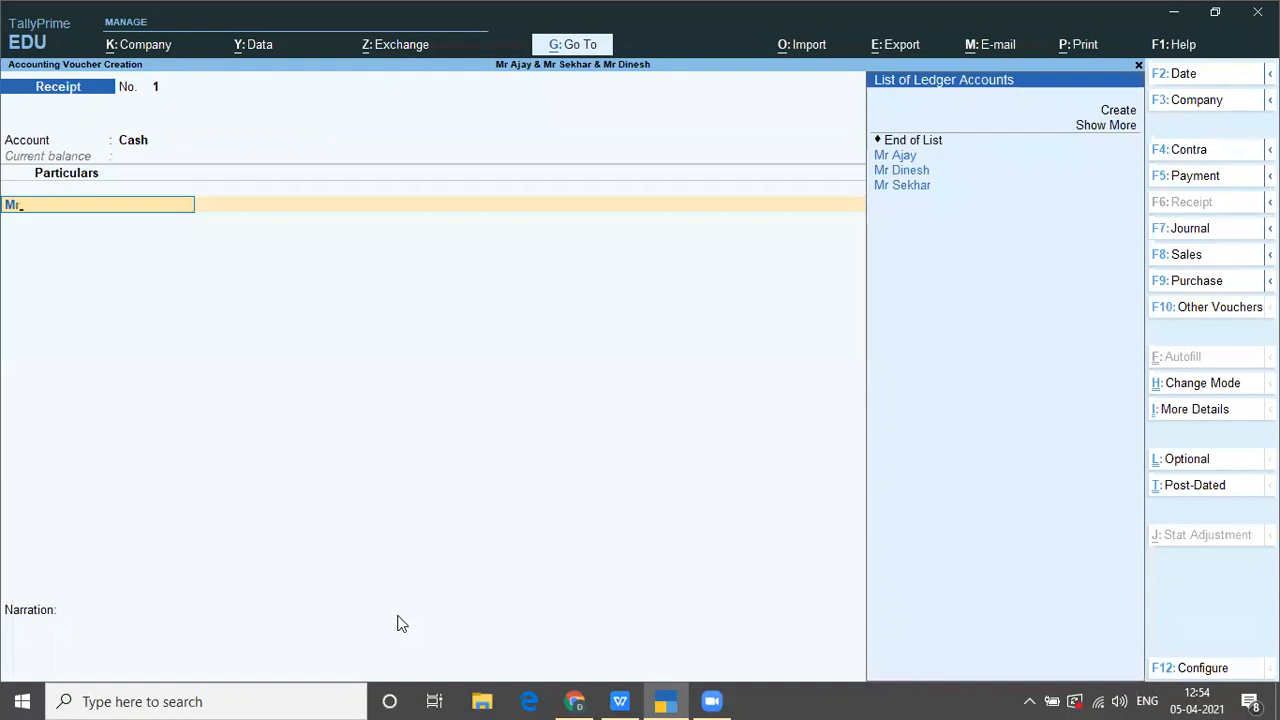
pyautogui.press('Down')
pyautogui.press('Return')
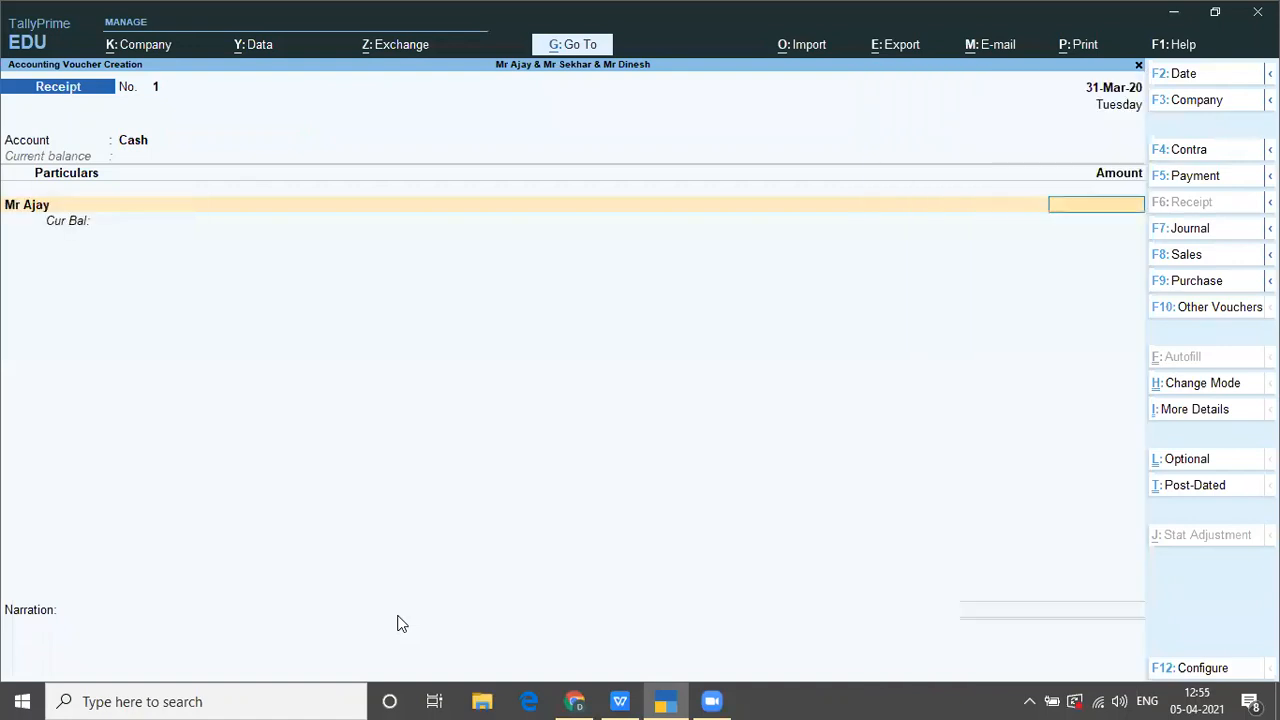
# Step: Enter 750$ as the receipt amount for the USA partner and accept the forex amount
pyautogui.write('750')
pyautogui.press('Return')
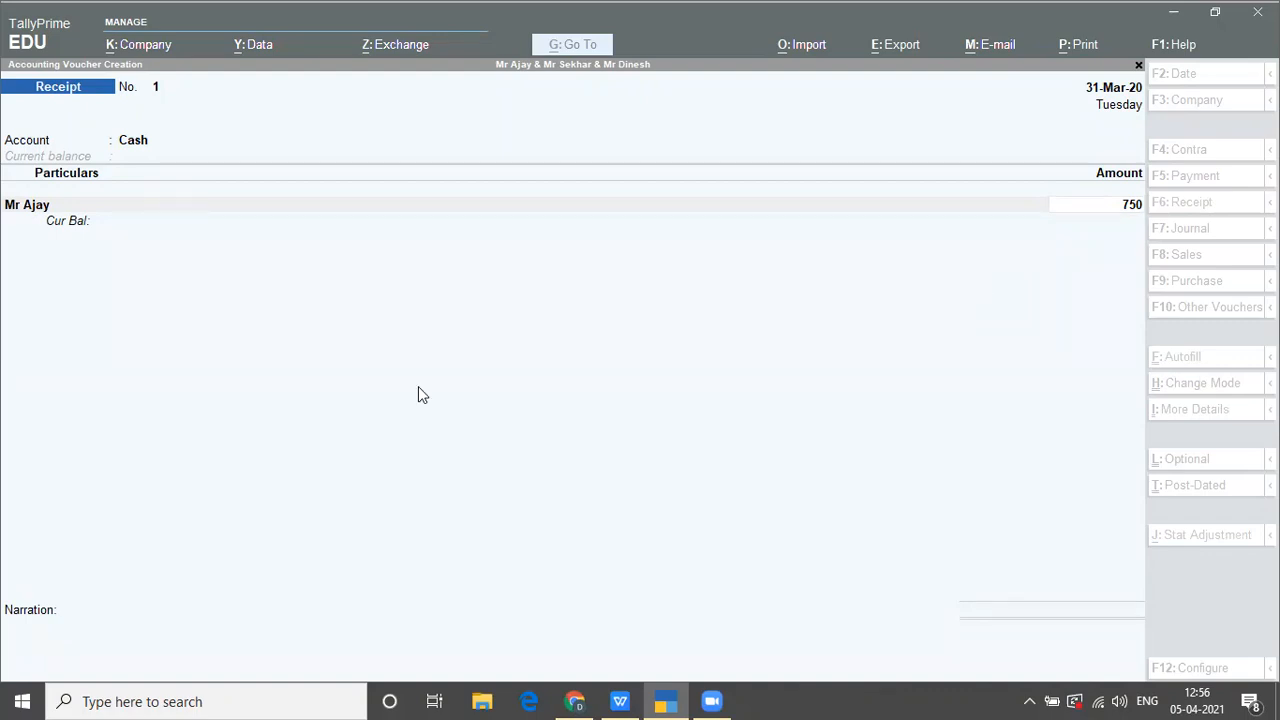
pyautogui.click(340, 416)
pyautogui.click(1118, 208)
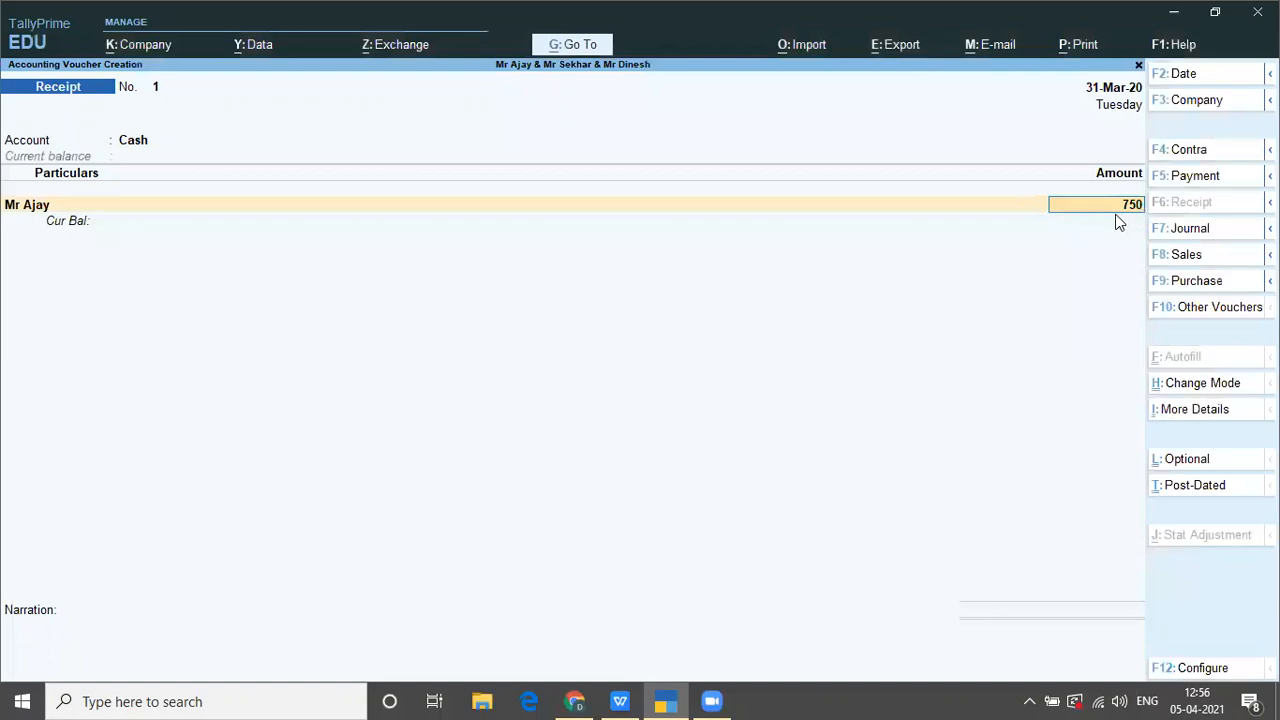
pyautogui.write('$')
pyautogui.press('Return')
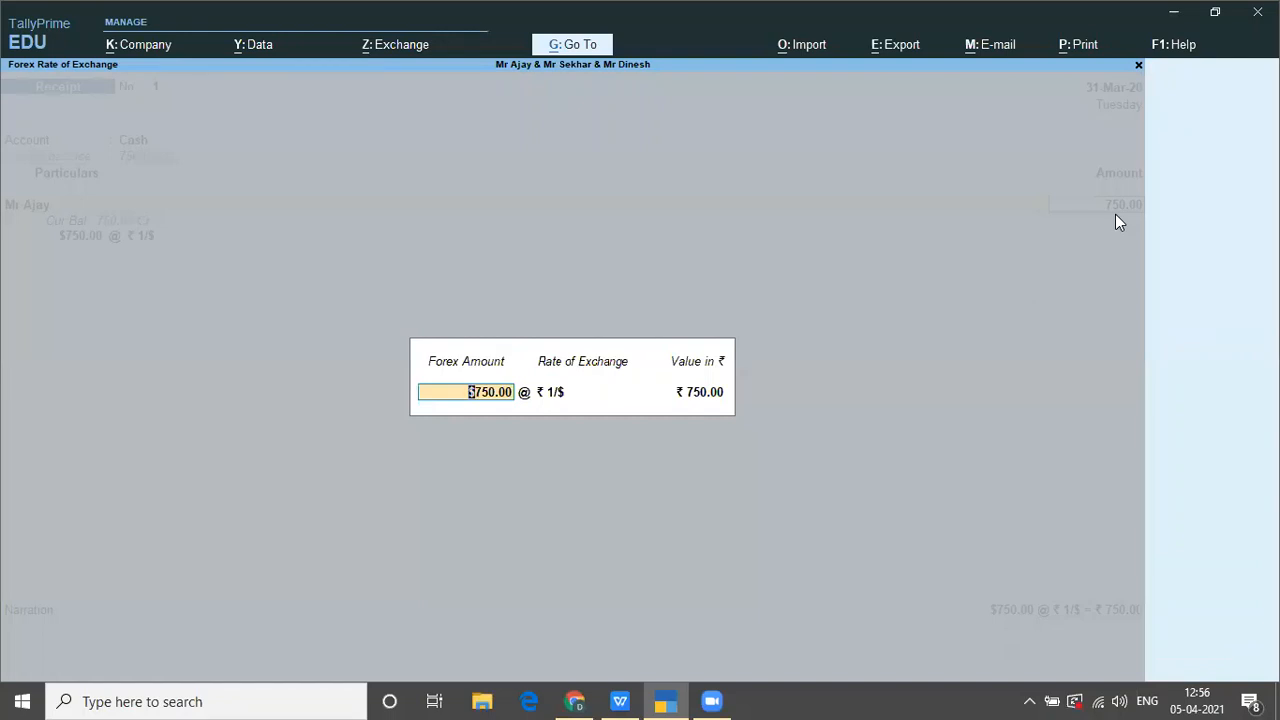
pyautogui.press('Return')
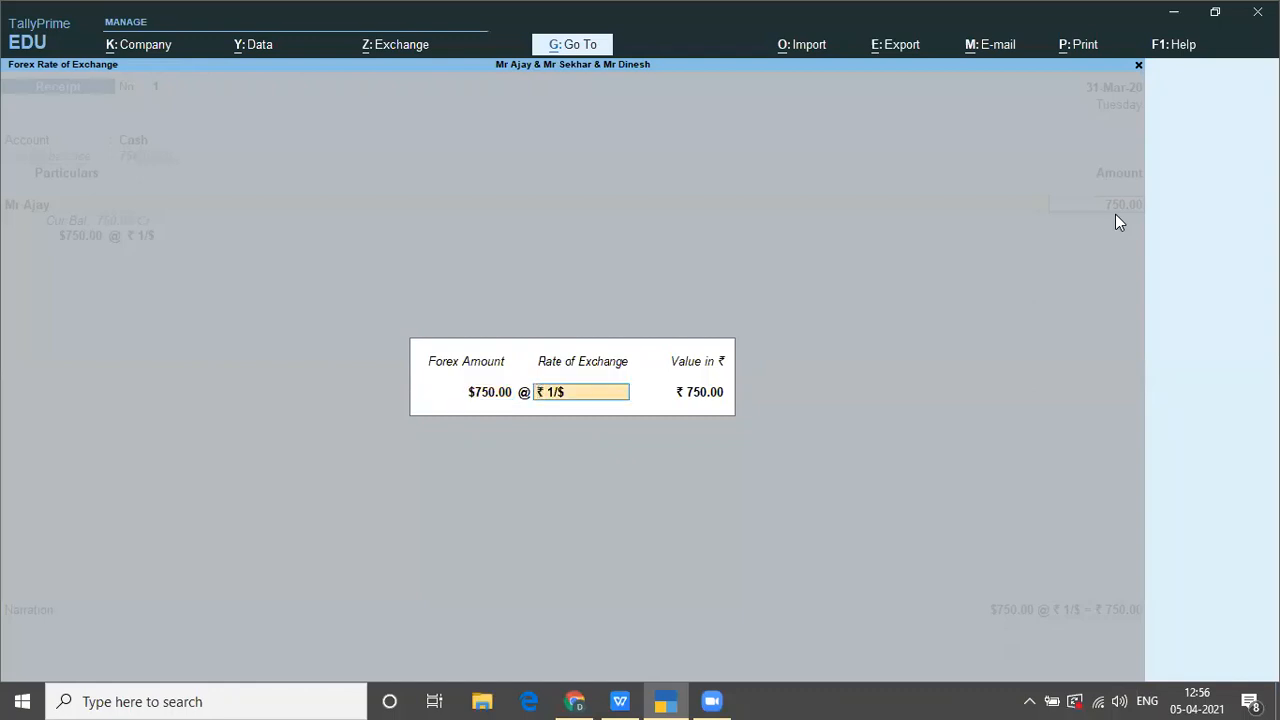
# Step: Look up the dollar rate in the WPS Office document and set the TallyPrime receipt's rate of exchange to 67 rupees per dollar
pyautogui.hotkey('alt', 'Tab')
pyautogui.hotkey('alt', 'Tab')
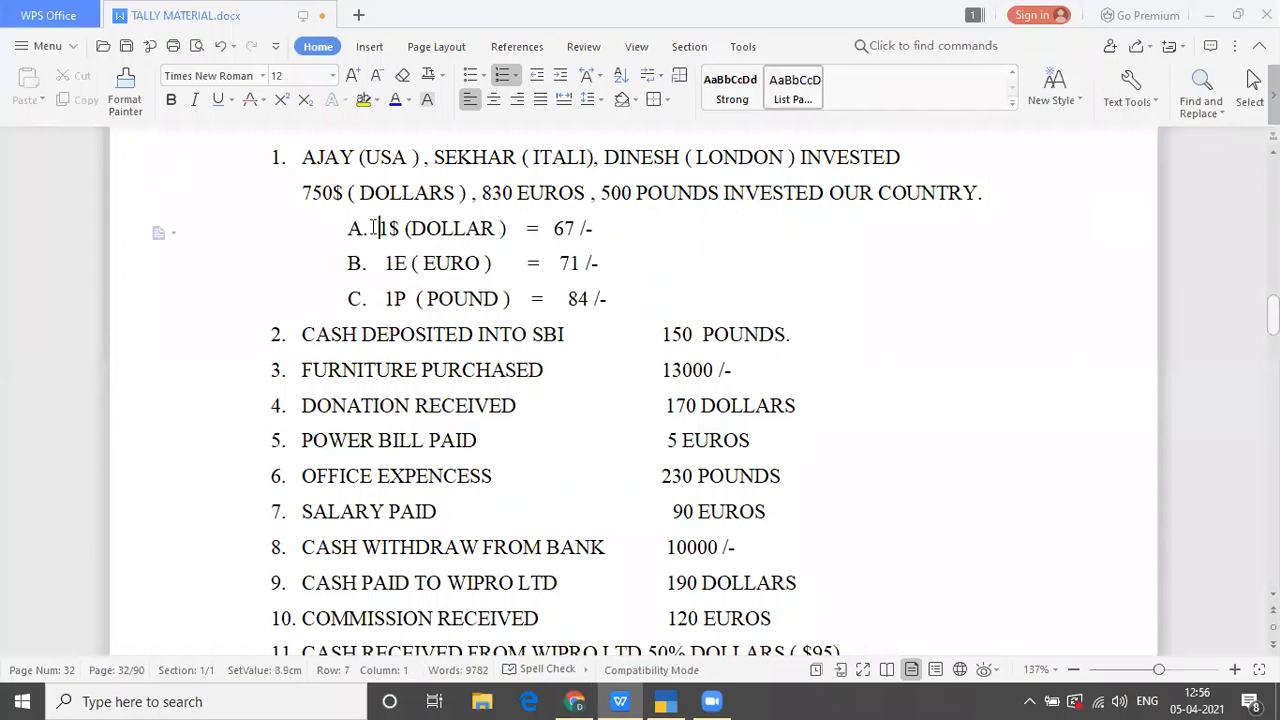
pyautogui.moveTo(378, 228); pyautogui.dragTo(591, 235)
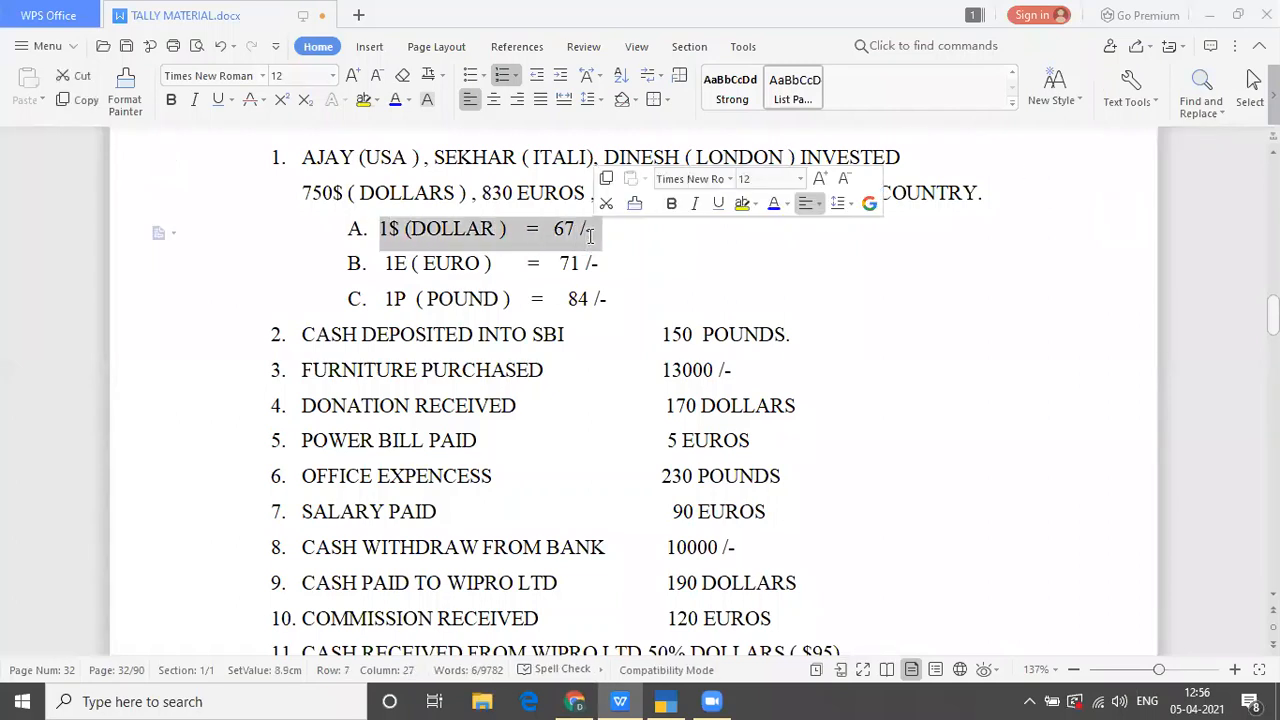
pyautogui.hotkey('ctrl', 'c')
pyautogui.hotkey('alt', 'Tab')
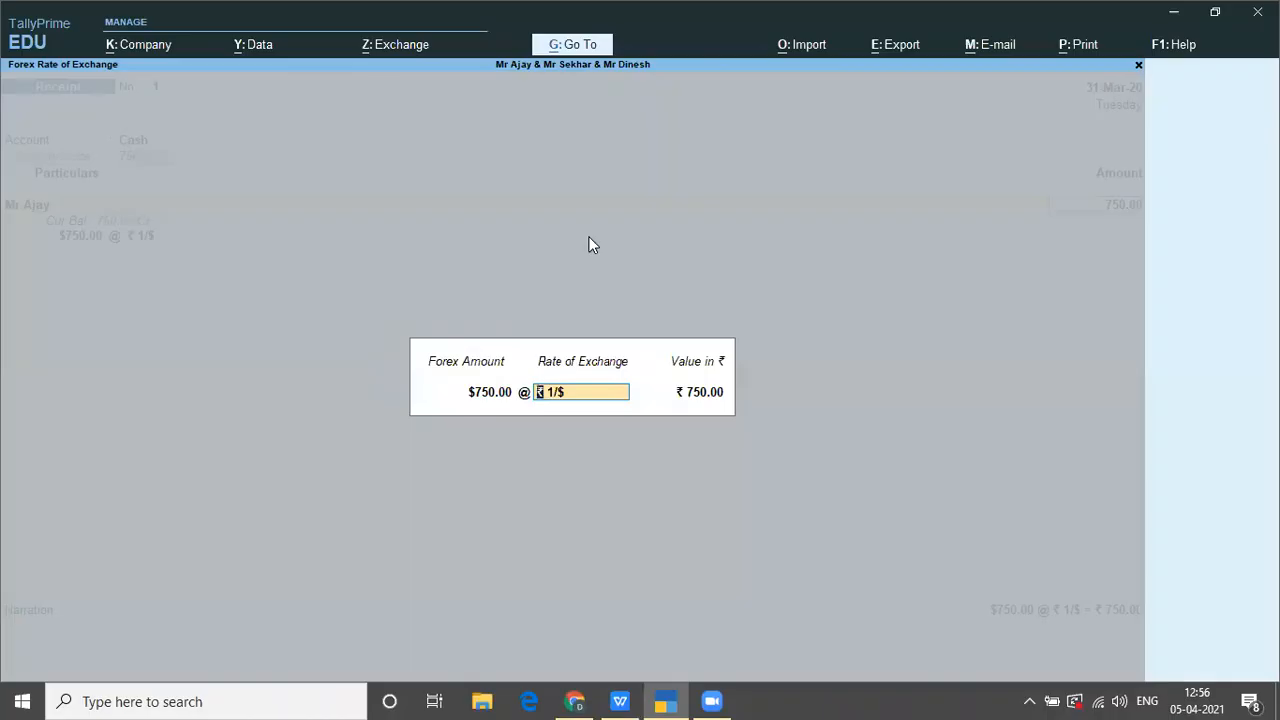
pyautogui.write('67')
pyautogui.press('Return')
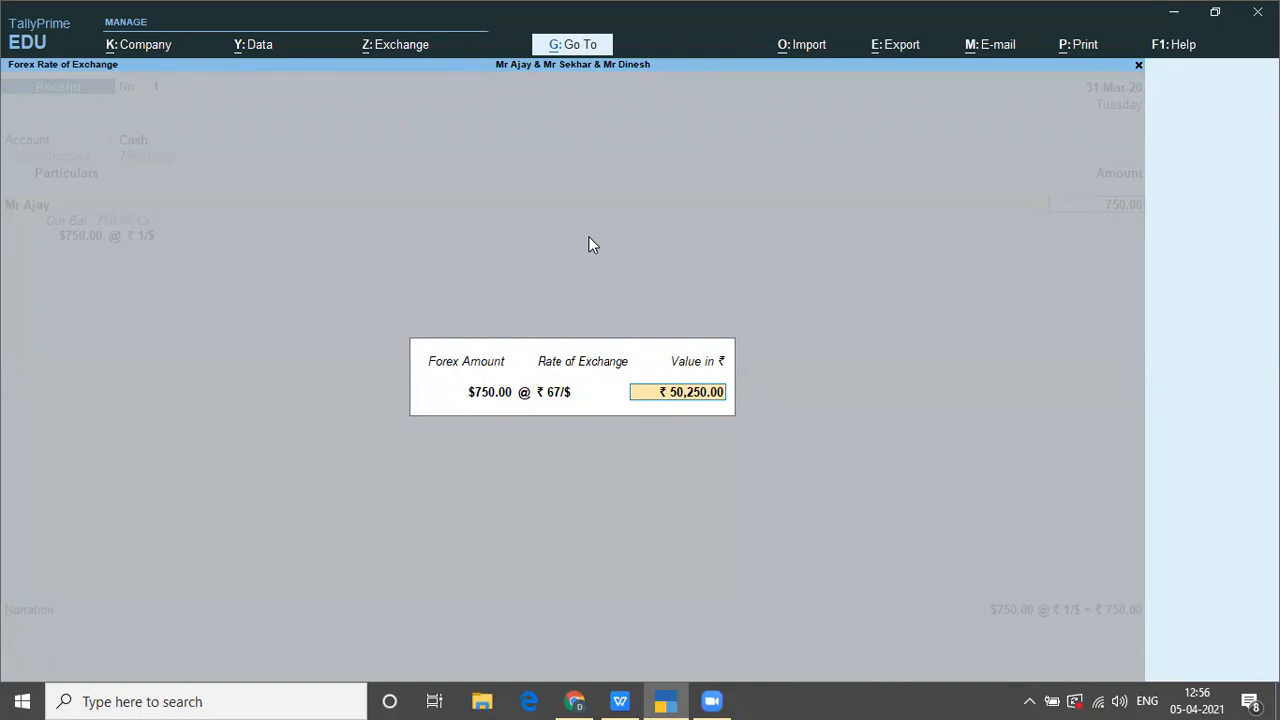
pyautogui.press('Return')
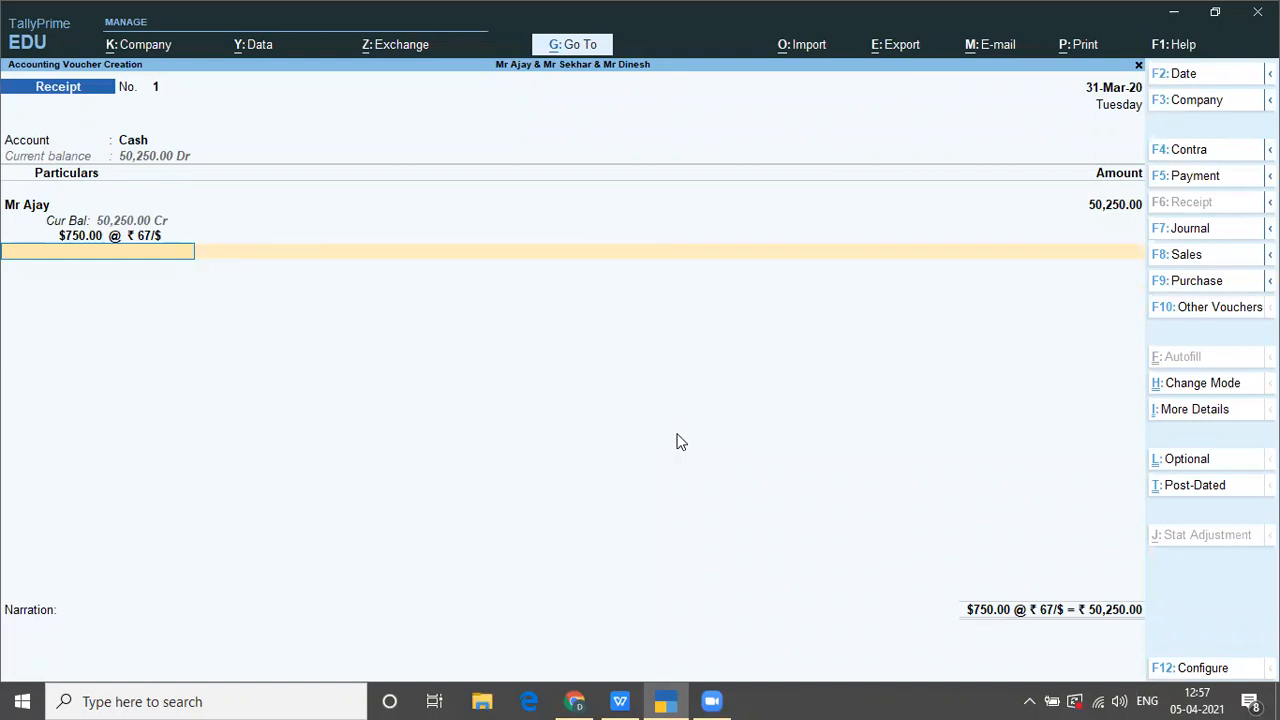
# Step: Review the USA partner's dollar investment in the WPS Office document and return to the receipt voucher in TallyPrime
pyautogui.click(949, 95)
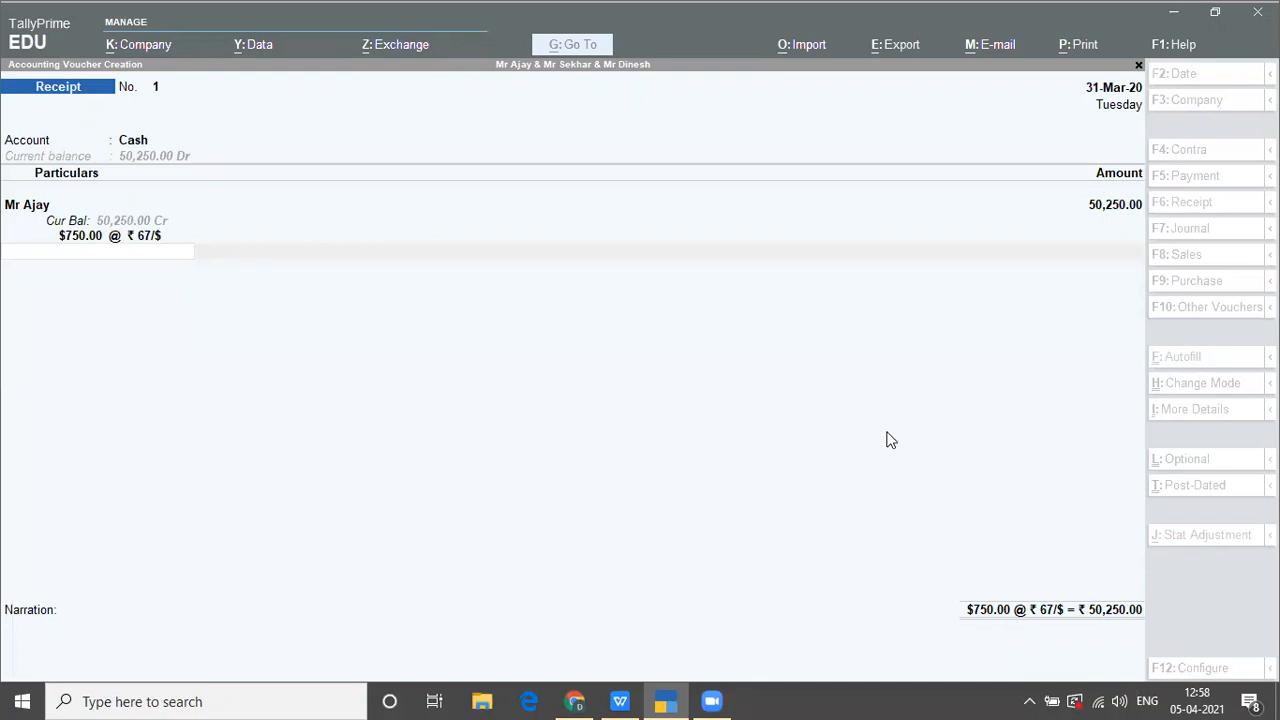
pyautogui.click(323, 392)
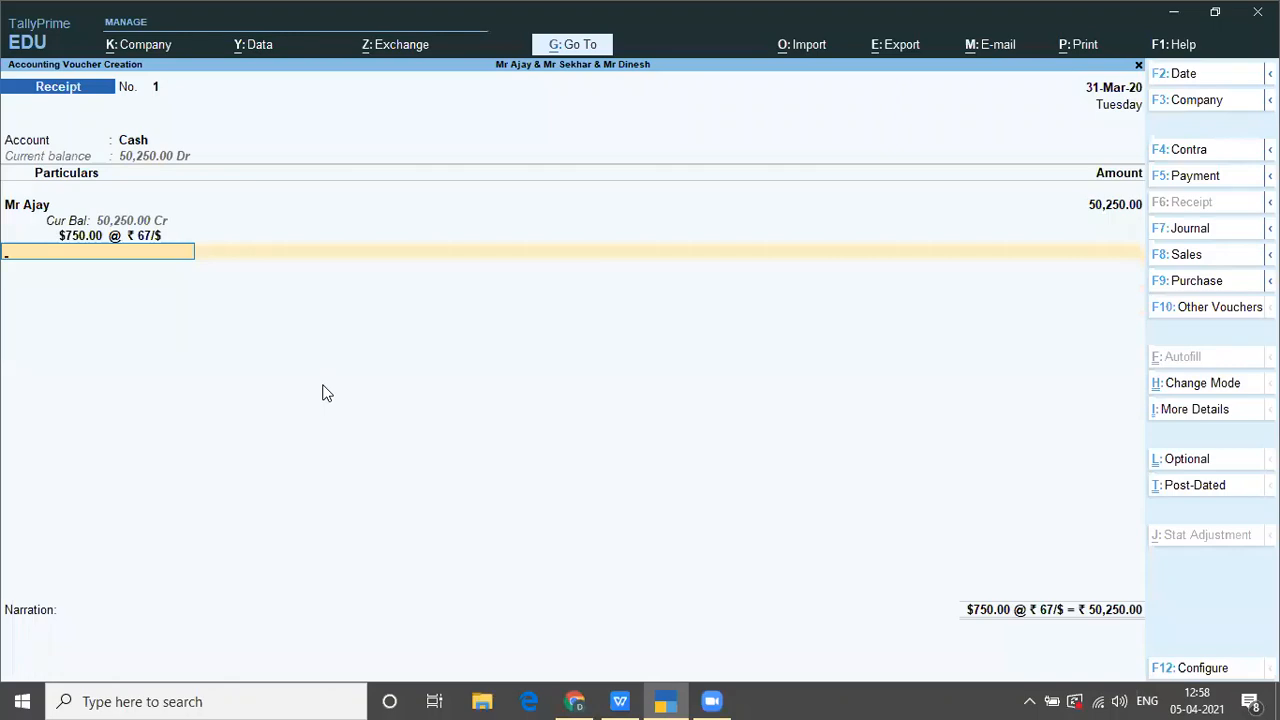
pyautogui.hotkey('alt', 'Tab')
pyautogui.hotkey('alt', 'Tab')
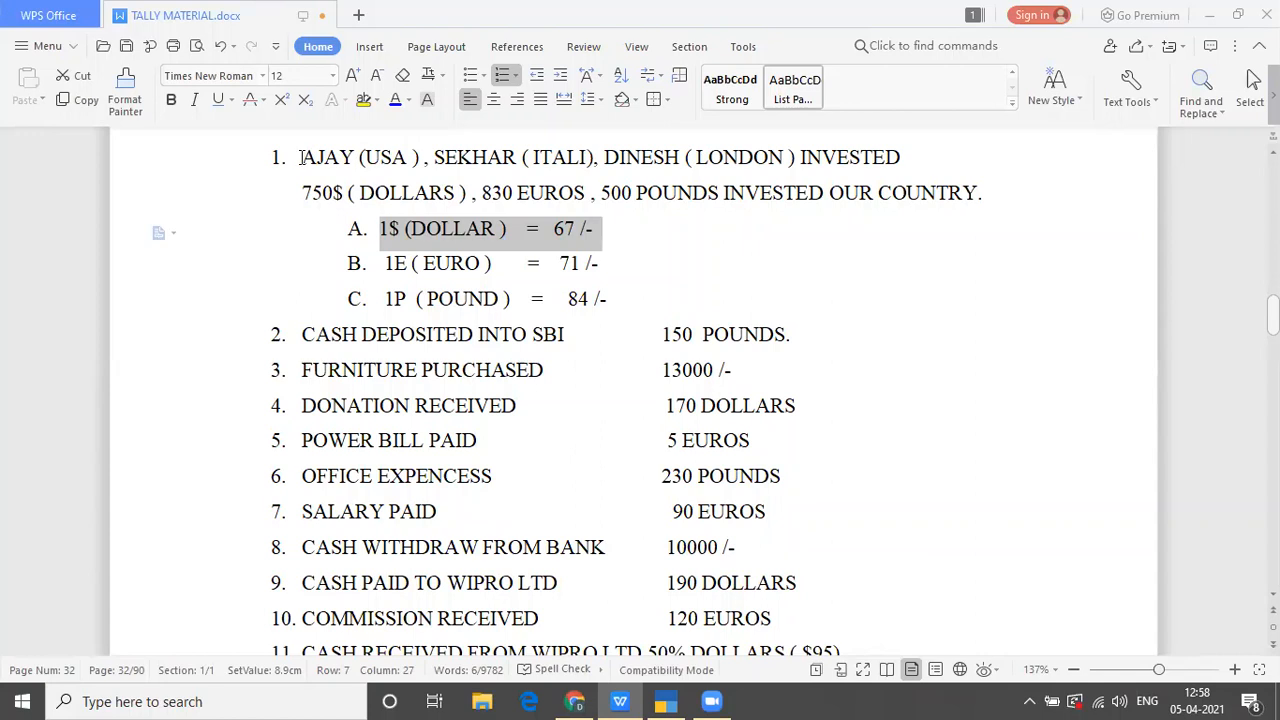
pyautogui.moveTo(300, 157); pyautogui.dragTo(421, 176)
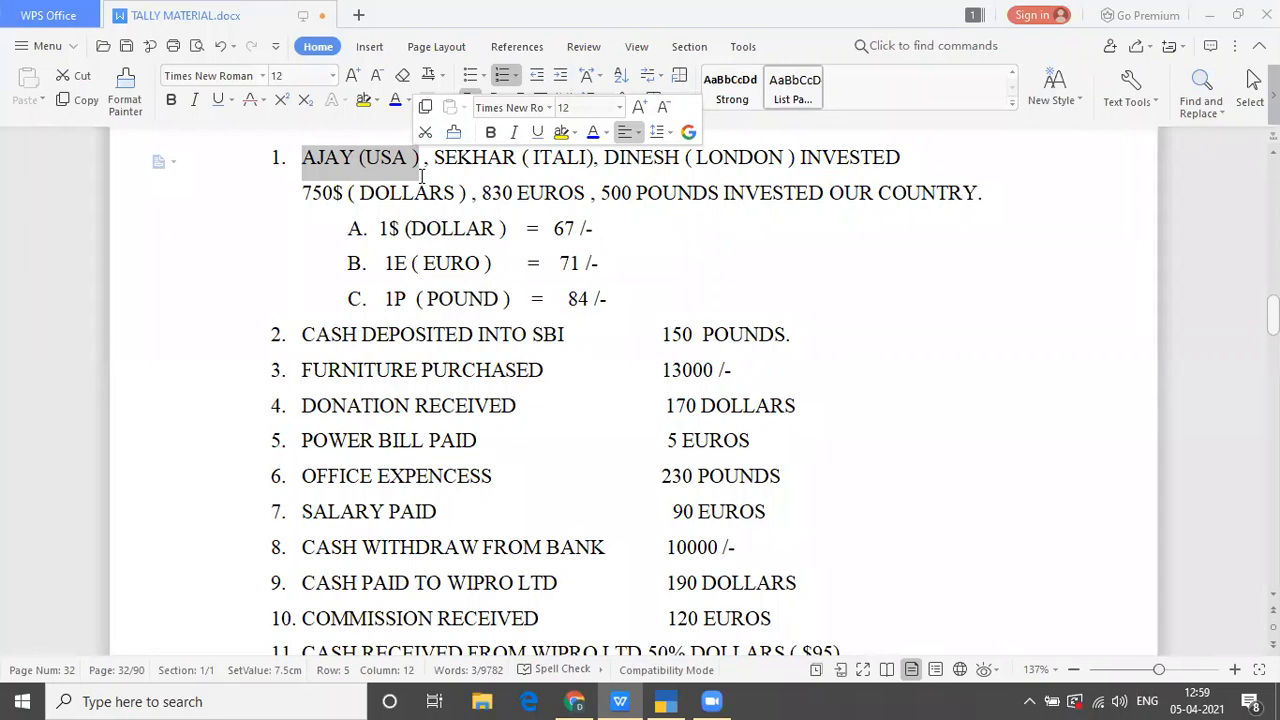
pyautogui.moveTo(299, 192); pyautogui.dragTo(468, 204)
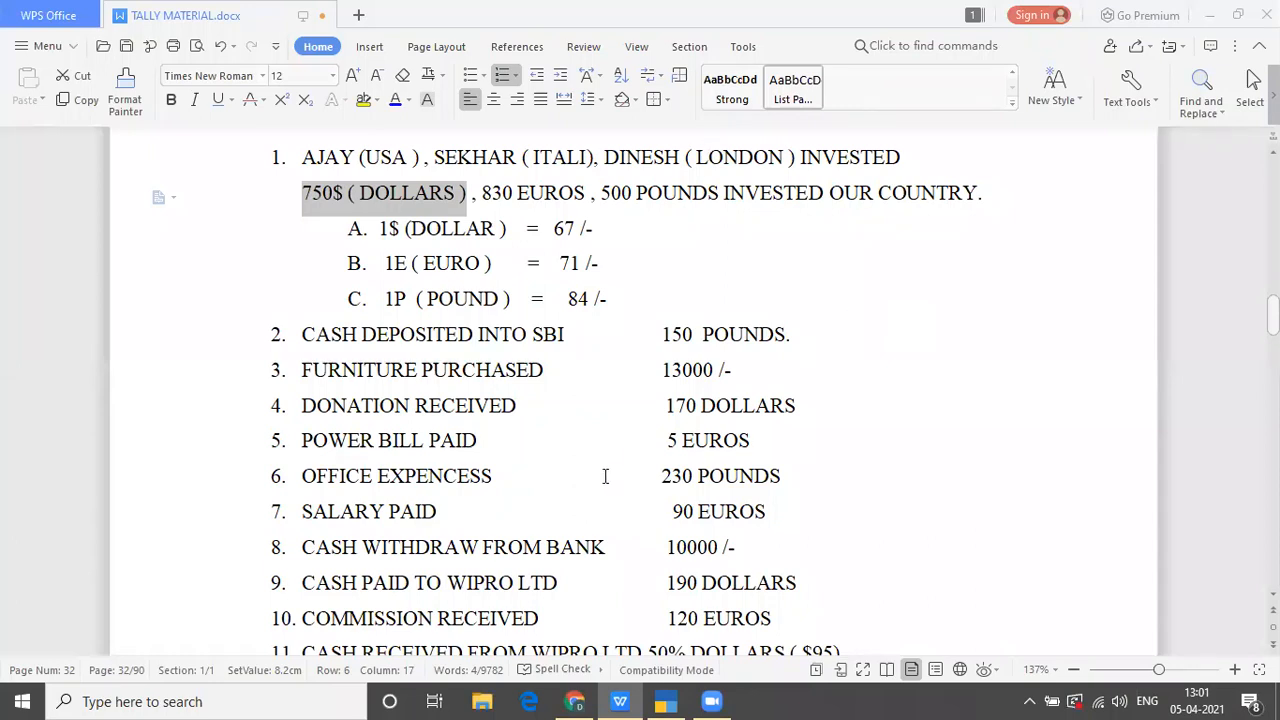
pyautogui.hotkey('alt', 'Tab')
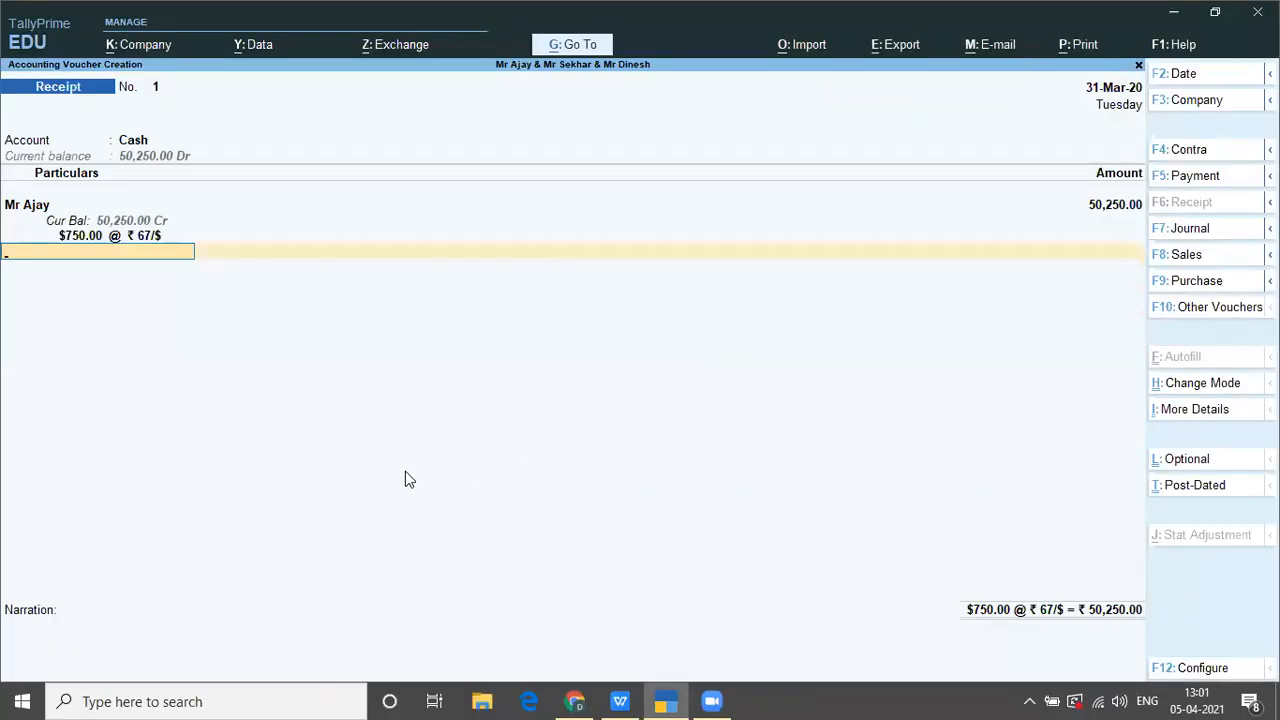
# Step: Leave the narration empty and change the accounting period to run from 1-4-2021 to 31-3-2022
pyautogui.press('Return')
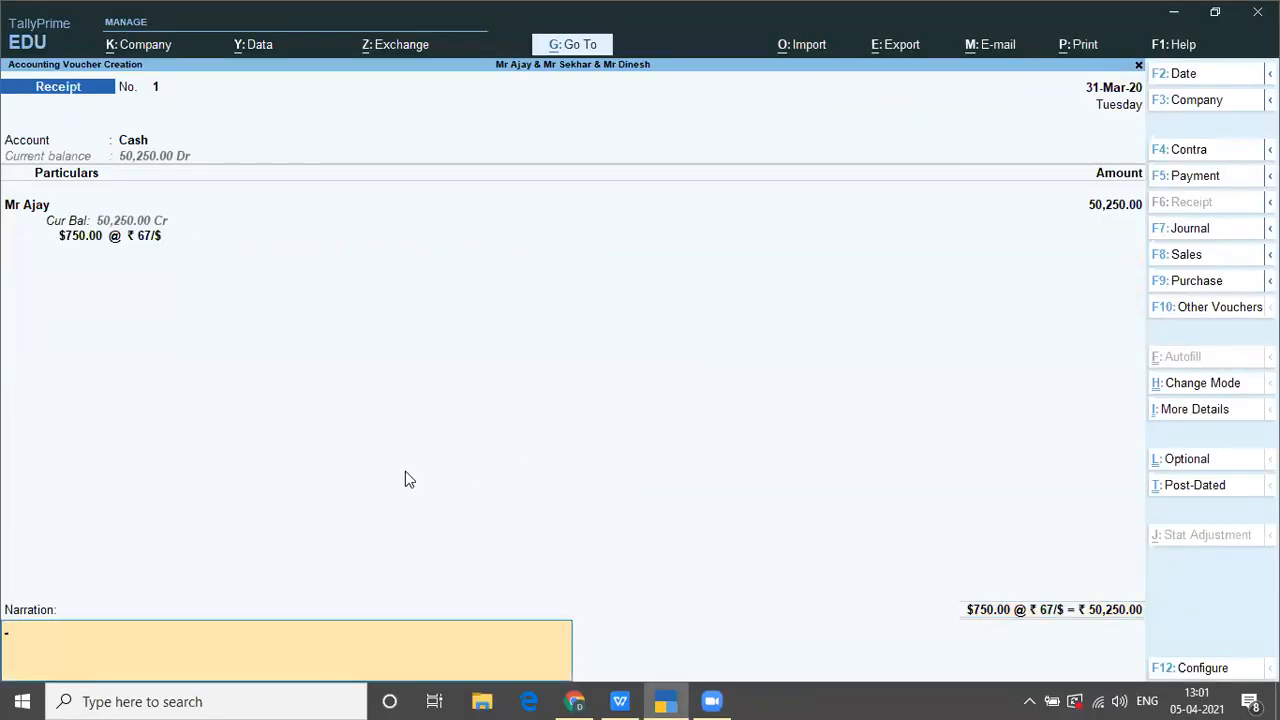
pyautogui.press('Return')
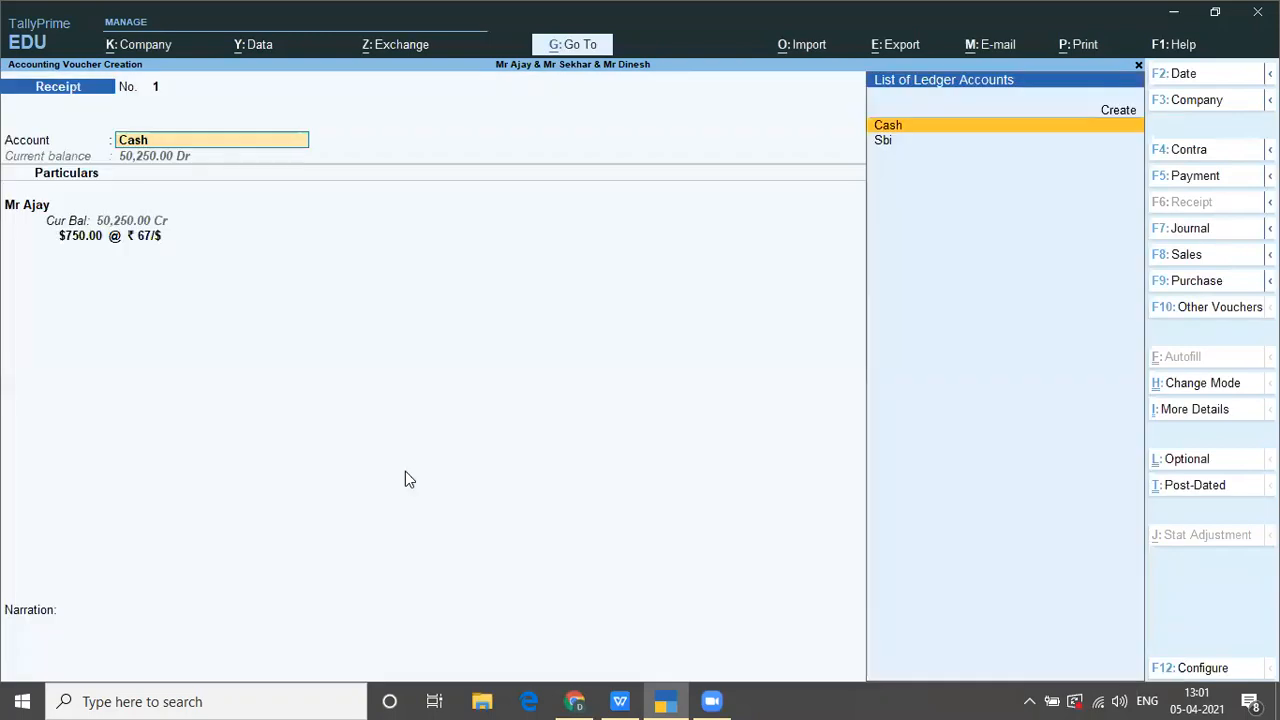
pyautogui.hotkey('alt', 'F2')
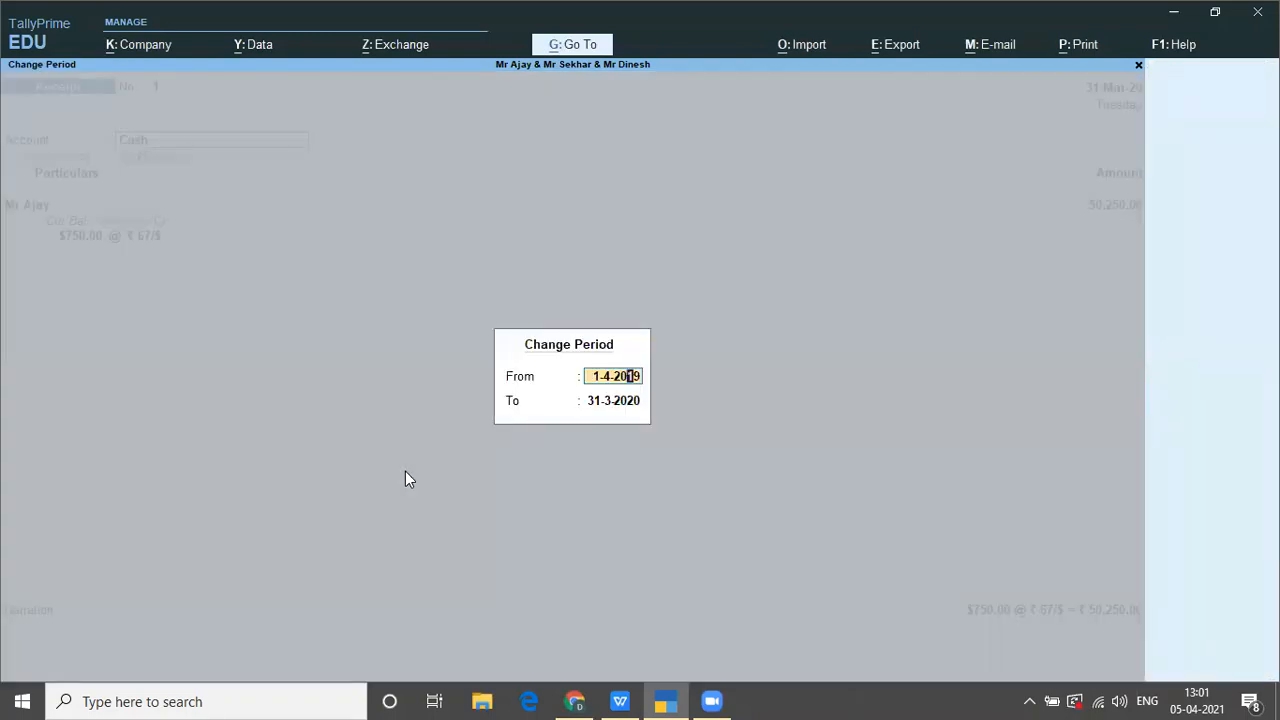
pyautogui.write('1-4-2021')
pyautogui.press('Return')
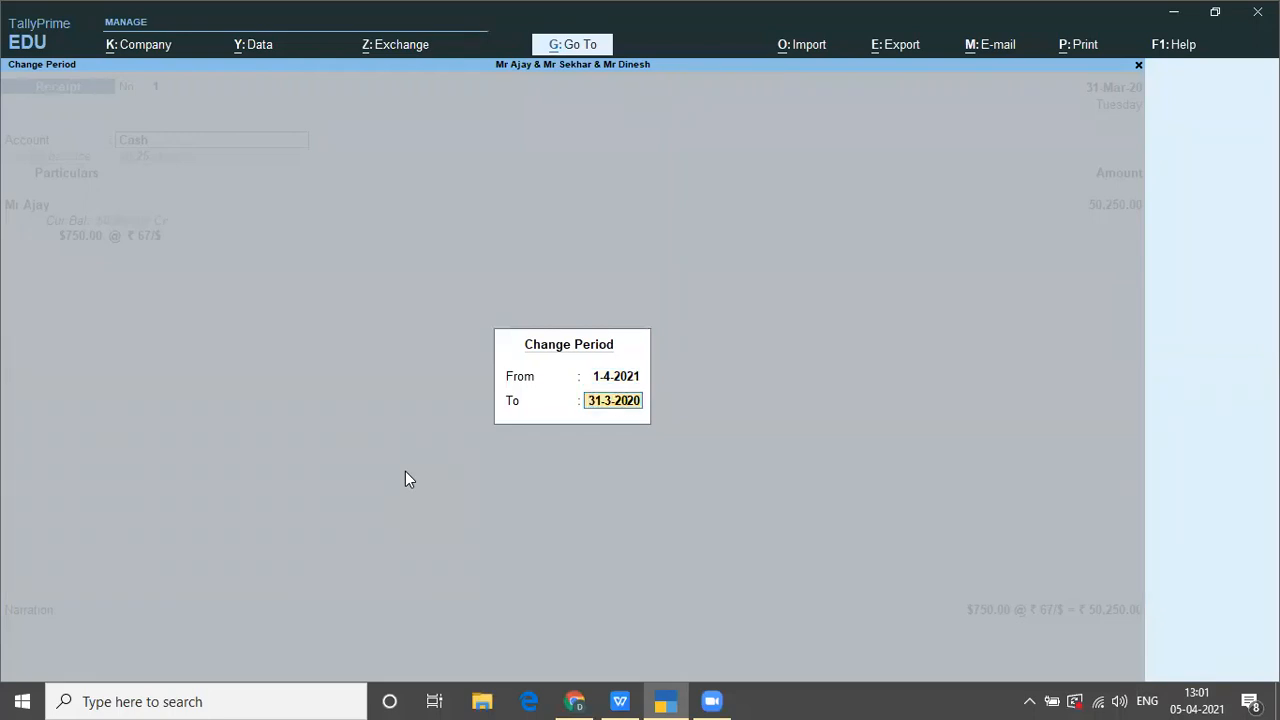
pyautogui.press('End')
pyautogui.write('2')
pyautogui.press('Return')
# Step: Set the receipt voucher's date to 1-4-2021
pyautogui.press('F2')
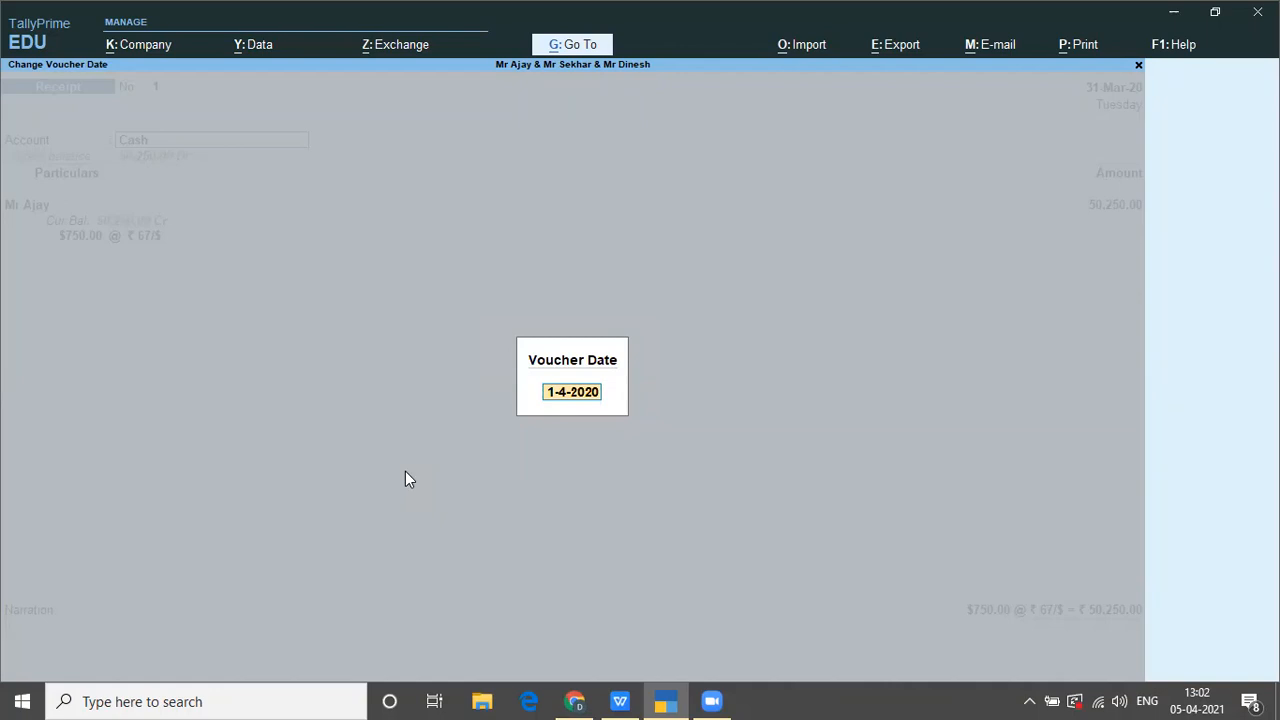
pyautogui.press('BackSpace')
pyautogui.write('1')
pyautogui.press('Return')
# Step: Keep the existing ledger, amount and exchange rate entries and save the receipt voucher without a narration
pyautogui.press('Return')
pyautogui.press('Return')
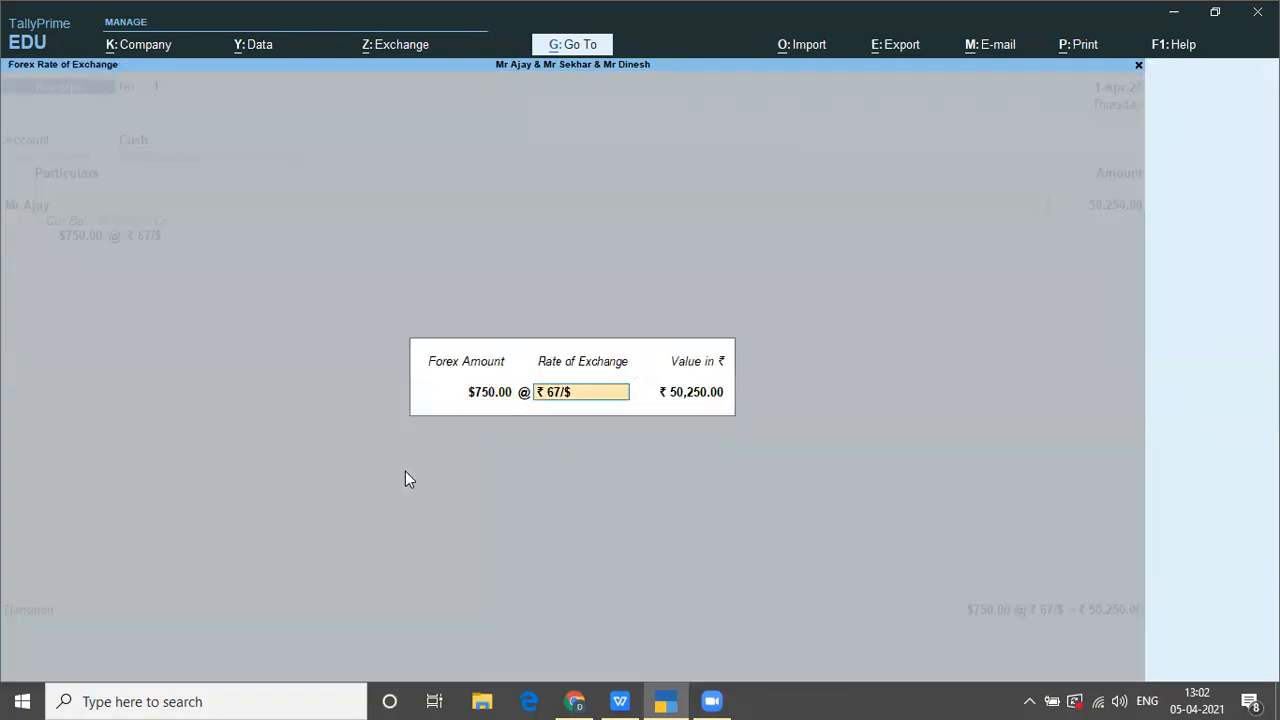
pyautogui.press('Return')
pyautogui.press('Return')
pyautogui.press('Return')
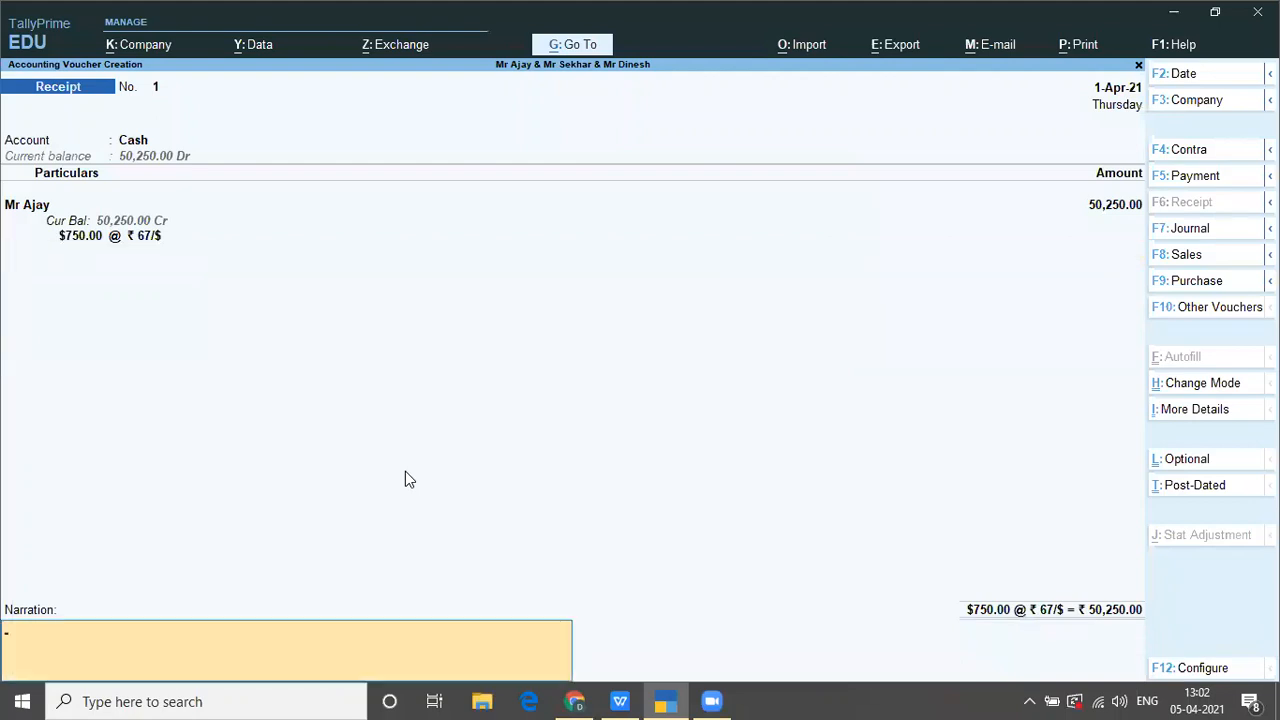
pyautogui.press('Return')
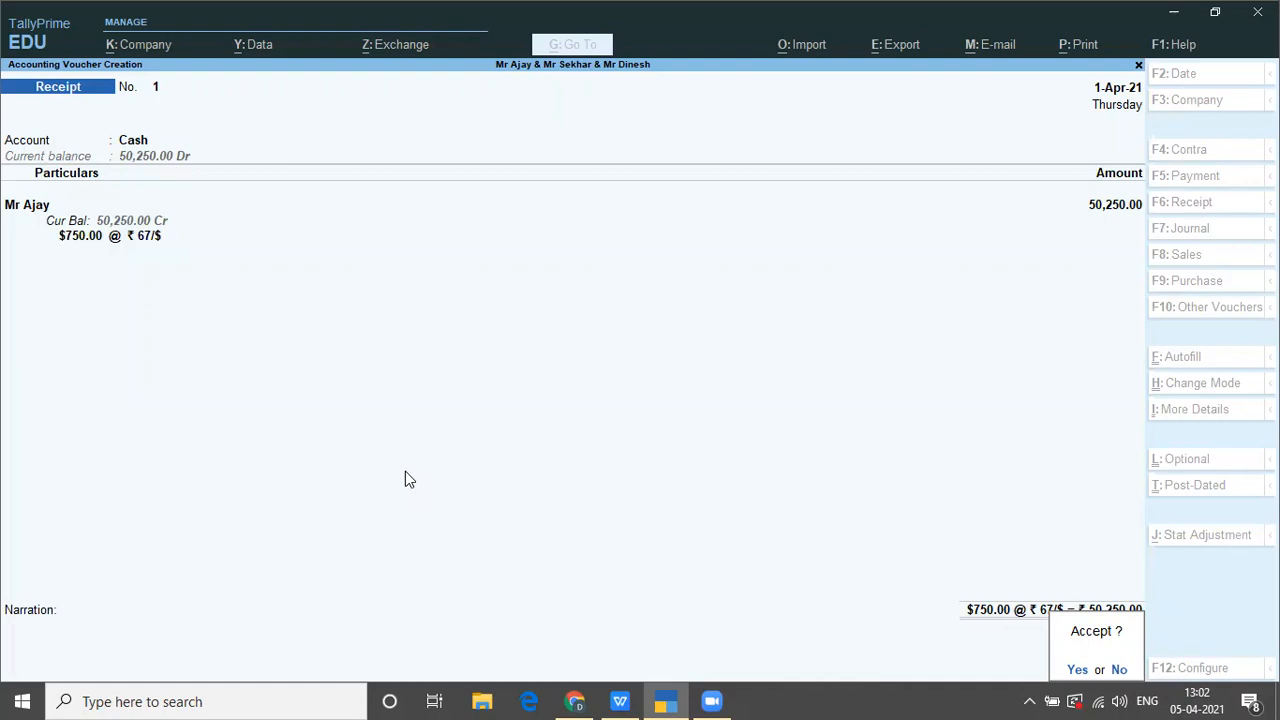
pyautogui.press('Return')
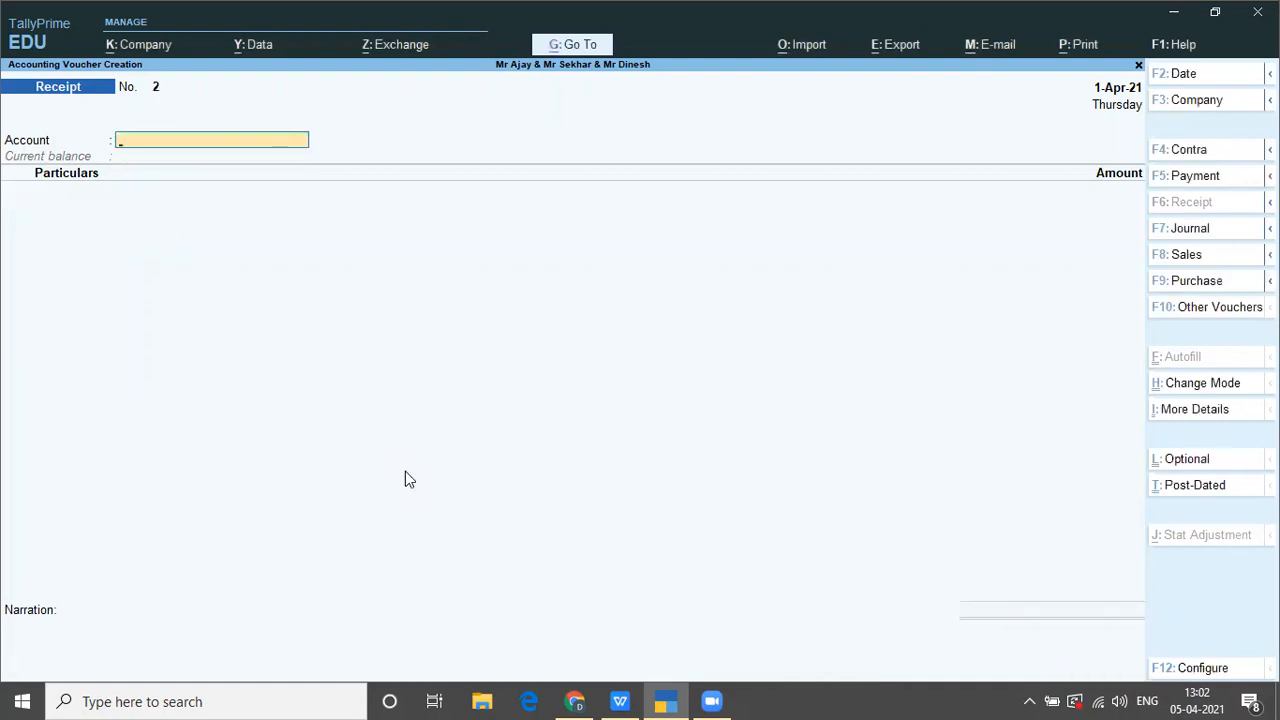
# Step: Set the new receipt voucher's account to Cash and select the ledger of the partner from Italy in the particulars
pyautogui.write('Cas')
pyautogui.press('Return')
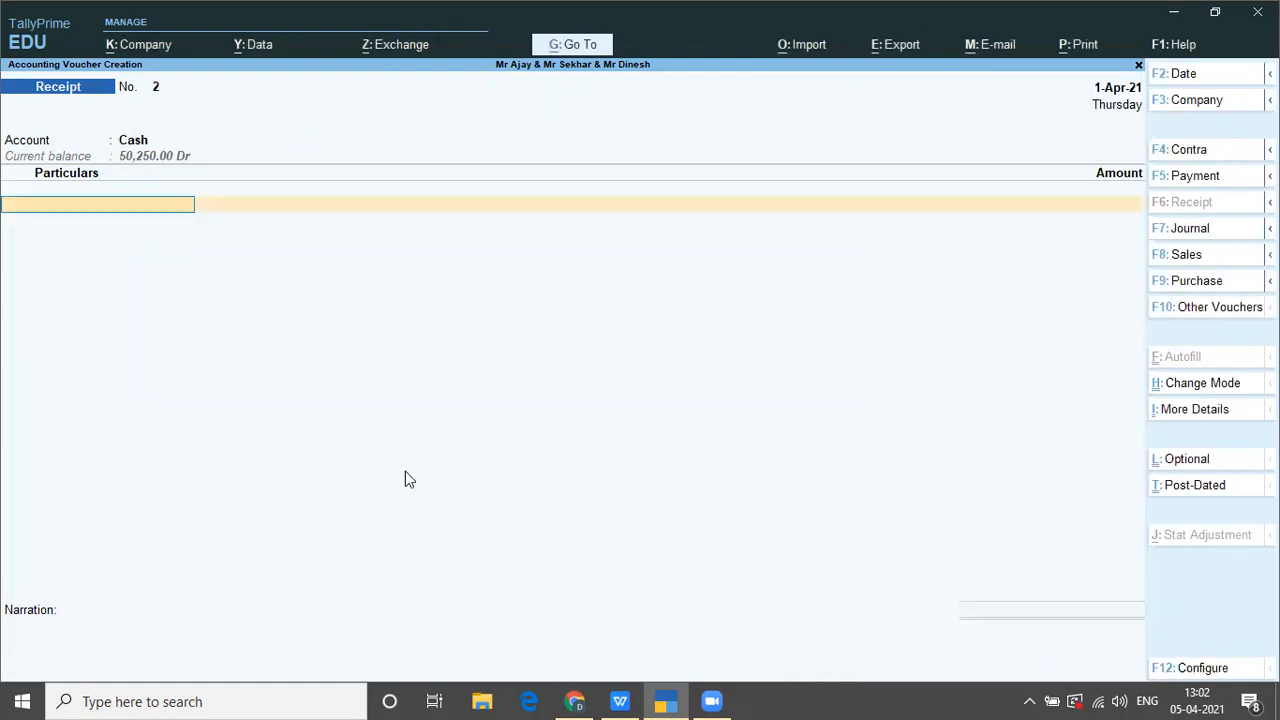
pyautogui.write('Mr')
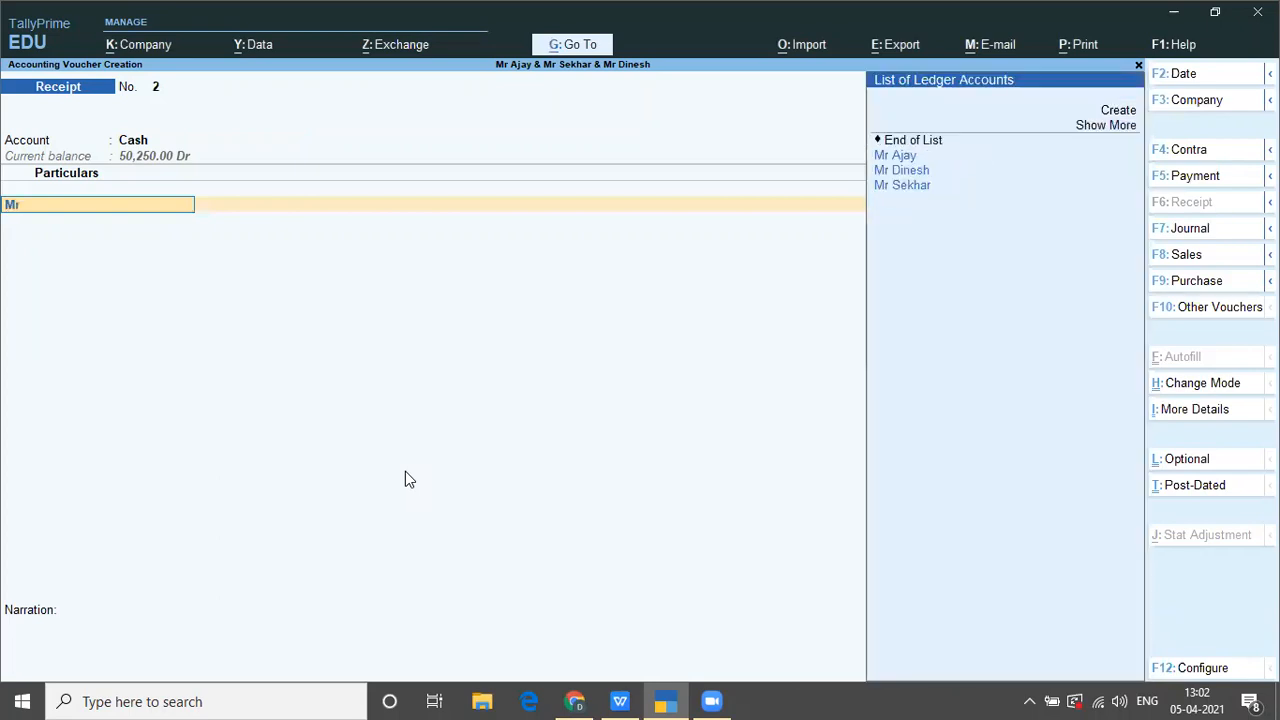
pyautogui.press('Down')
pyautogui.press('Down')
pyautogui.press('Down')
pyautogui.press('Return')
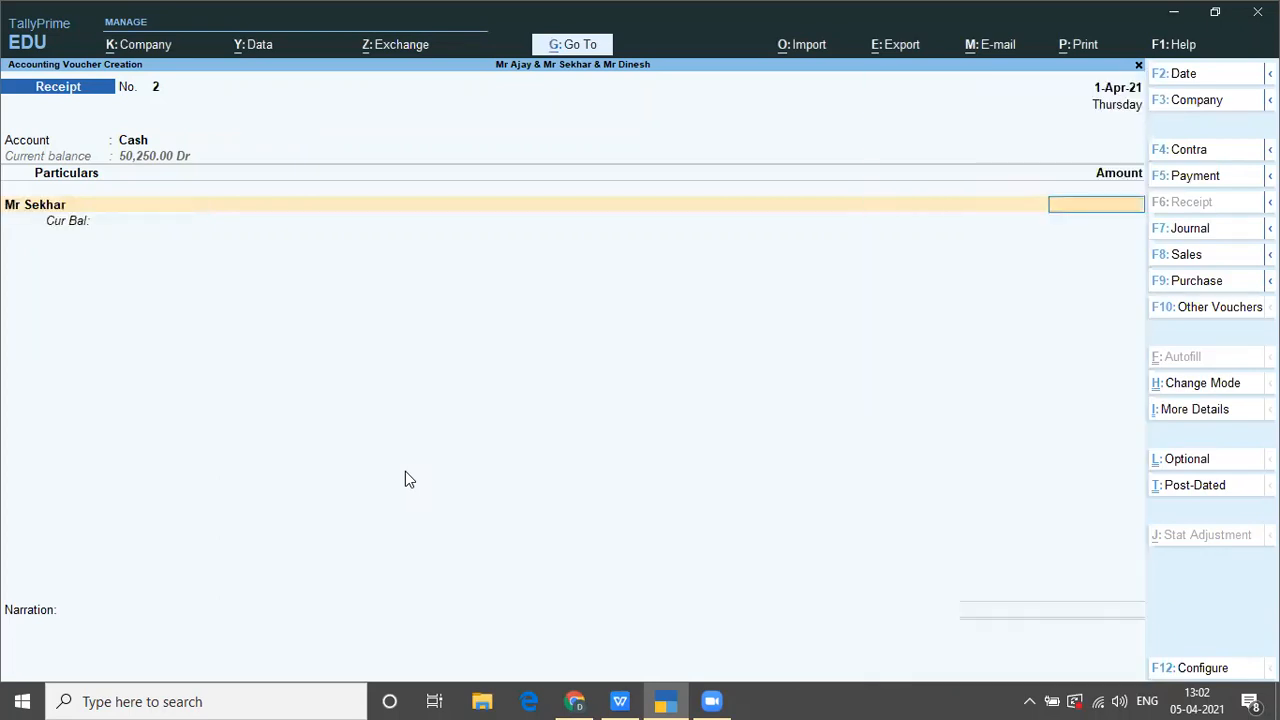
# Step: Check the Italian partner's investment in the WPS Office document and enter 830E as the amount in the TallyPrime receipt
pyautogui.hotkey('alt', 'Tab', 'Tab')
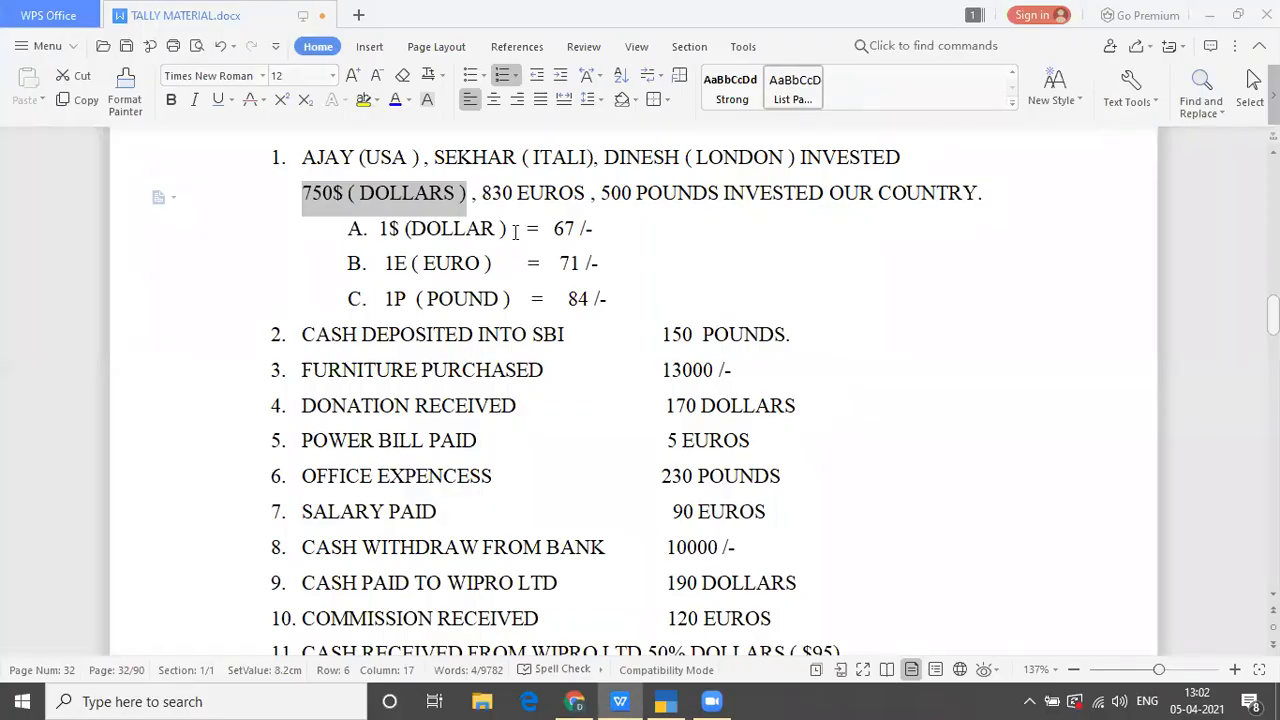
pyautogui.moveTo(481, 195); pyautogui.dragTo(602, 203)
pyautogui.hotkey('alt', 'Tab')
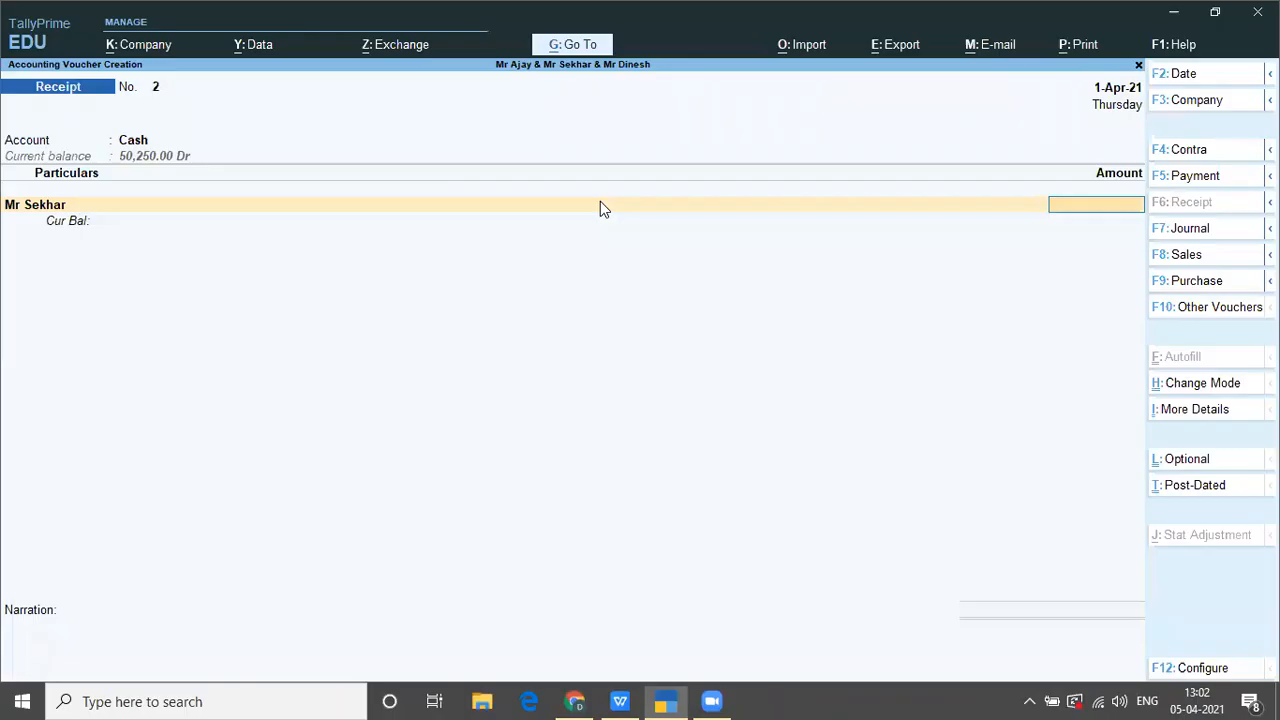
pyautogui.write('30')
pyautogui.write('e')
pyautogui.press('BackSpace')
pyautogui.press('capslock')
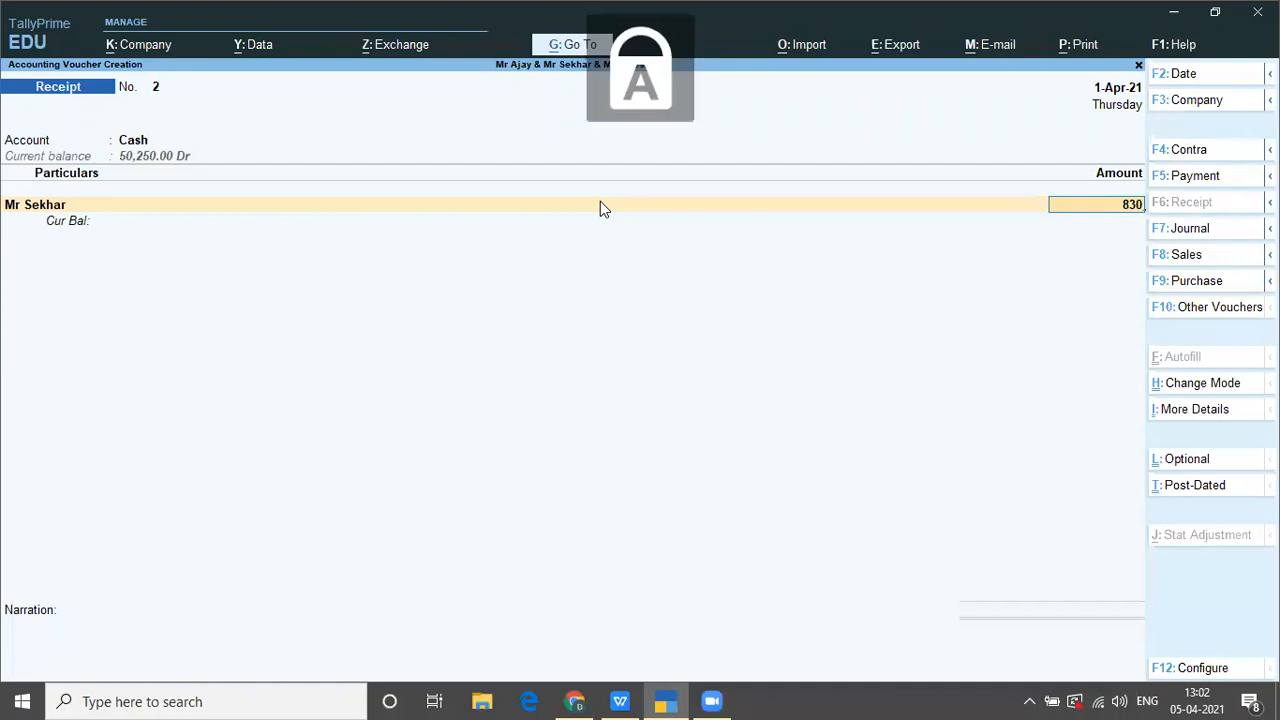
pyautogui.write('E')
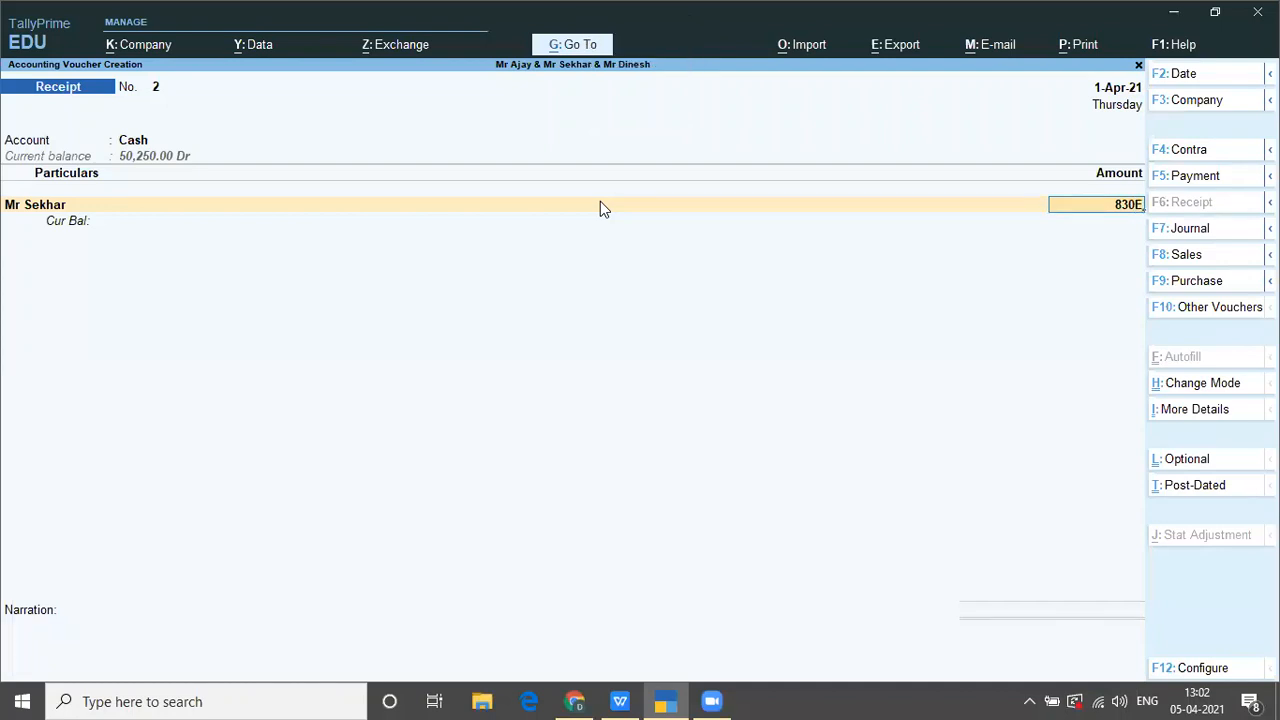
pyautogui.press('Return')
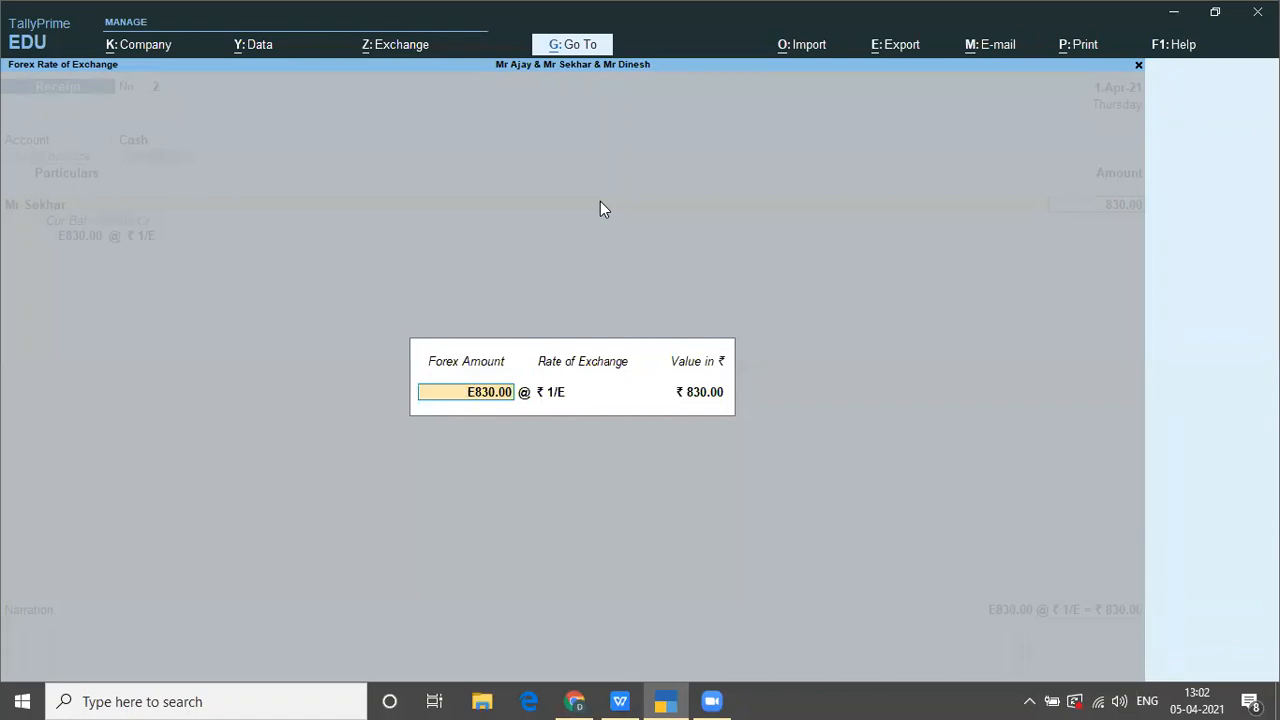
pyautogui.press('Return')
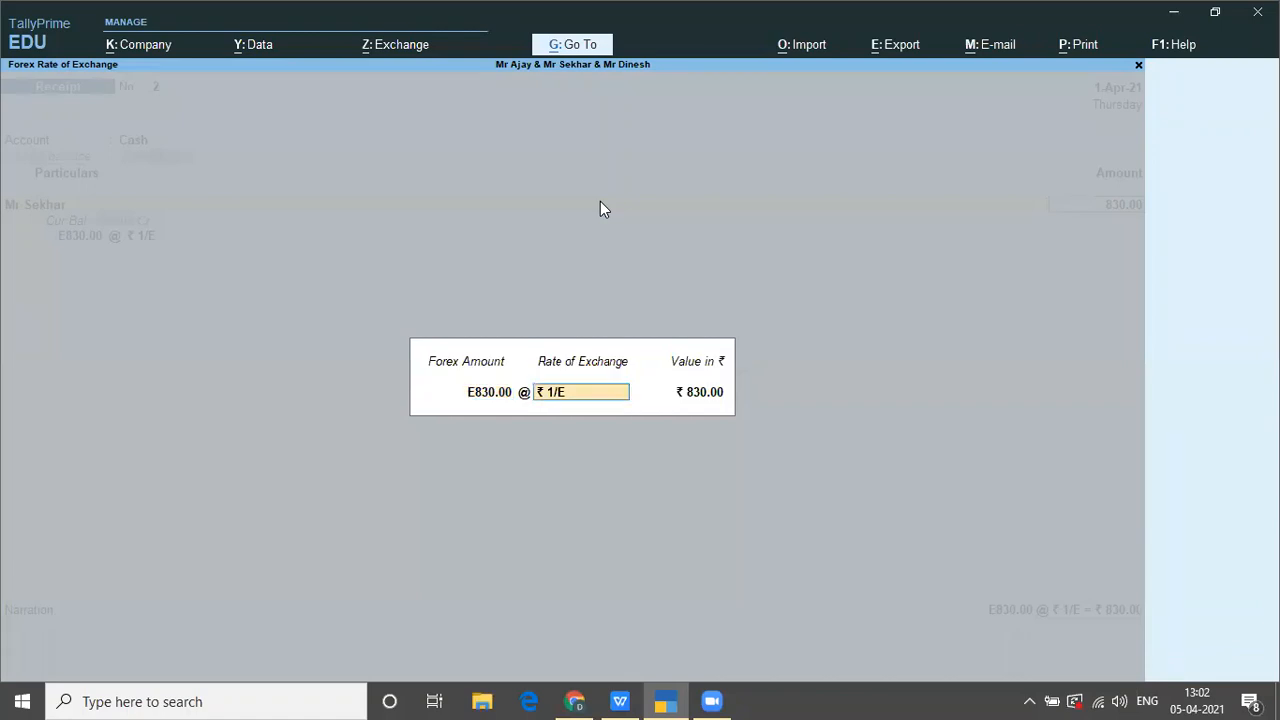
# Step: Check the euro exchange rate in the WPS Office document and set the TallyPrime receipt's rate of exchange to ₹71 per E
pyautogui.hotkey('alt', 'Tab')
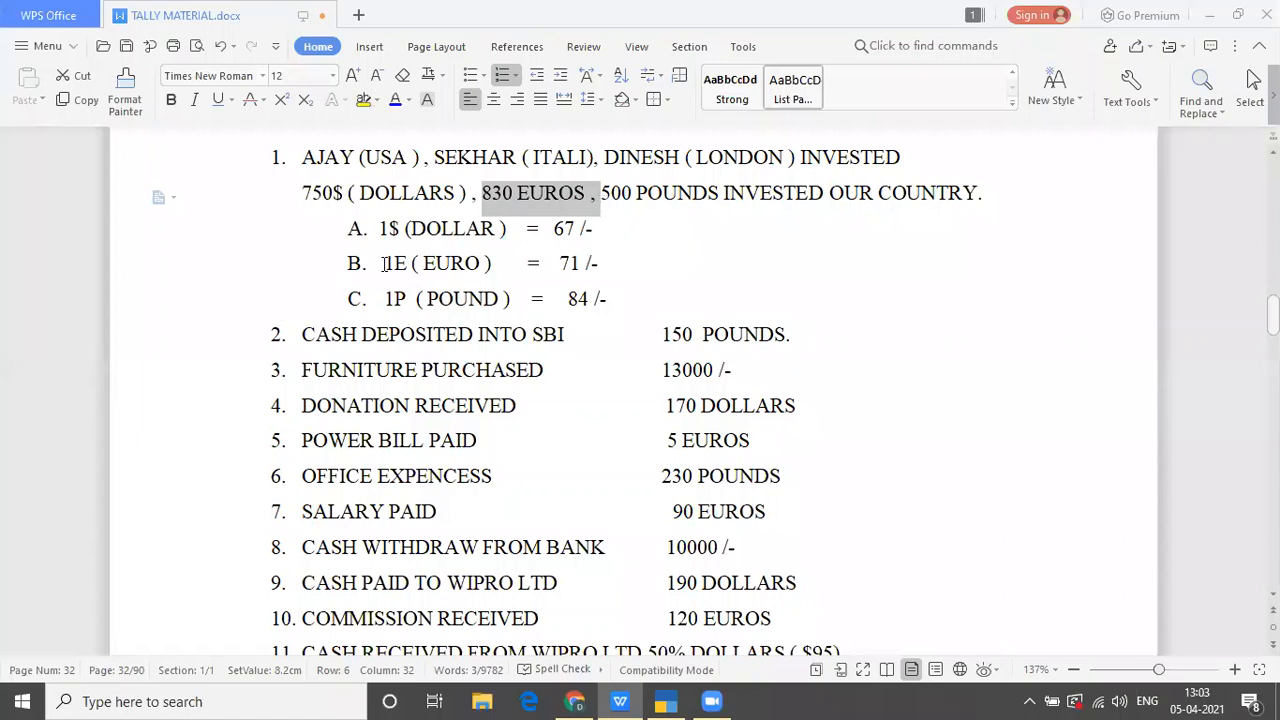
pyautogui.moveTo(384, 263); pyautogui.dragTo(594, 270)
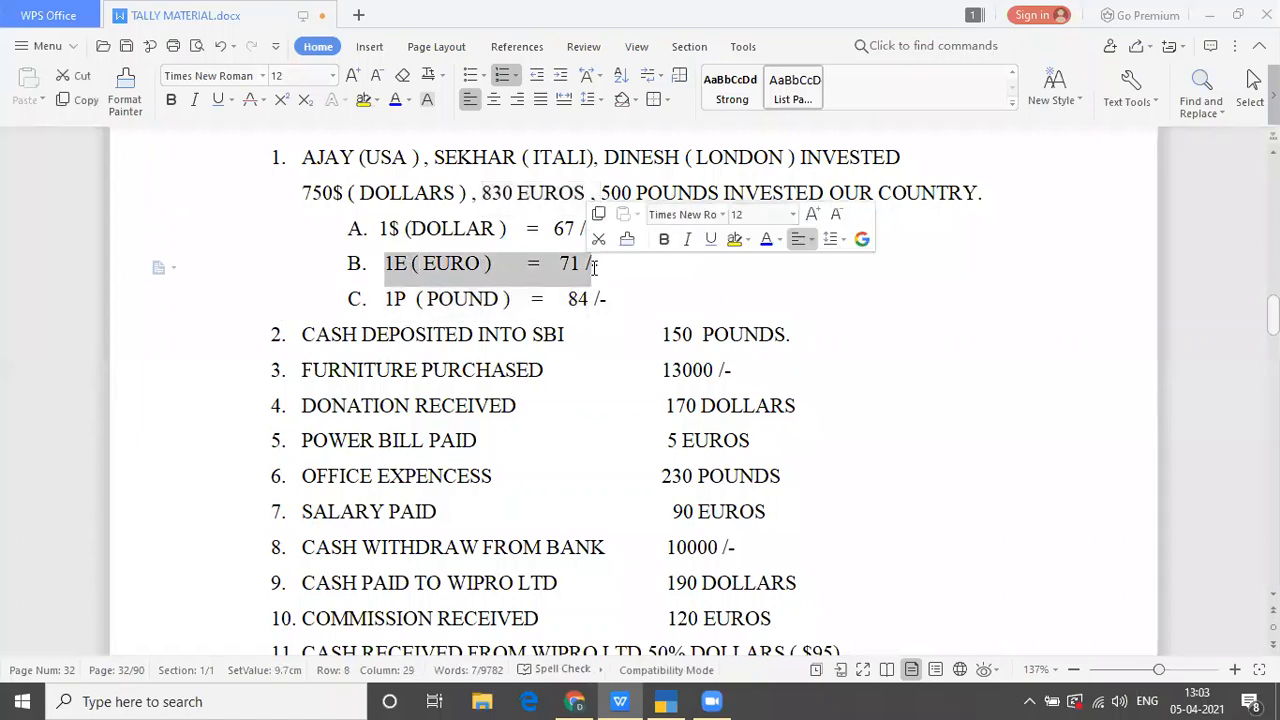
pyautogui.hotkey('alt', 'Tab')
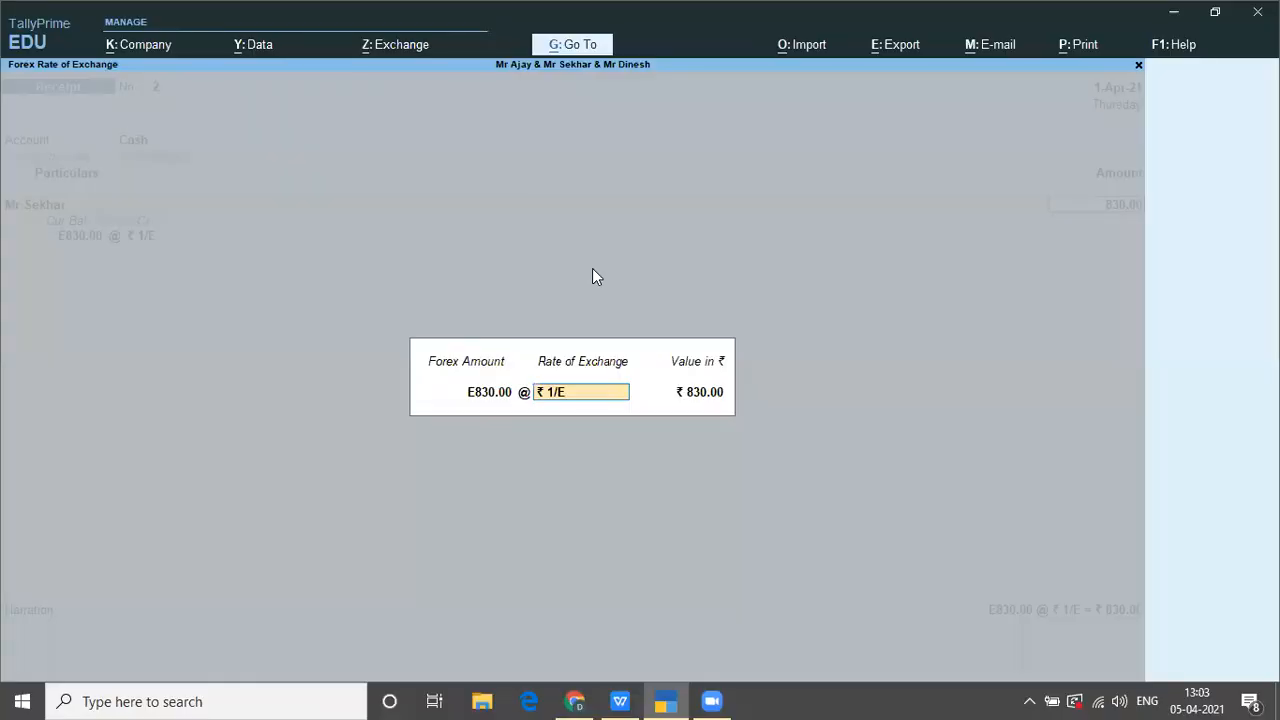
pyautogui.write('71')
pyautogui.press('Return')
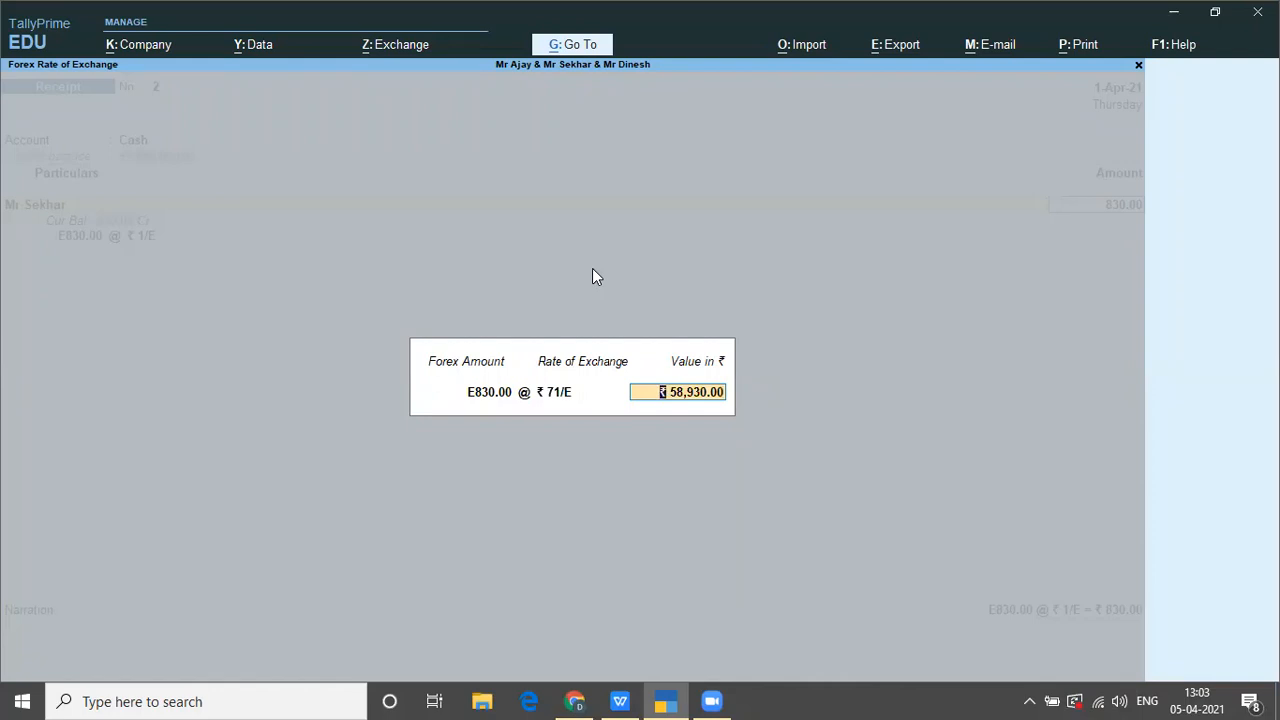
pyautogui.press('Return')
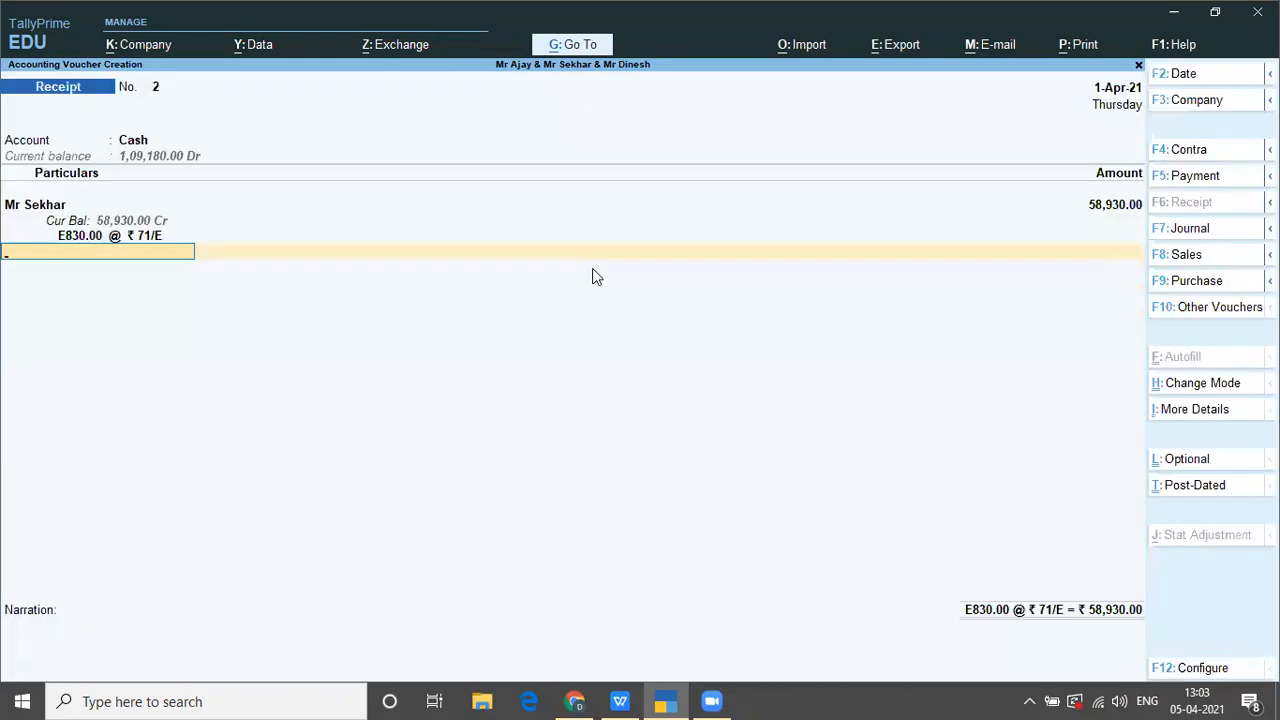
# Step: Finish the Italian partner's receipt voucher without a narration and save it
pyautogui.press('Return')
pyautogui.press('Return')
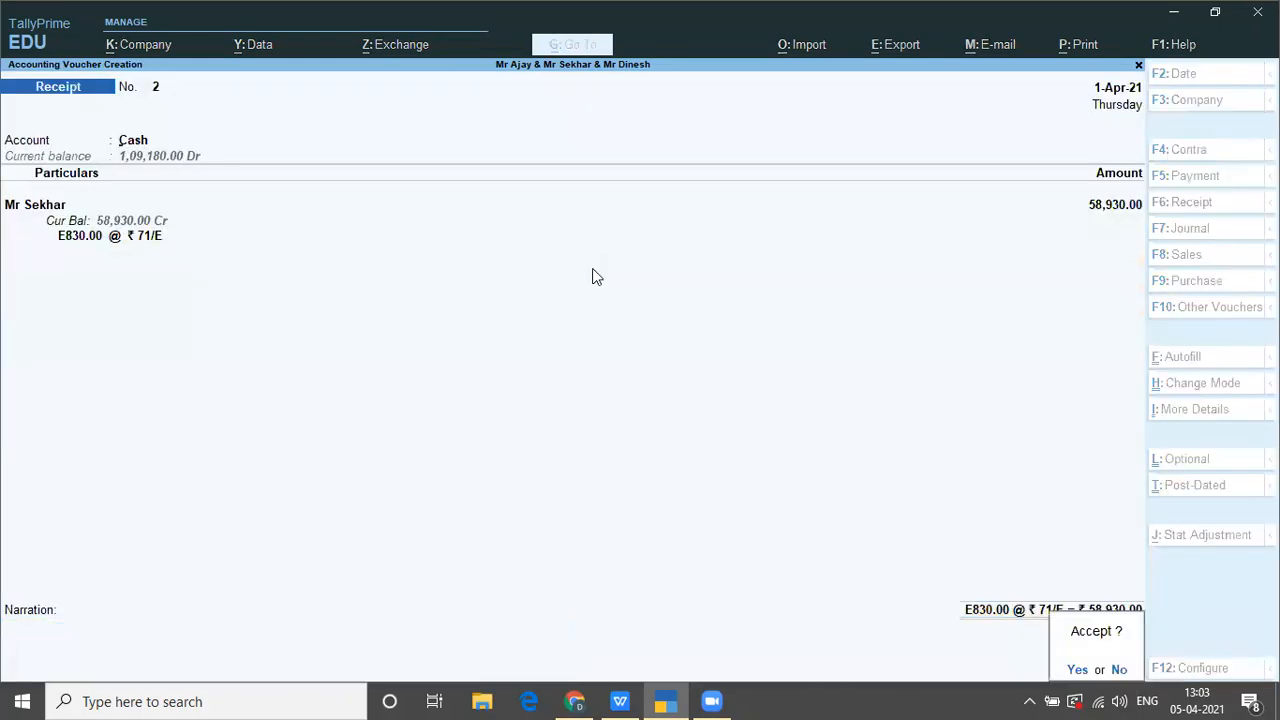
pyautogui.press('Return')
# Step: Set the new receipt voucher's account to Cash and select the ledger of the partner from London in the particulars
pyautogui.write('Cash')
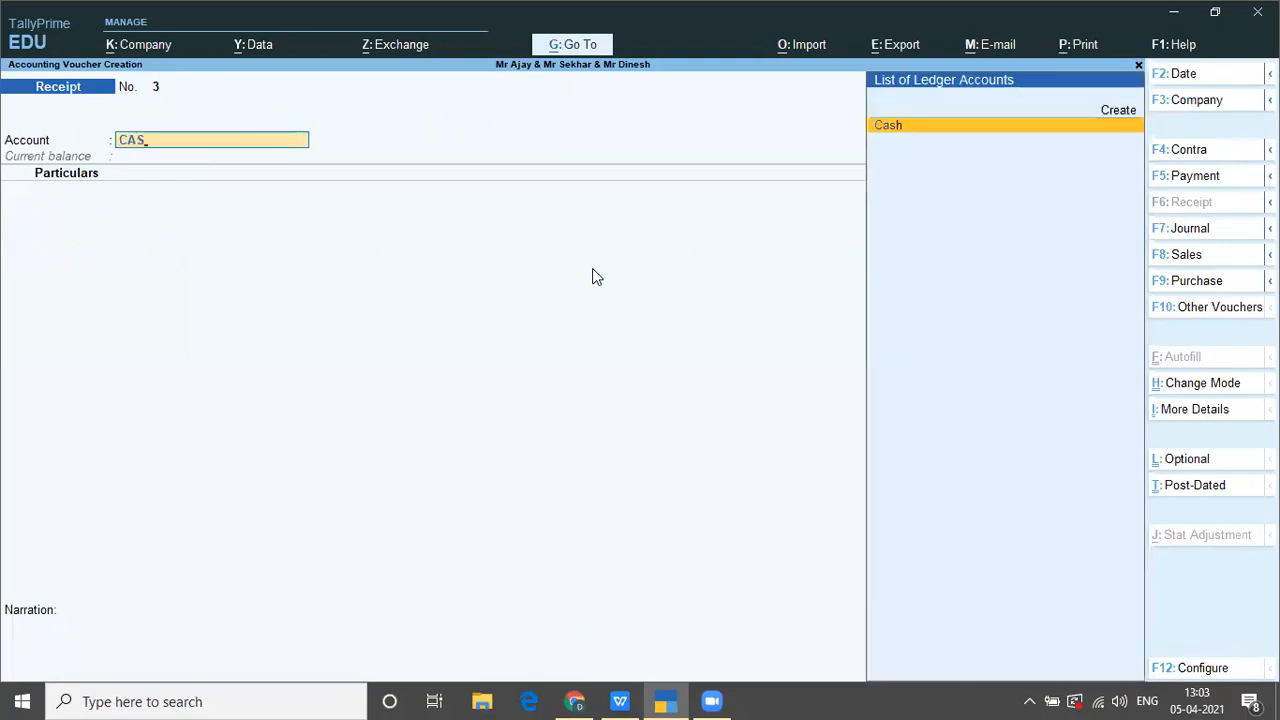
pyautogui.press('Return')
pyautogui.write('MR')
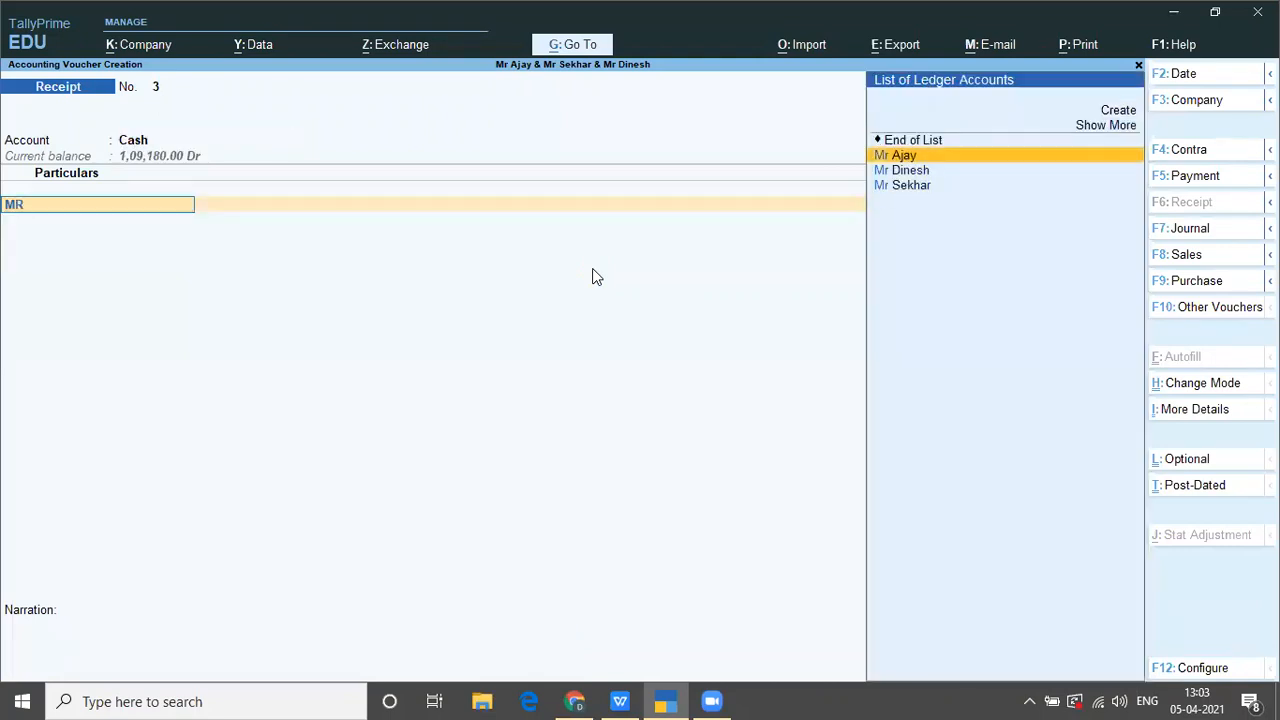
pyautogui.press('Down')
pyautogui.press('Return')
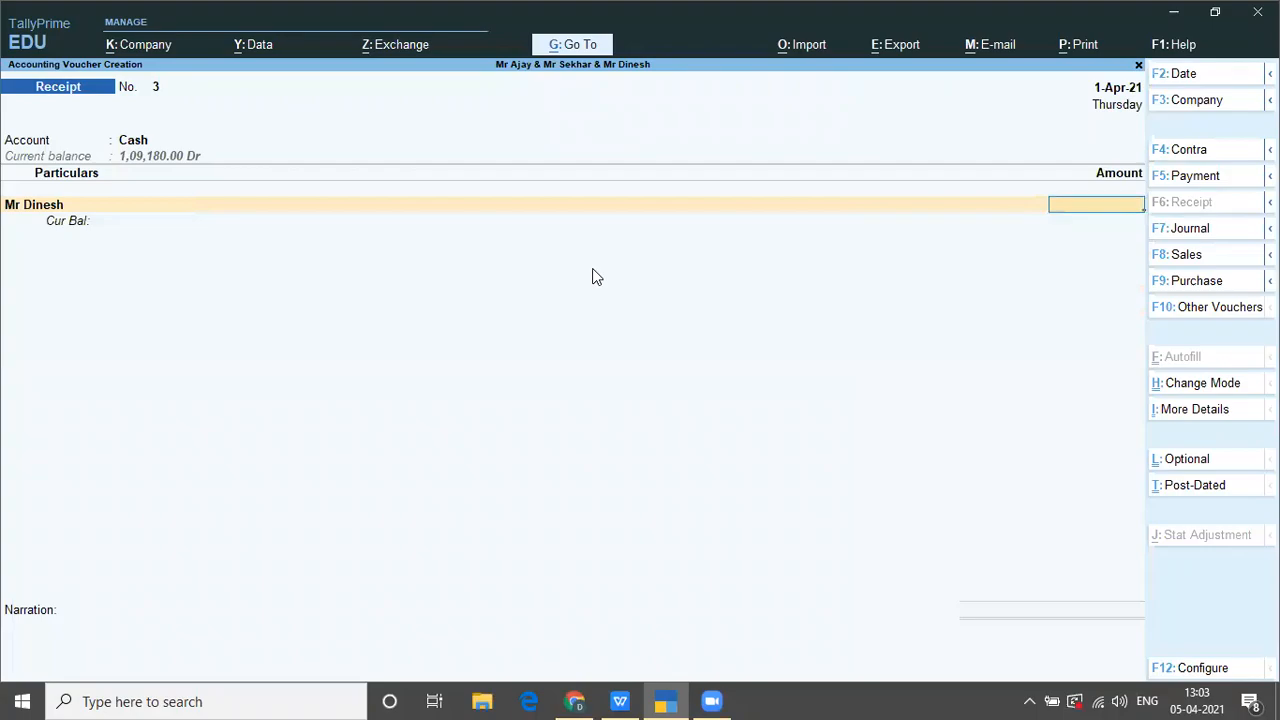
# Step: Check the London partner's investment in the WPS Office document and enter 500P as the amount in the TallyPrime receipt
pyautogui.hotkey('alt', 'Tab')
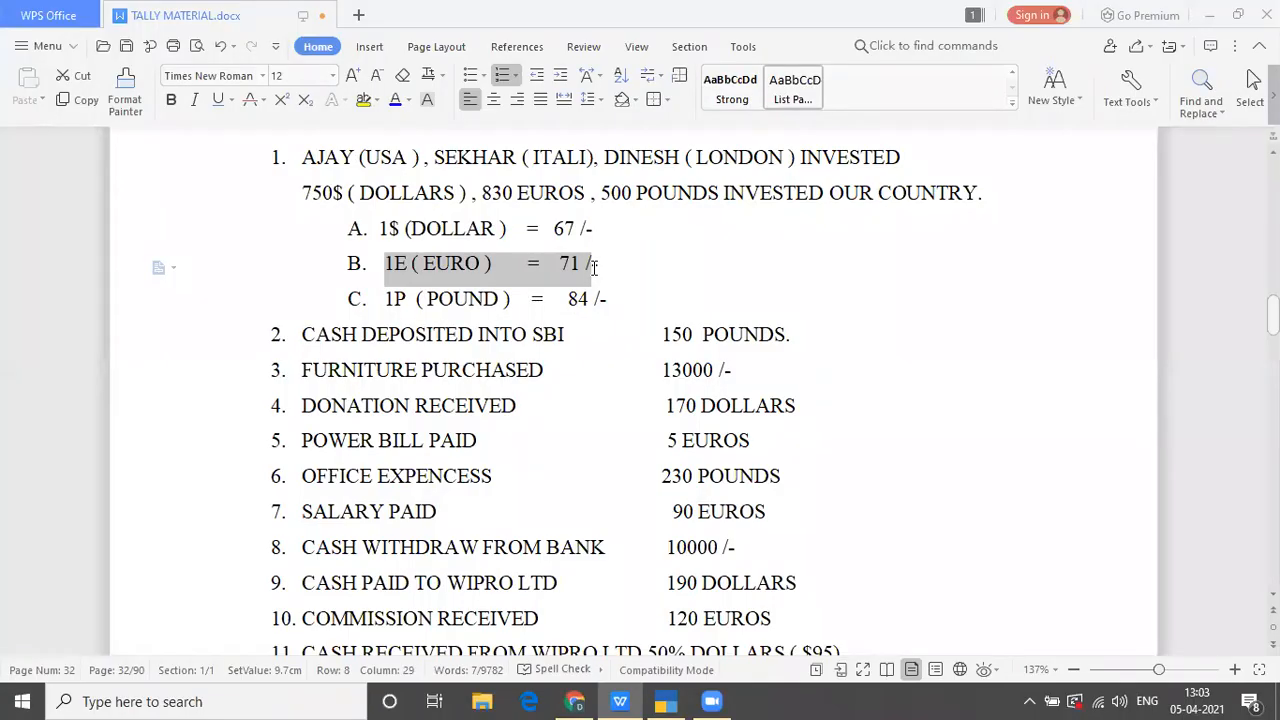
pyautogui.hotkey('alt', 'Tab')
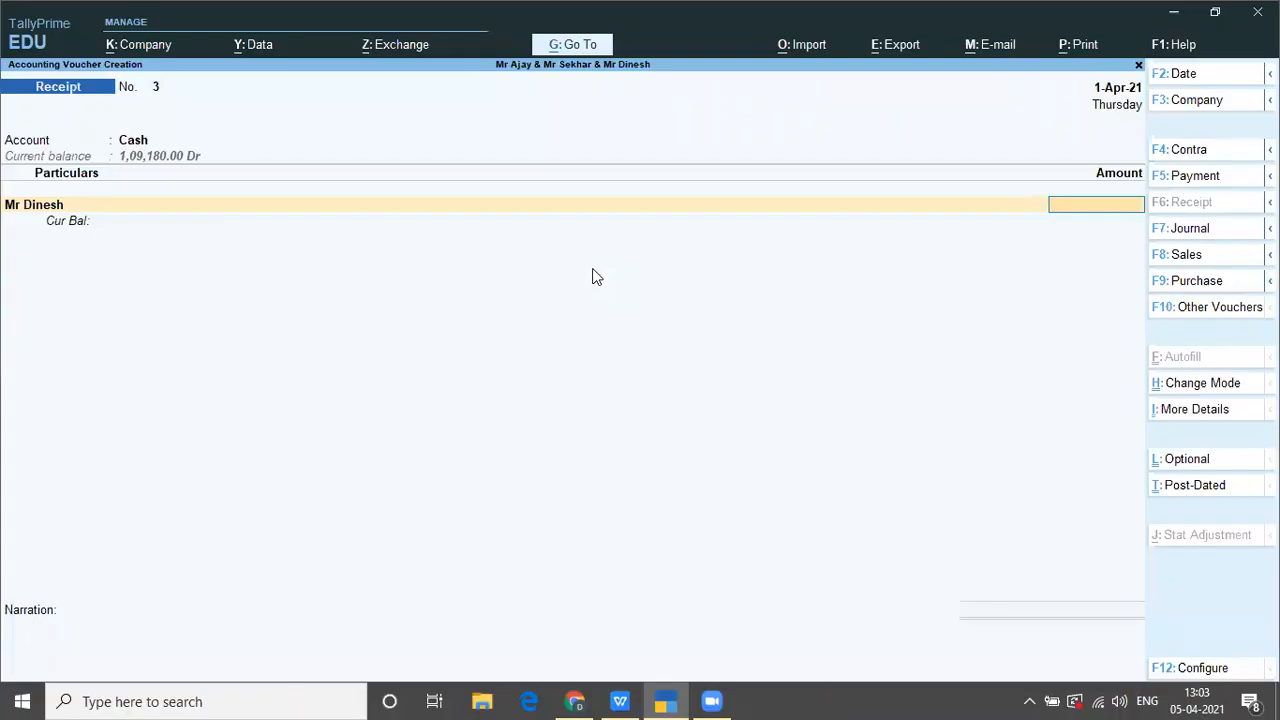
pyautogui.write('500P')
pyautogui.press('Return')
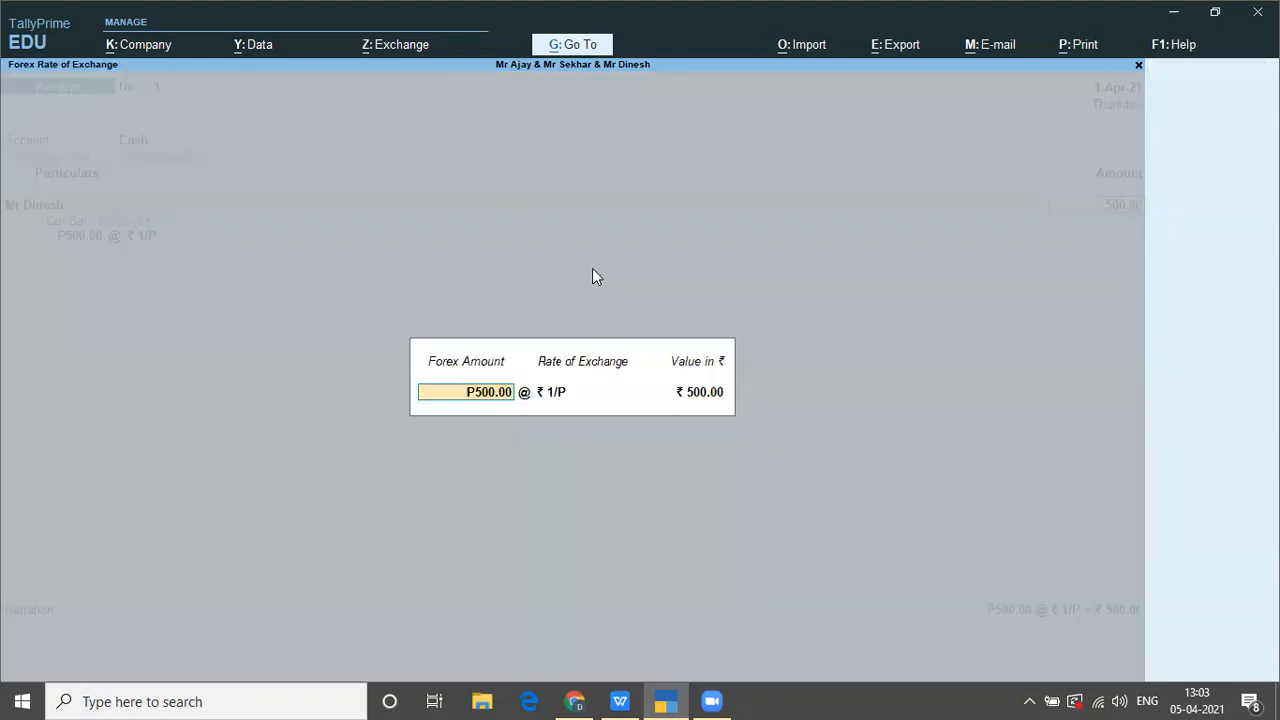
pyautogui.press('Return')
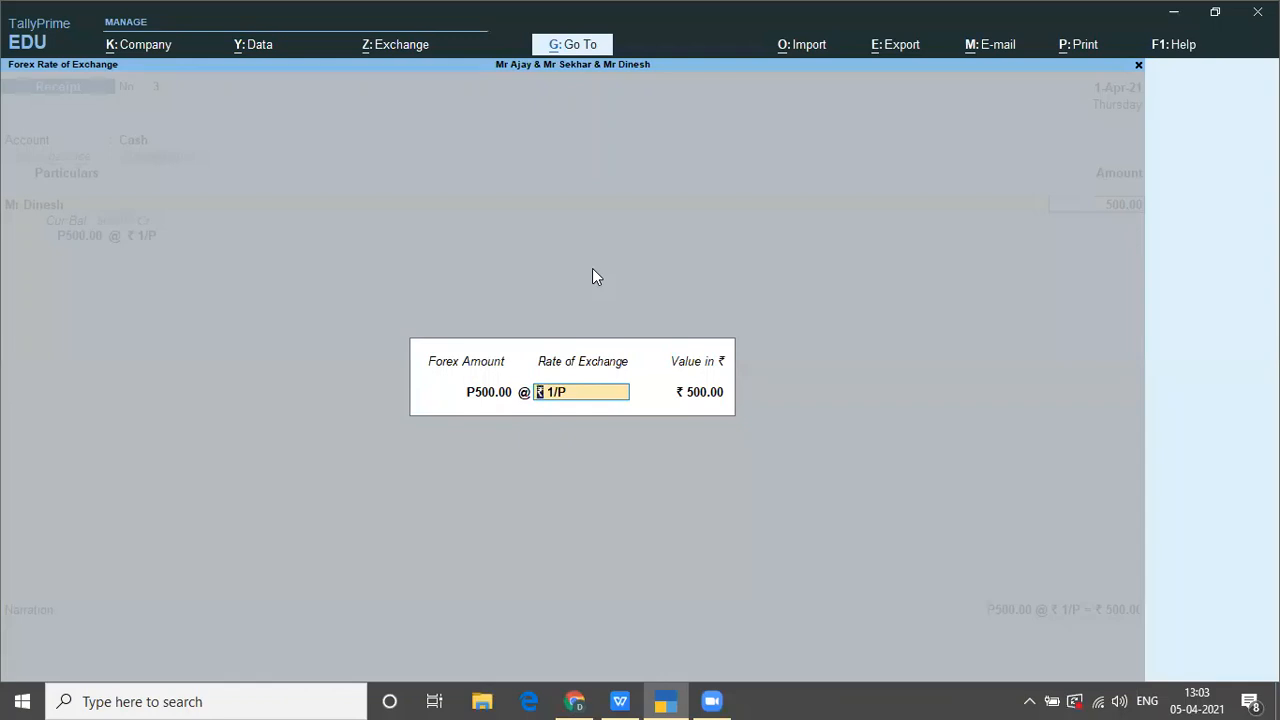
# Step: Check the pound exchange rate in the WPS Office document and set the TallyPrime receipt's rate of exchange to ₹84 per P
pyautogui.hotkey('alt', 'Tab')
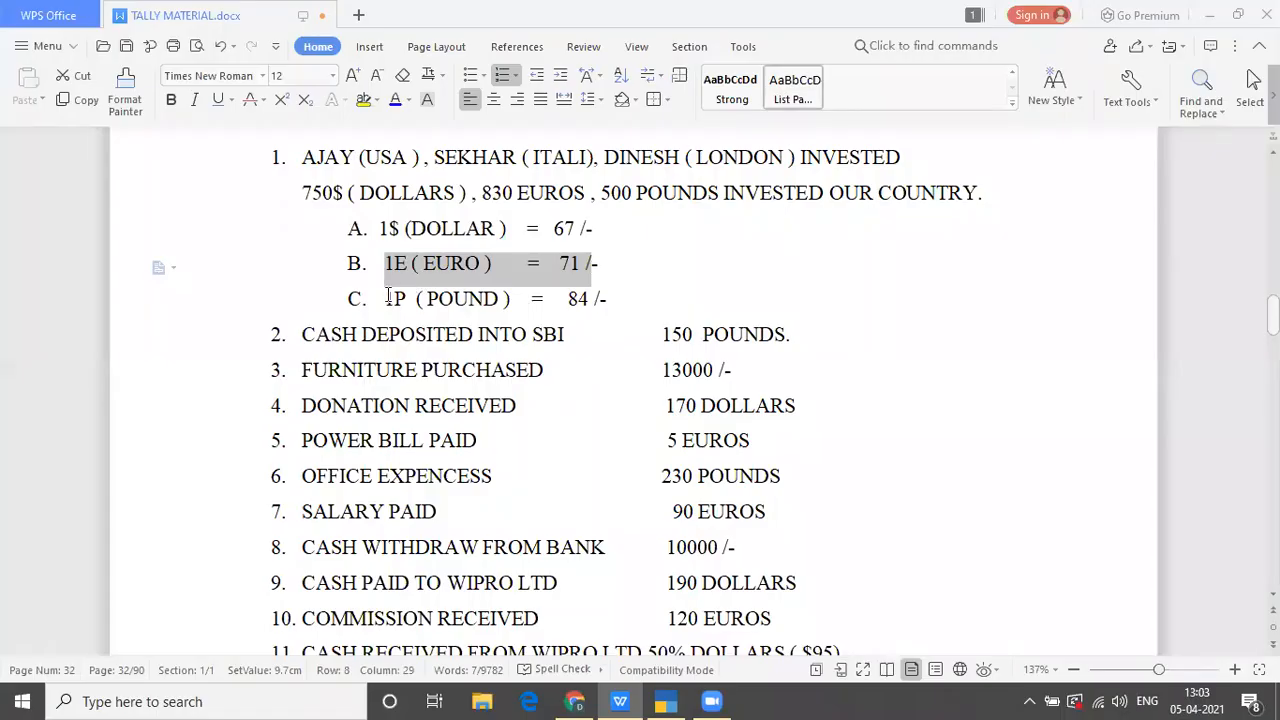
pyautogui.moveTo(387, 298); pyautogui.dragTo(593, 298)
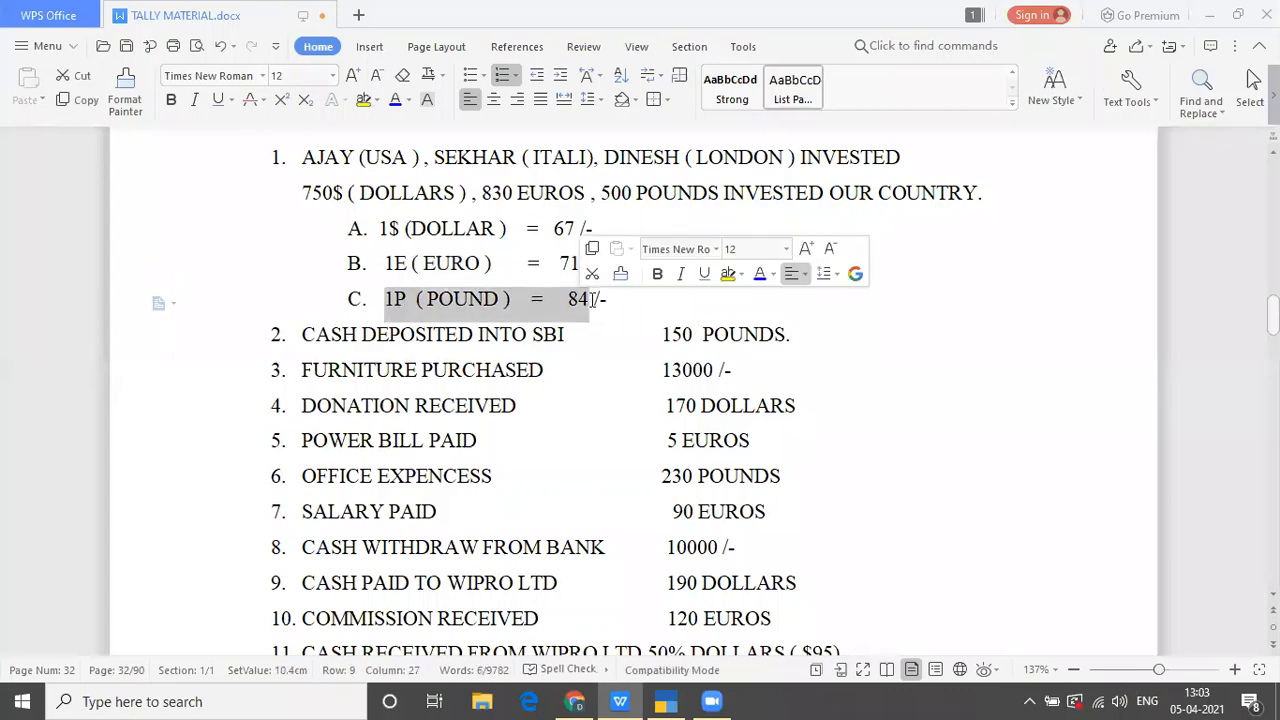
pyautogui.hotkey('alt', 'Tab')
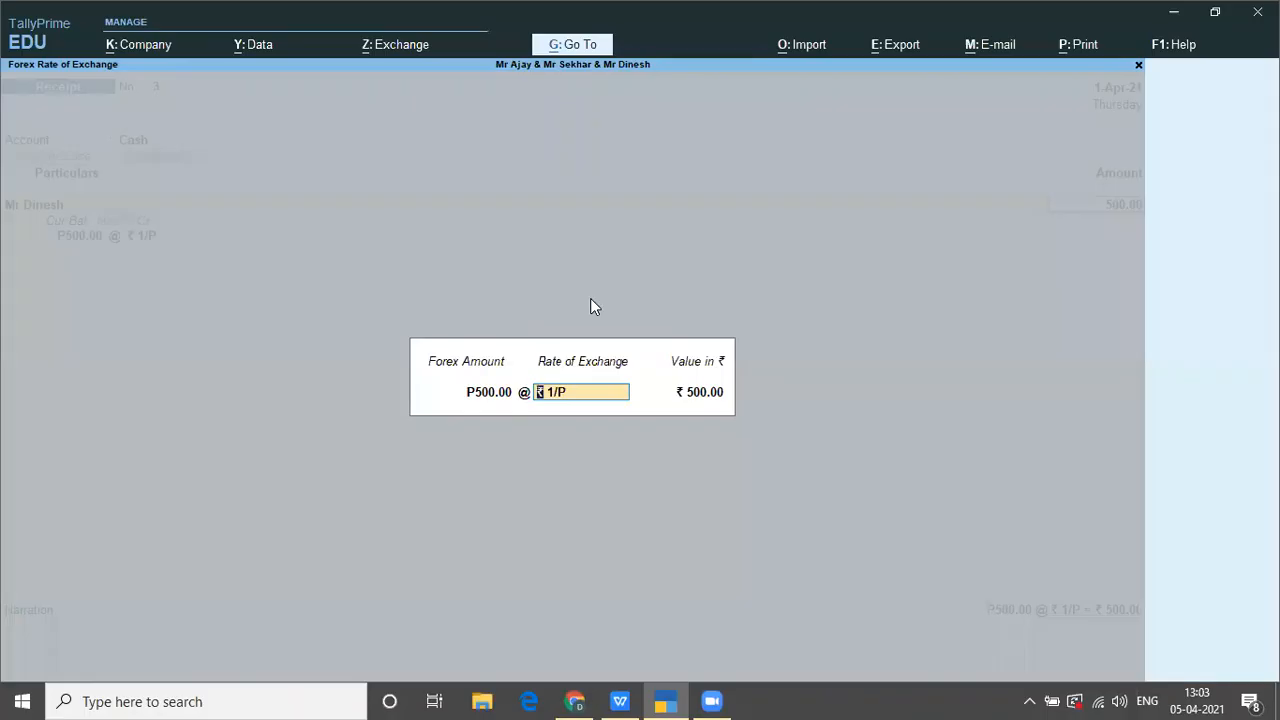
pyautogui.write('84')
pyautogui.press('Return')
pyautogui.press('Return')
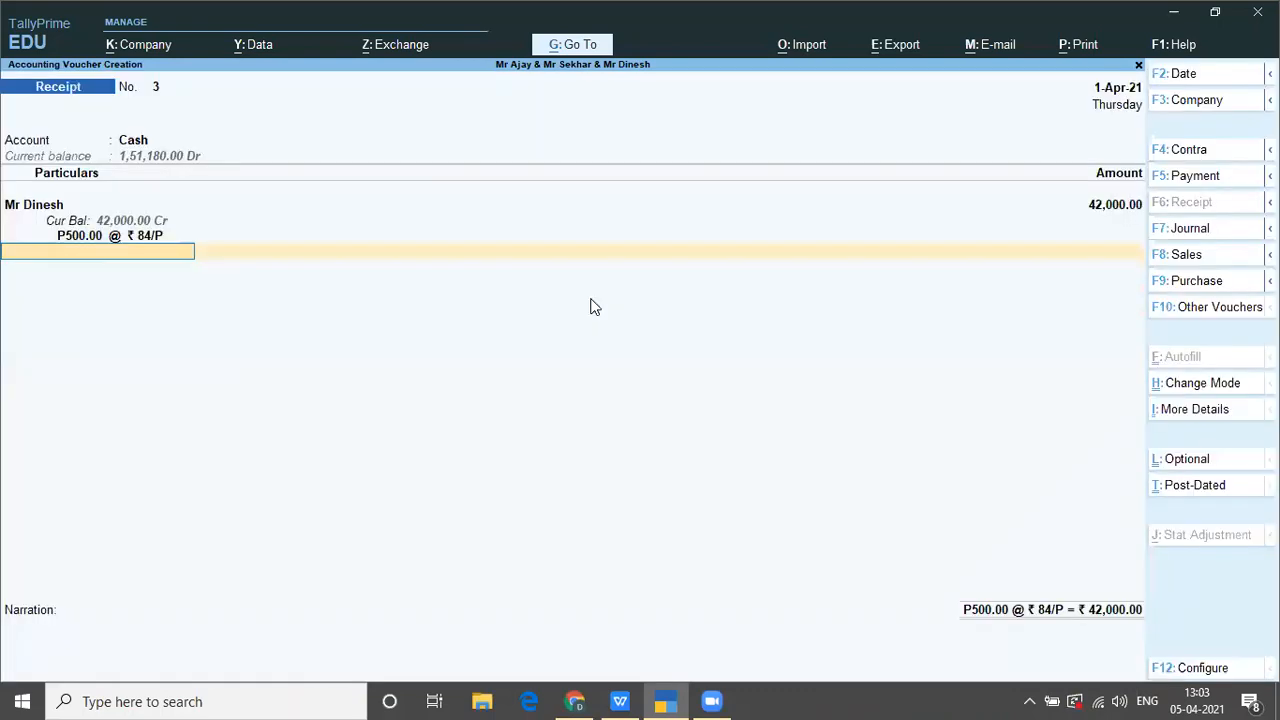
# Step: Save the London partner's receipt voucher without a narration
pyautogui.press('Return')
pyautogui.press('Return')
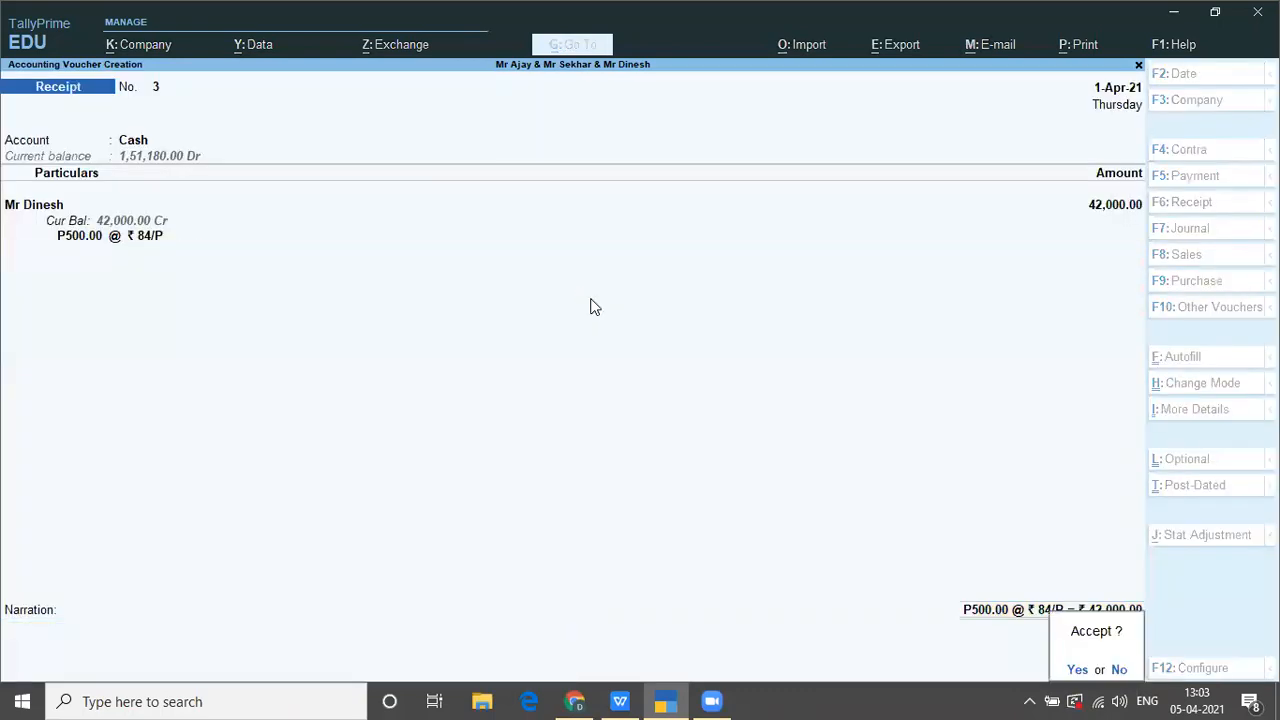
pyautogui.press('Return')
pyautogui.press('Escape')
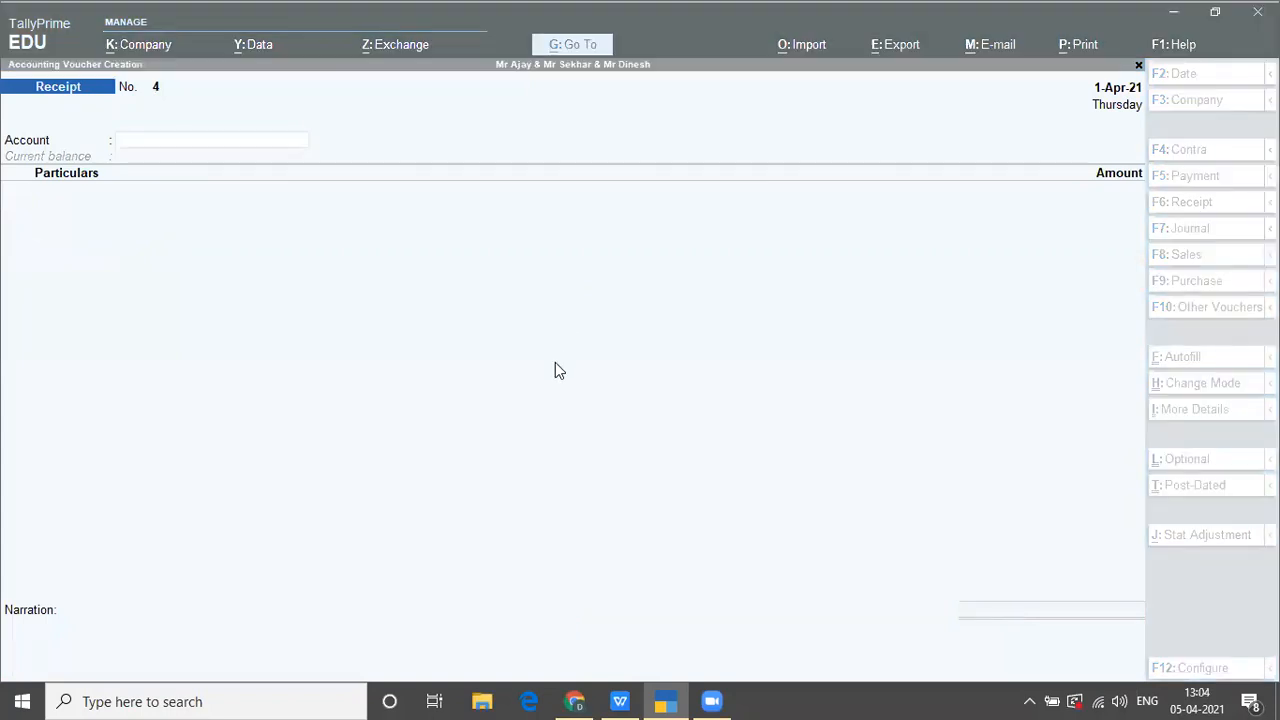
# Step: Check transaction 2 in the WPS Office document, and start a TallyPrime contra voucher with account Sbi and Cash in the particulars
pyautogui.hotkey('alt', 'Tab')
pyautogui.hotkey('alt', 'Tab')
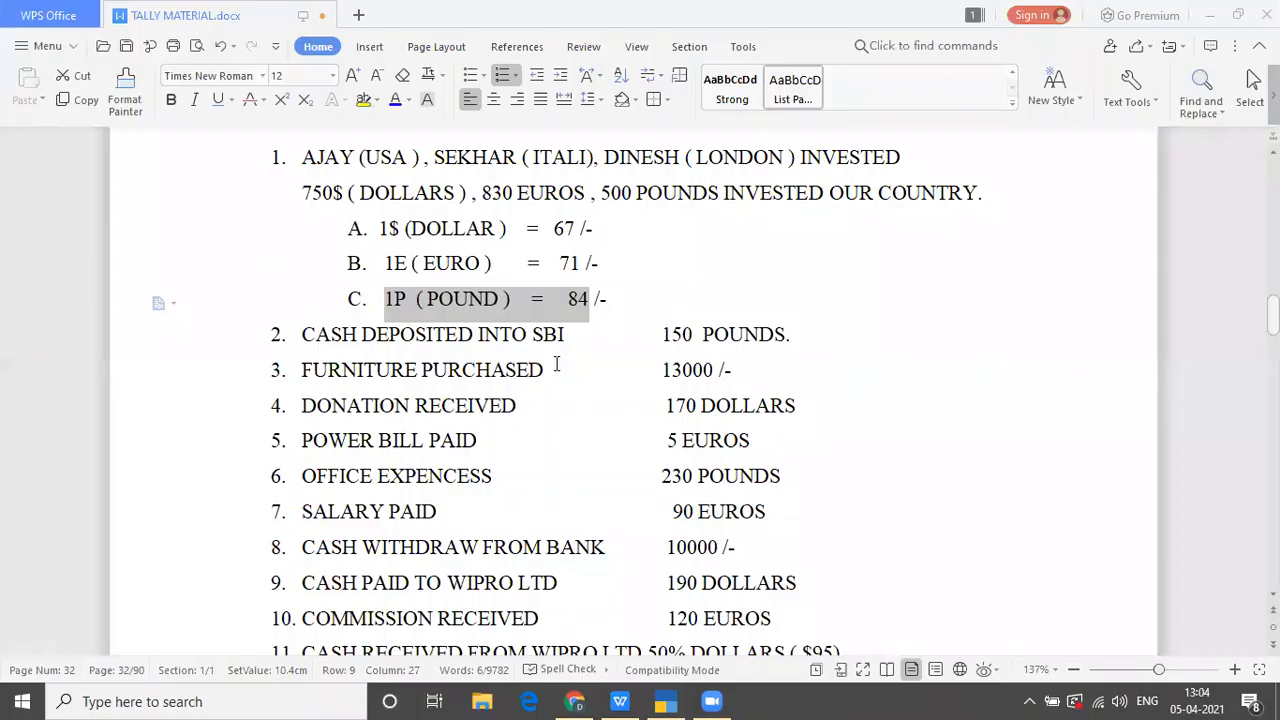
pyautogui.doubleClick(306, 334)
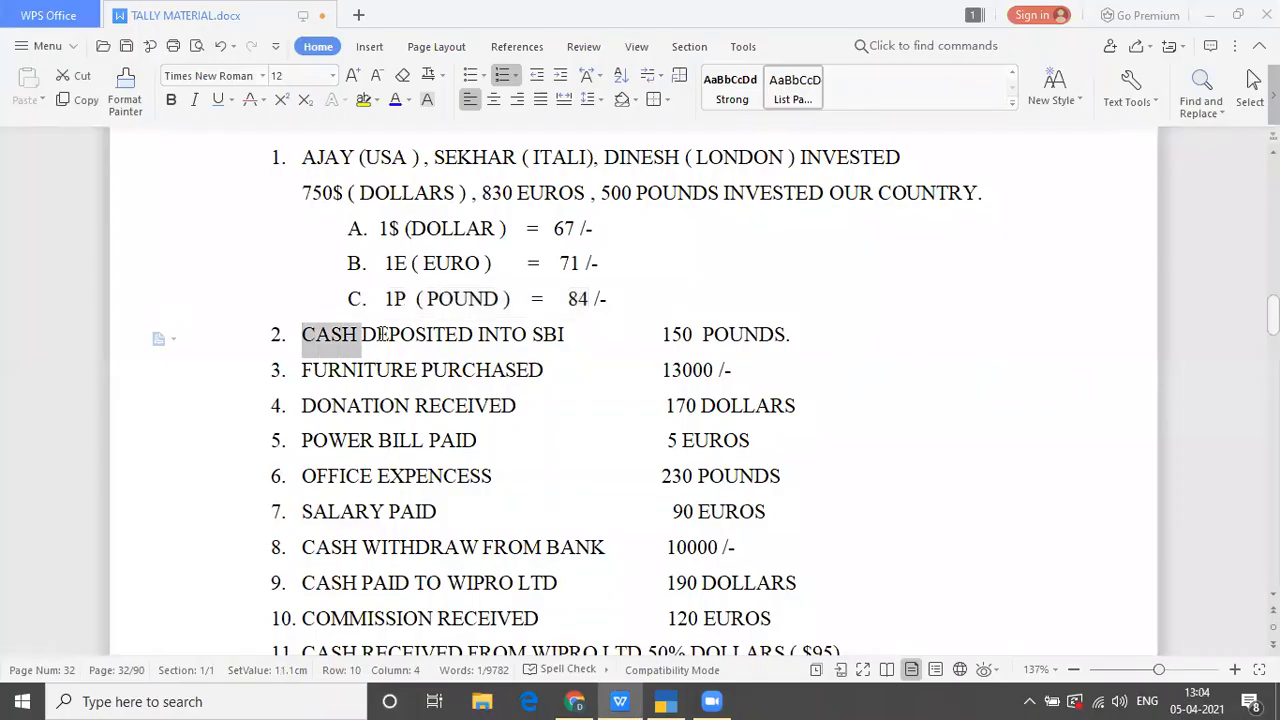
pyautogui.moveTo(383, 334); pyautogui.dragTo(570, 345)
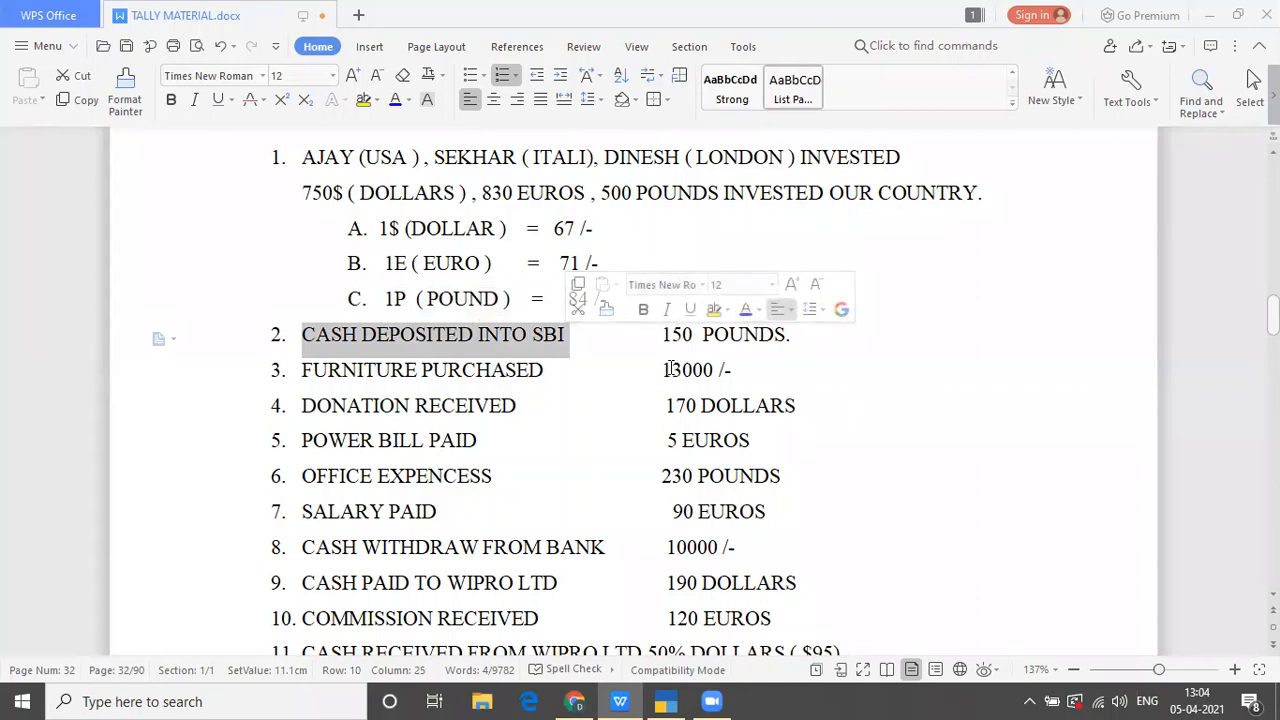
pyautogui.hotkey('alt', 'Tab')
pyautogui.hotkey('alt', 'Tab')
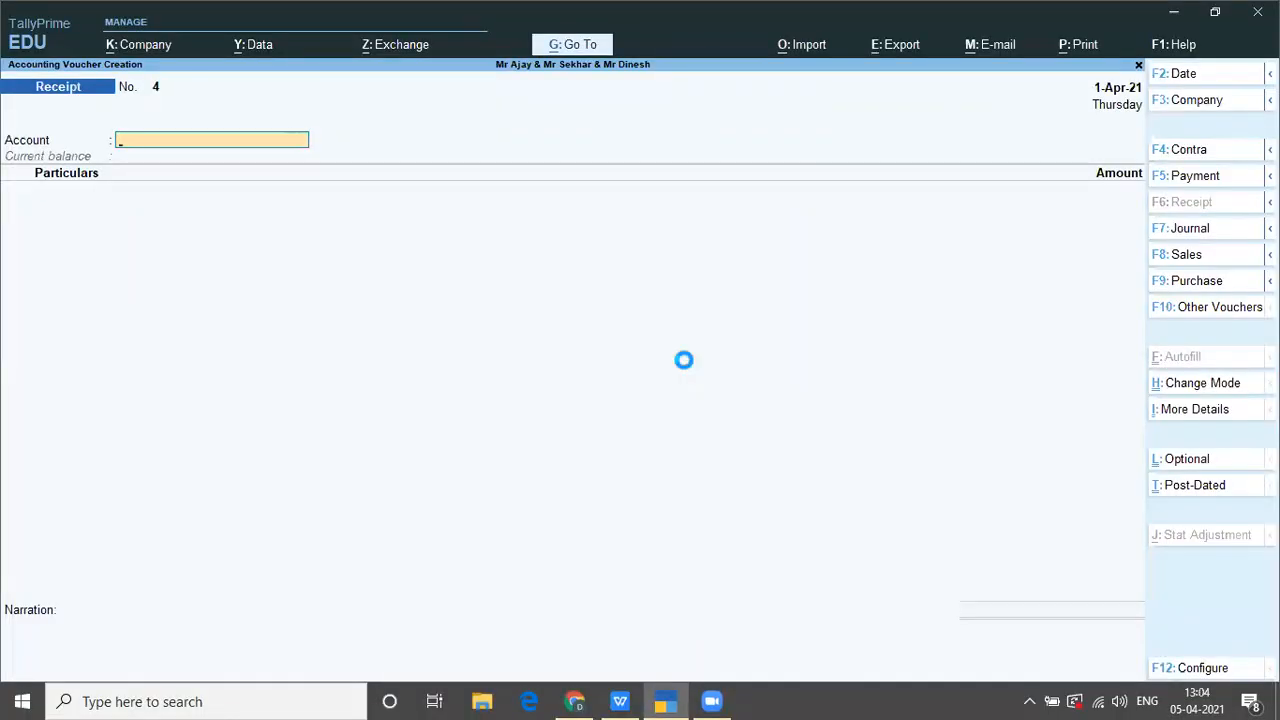
pyautogui.press('F4')
pyautogui.write('sb')
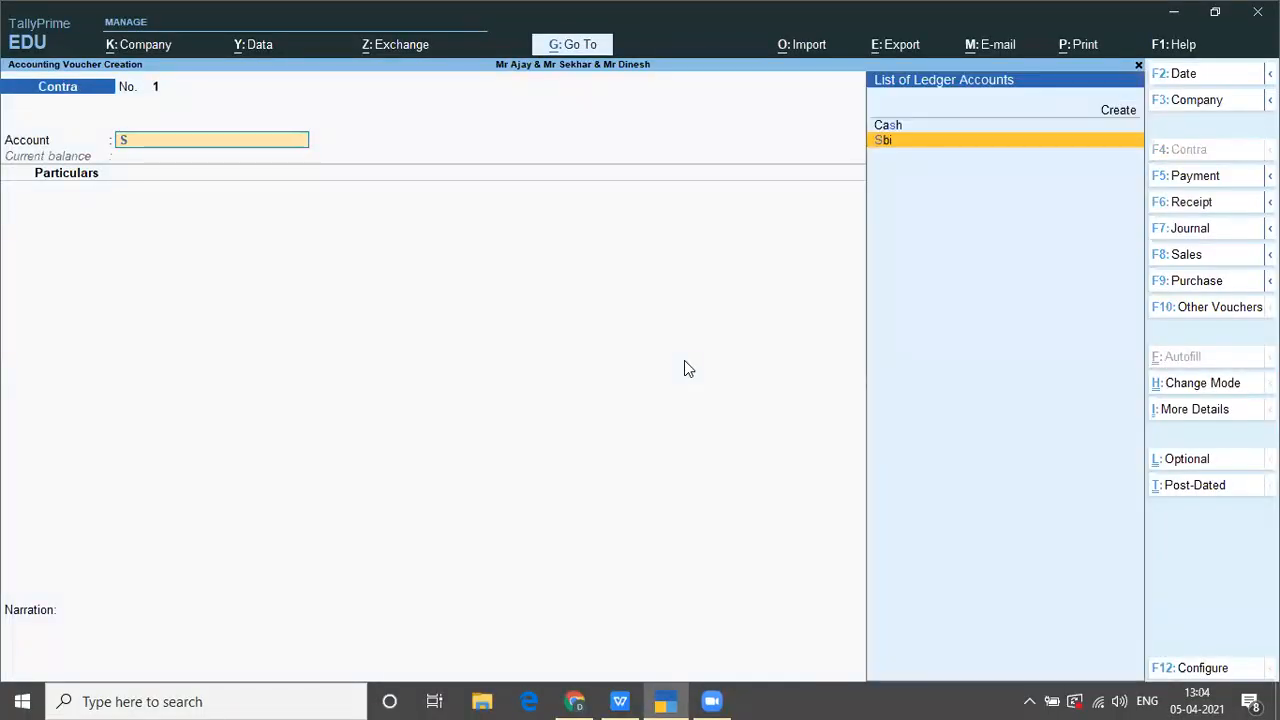
pyautogui.press('Return')
pyautogui.write('CAS')
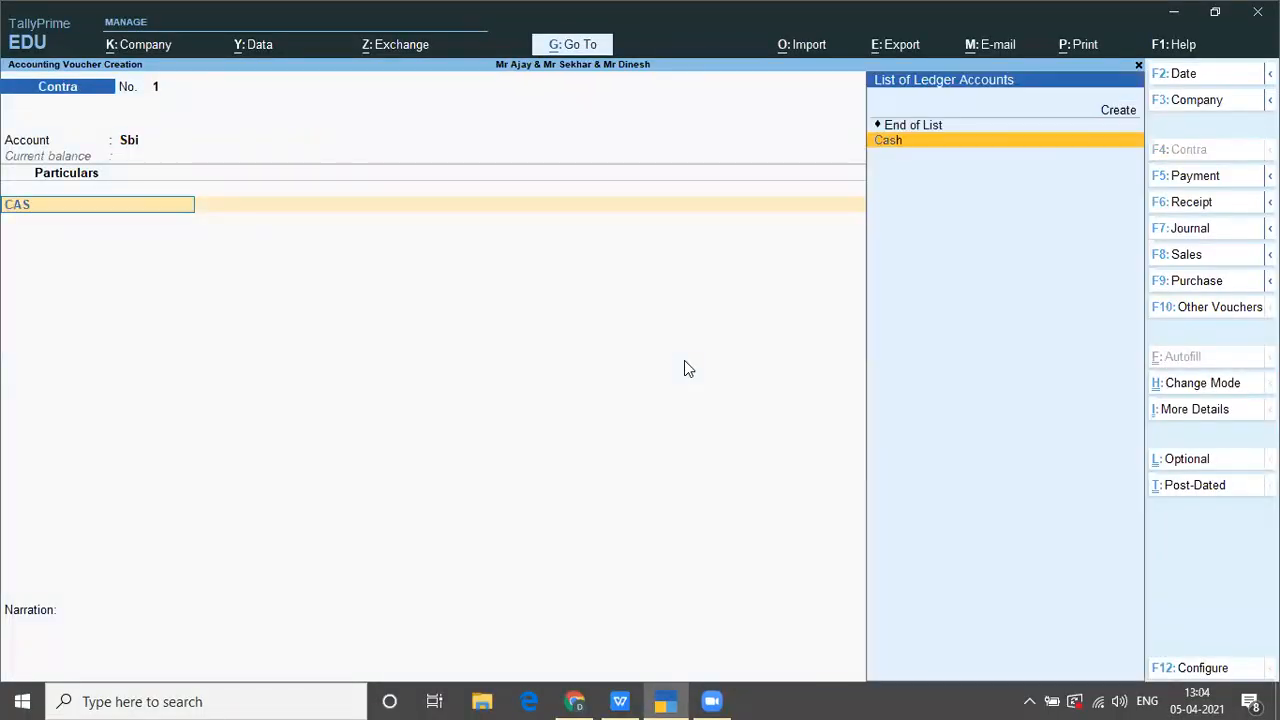
pyautogui.press('Return')
# Step: Enter 150P as the contra voucher's Cash amount and keep the exchange rate of ₹84 per P
pyautogui.write('150')
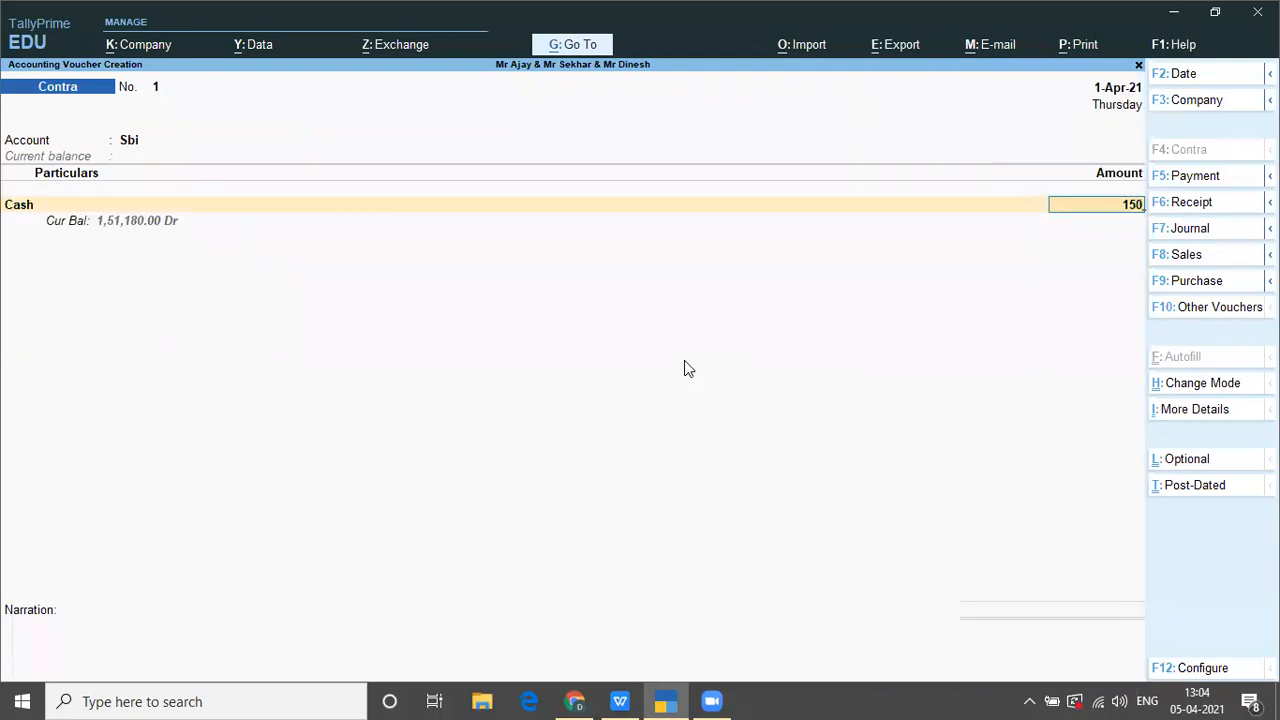
pyautogui.write('P')
pyautogui.press('Return')
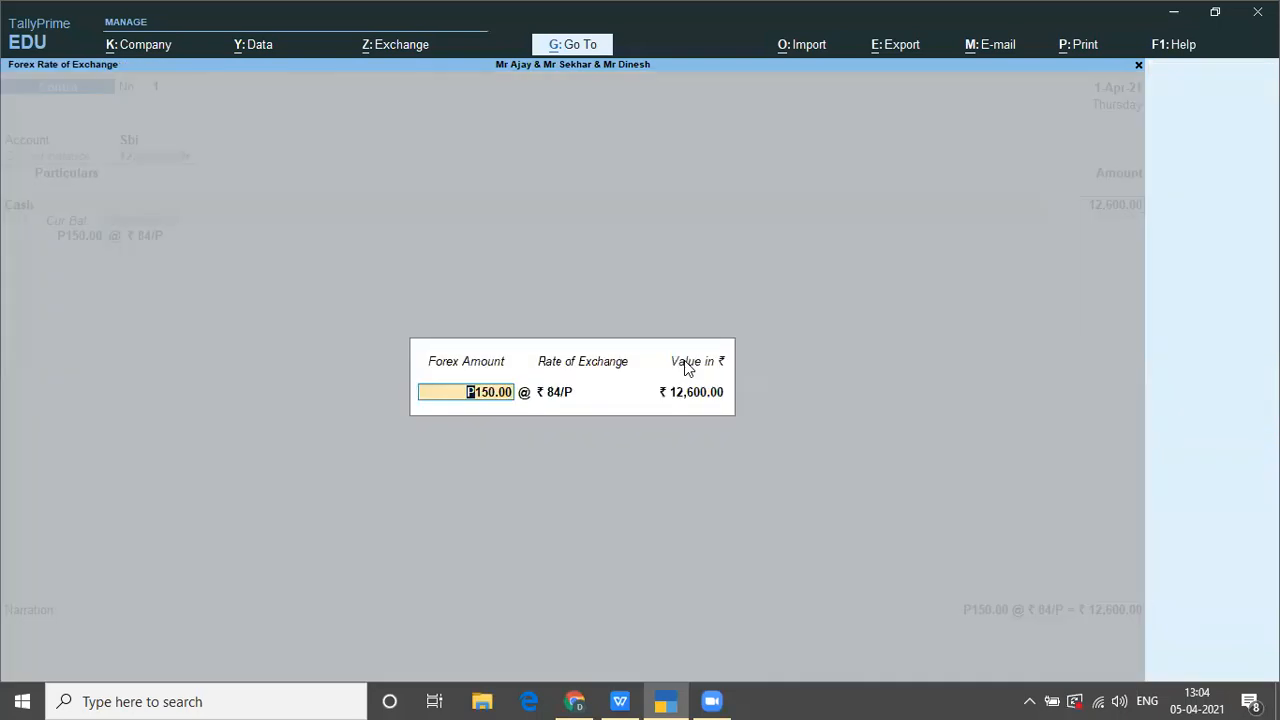
pyautogui.press('Return')
pyautogui.hotkey('alt', 'Tab')
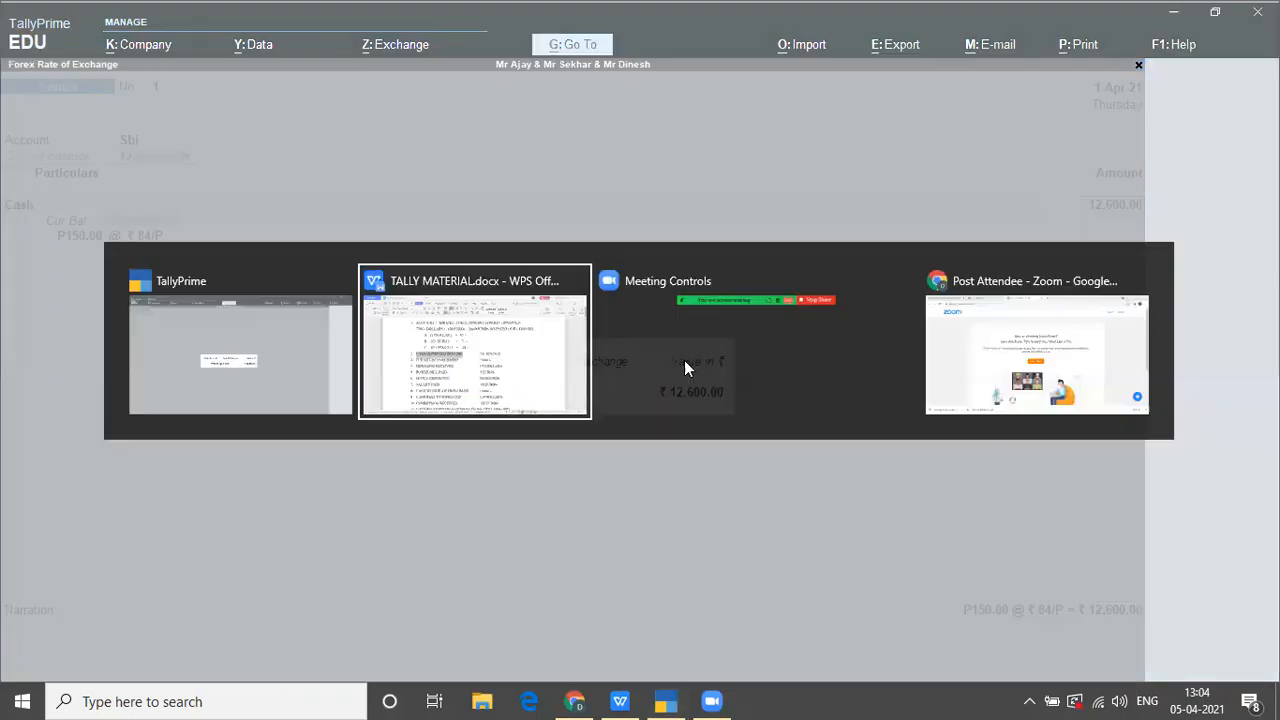
pyautogui.hotkey('alt', 'Tab')
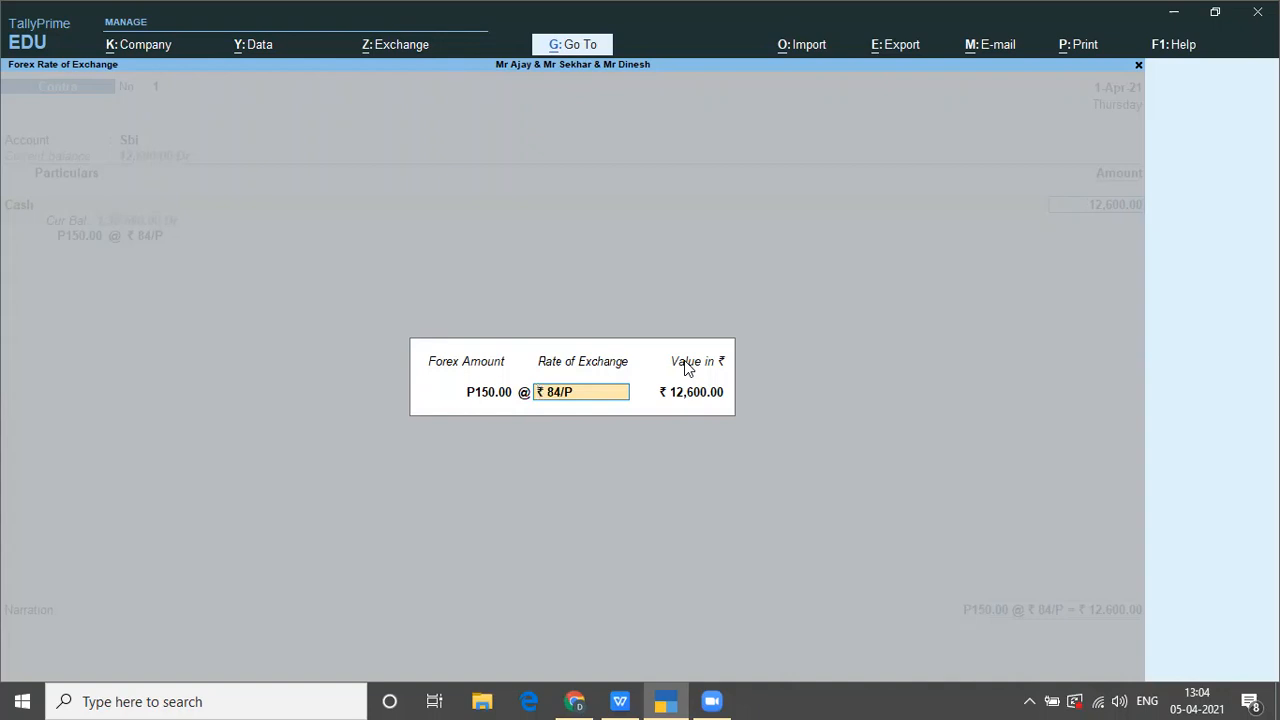
pyautogui.press('Return')
pyautogui.press('Return')
pyautogui.press('Return')
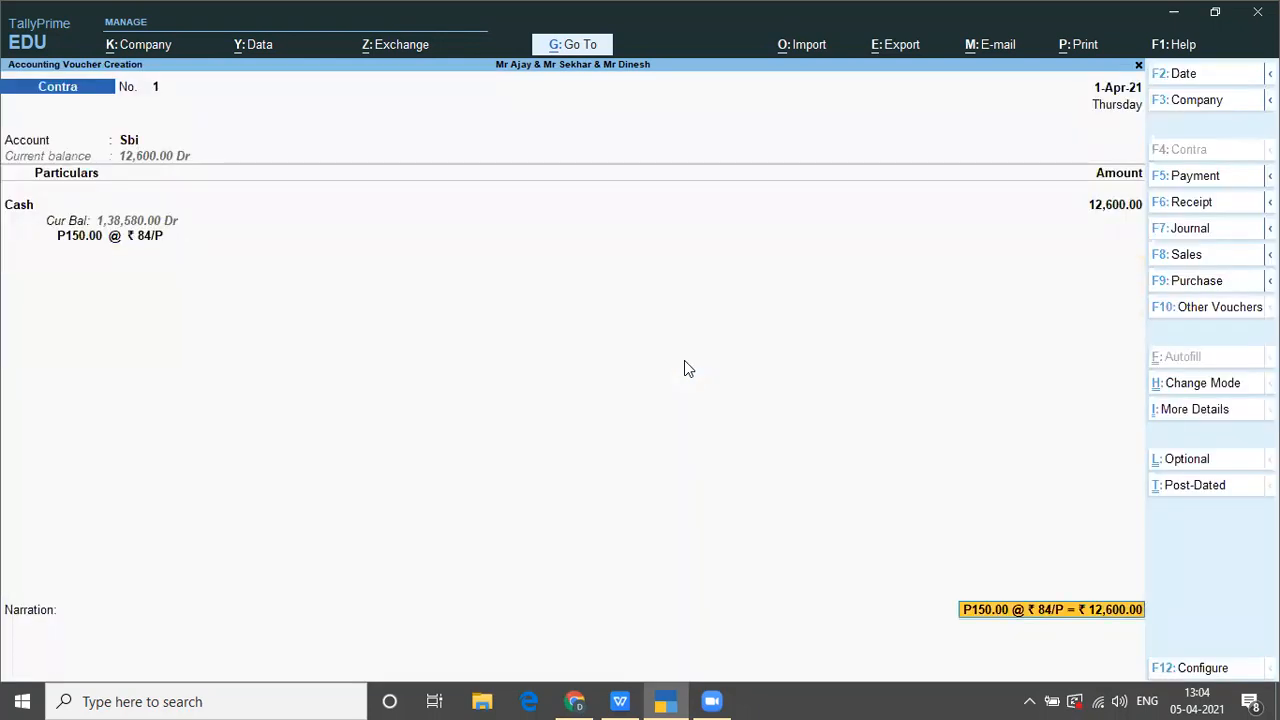
# Step: Accept the default bank allocation for Sbi and leave the contra voucher's narration blank
pyautogui.press('Return')
pyautogui.press('Return')
pyautogui.press('Return')
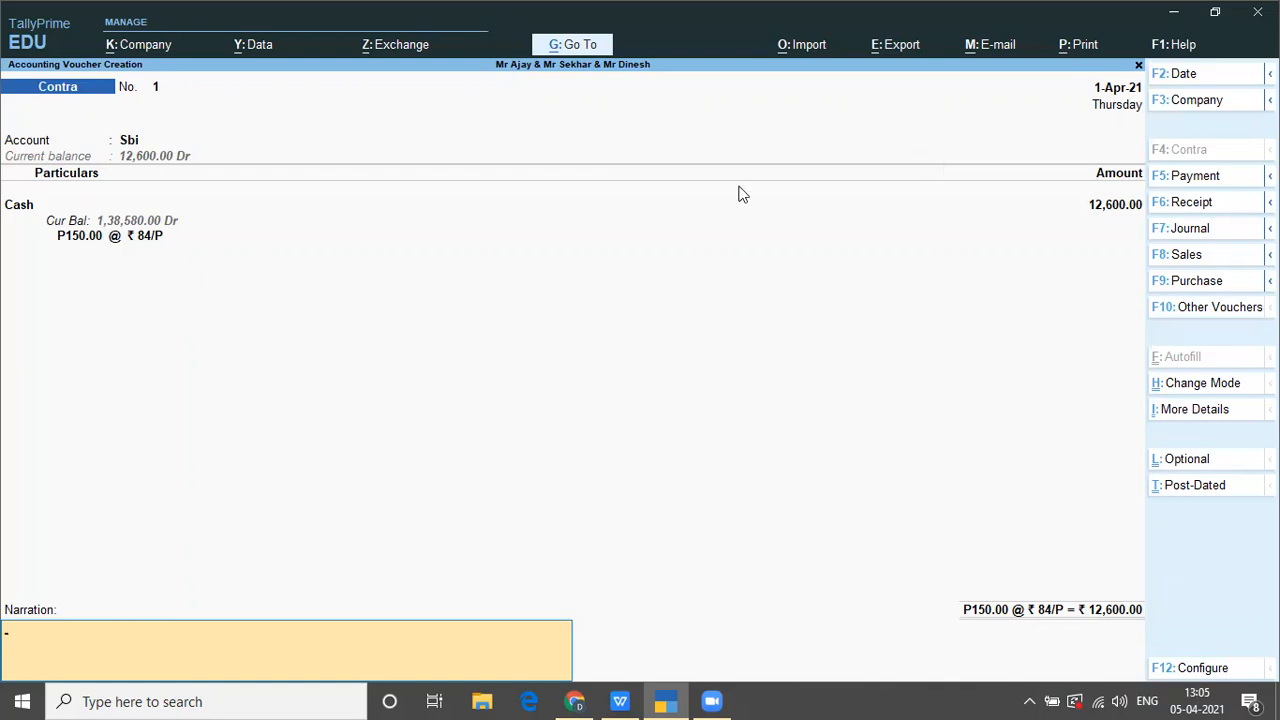
pyautogui.press('Return')
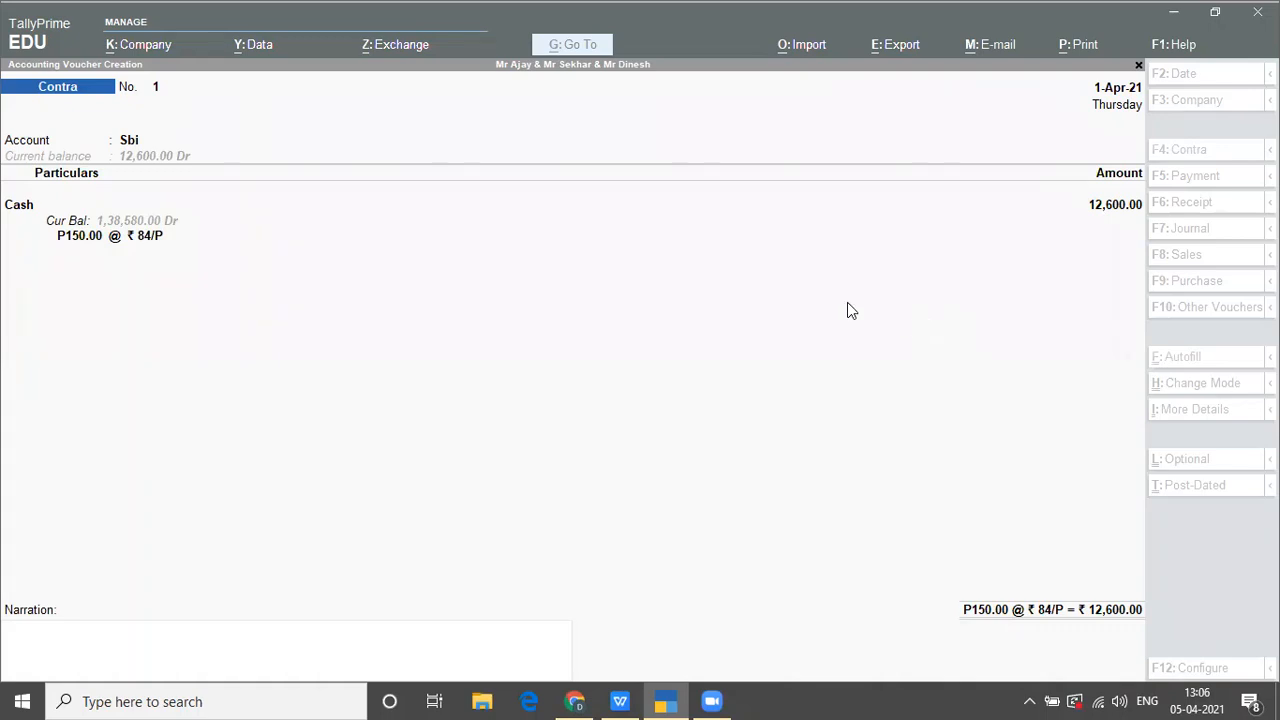
# Step: Go back to the contra voucher's Cash line and review its forex entry of P150 at ₹84 per P
pyautogui.press('BackSpace')
pyautogui.press('BackSpace')
pyautogui.press('BackSpace')
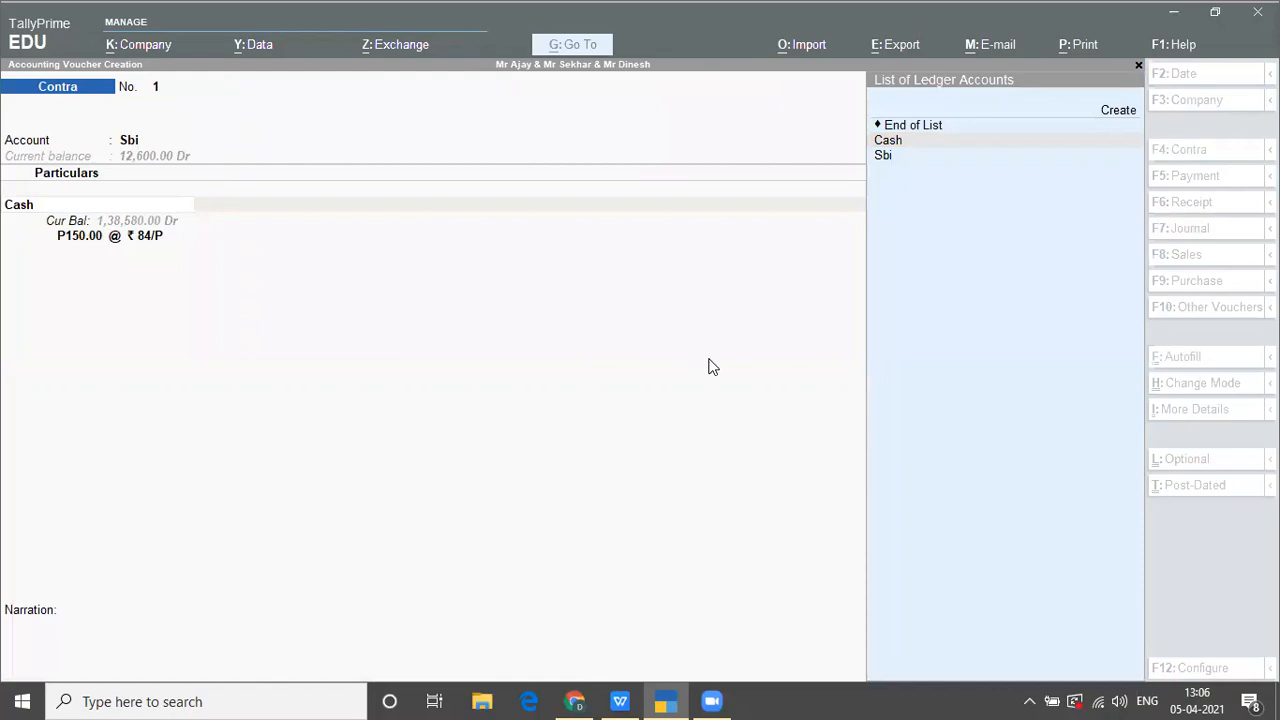
pyautogui.press('Return')
pyautogui.press('Return')
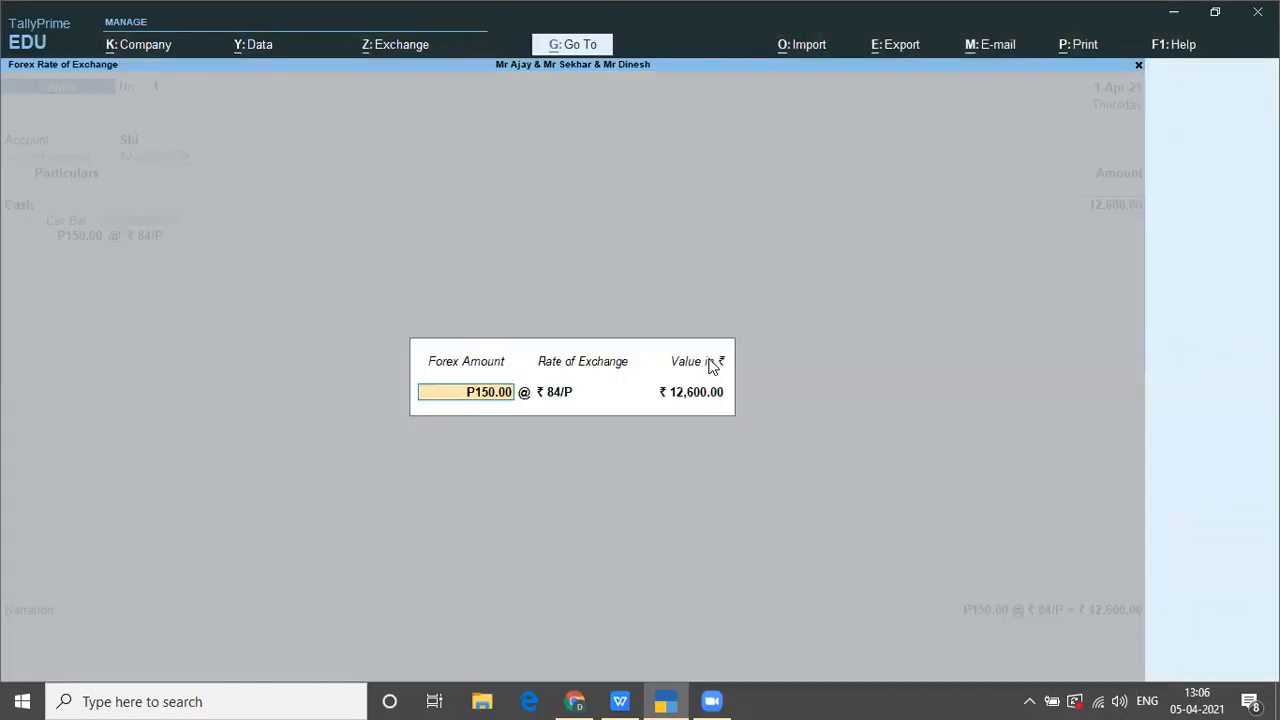
pyautogui.press('Return')
pyautogui.press('Return')
pyautogui.press('Return')
# Step: Keep the default Cash bank allocation for Sbi and save the contra voucher without a narration
pyautogui.press('Return')
pyautogui.press('Return')
pyautogui.press('Return')
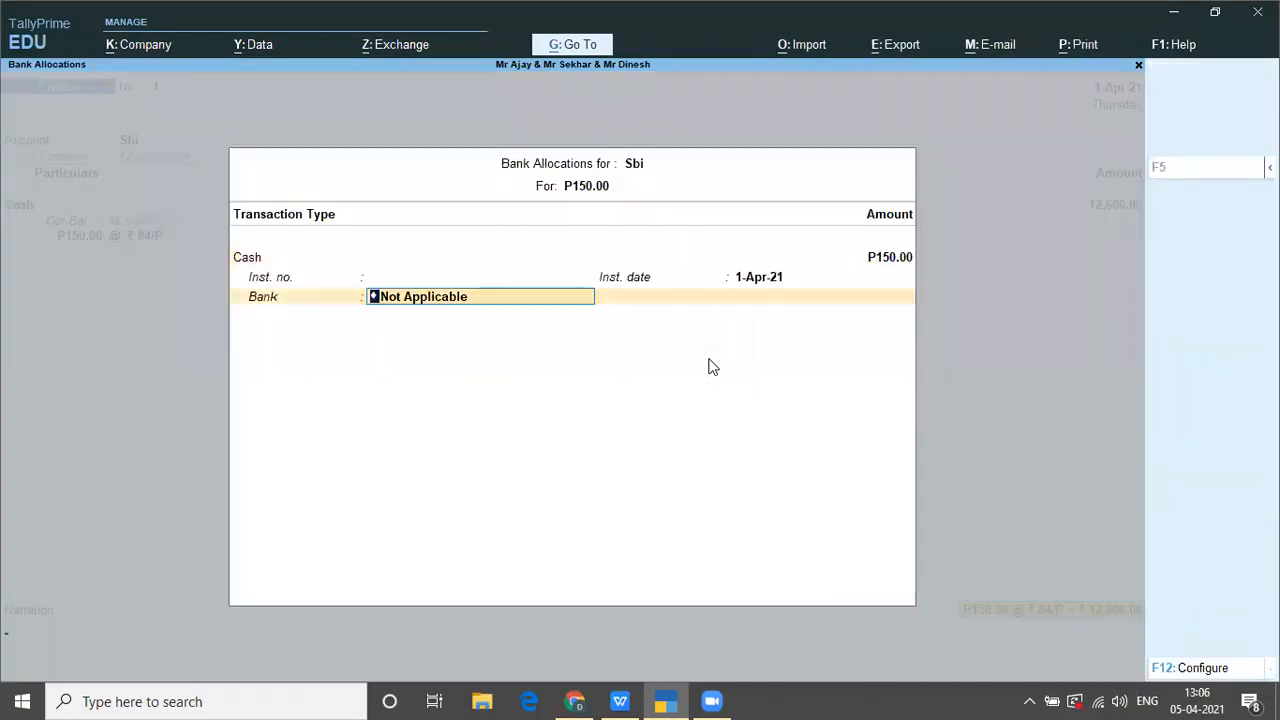
pyautogui.press('Return')
pyautogui.press('Return')
pyautogui.press('Return')
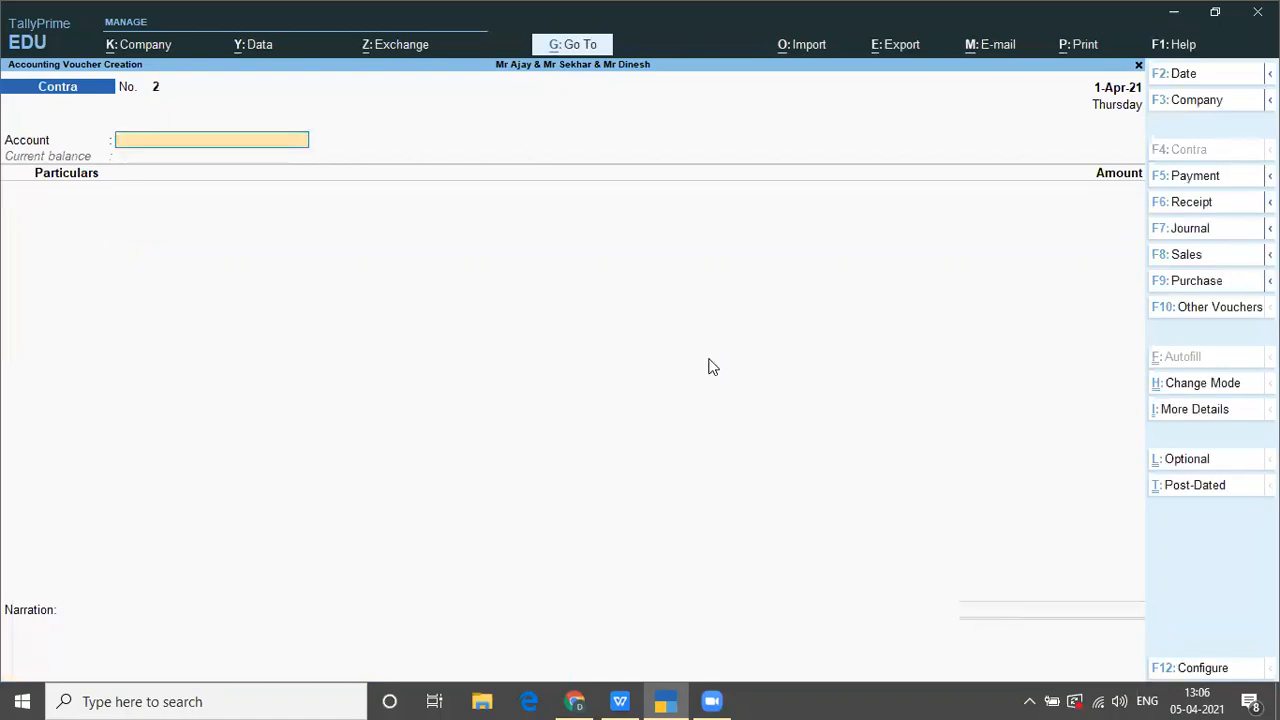
# Step: Check transaction 3 in the WPS Office document, and start a TallyPrime payment voucher with account Cash and Furniture in the particulars
pyautogui.hotkey('alt', 'Tab')
pyautogui.click(710, 367)
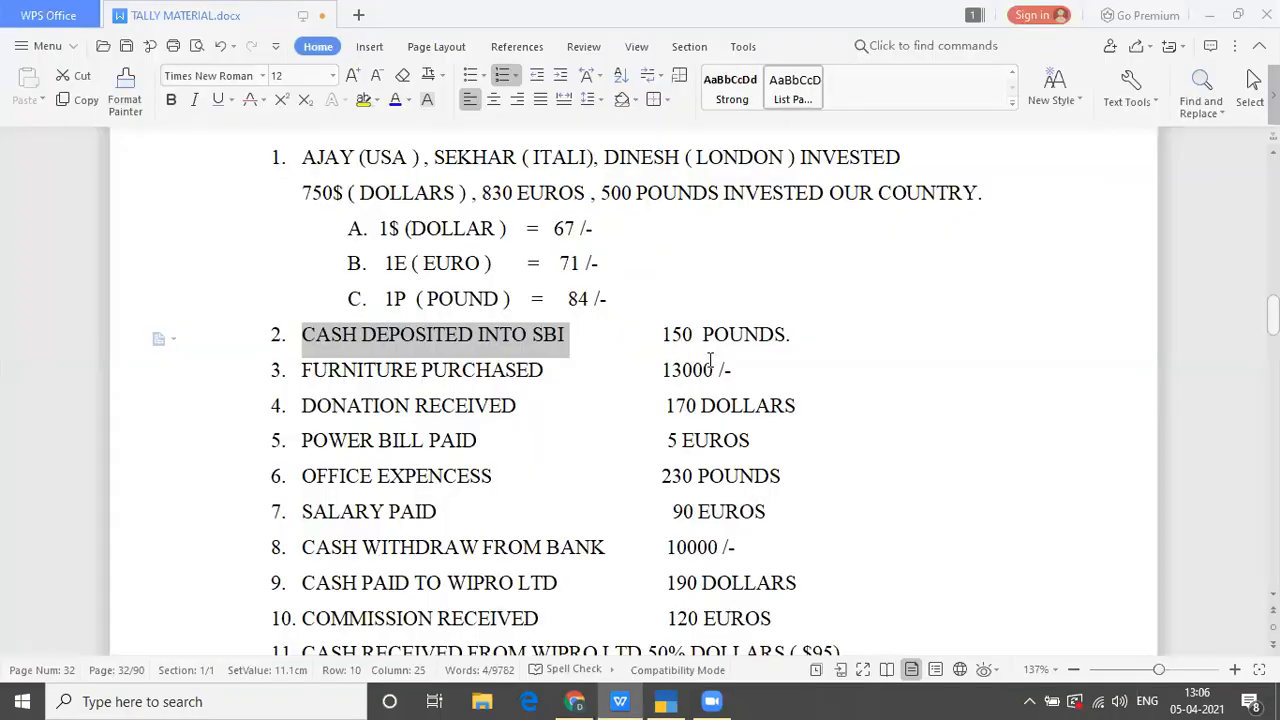
pyautogui.moveTo(300, 370); pyautogui.dragTo(575, 388)
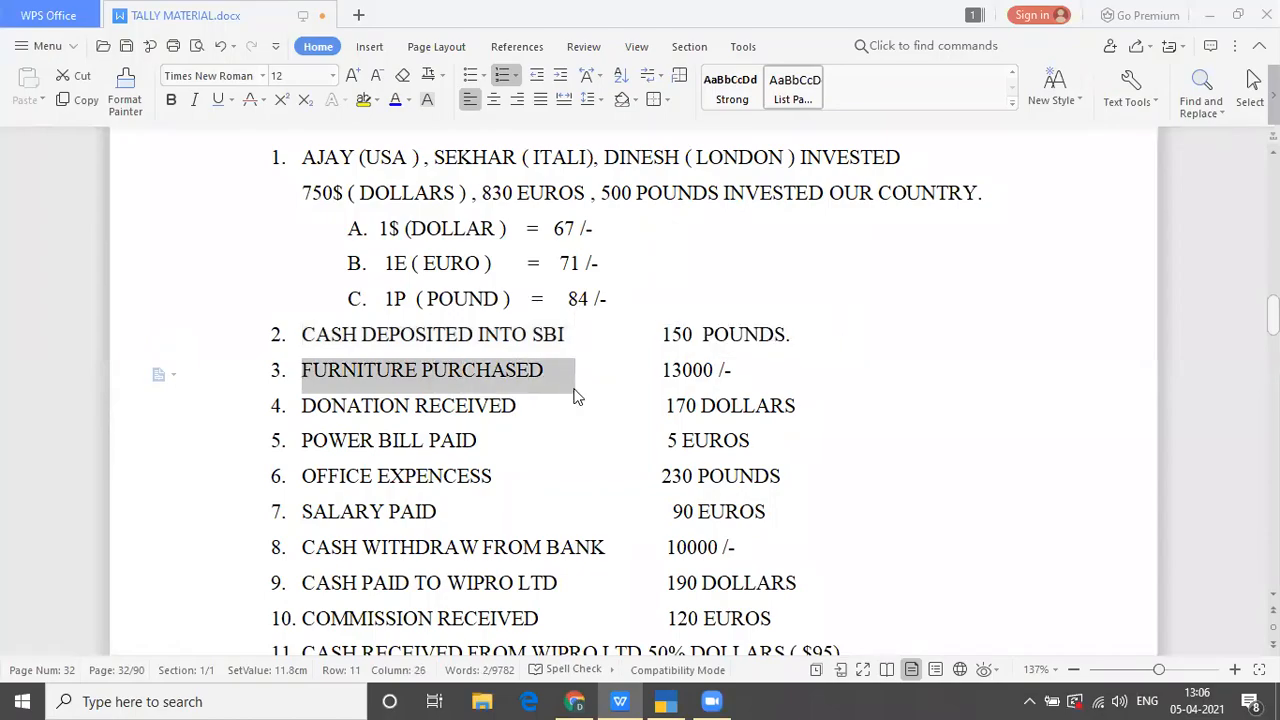
pyautogui.hotkey('alt', 'Tab')
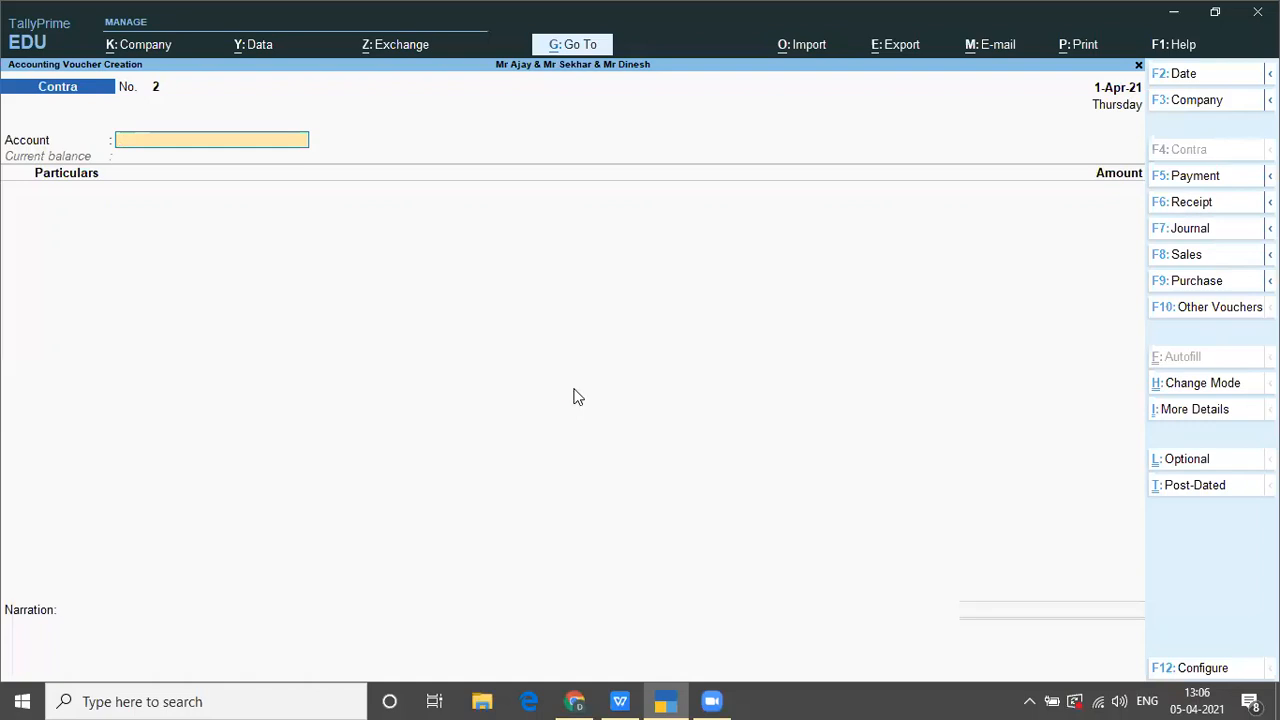
pyautogui.press('F5')
pyautogui.write('CAS')
pyautogui.press('Return')
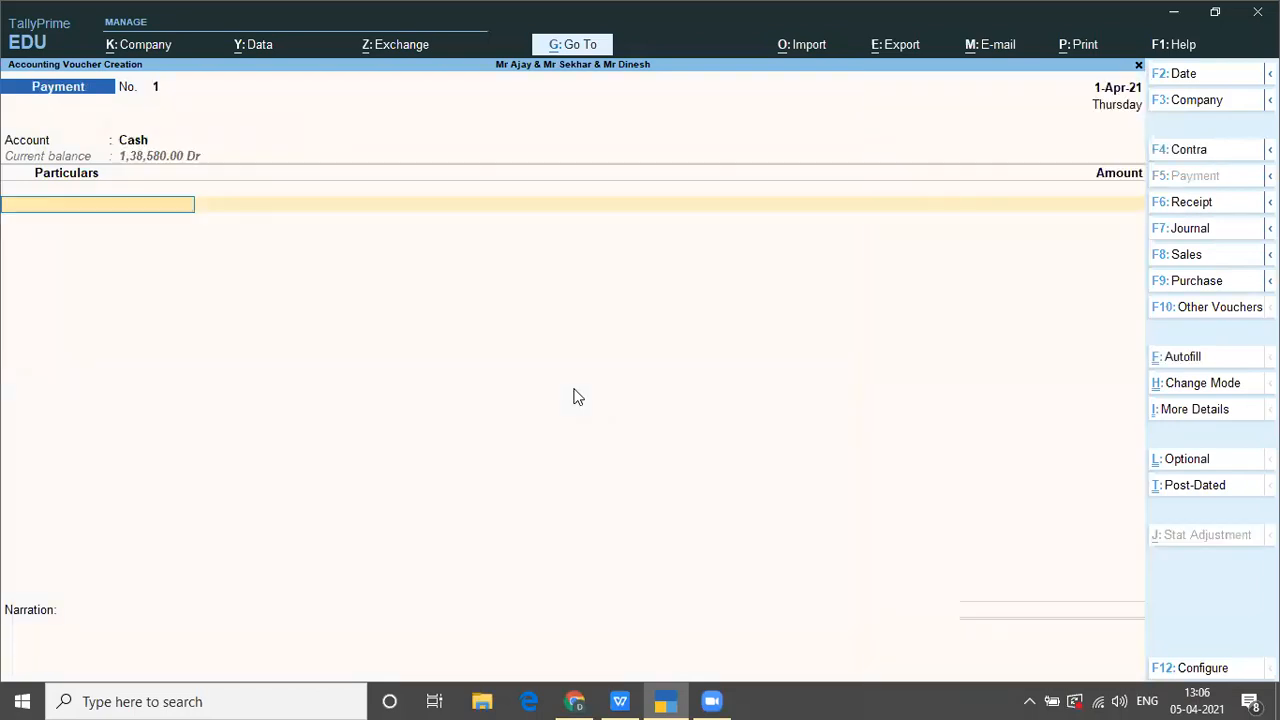
pyautogui.write('F')
pyautogui.press('Return')
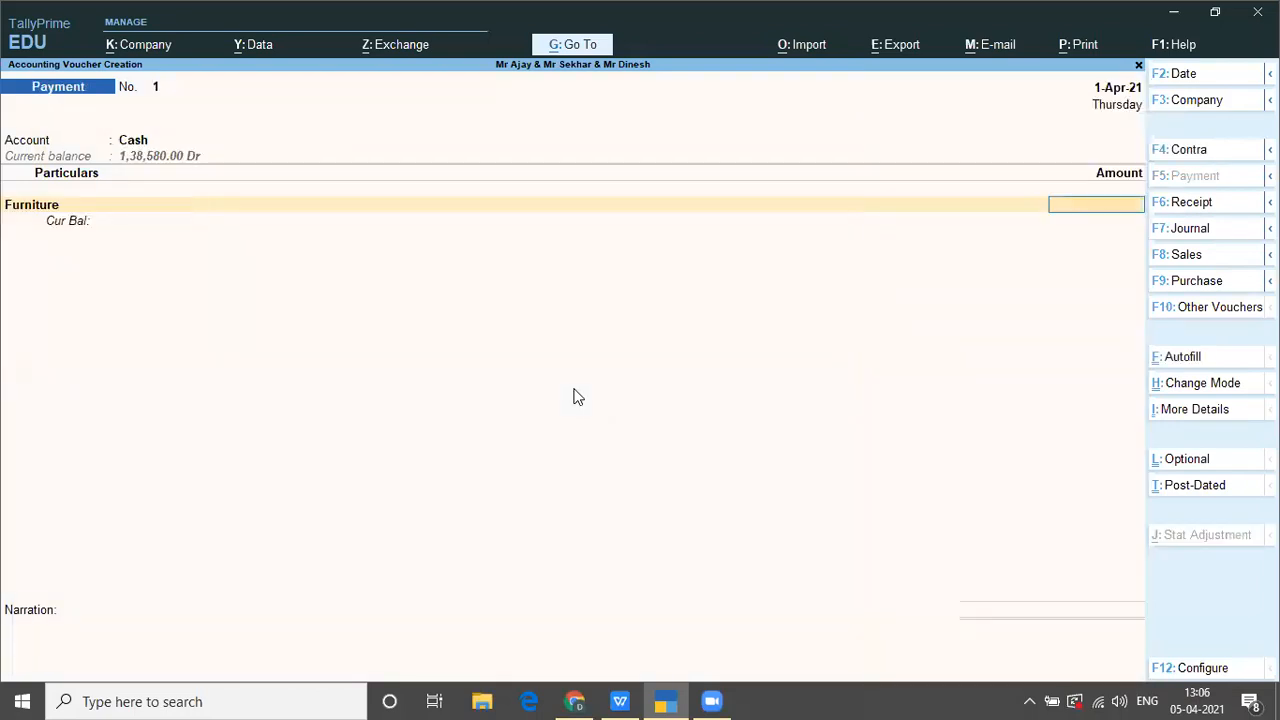
# Step: Enter 13000 as the Furniture amount, checking it against the WPS Office document, and save the payment voucher without a narration
pyautogui.hotkey('alt', 'Tab')
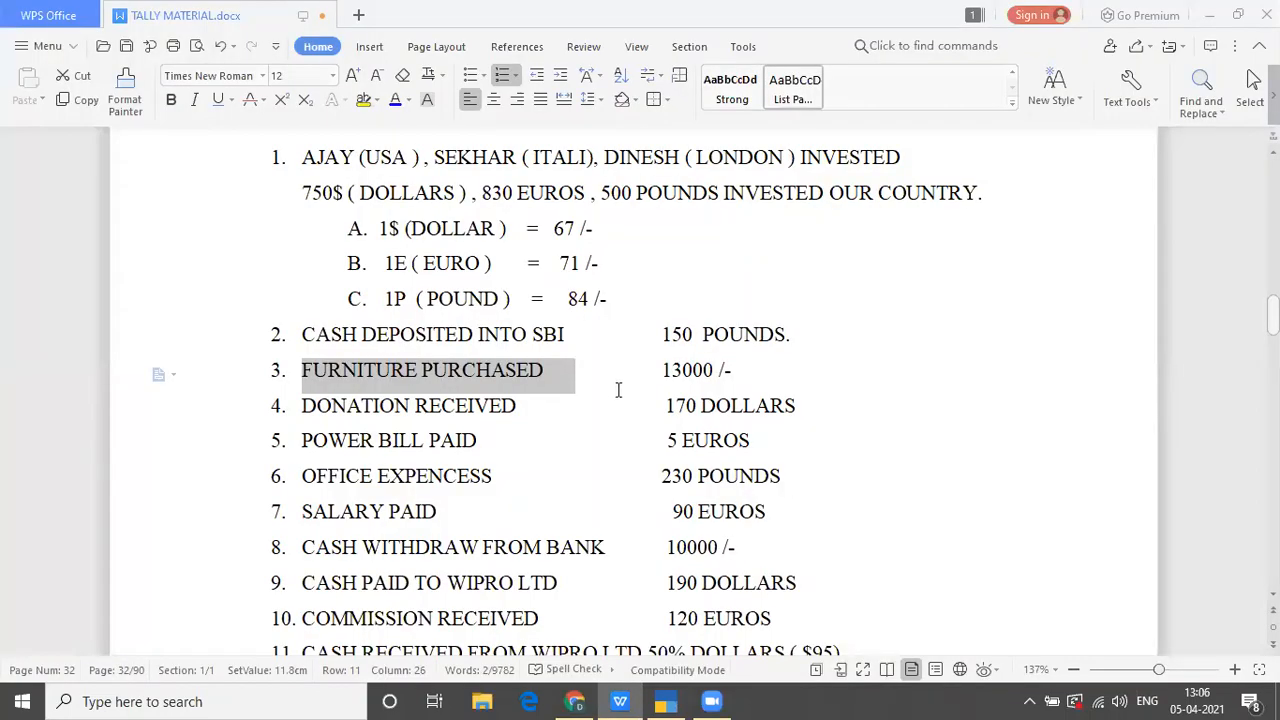
pyautogui.hotkey('alt', 'Tab')
pyautogui.write('1')
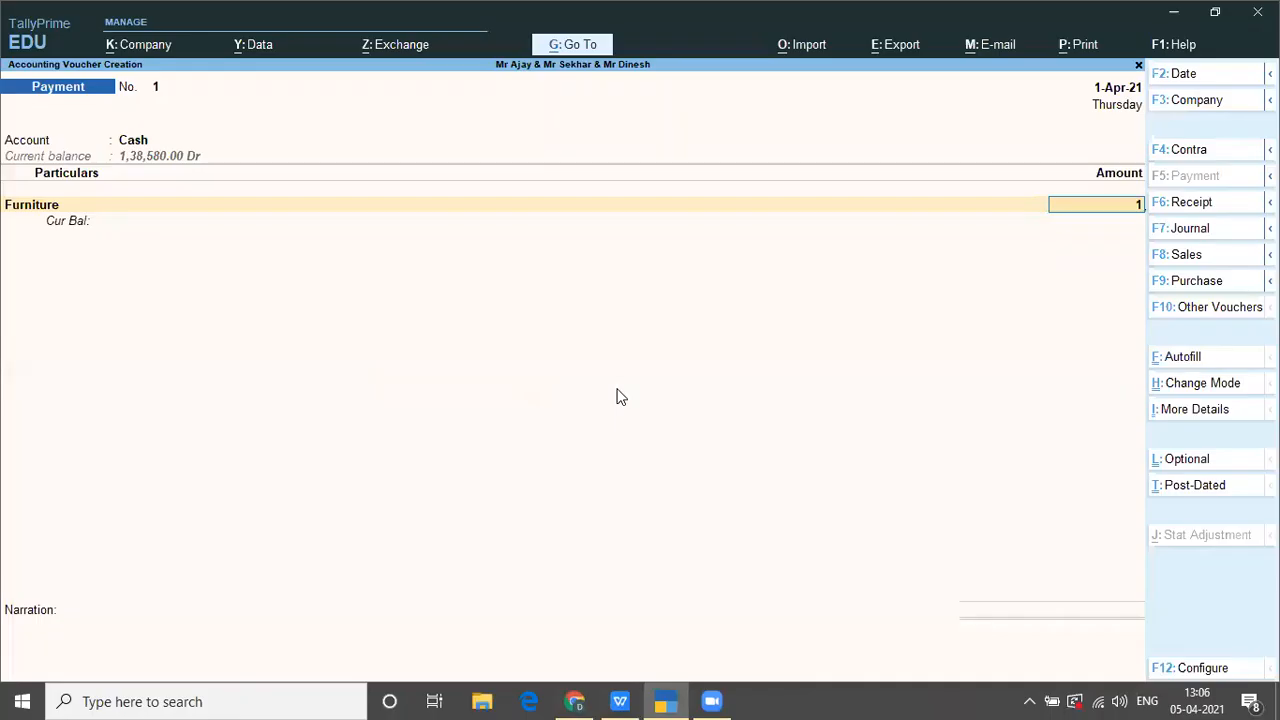
pyautogui.write('3000')
pyautogui.hotkey('alt', 'Tab')
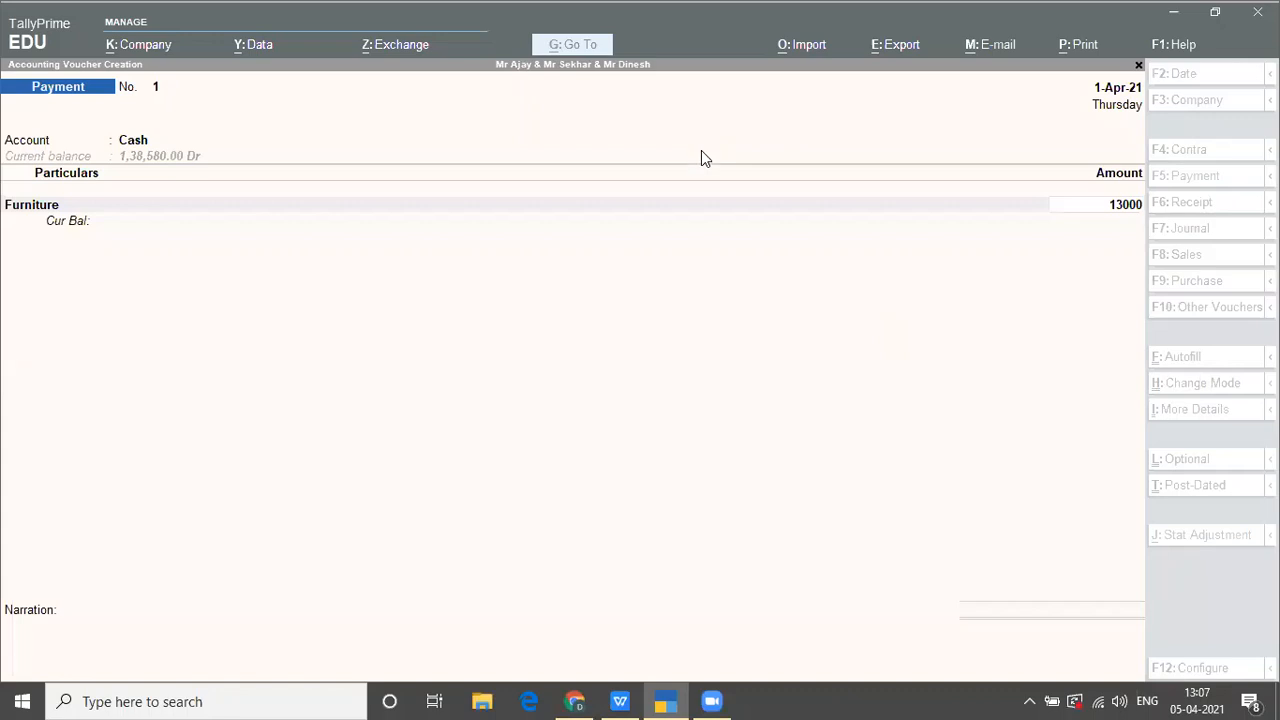
pyautogui.click(634, 323)
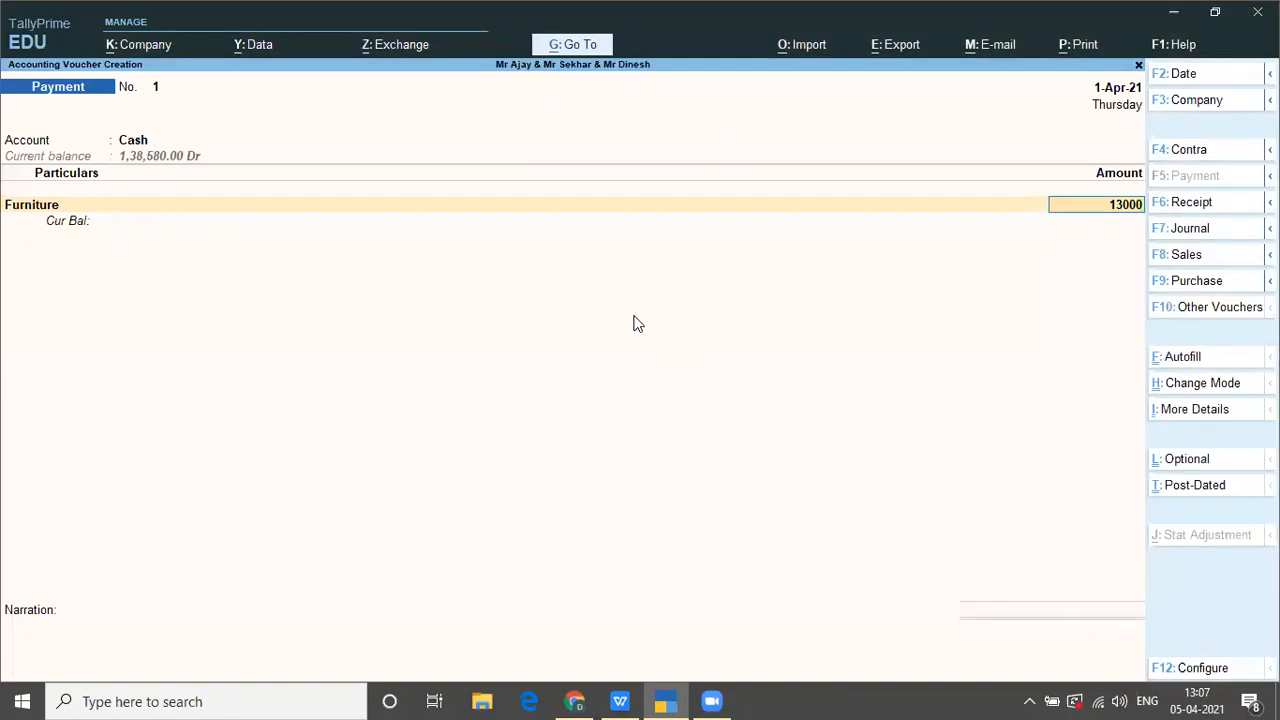
pyautogui.press('Return')
pyautogui.press('Return')
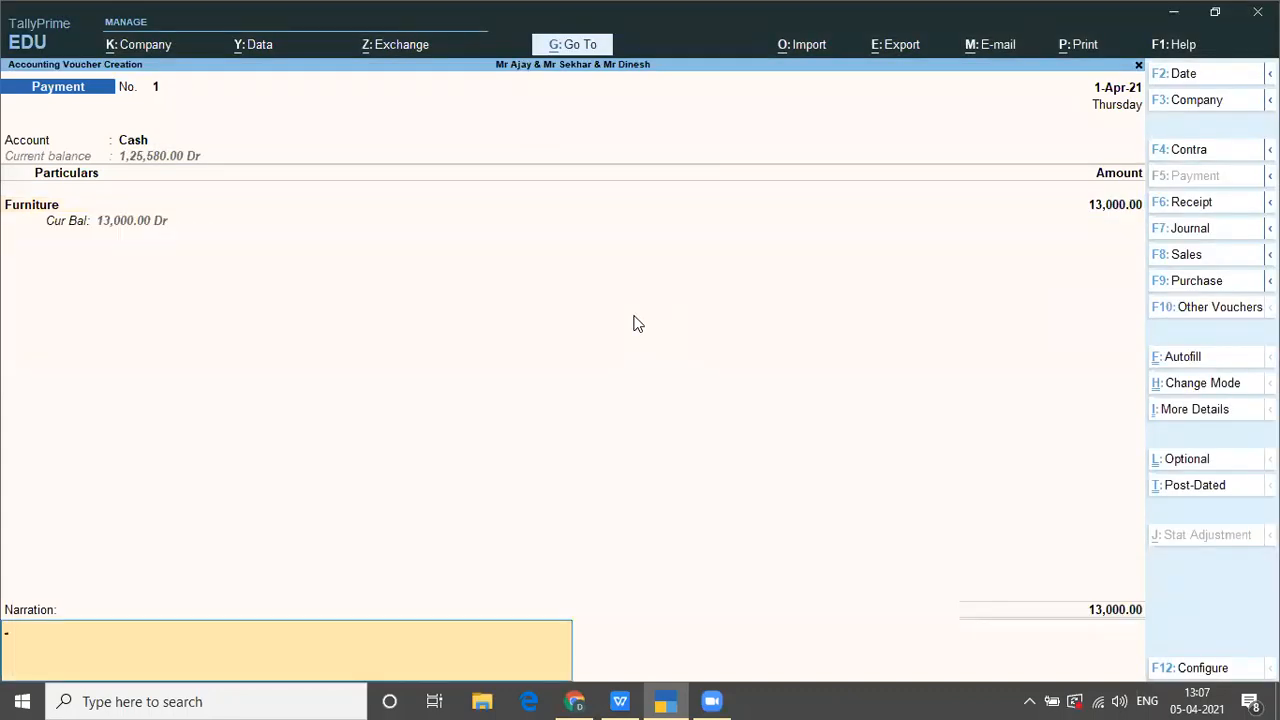
pyautogui.press('Return')
pyautogui.press('Return')
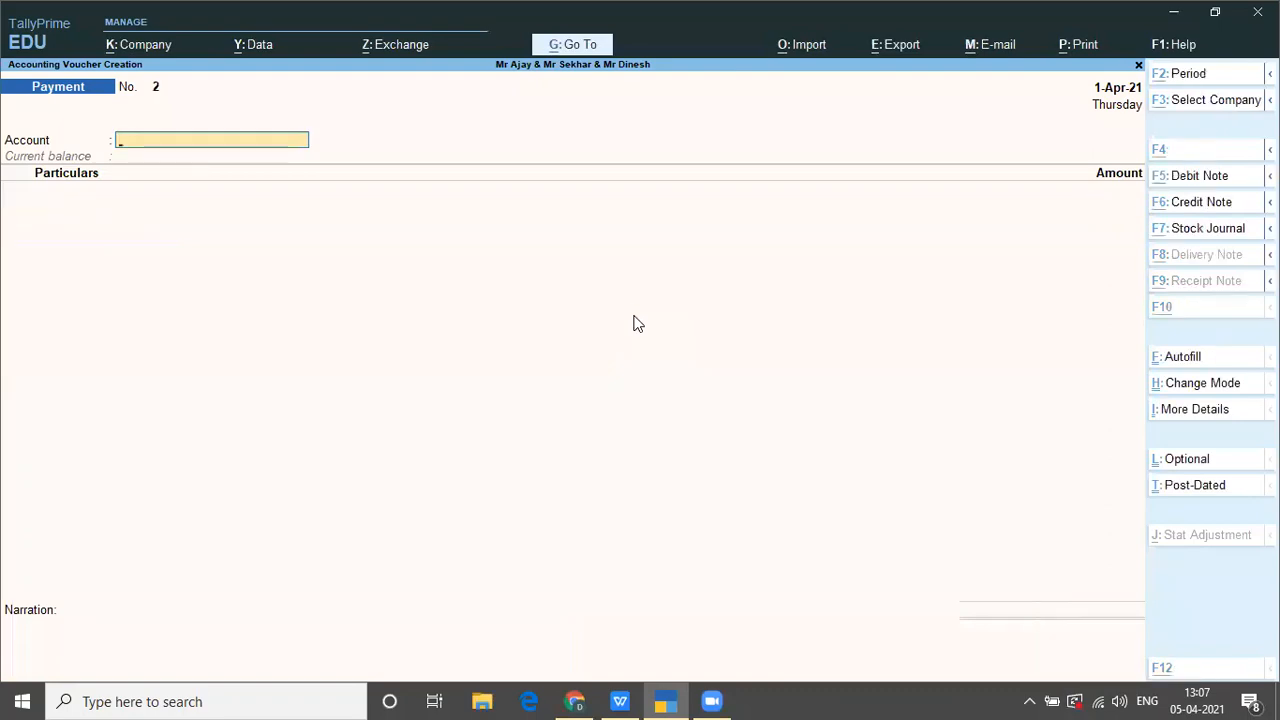
# Step: Check transaction 4 in the WPS Office document, and start a TallyPrime receipt voucher with account Cash and Donation Received in the particulars
pyautogui.hotkey('alt', 'Tab')
pyautogui.press('Tab')
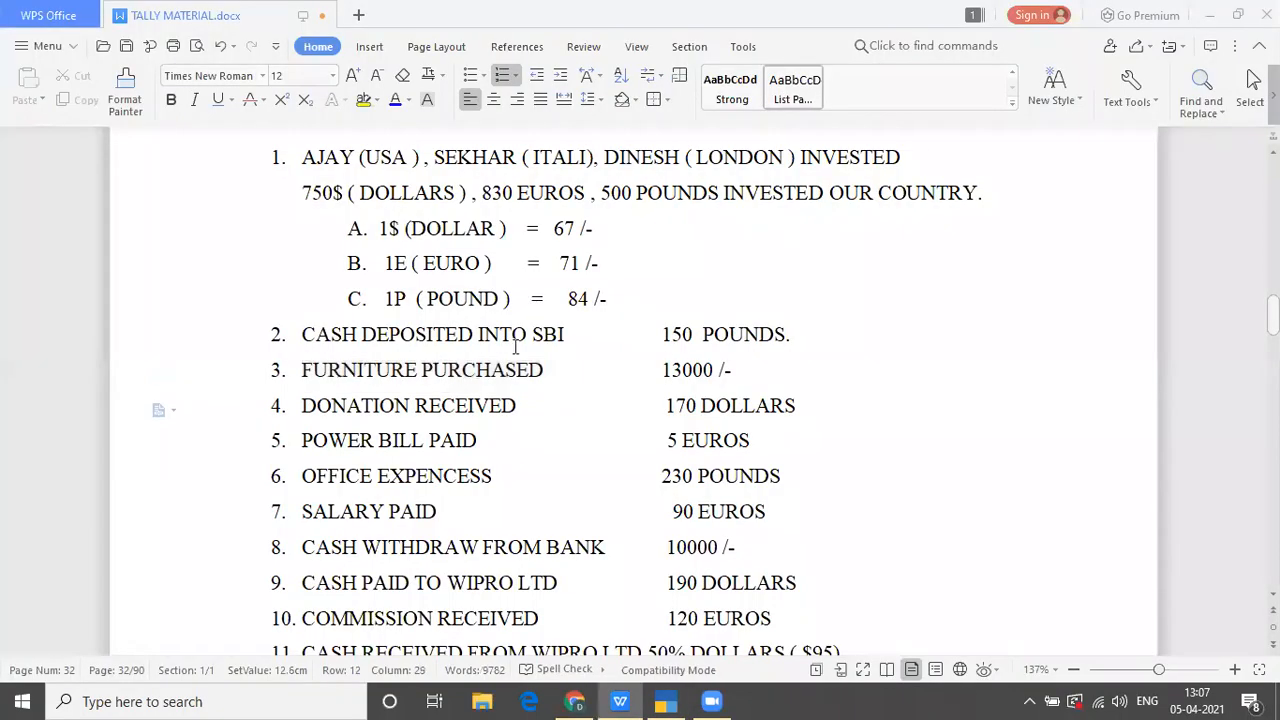
pyautogui.moveTo(297, 404); pyautogui.dragTo(588, 433)
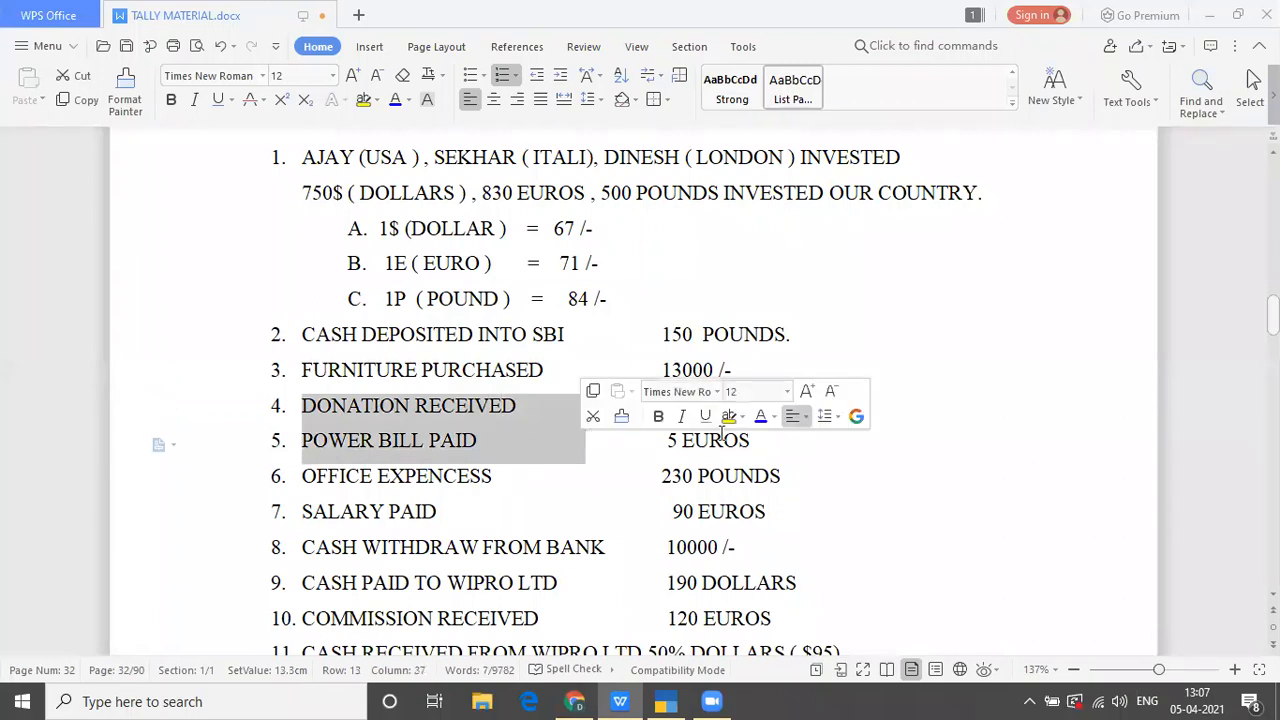
pyautogui.click(658, 440)
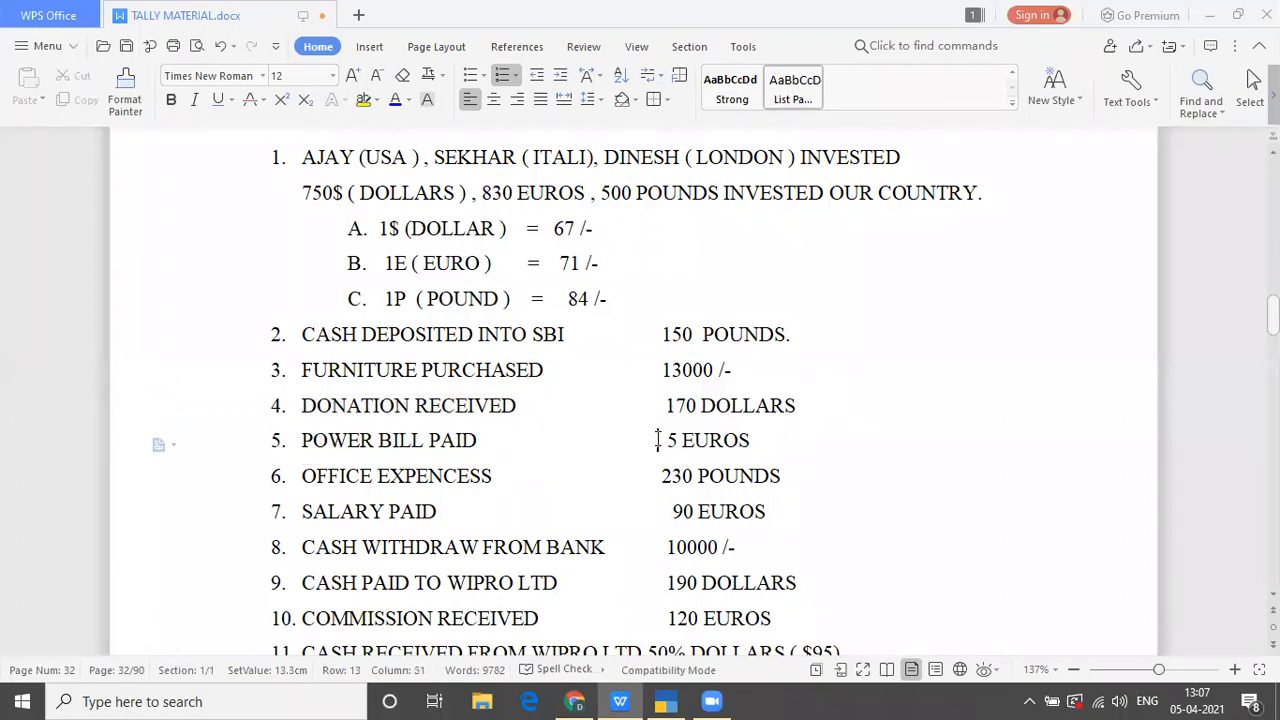
pyautogui.hotkey('alt', 'Tab')
pyautogui.press('F6')
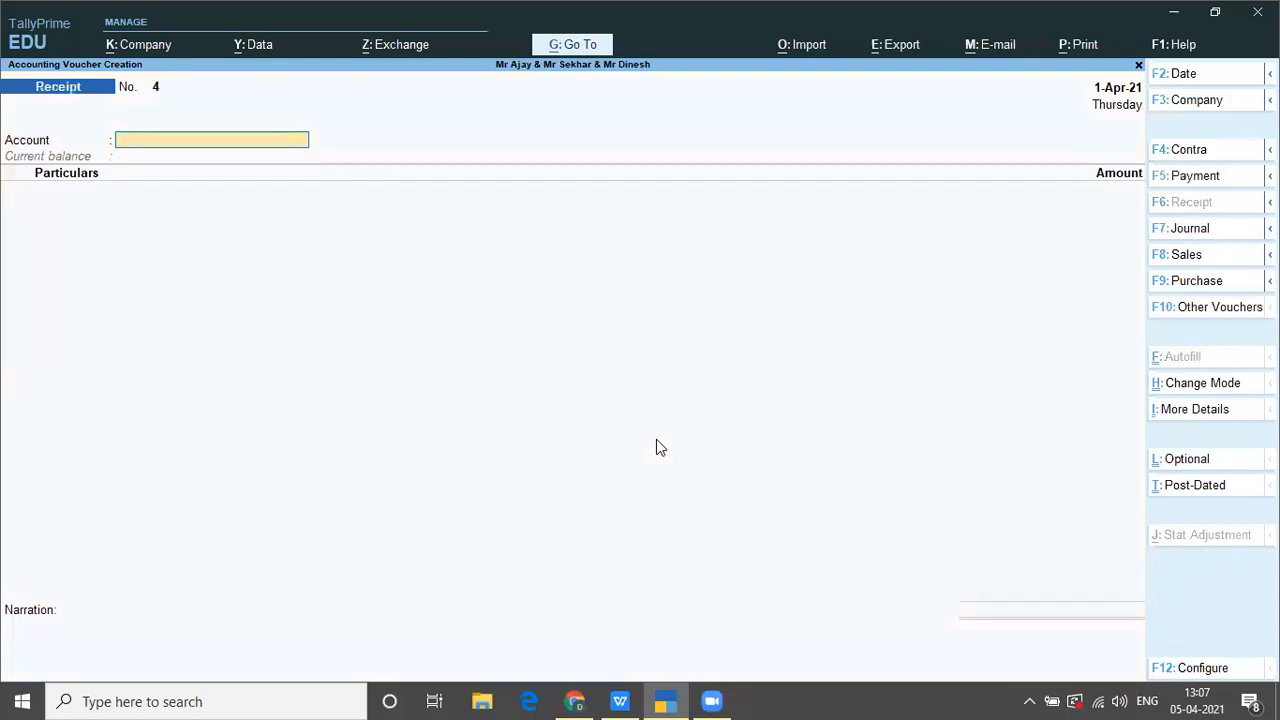
pyautogui.write('Cas')
pyautogui.press('Return')
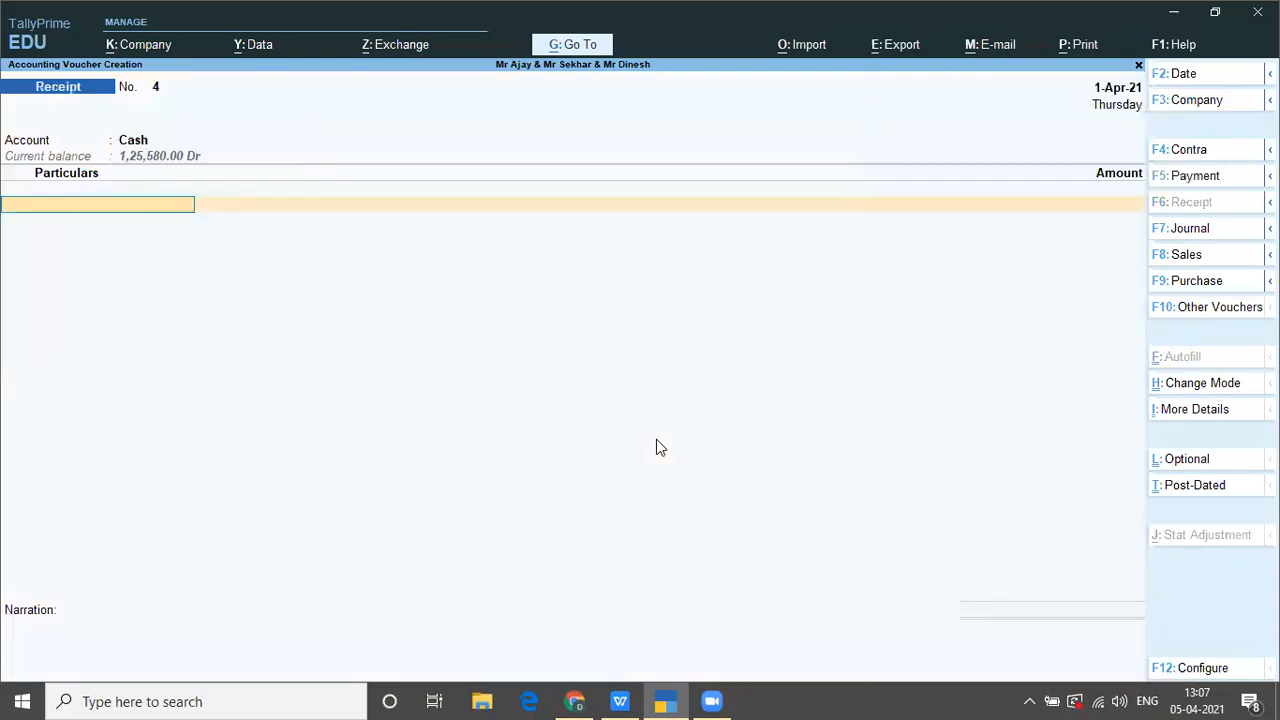
pyautogui.write('DO')
pyautogui.press('Return')
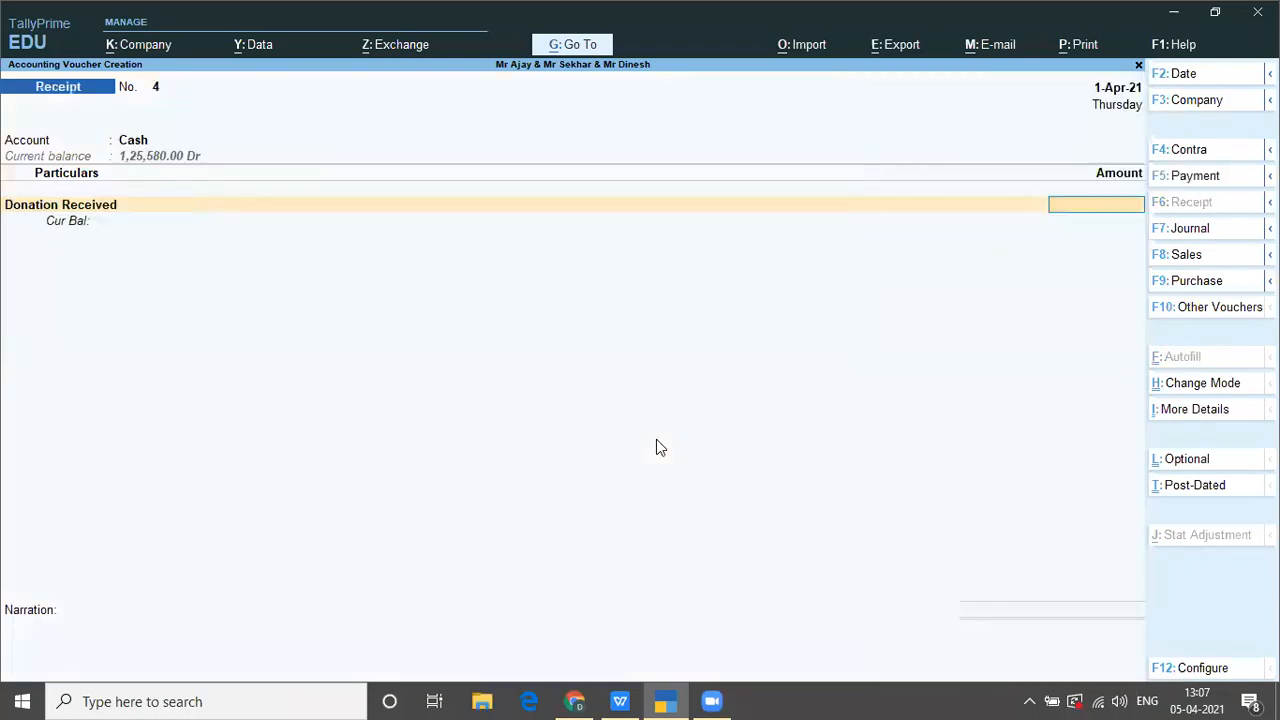
# Step: Enter 170$ as the Donation Received amount and keep the ₹67 per $ rate, checking both against the WPS Office document
pyautogui.hotkey('alt', 'Tab')
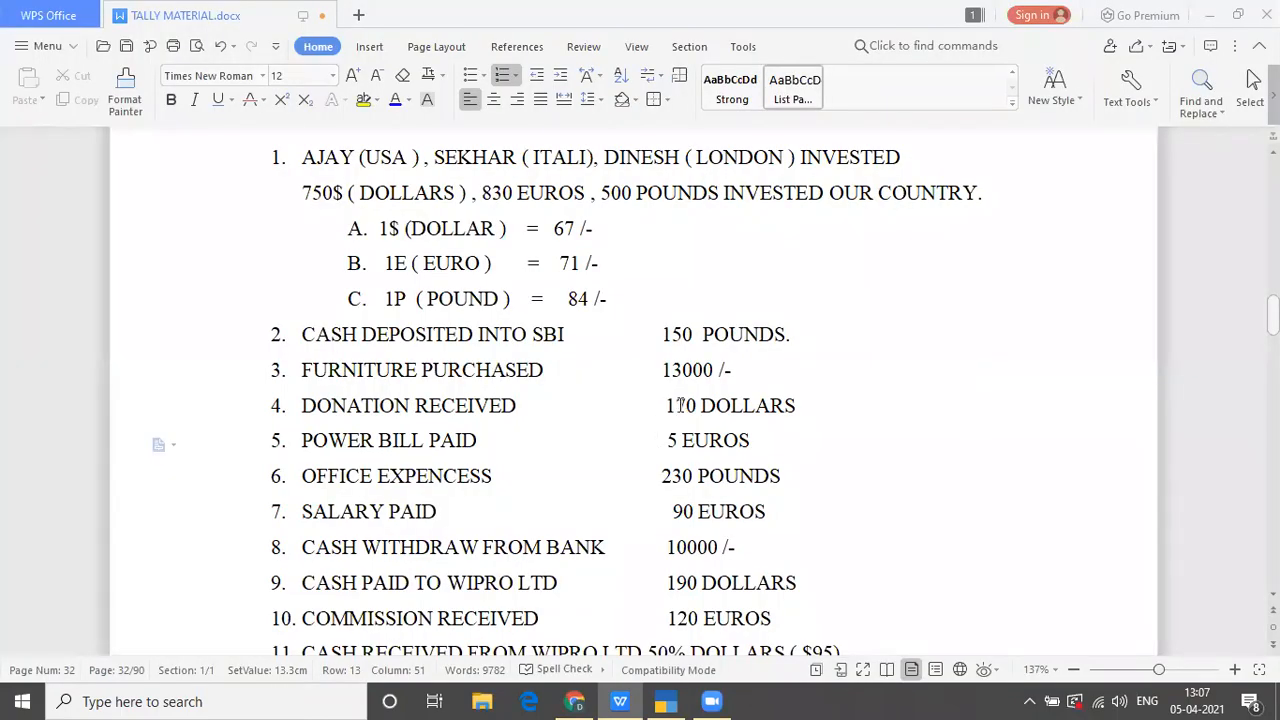
pyautogui.hotkey('alt', 'Tab')
pyautogui.write('170')
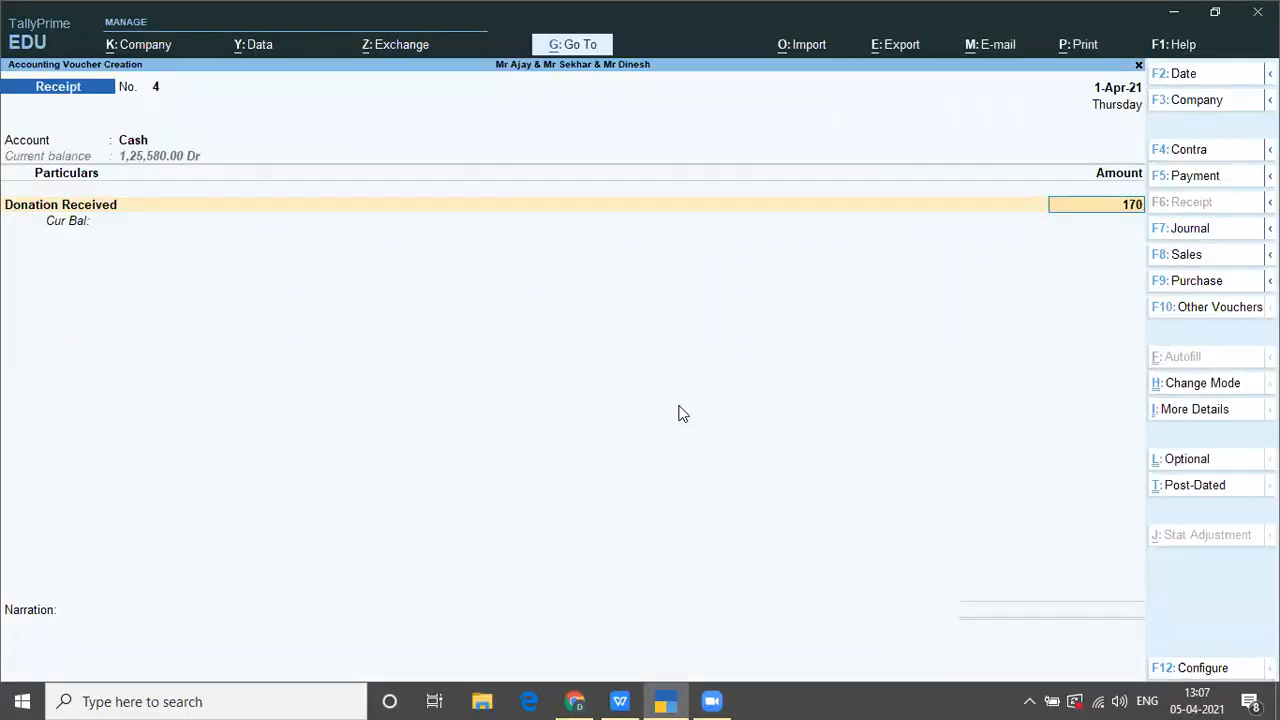
pyautogui.write('$')
pyautogui.press('Return')
pyautogui.press('Return')
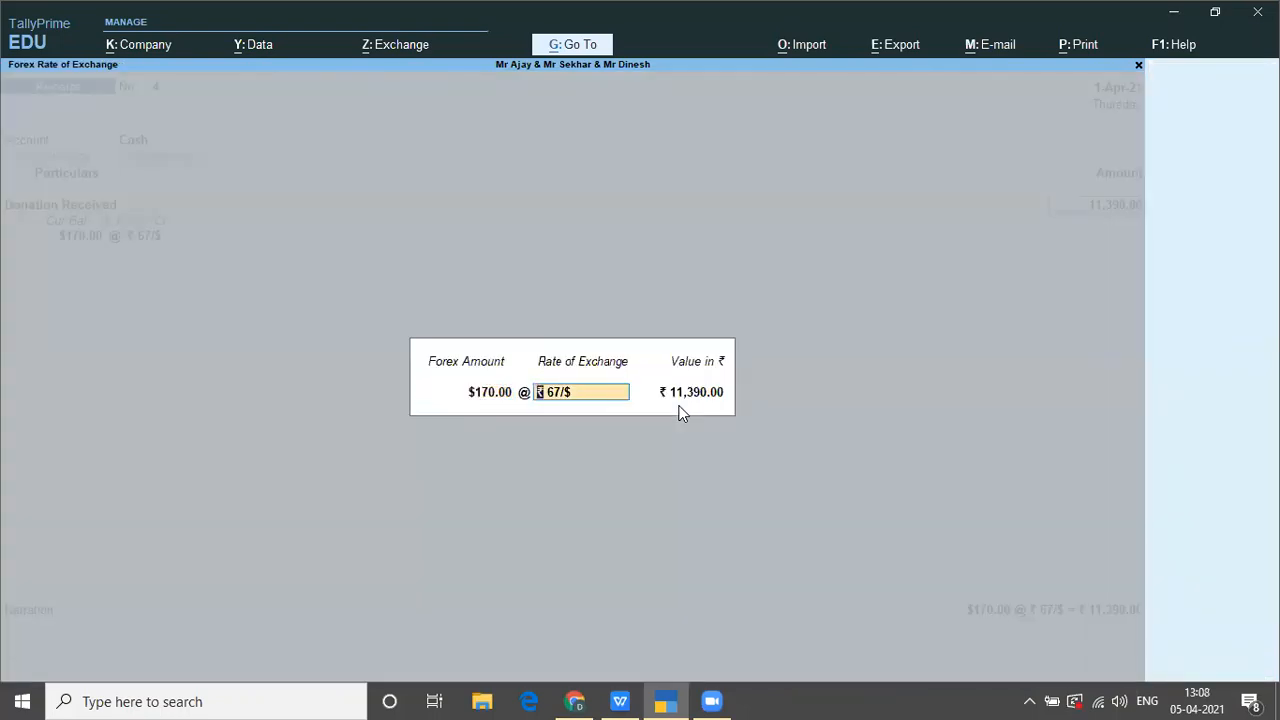
pyautogui.hotkey('alt', 'Tab')
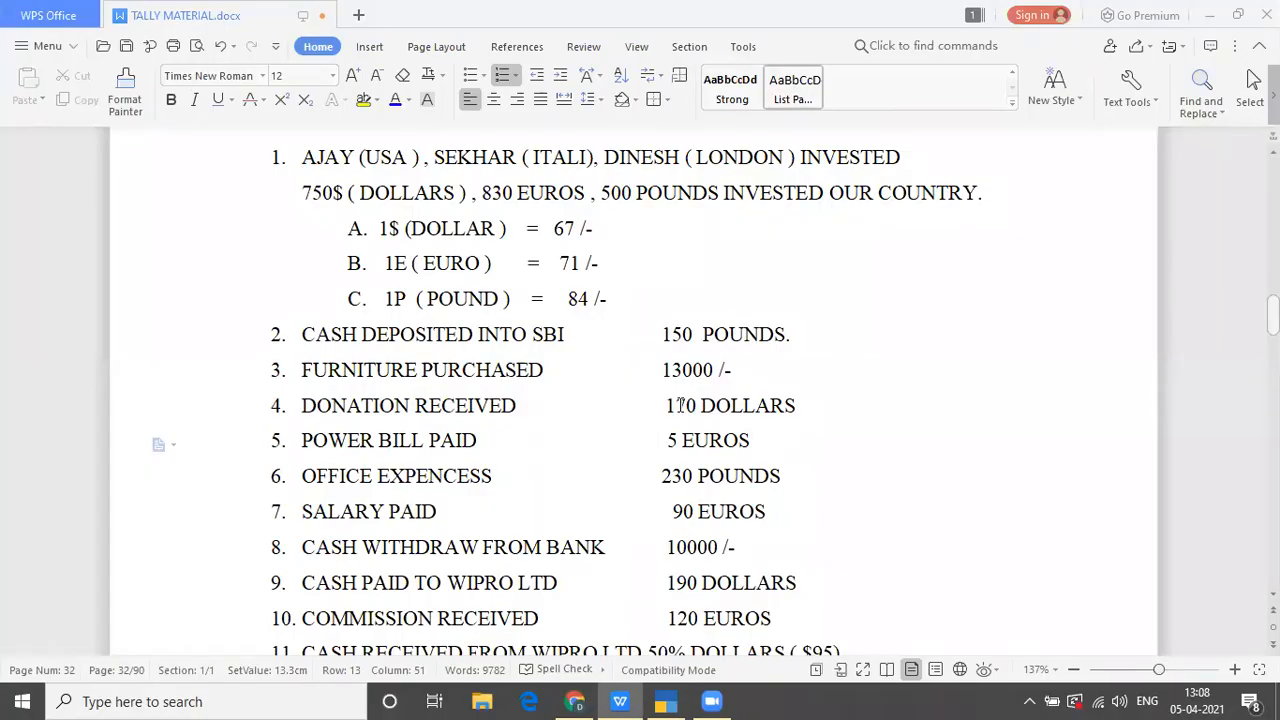
pyautogui.hotkey('alt', 'Tab')
pyautogui.press('Return')
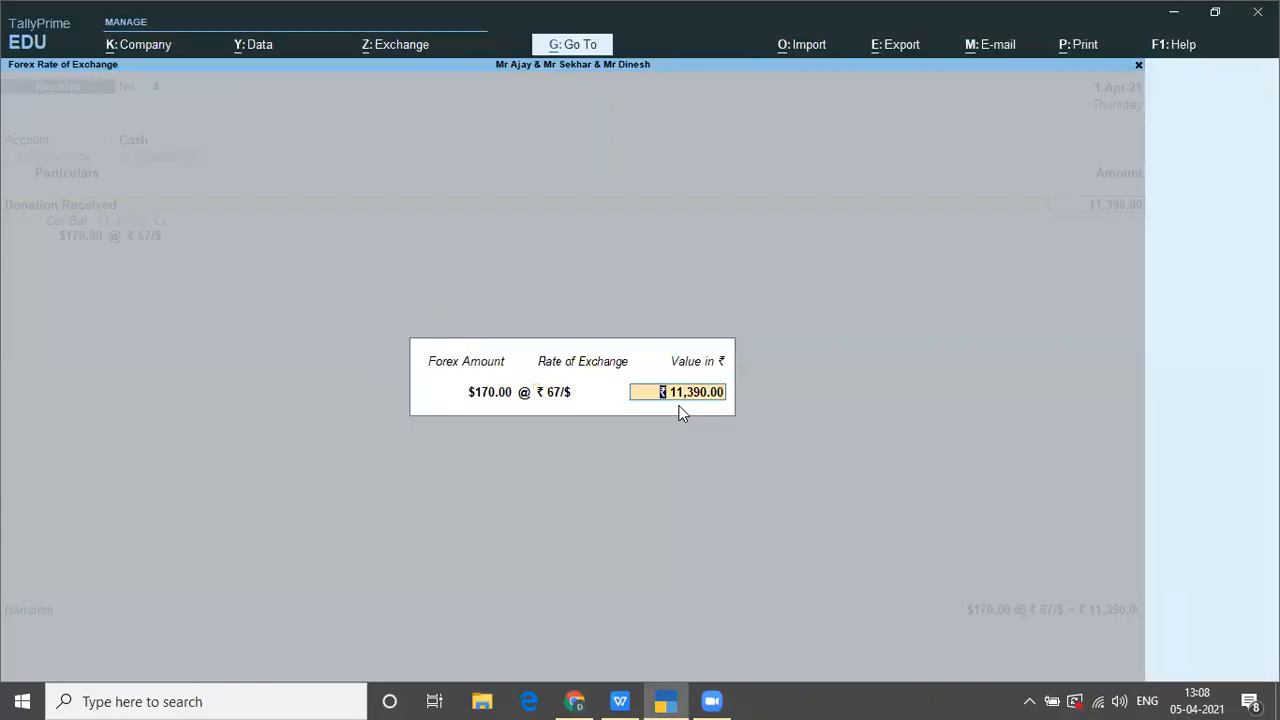
pyautogui.press('Return')
# Step: Save the donation receipt voucher without a narration
pyautogui.press('Return')
pyautogui.press('Return')
pyautogui.press('Return')
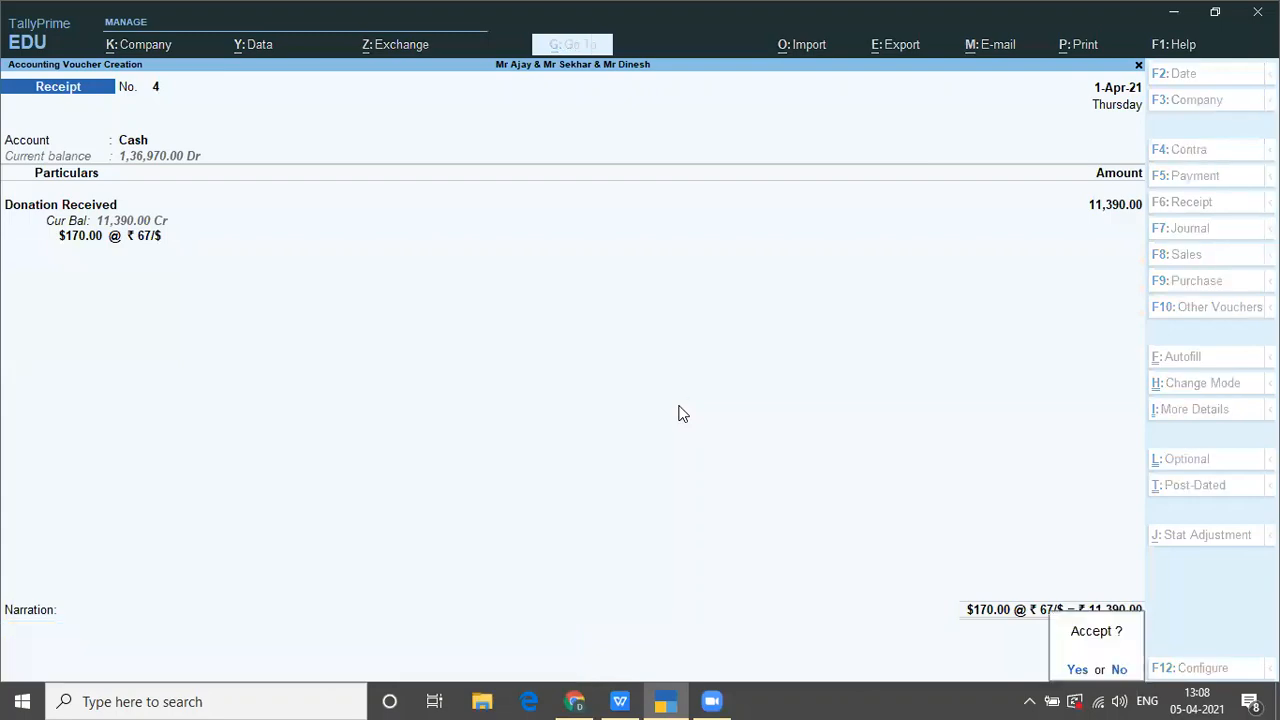
pyautogui.press('Return')
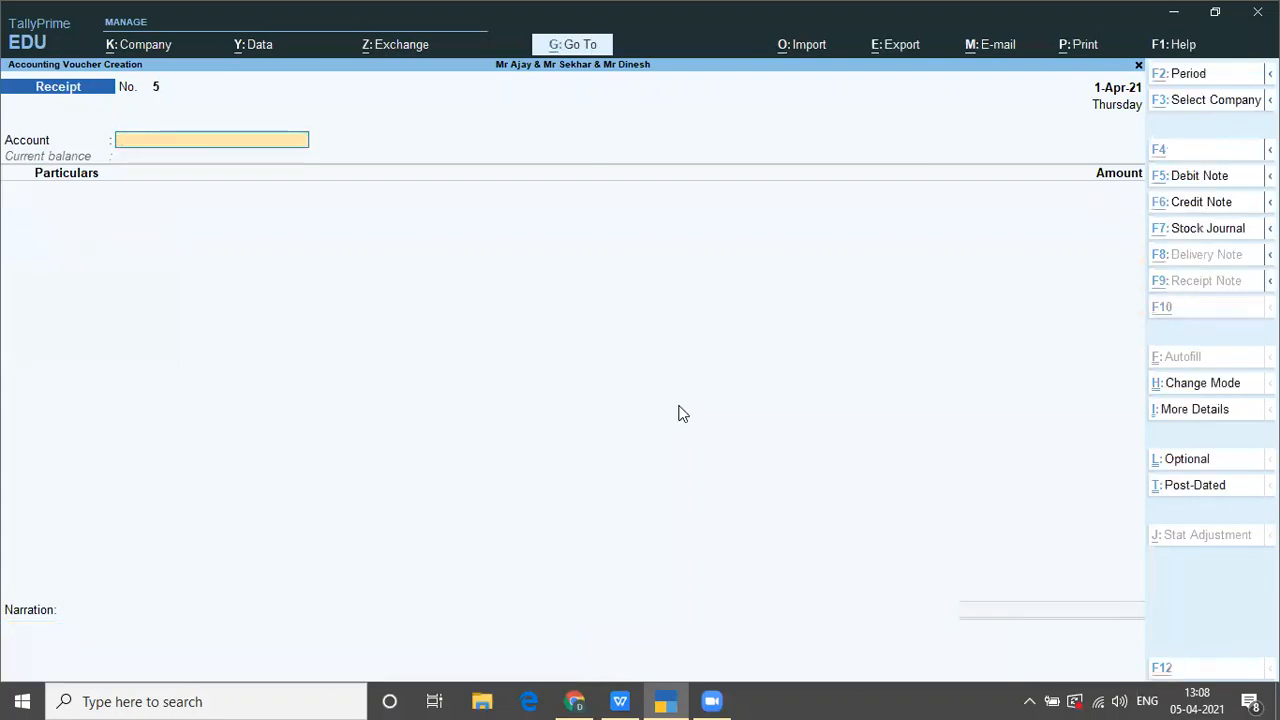
# Step: Check transaction 5 in the WPS Office document, and start a TallyPrime payment voucher with account Cash and Power Bill Paid in the particulars
pyautogui.hotkey('alt', 'Tab')
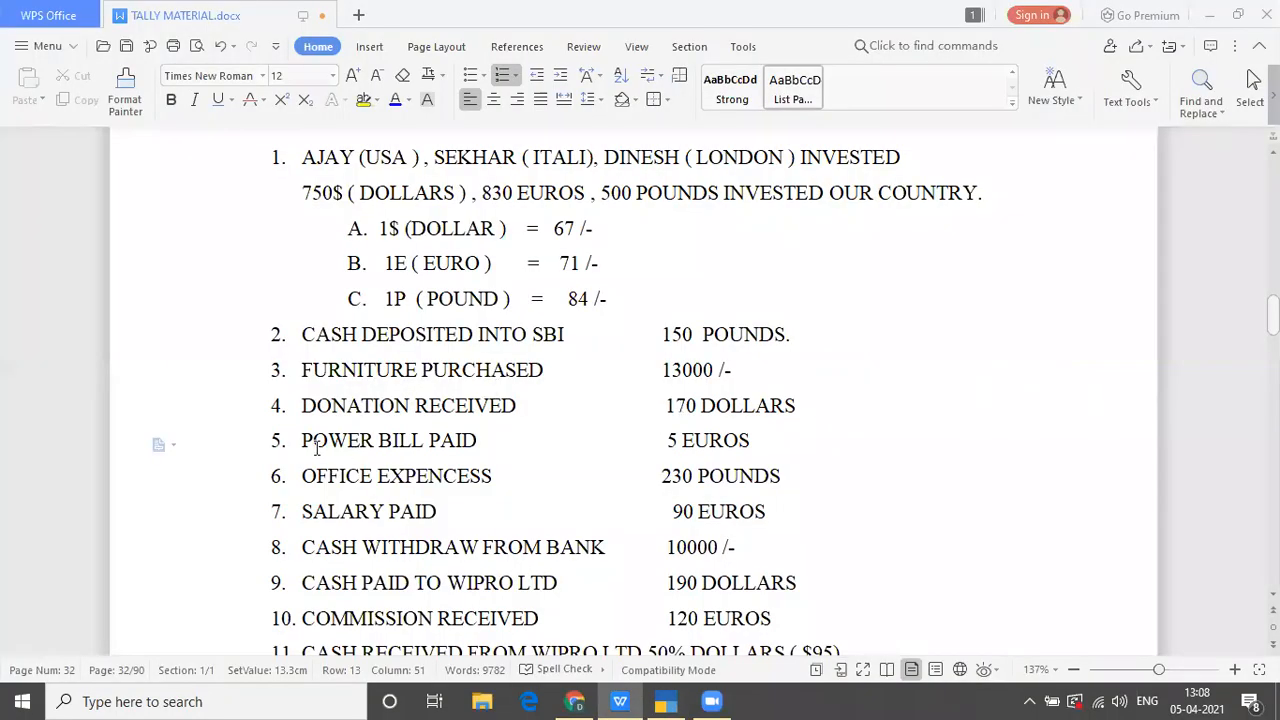
pyautogui.moveTo(301, 440); pyautogui.dragTo(490, 440)
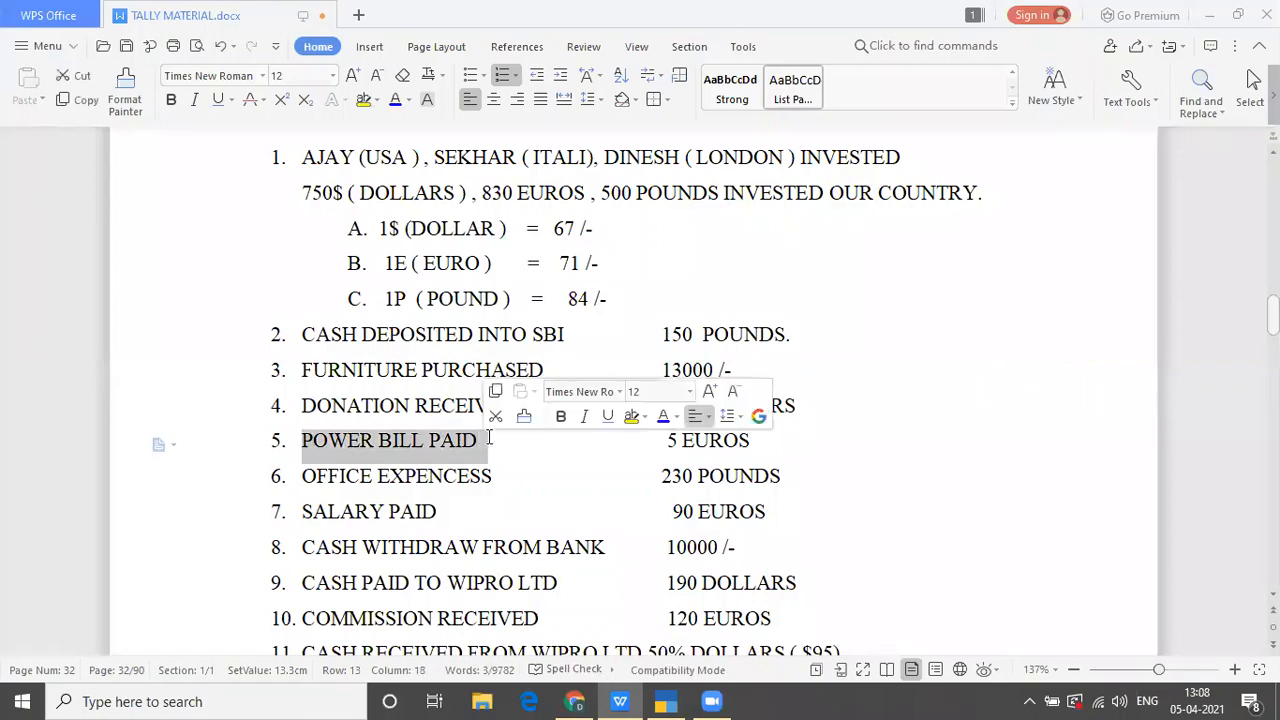
pyautogui.hotkey('alt', 'Tab')
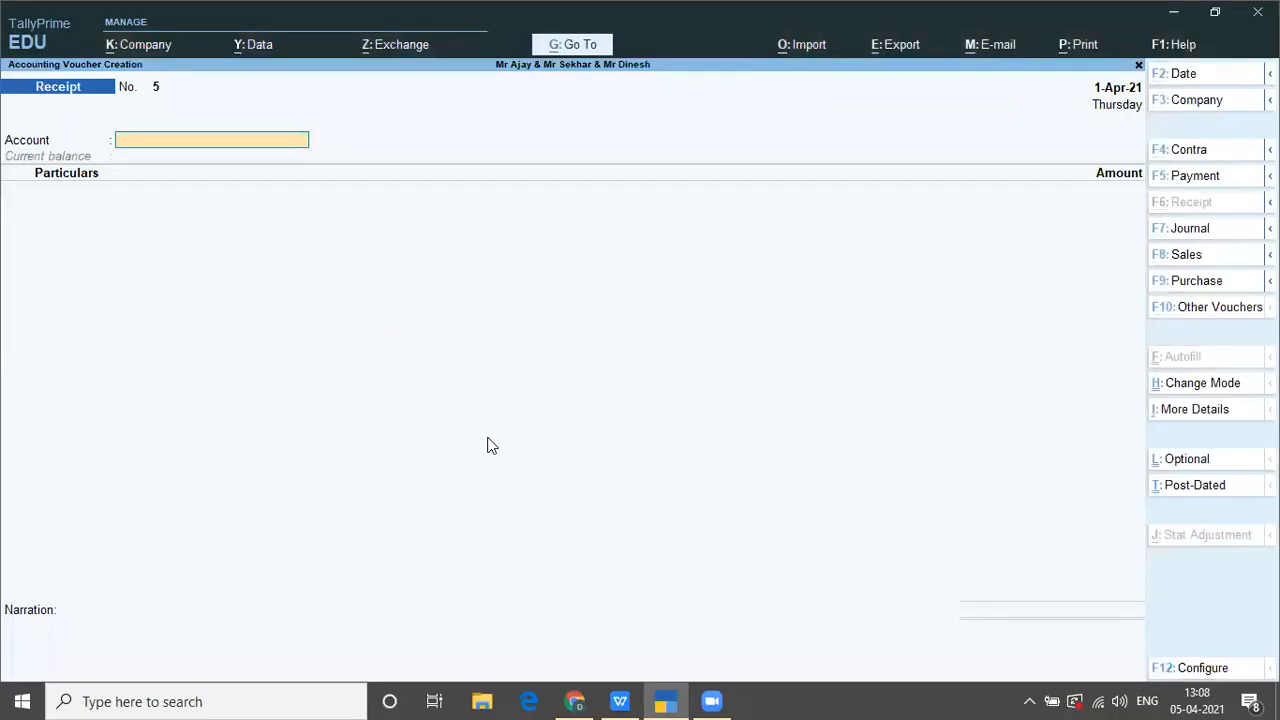
pyautogui.press('F5')
pyautogui.write('CAS')
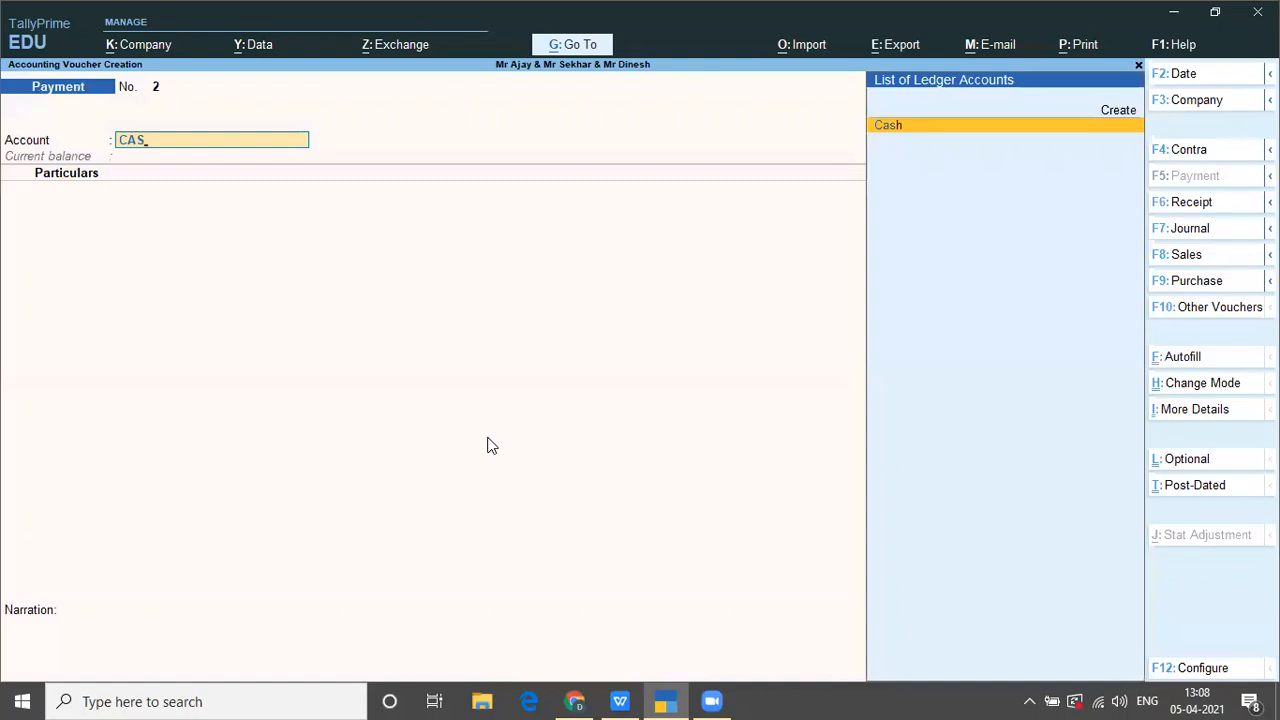
pyautogui.press('Return')
pyautogui.write('POW')
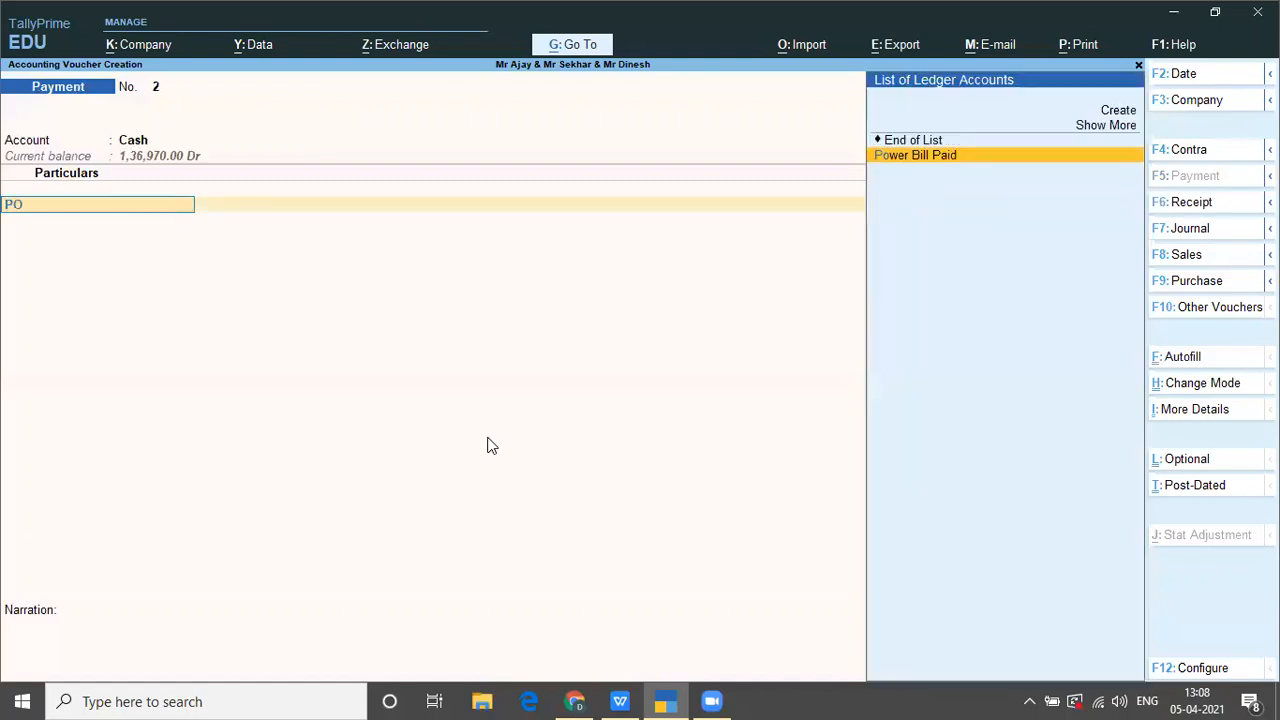
pyautogui.press('Return')
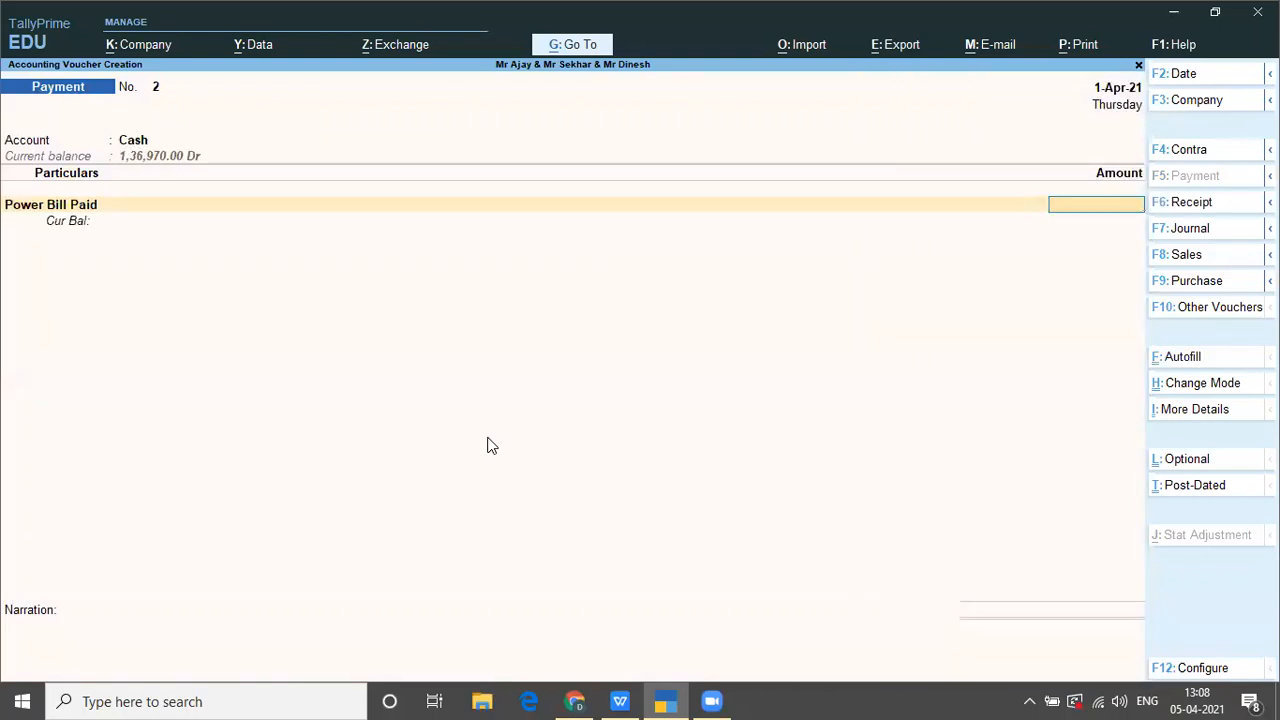
# Step: Enter 5E as the Power Bill Paid amount and set the exchange rate to ₹71 per E, checking it against the WPS Office document
pyautogui.write('5E')
pyautogui.press('Return')
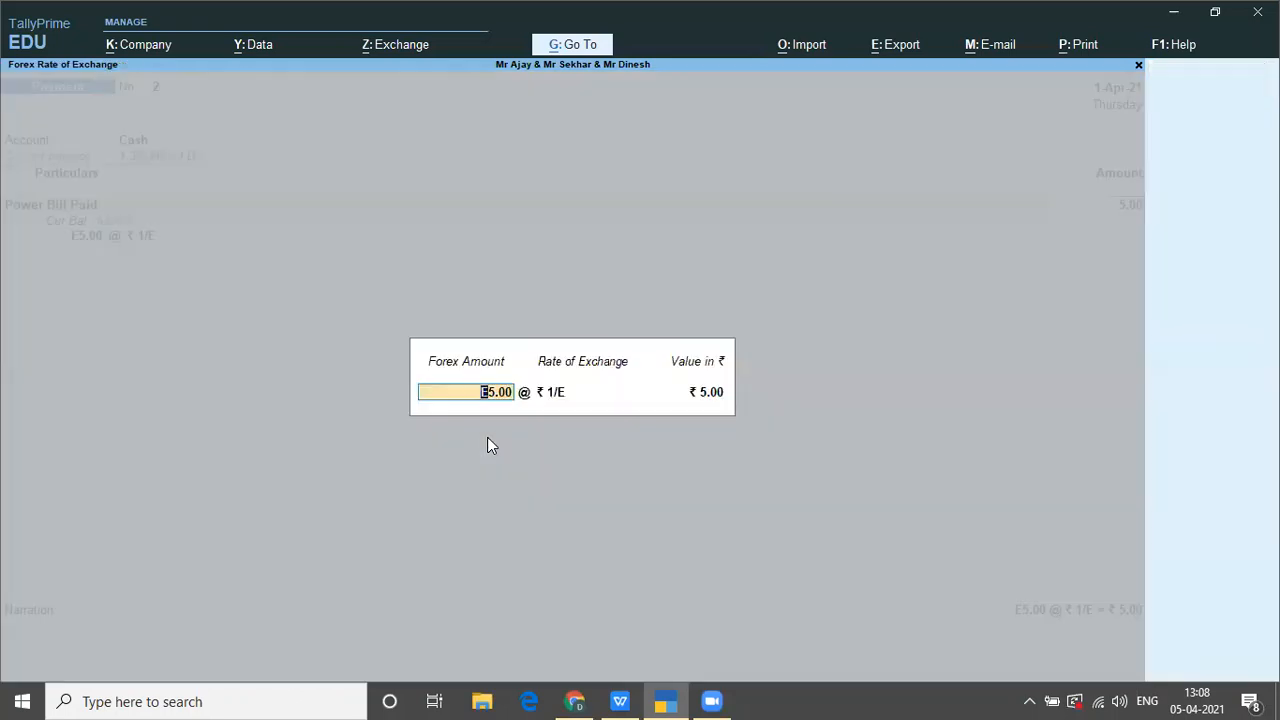
pyautogui.press('Return')
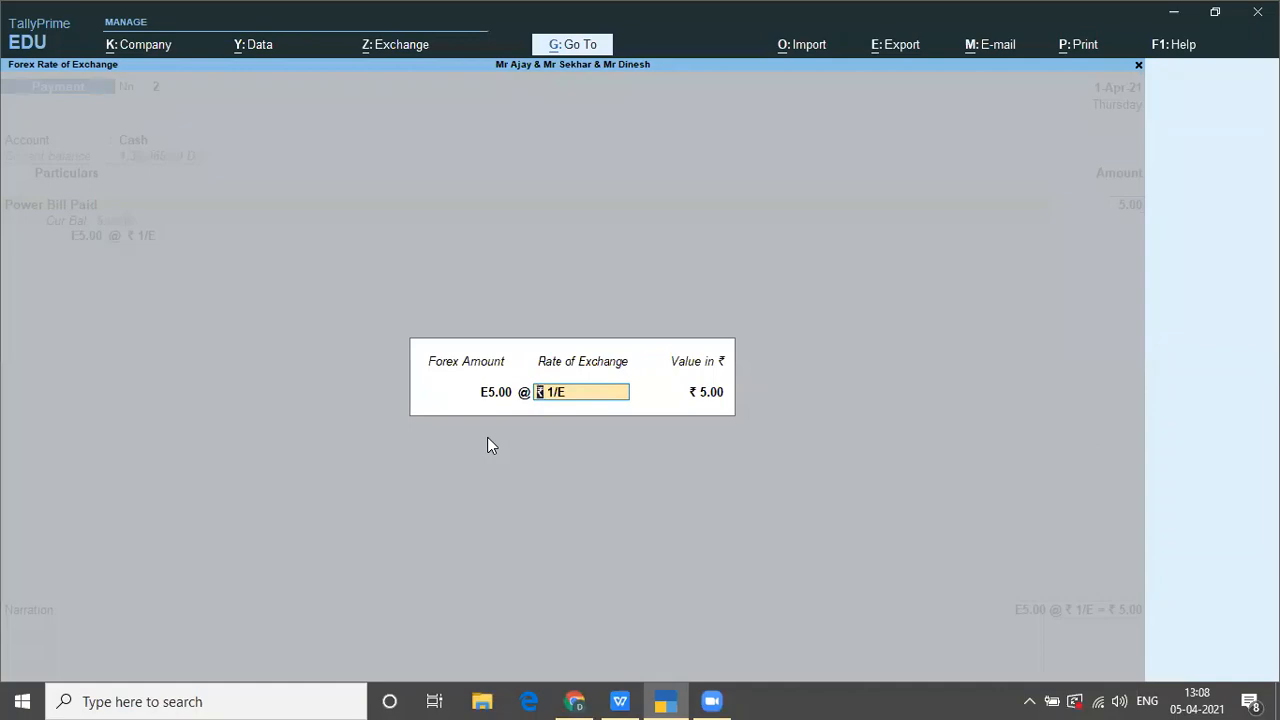
pyautogui.hotkey('alt', 'Tab')
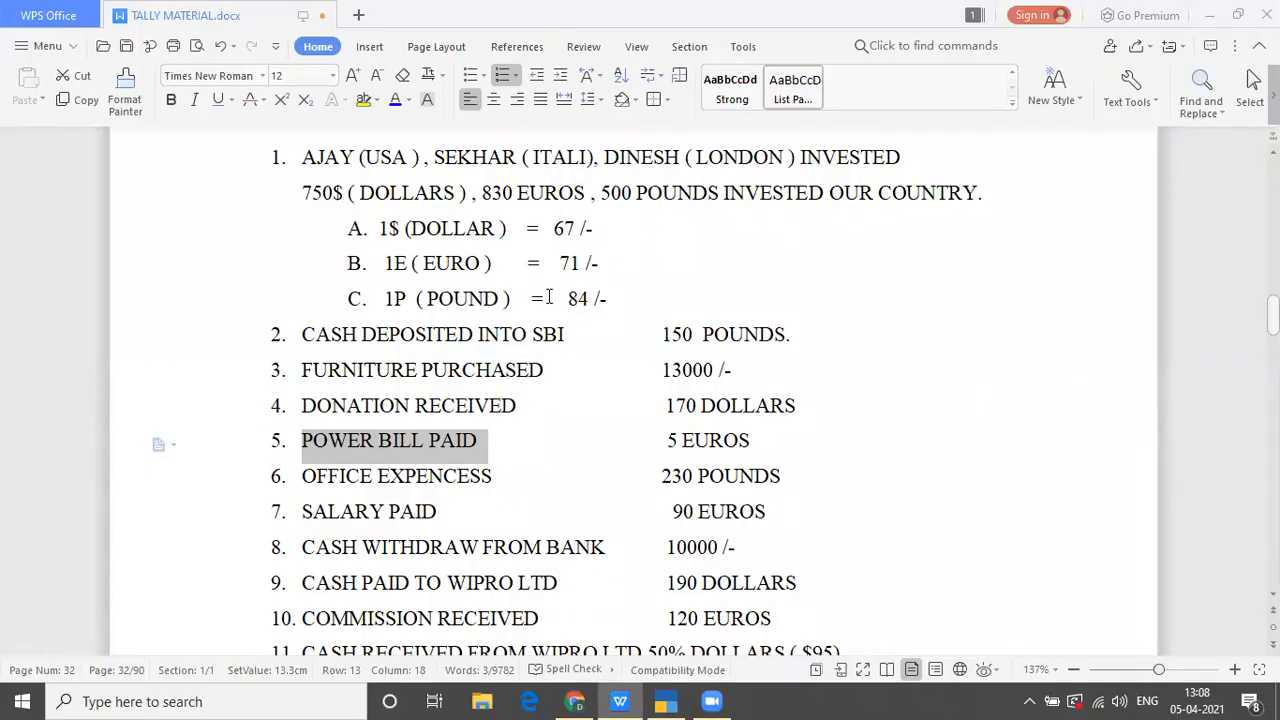
pyautogui.hotkey('alt', 'Tab')
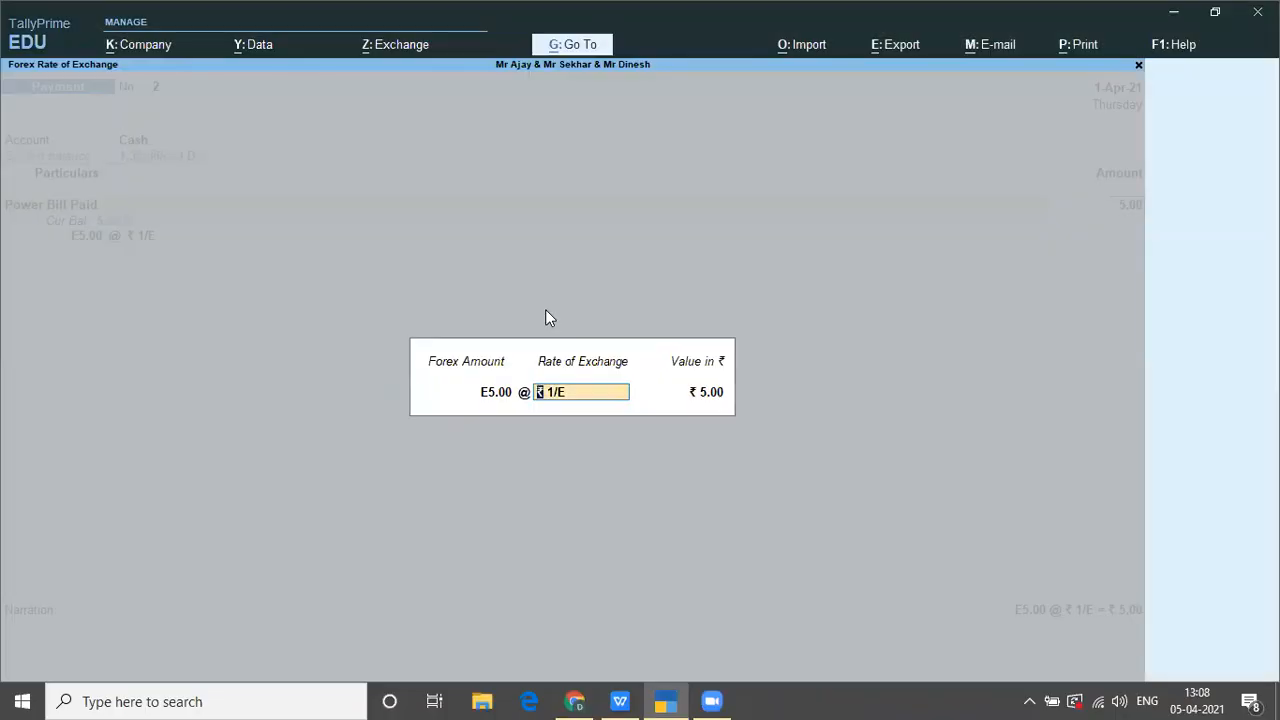
pyautogui.write('71')
pyautogui.press('Return')
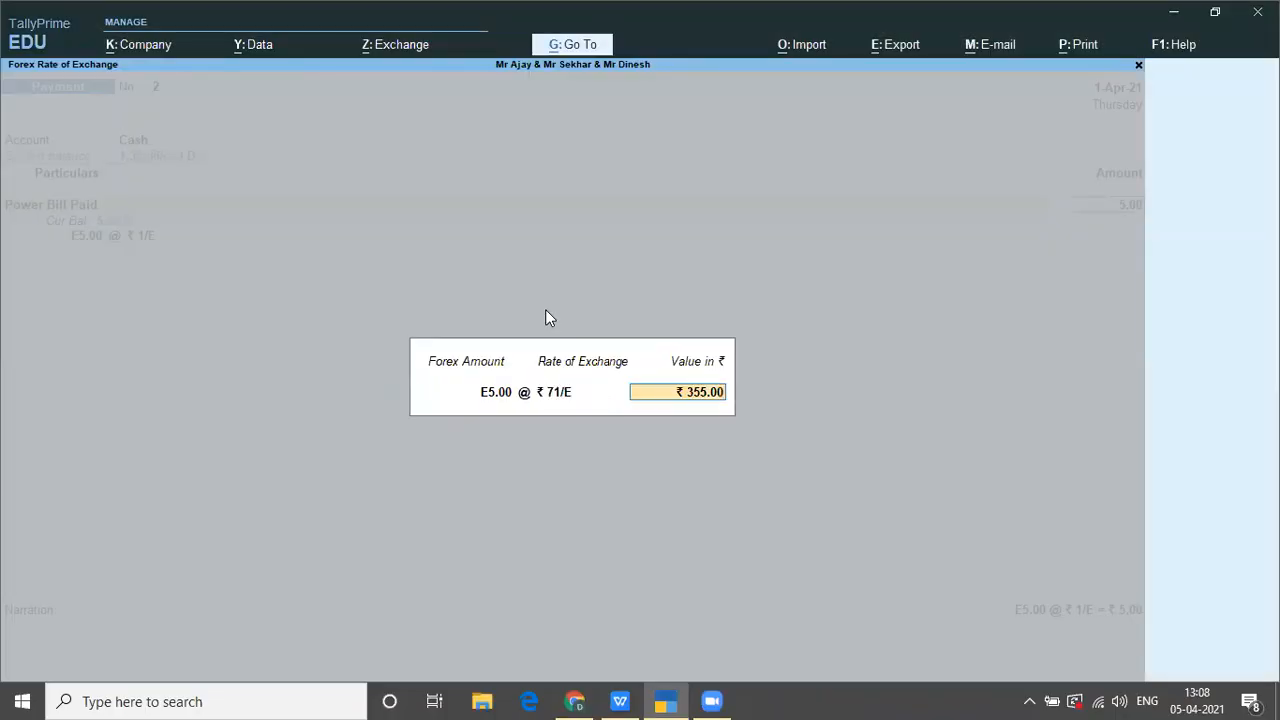
pyautogui.press('Return')
# Step: Save the power bill payment voucher without a narration, continuing past the negative cash warning
pyautogui.press('Return')
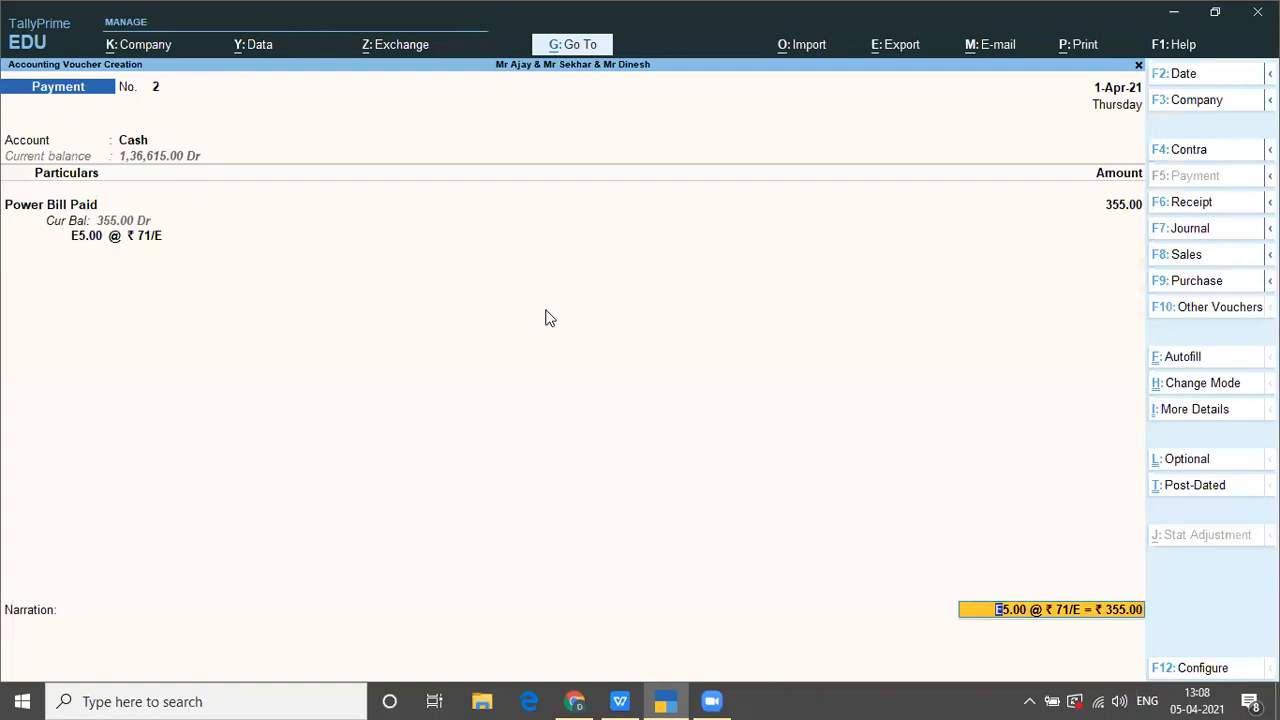
pyautogui.press('Return')
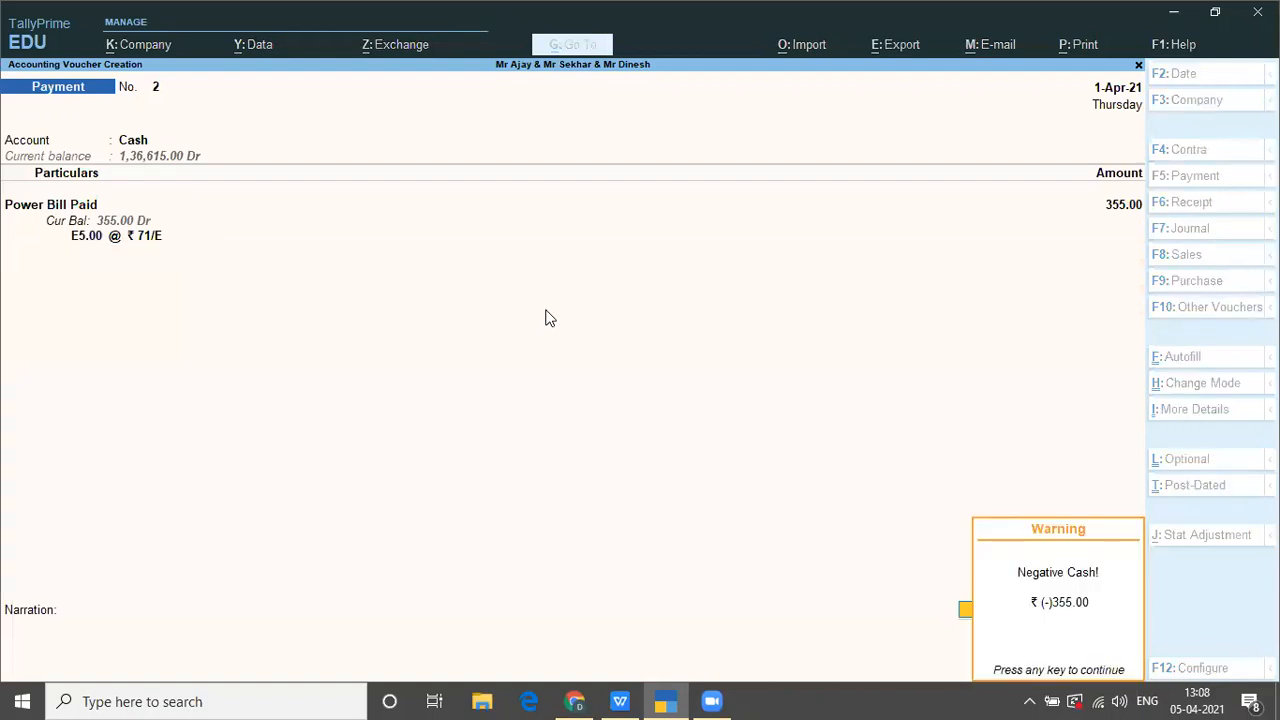
pyautogui.press('Return')
pyautogui.press('Return')
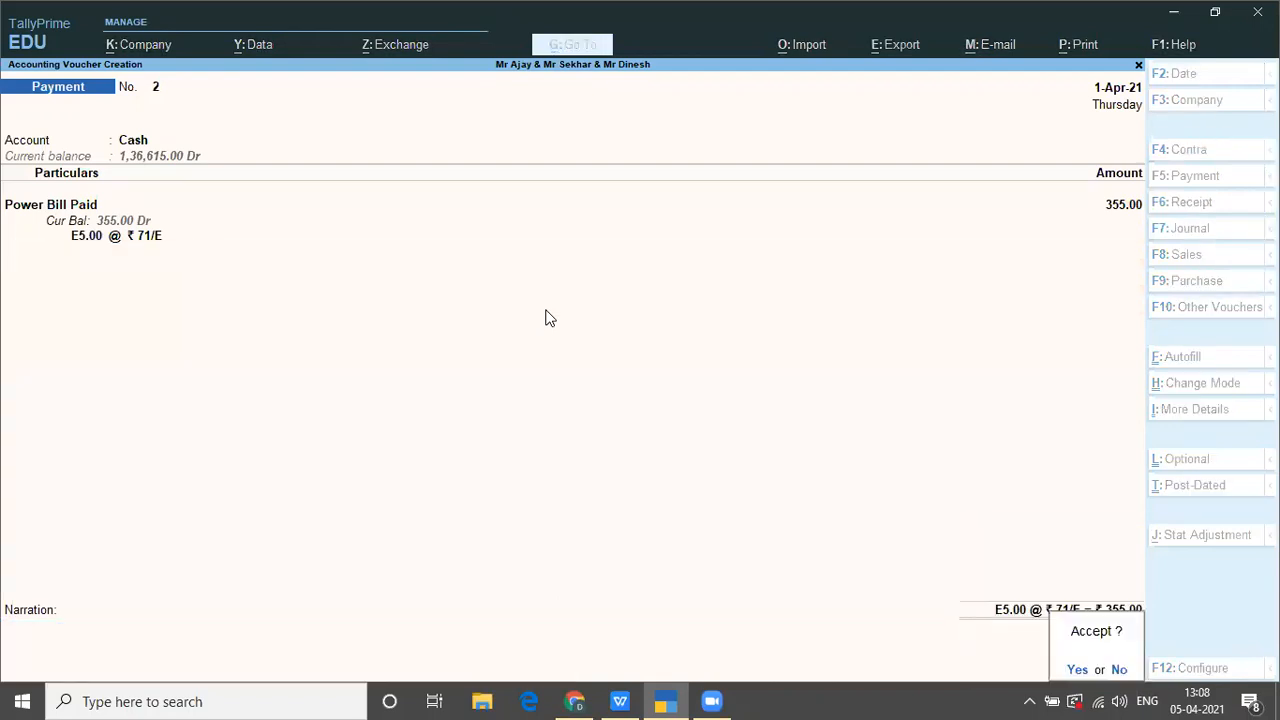
pyautogui.press('Return')
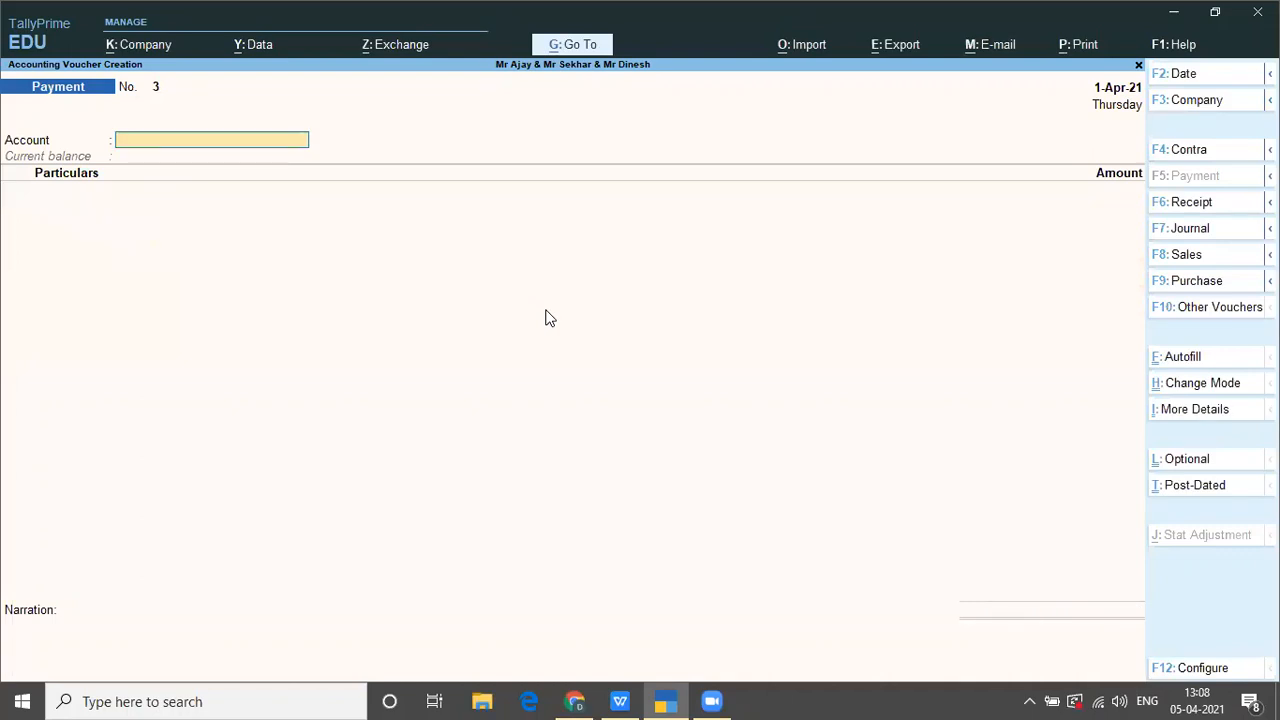
# Step: Check transaction 6 in the WPS Office document, and fill the TallyPrime payment voucher with account Cash and Office Expenses in the particulars
pyautogui.hotkey('alt', 'Tab')
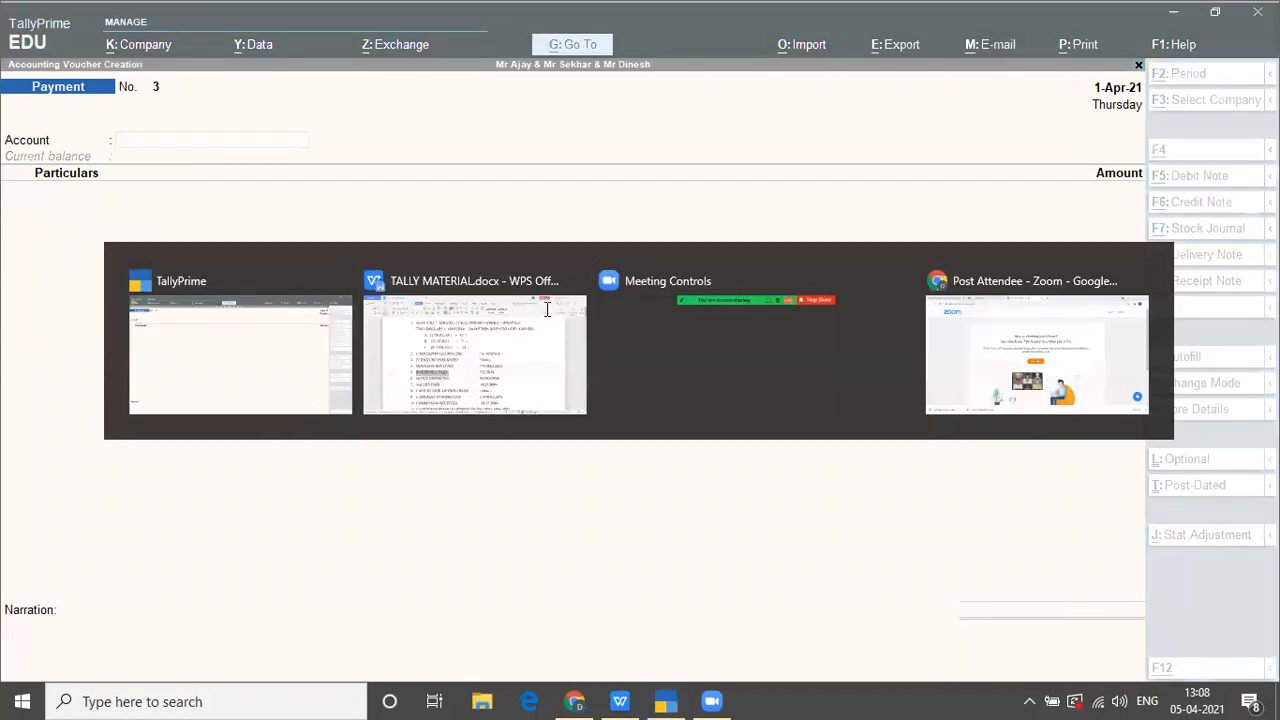
pyautogui.moveTo(302, 476); pyautogui.dragTo(505, 488)
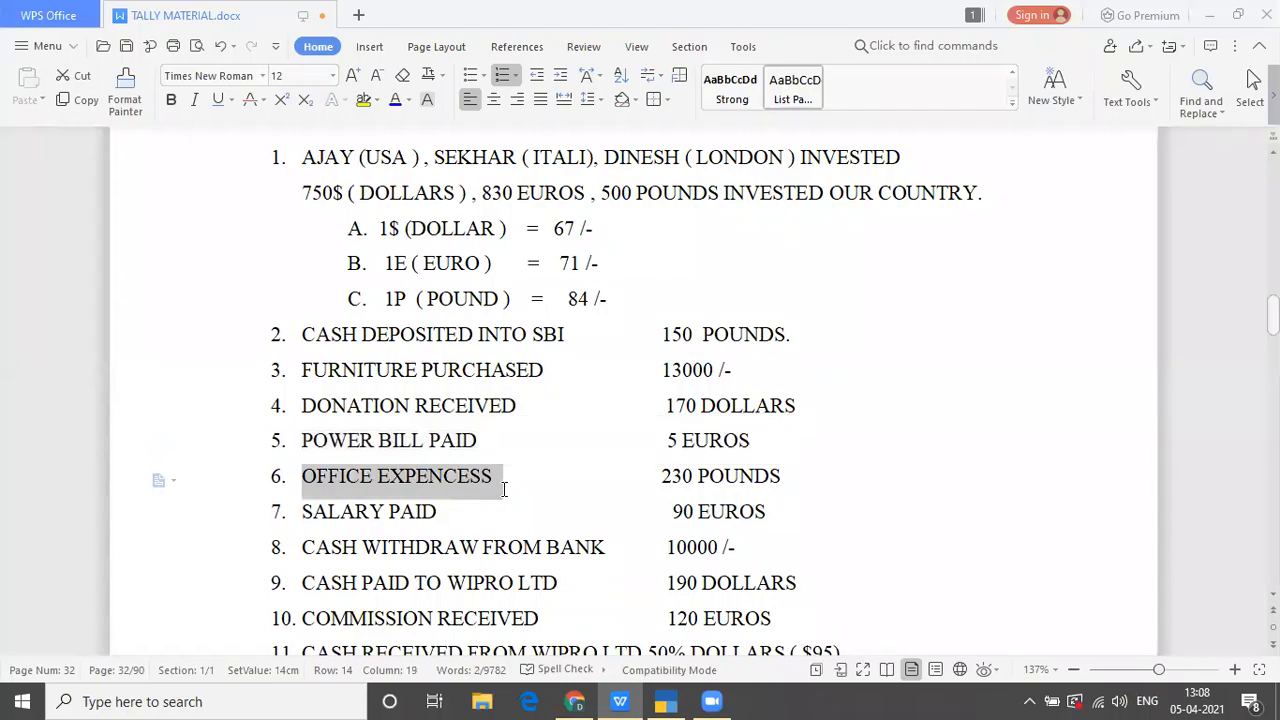
pyautogui.hotkey('alt', 'Tab')
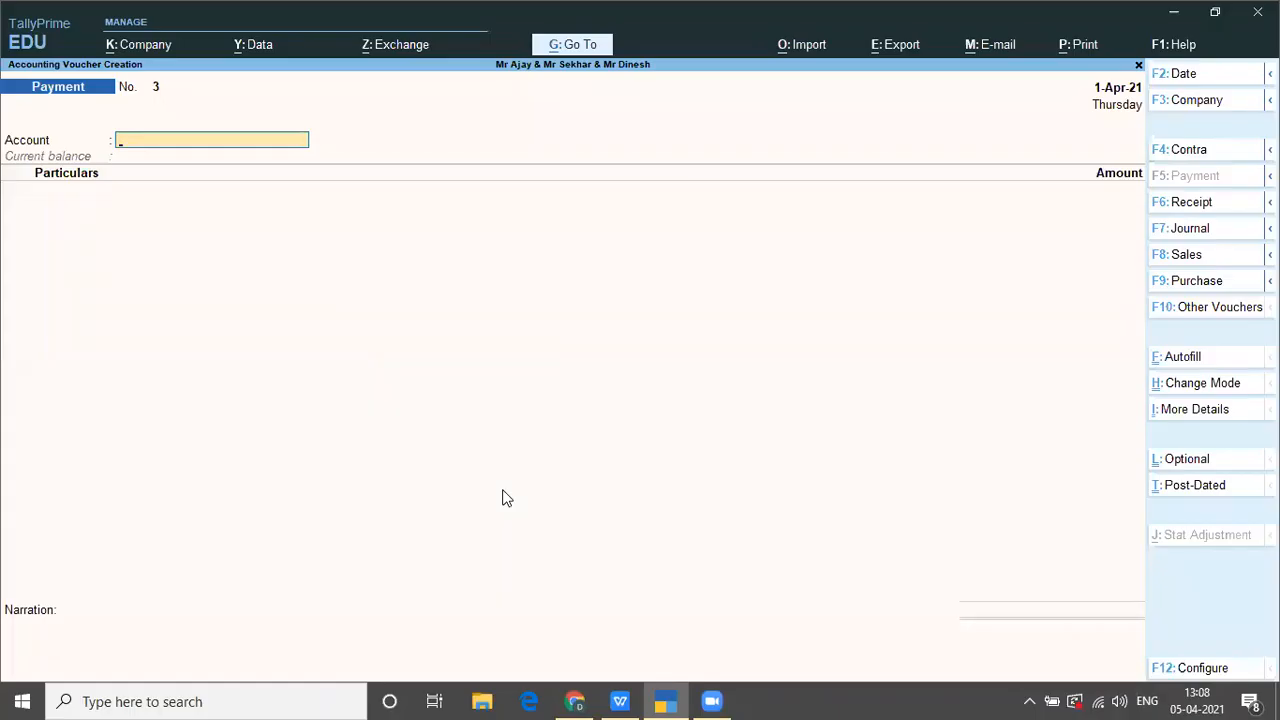
pyautogui.write('CAS')
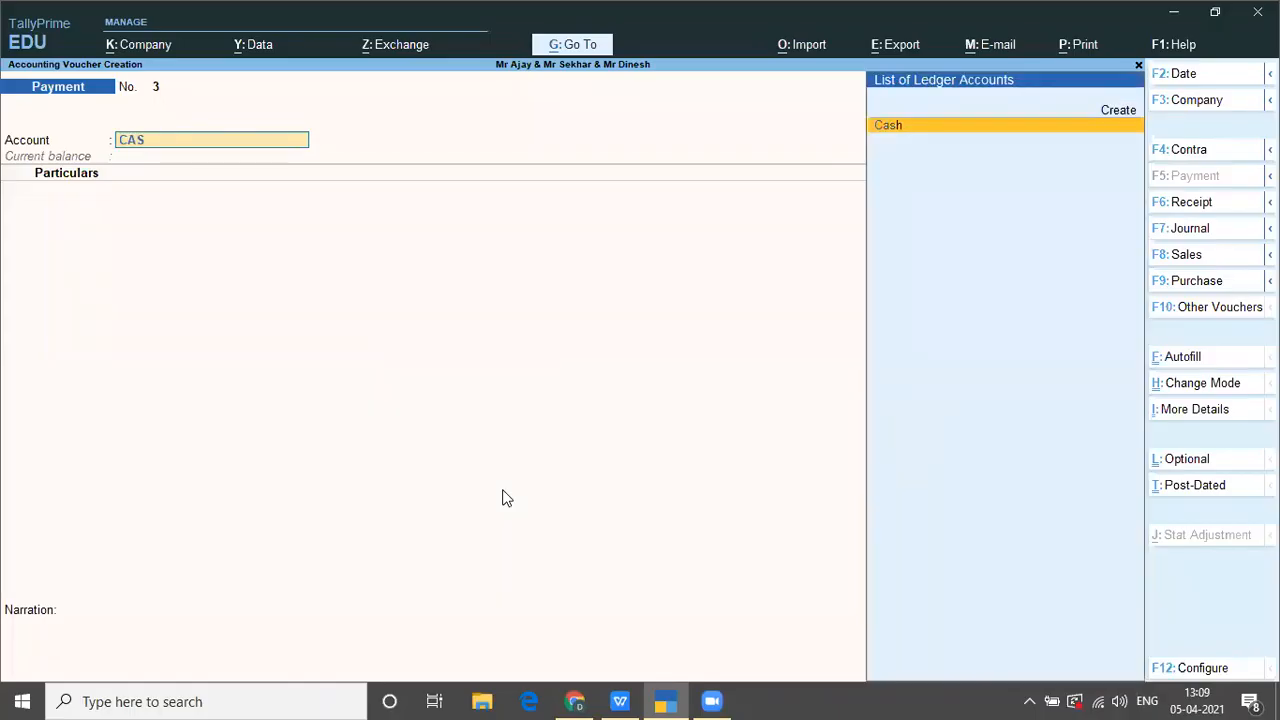
pyautogui.press('BackSpace')
pyautogui.press('BackSpace')
pyautogui.press('BackSpace')
pyautogui.press('capslock')
pyautogui.press('Return')
pyautogui.write('Off')
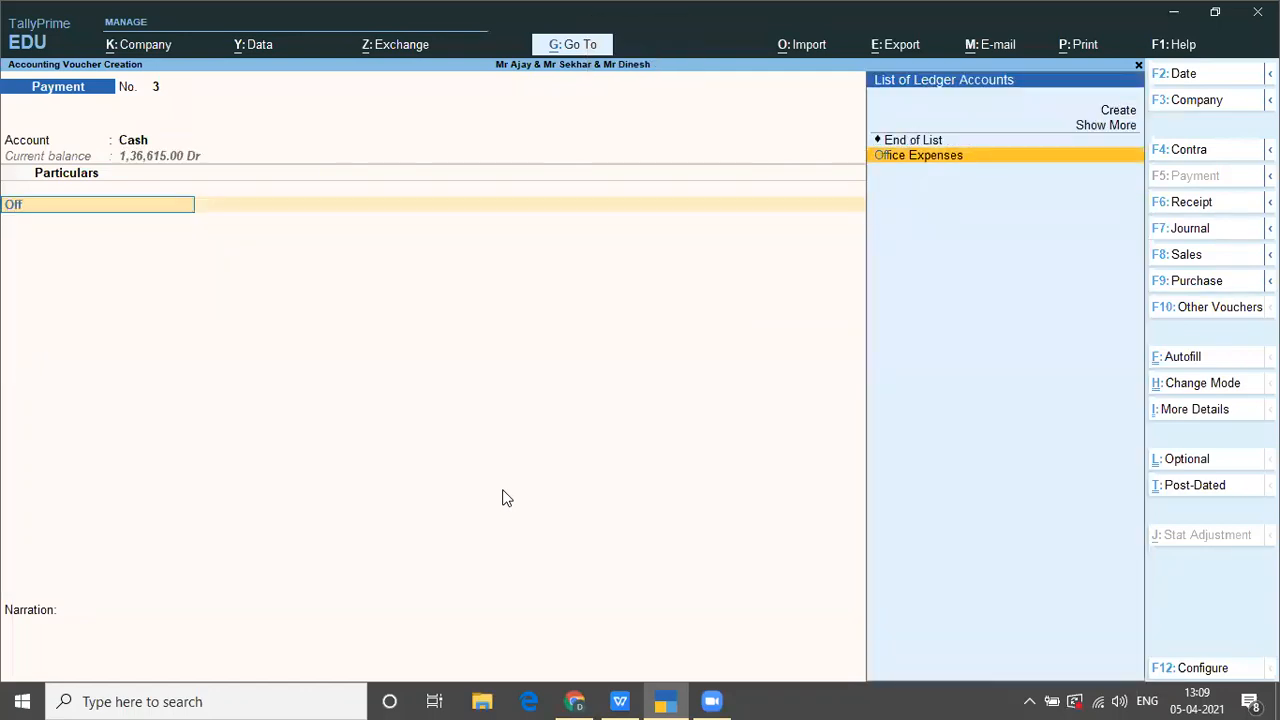
pyautogui.press('Return')
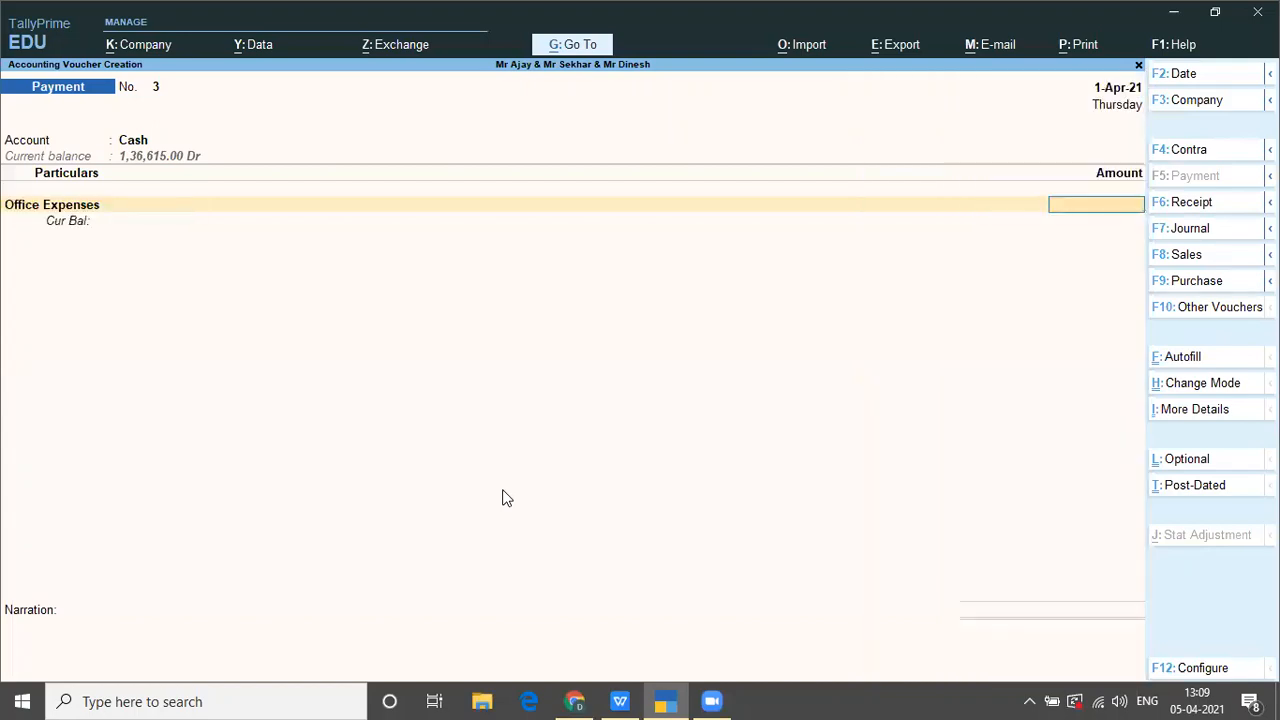
# Step: Enter 230P as the Office Expenses amount and keep the ₹84 per P rate, checking both against the WPS Office document
pyautogui.hotkey('alt', 'Tab')
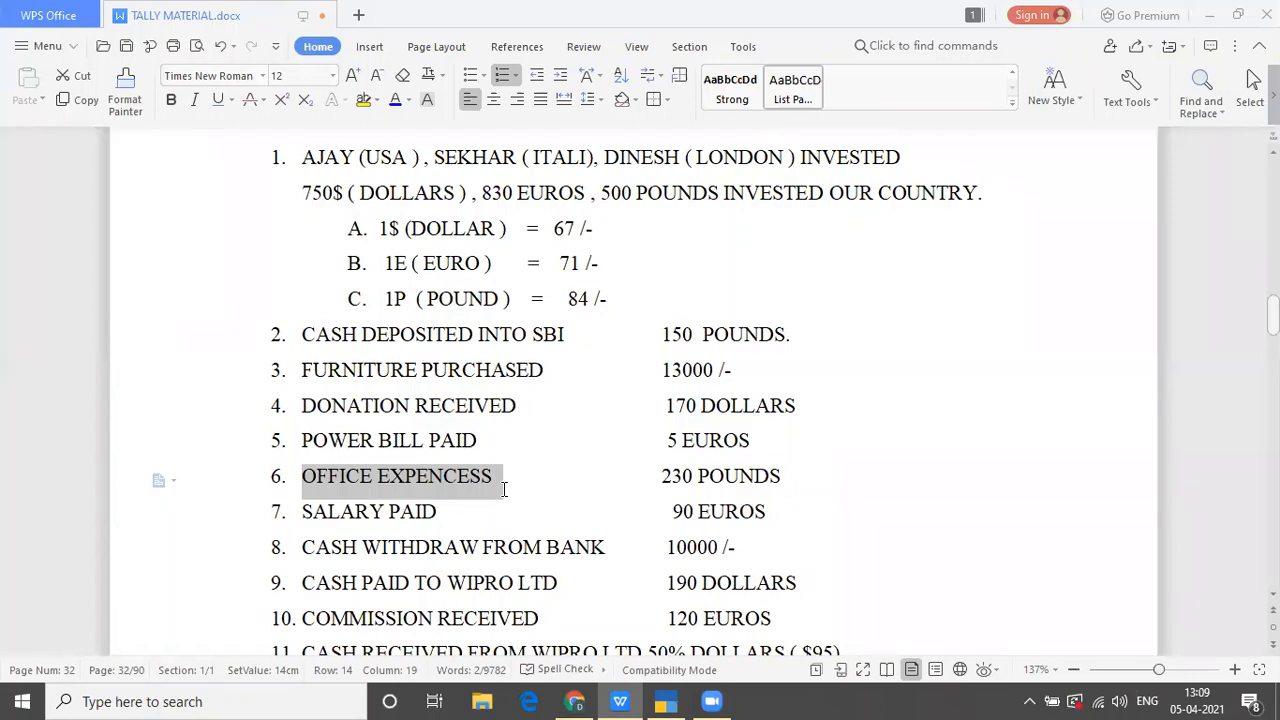
pyautogui.hotkey('alt', 'Tab')
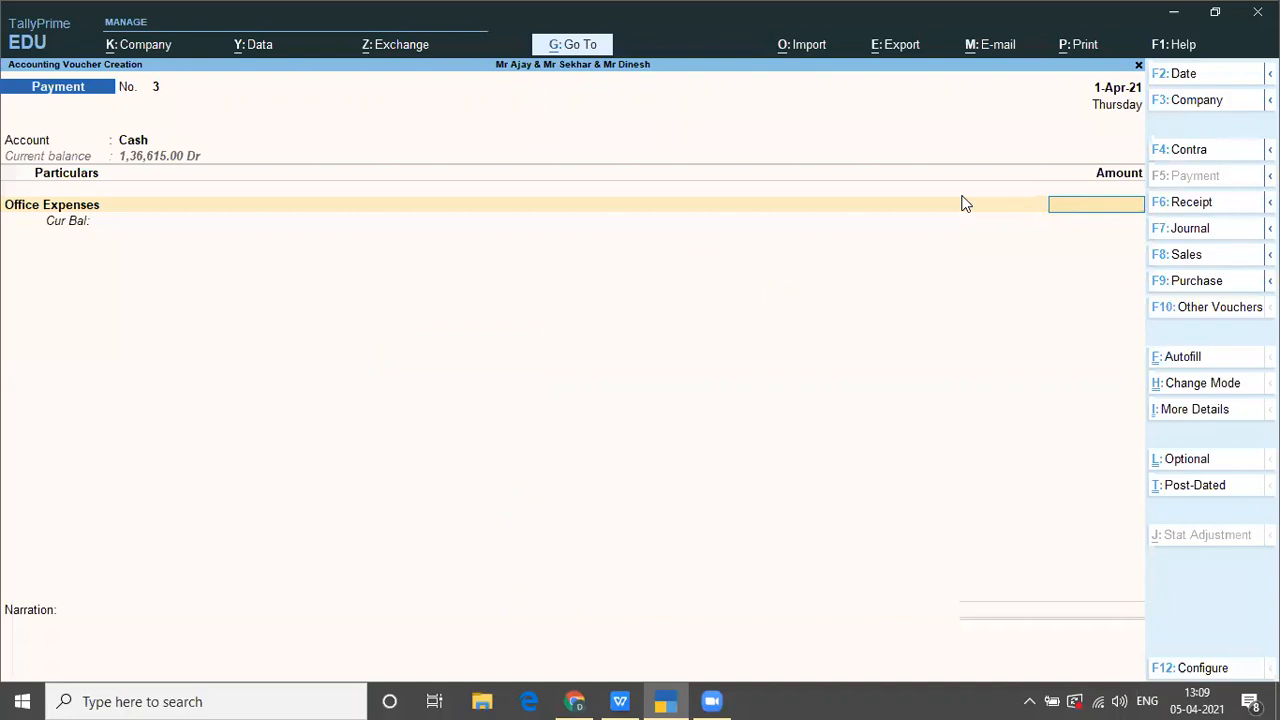
pyautogui.write('23')
pyautogui.write('0')
pyautogui.press('capslock')
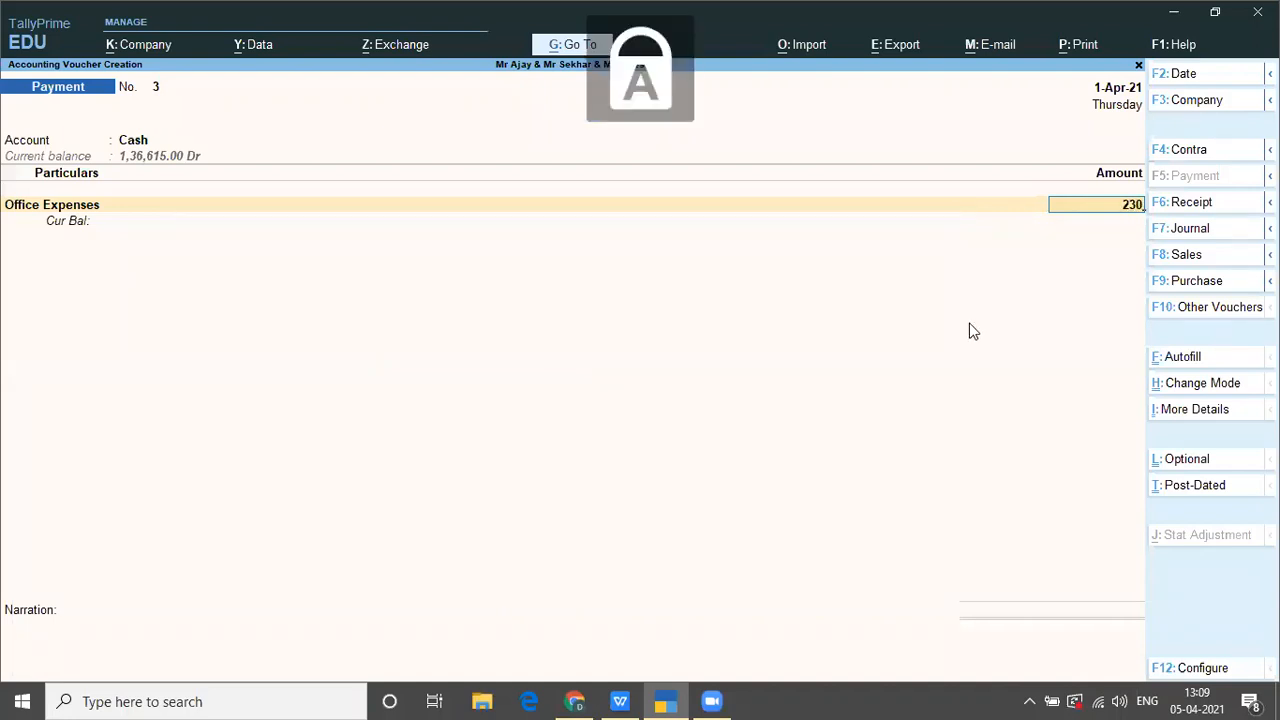
pyautogui.write('P')
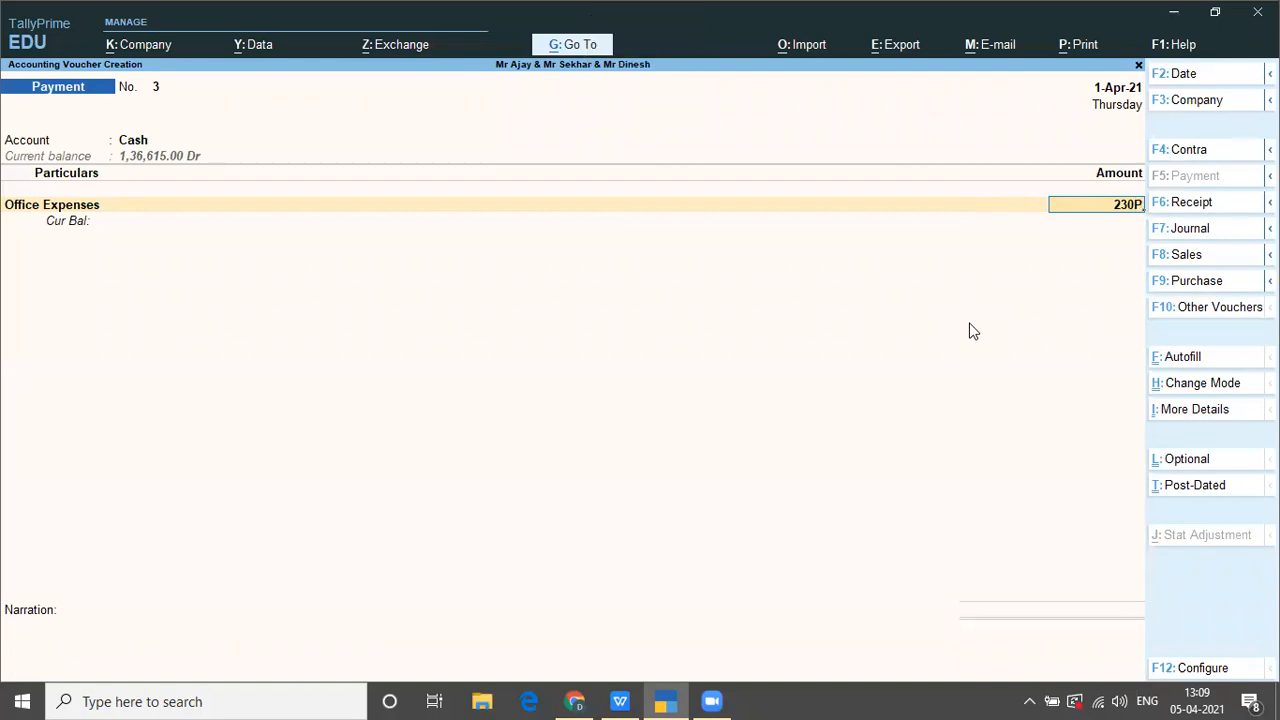
pyautogui.press('Return')
pyautogui.press('Return')
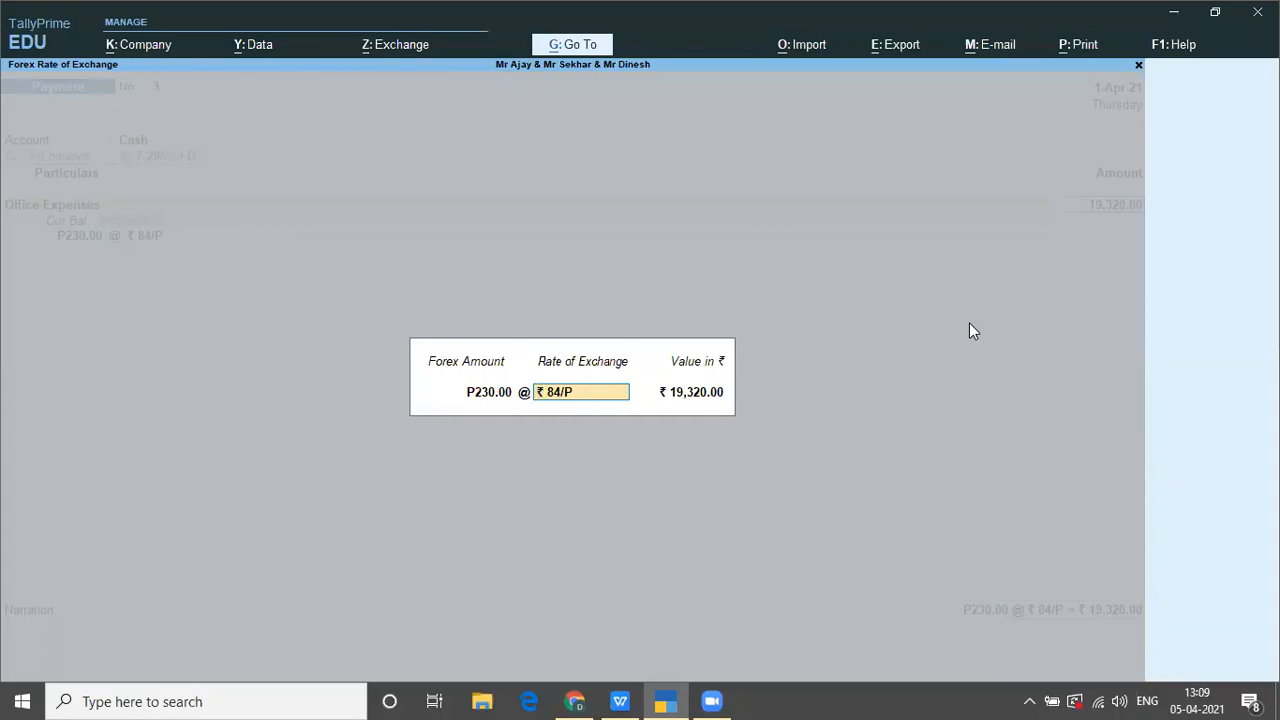
pyautogui.hotkey('alt', 'Tab')
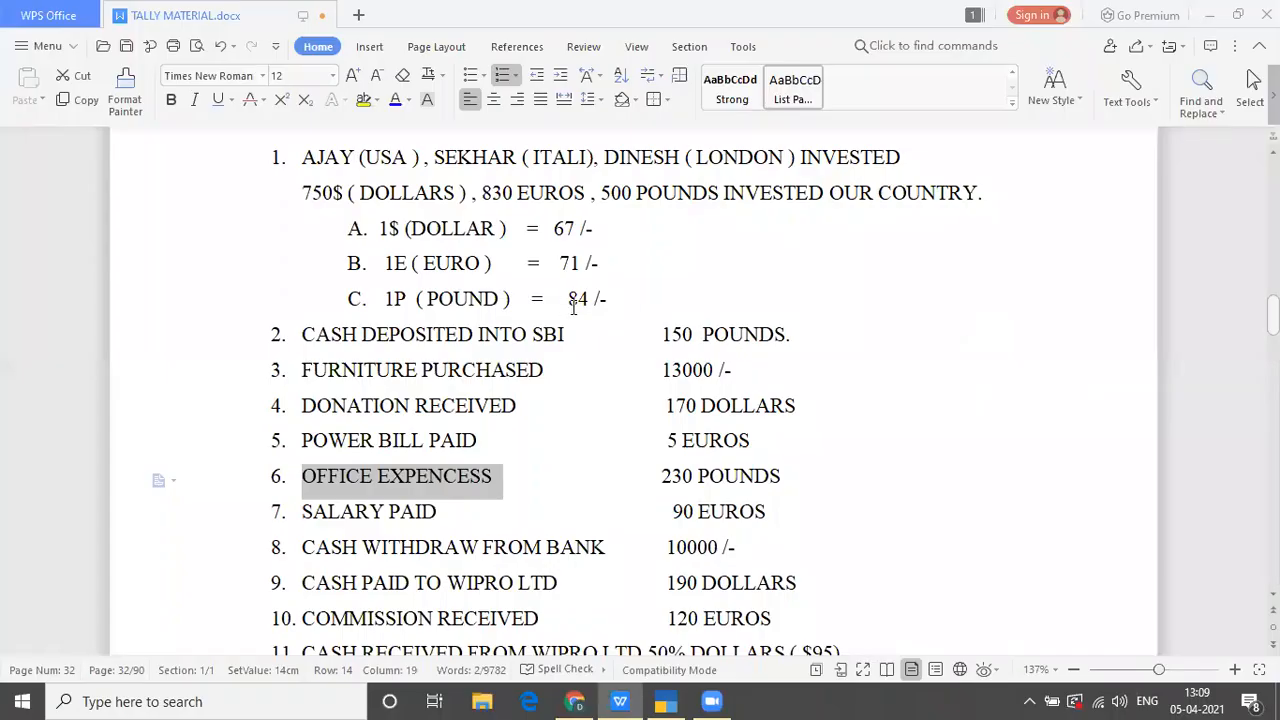
pyautogui.hotkey('alt', 'Tab')
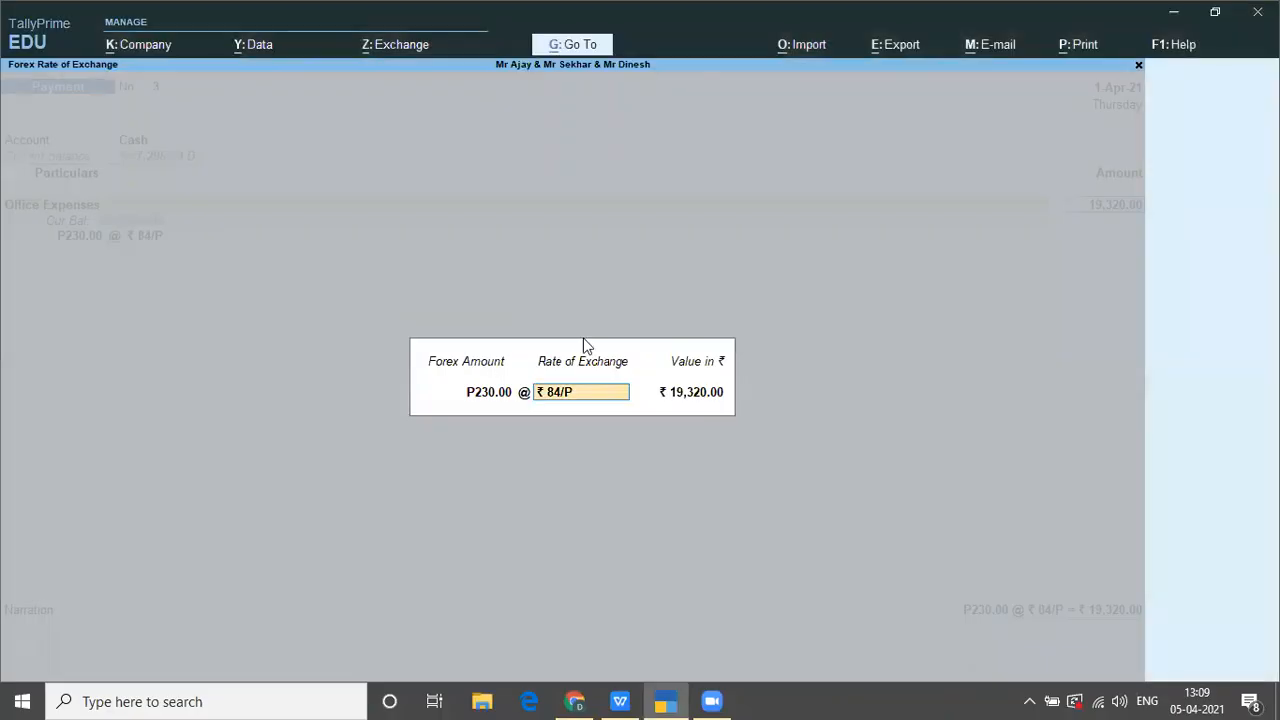
pyautogui.press('Return')
pyautogui.press('Return')
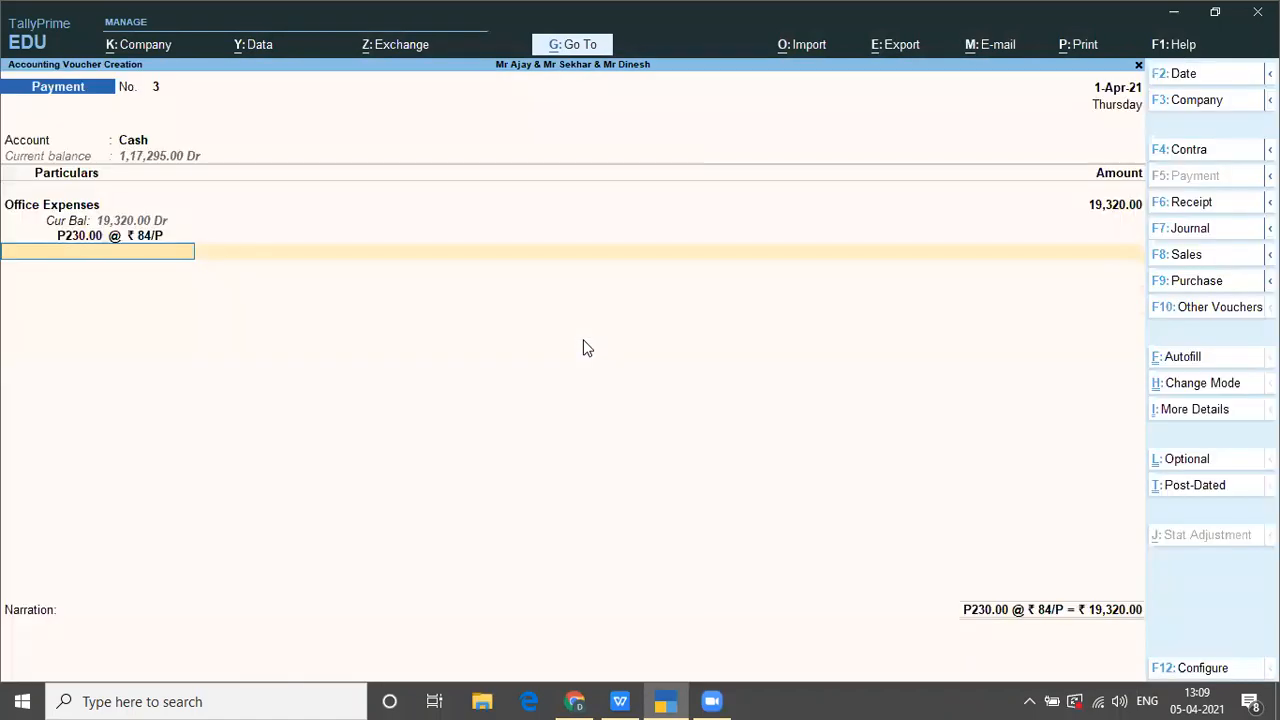
# Step: Save the office expenses payment voucher without a narration
pyautogui.press('Return')
pyautogui.press('Return')
pyautogui.press('Return')
pyautogui.press('Return')
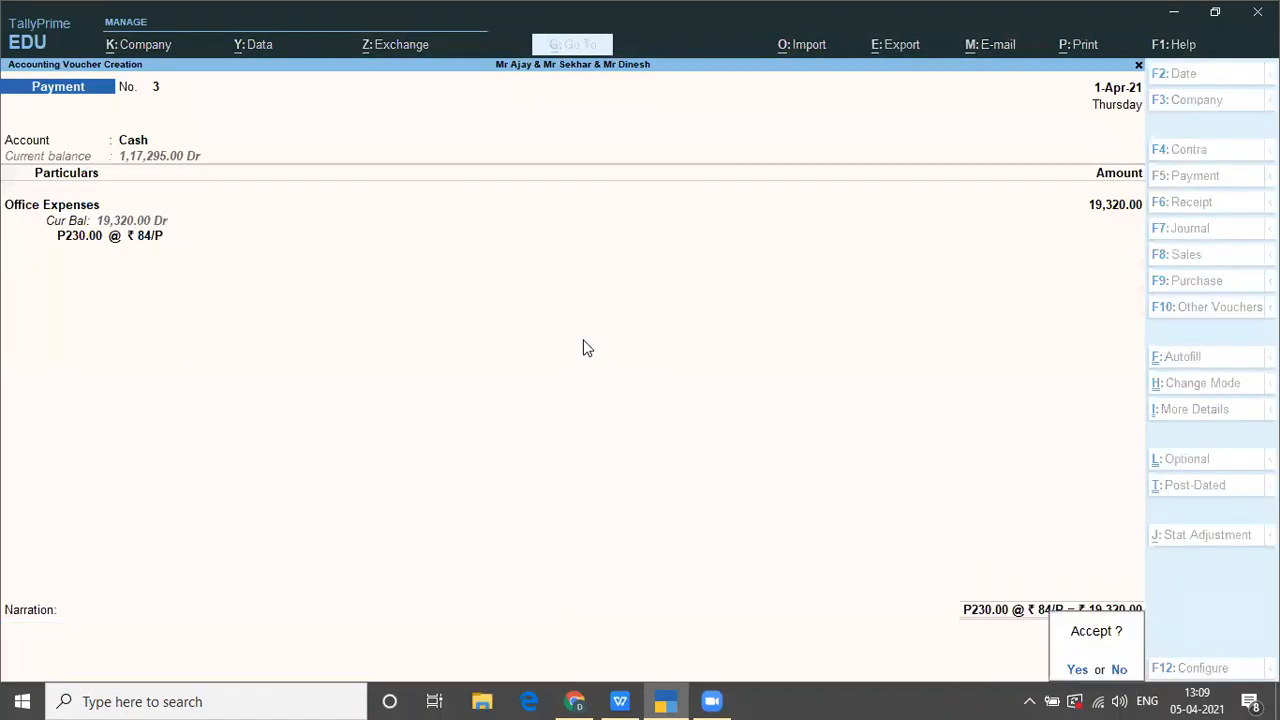
pyautogui.press('Return')
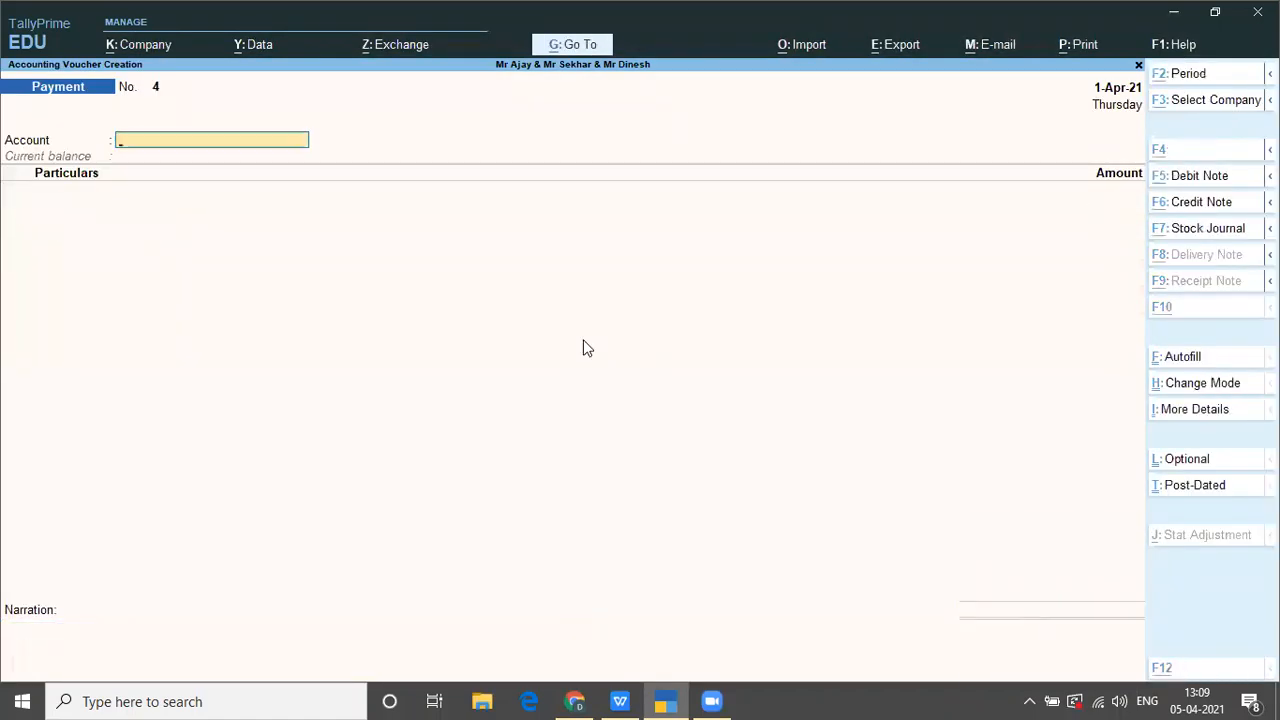
# Step: Check transaction 7 in the WPS Office document, and fill the TallyPrime payment voucher with account Cash and Salary Paid in the particulars
pyautogui.hotkey('alt', 'Tab')
pyautogui.moveTo(306, 511); pyautogui.dragTo(448, 528)
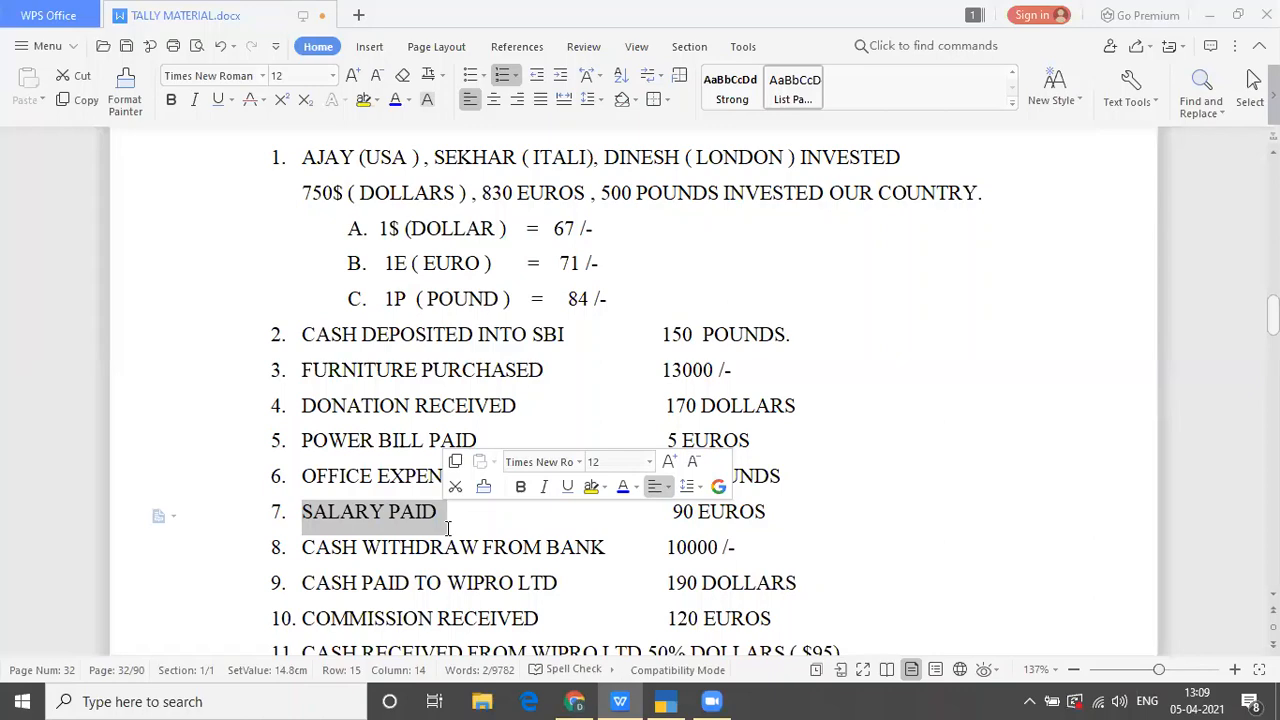
pyautogui.hotkey('alt', 'Tab')
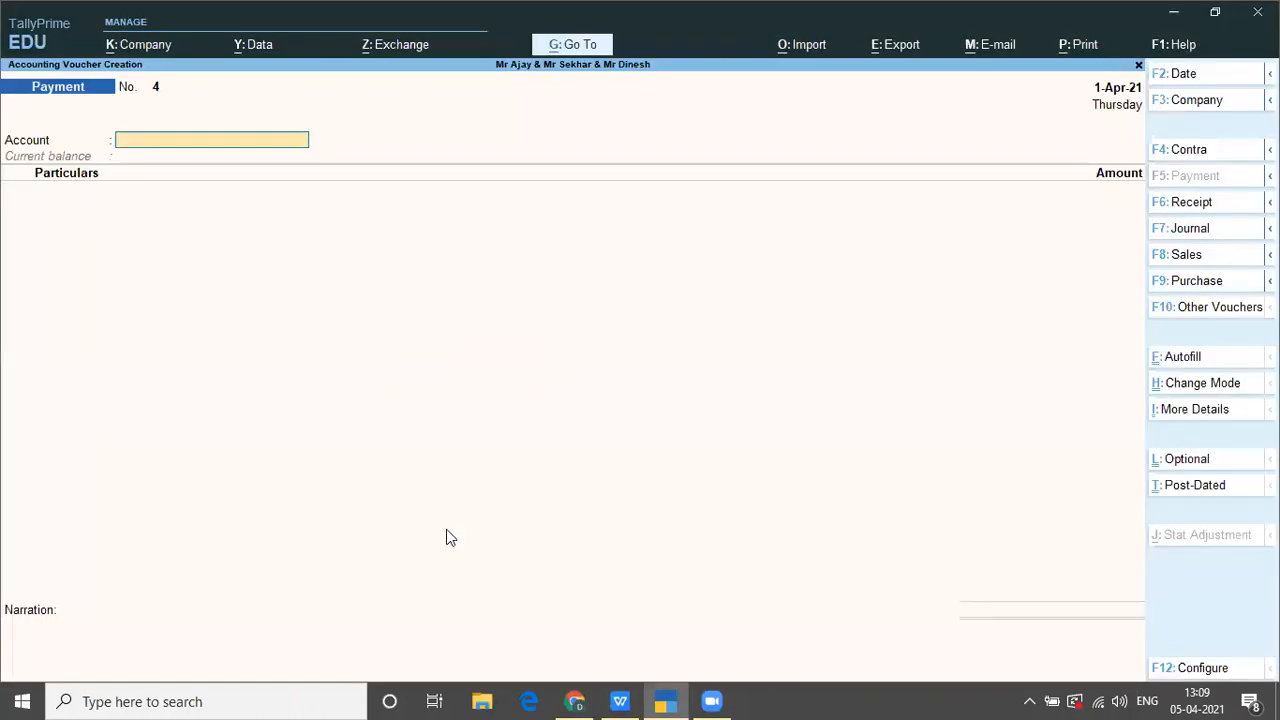
pyautogui.write('CAS')
pyautogui.press('Return')
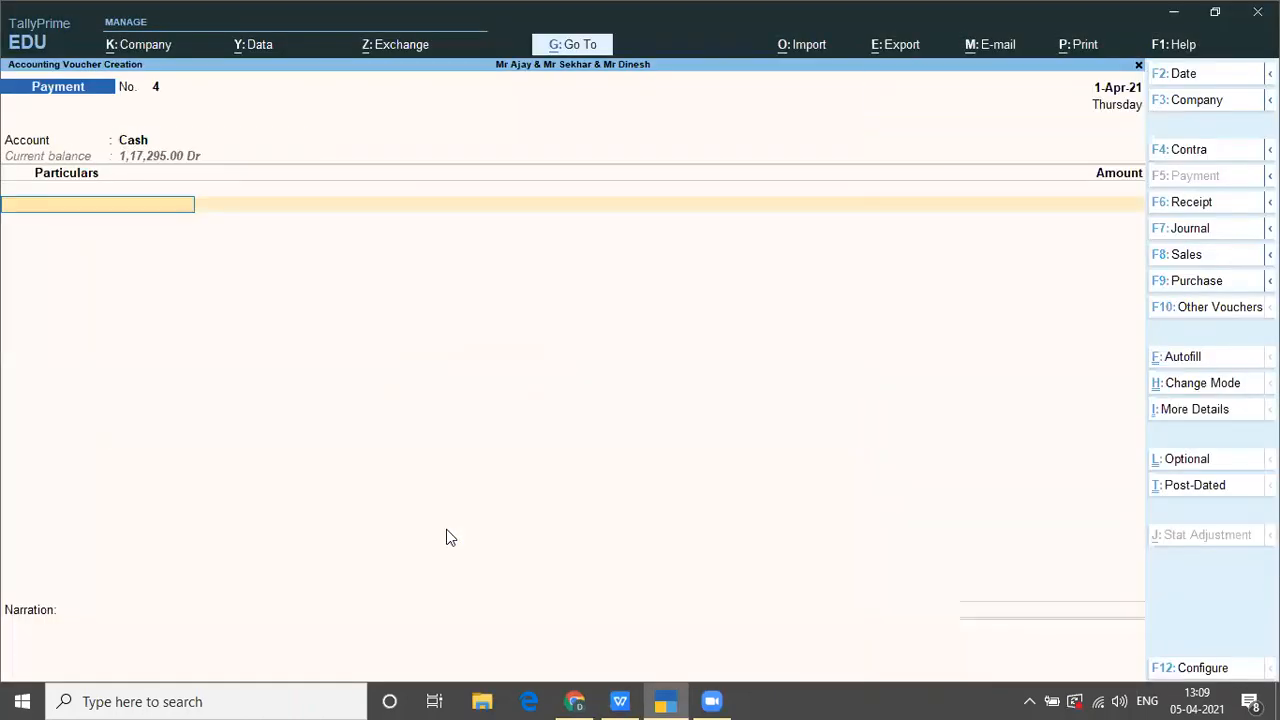
pyautogui.write('SA')
pyautogui.press('Return')
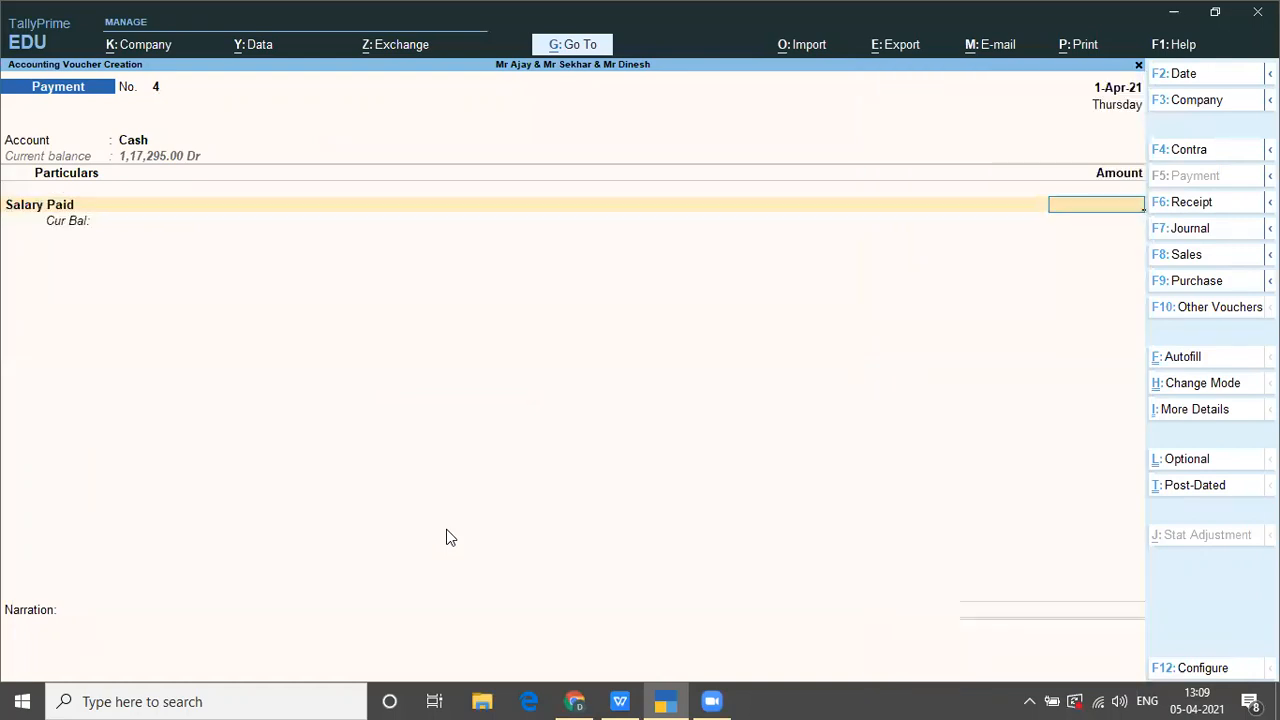
# Step: Enter 90E as the Salary Paid amount and keep the ₹71 per E rate, checking the rate against the WPS Office document
pyautogui.write('90E')
pyautogui.press('Return')
pyautogui.press('Return')
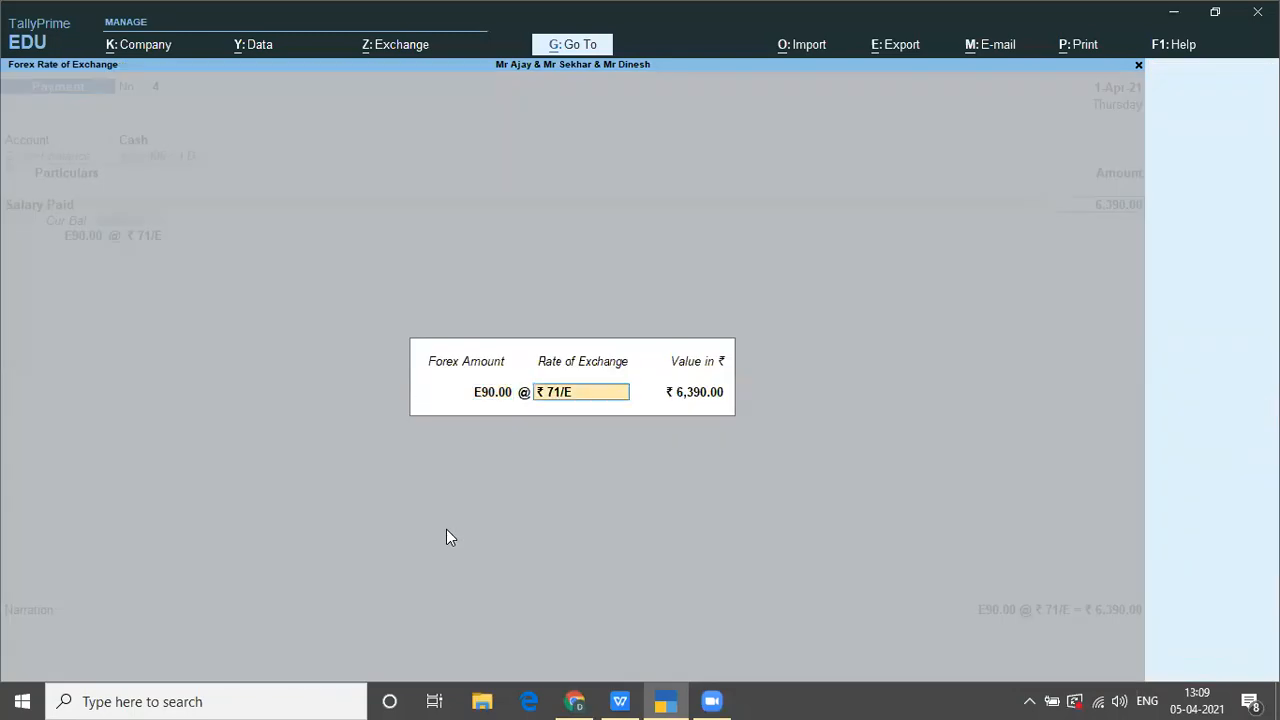
pyautogui.hotkey('alt', 'Tab')
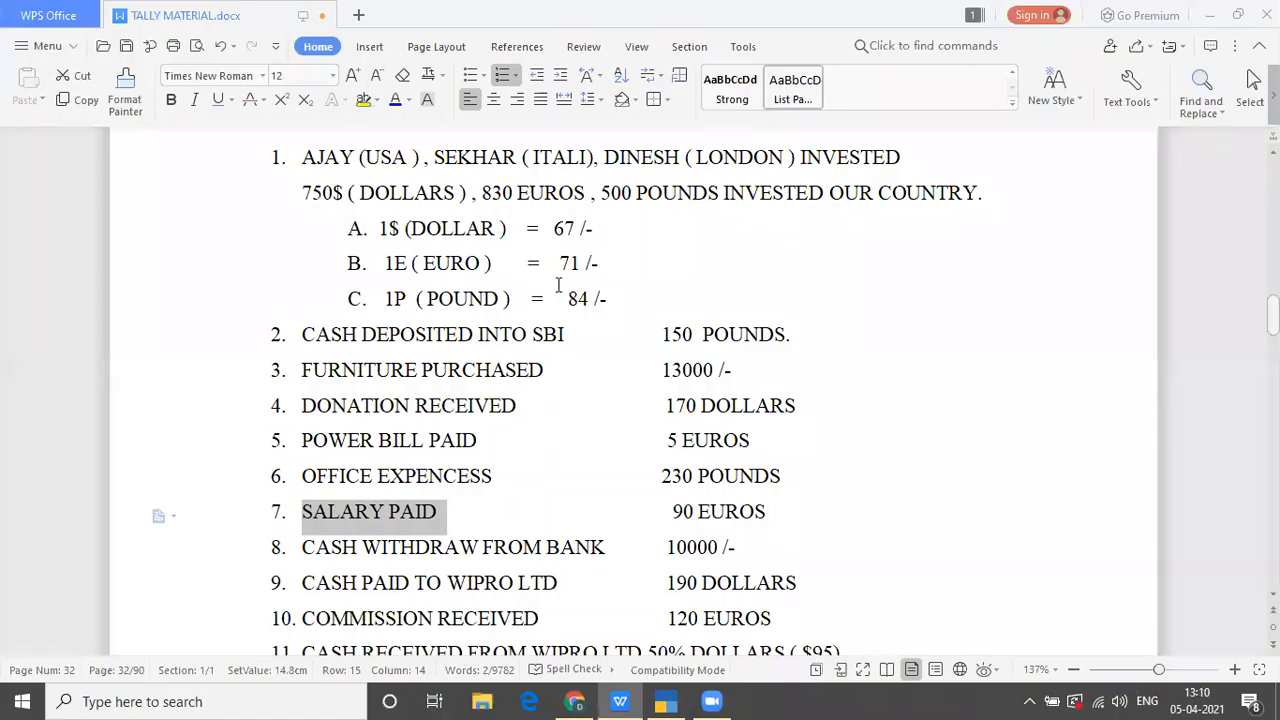
pyautogui.hotkey('alt', 'Tab')
pyautogui.press('Return')
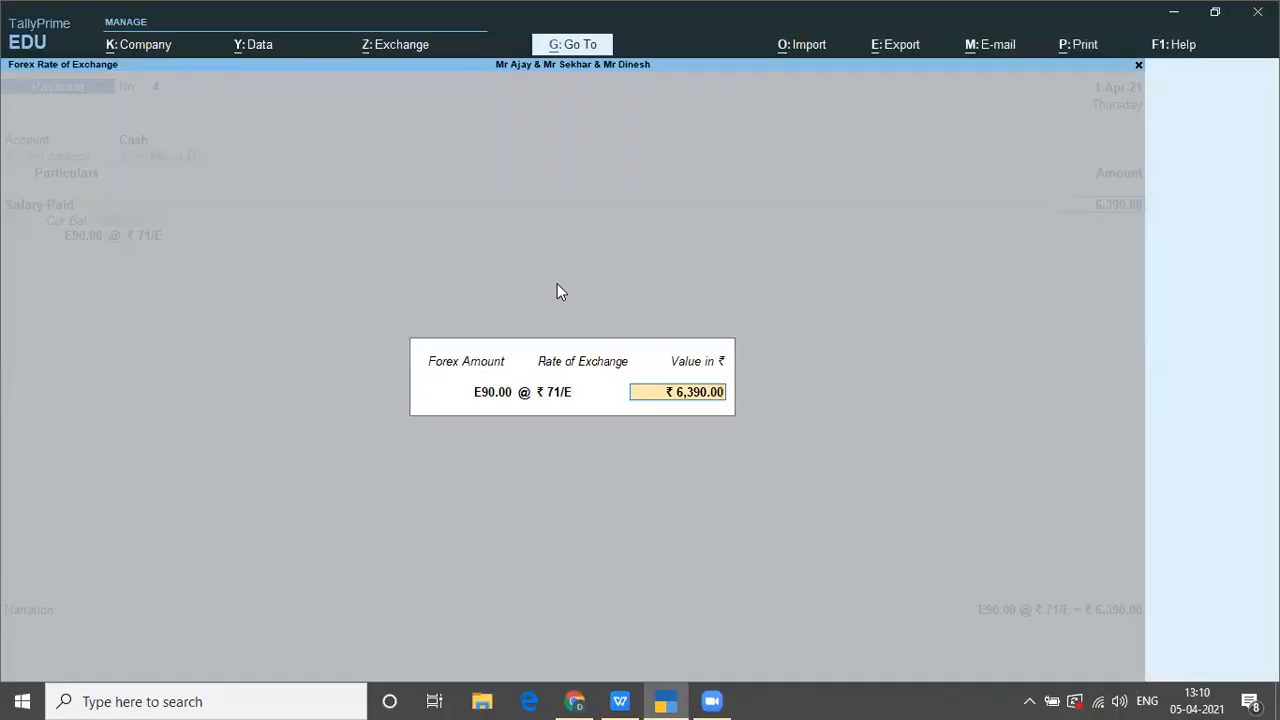
pyautogui.press('Return')
# Step: Save the salary payment voucher without a narration, continuing past the negative cash warning
pyautogui.press('Return')
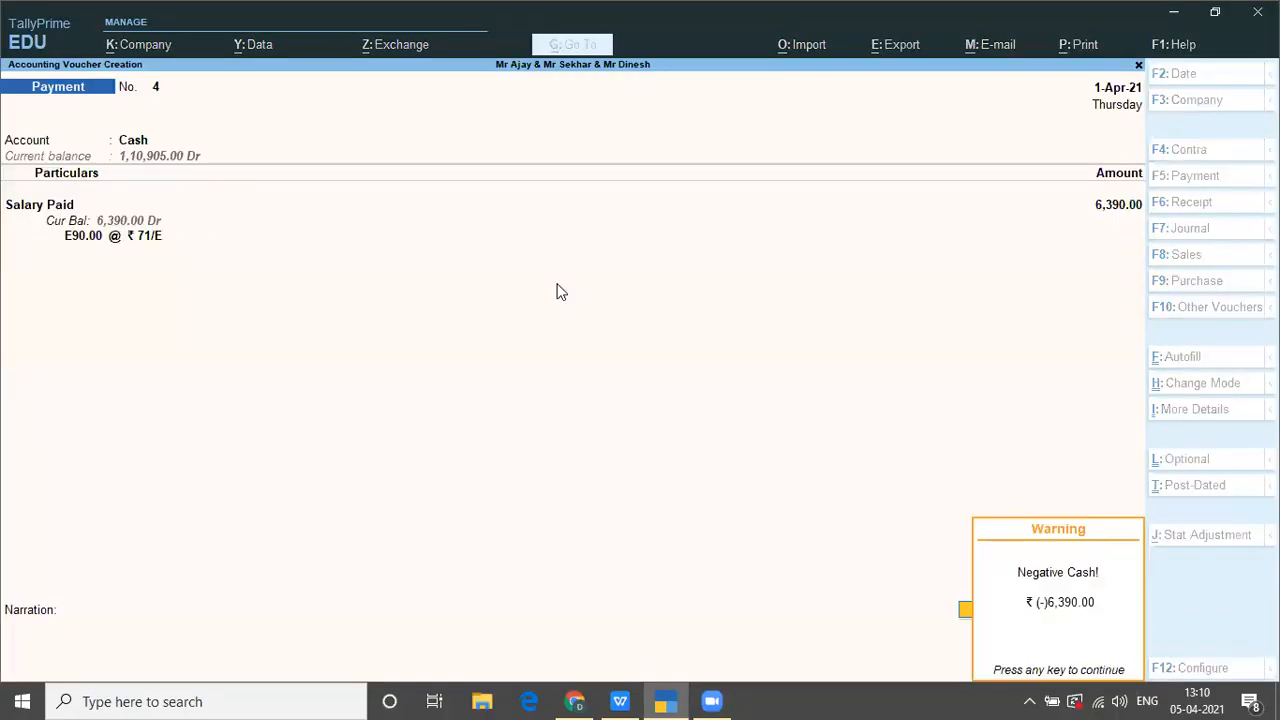
pyautogui.press('Return')
pyautogui.press('Return')
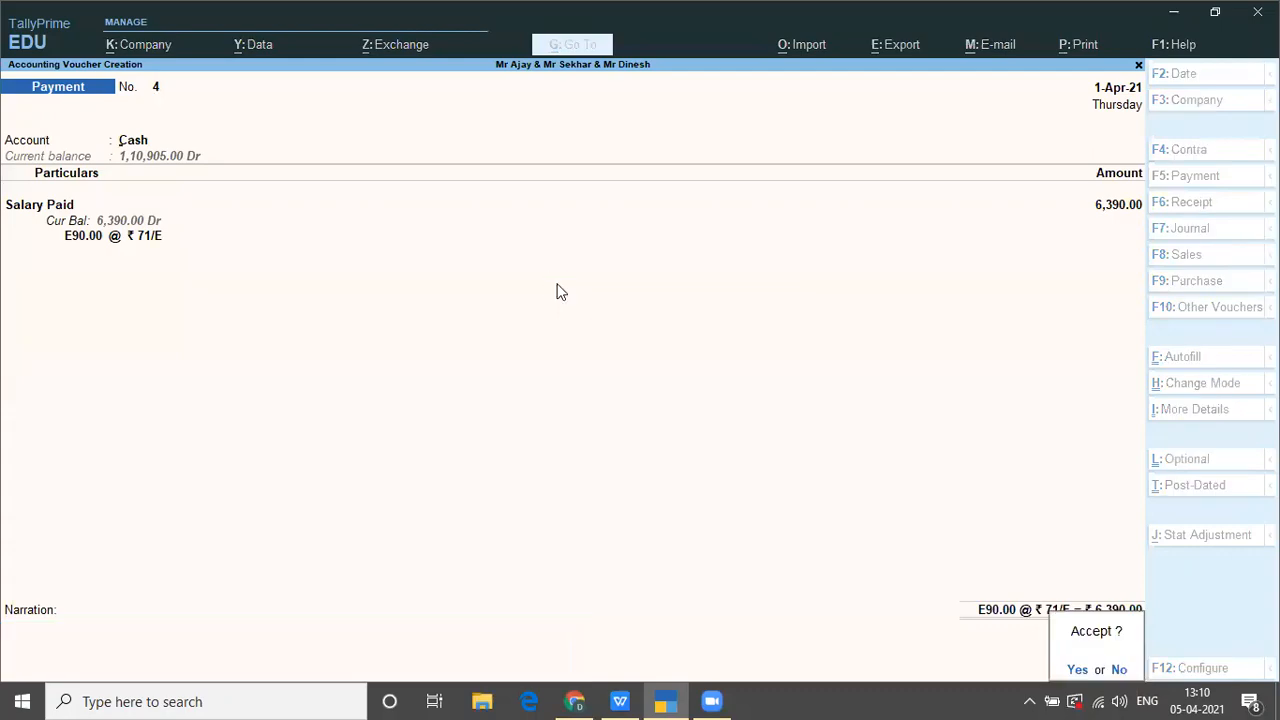
pyautogui.press('Return')
# Step: Check transaction 8 in the WPS Office document, and fill a TallyPrime contra voucher with account Cash and Sbi in the particulars
pyautogui.hotkey('alt', 'Tab')
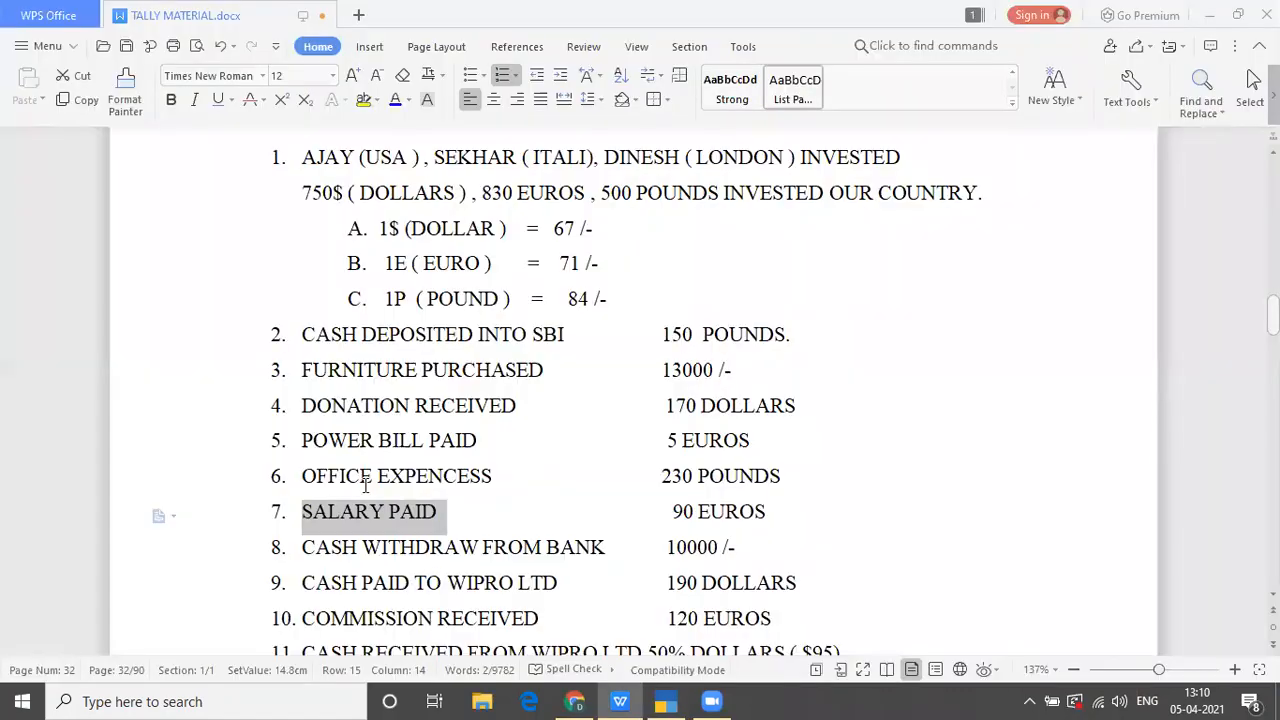
pyautogui.moveTo(302, 547); pyautogui.dragTo(669, 547)
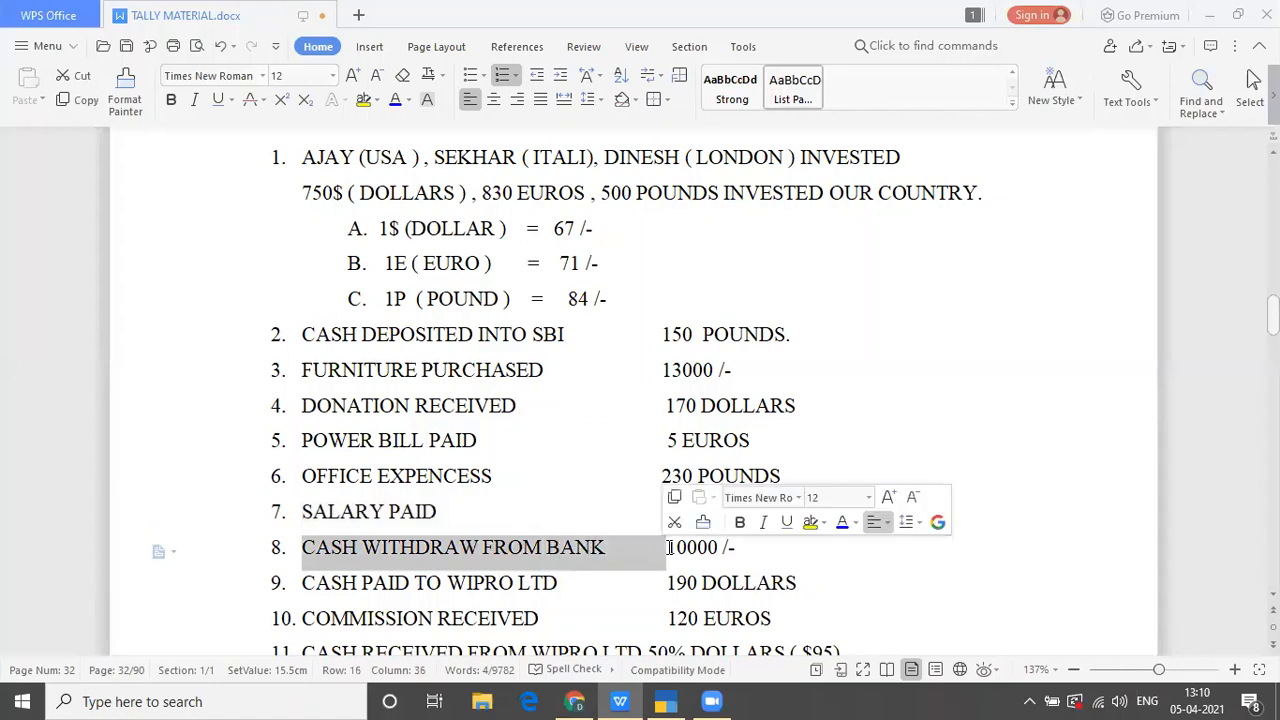
pyautogui.hotkey('ctrl', 'c')
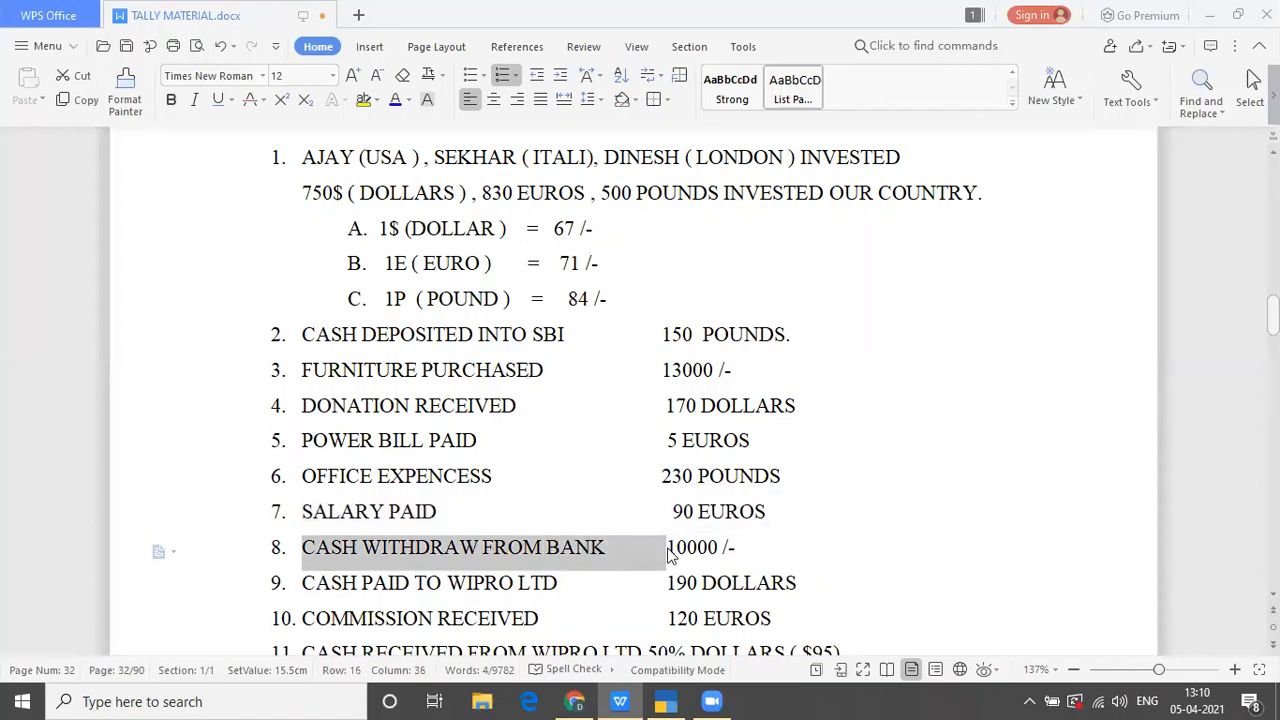
pyautogui.hotkey('alt', 'Tab')
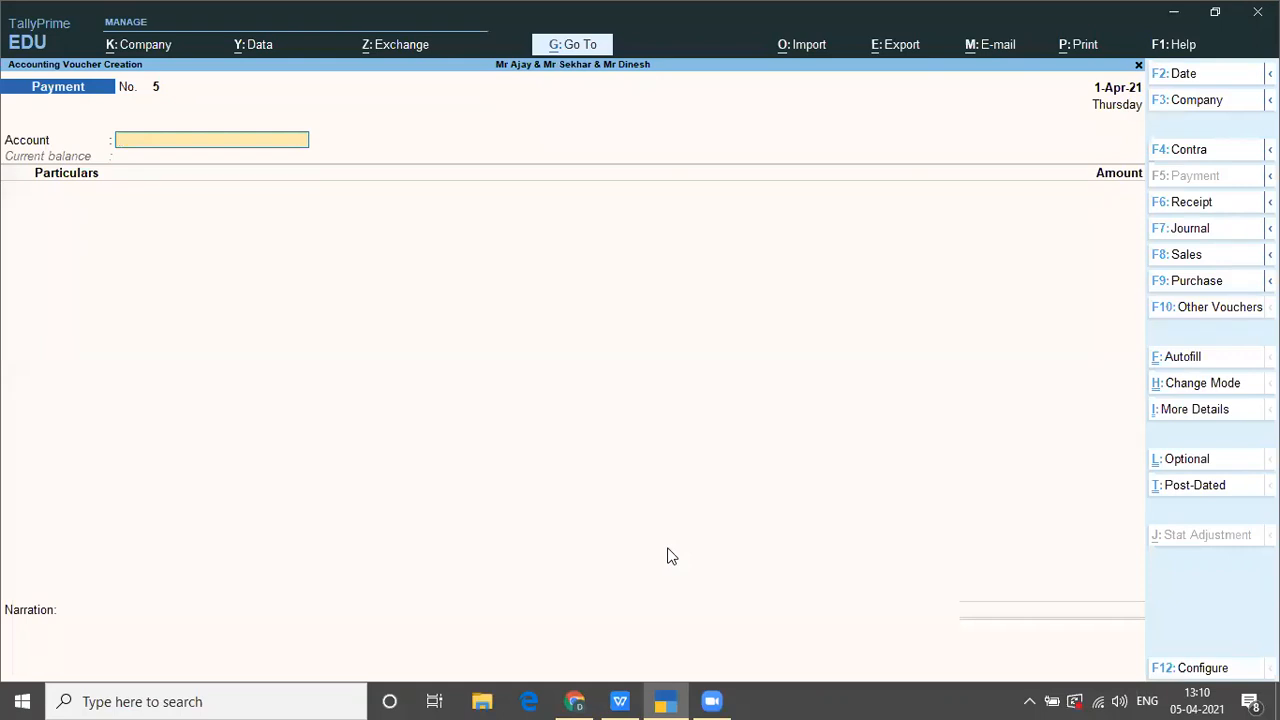
pyautogui.press('F4')
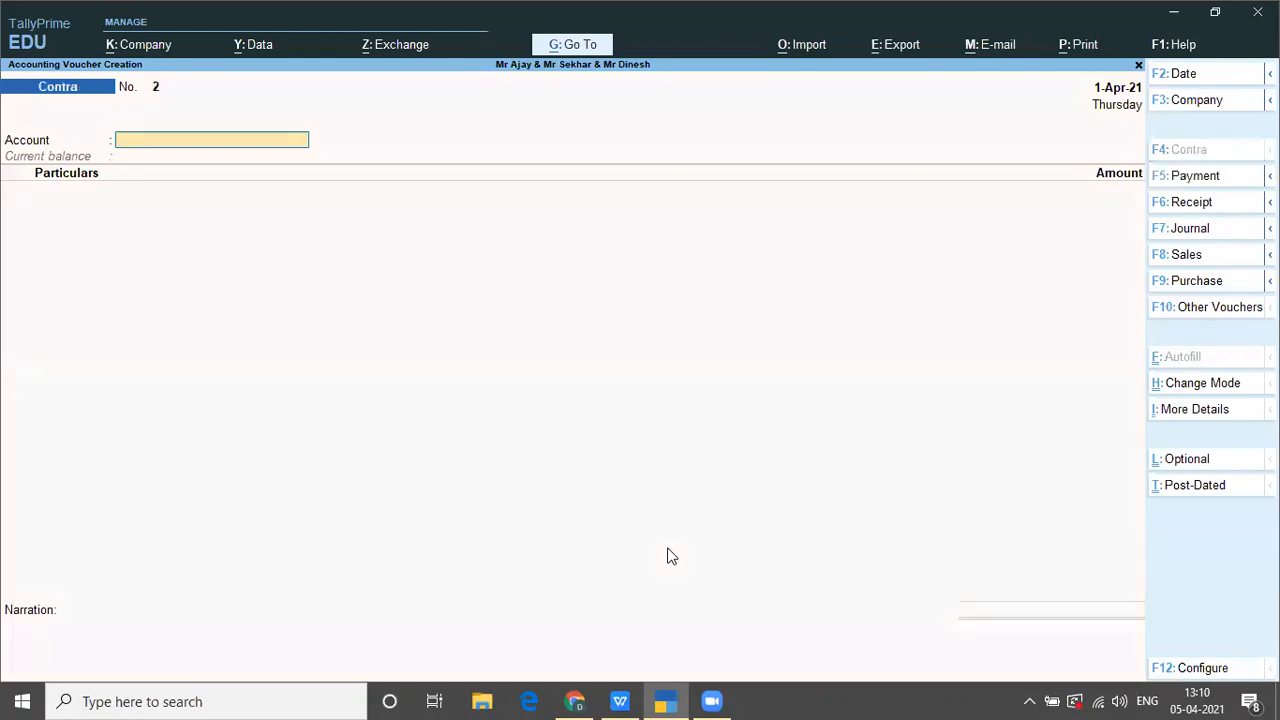
pyautogui.write('CASH')
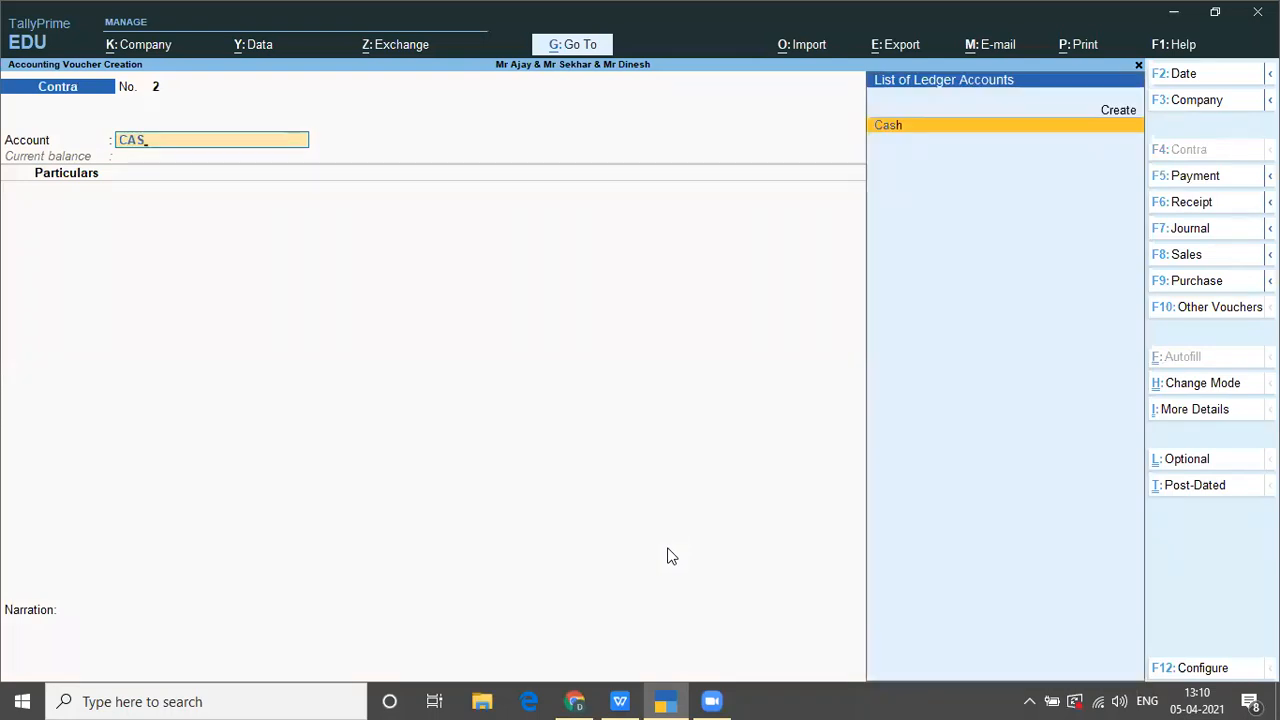
pyautogui.press('Return')
pyautogui.write('S')
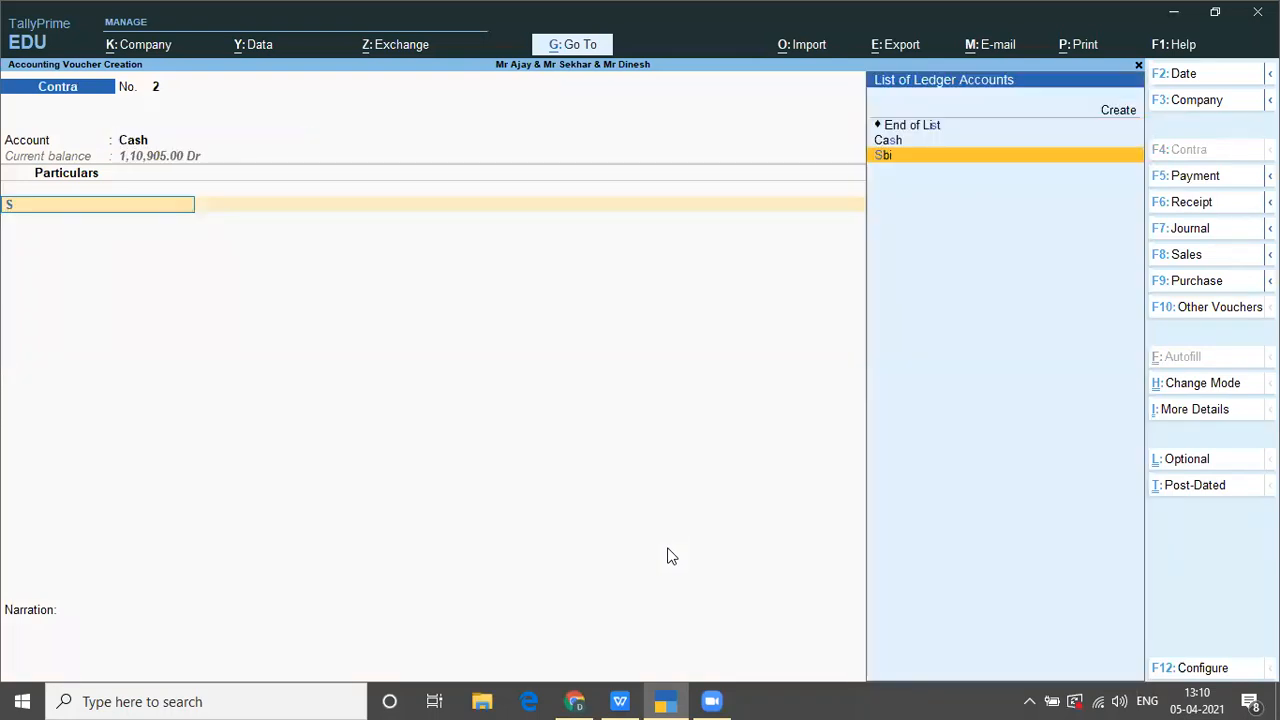
pyautogui.press('Return')
# Step: Enter 10000 as the Sbi amount and save the contra voucher with the default Cheque allocation and no narration
pyautogui.write('10000')
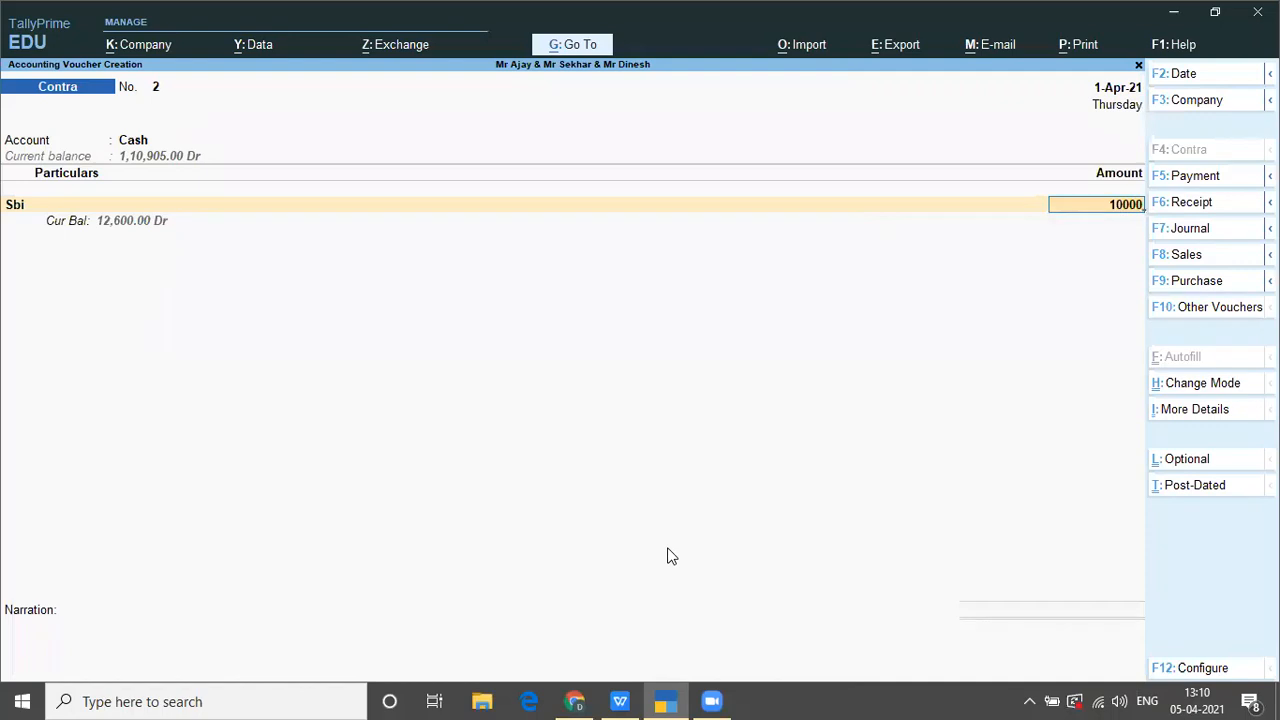
pyautogui.press('Return')
pyautogui.press('Return')
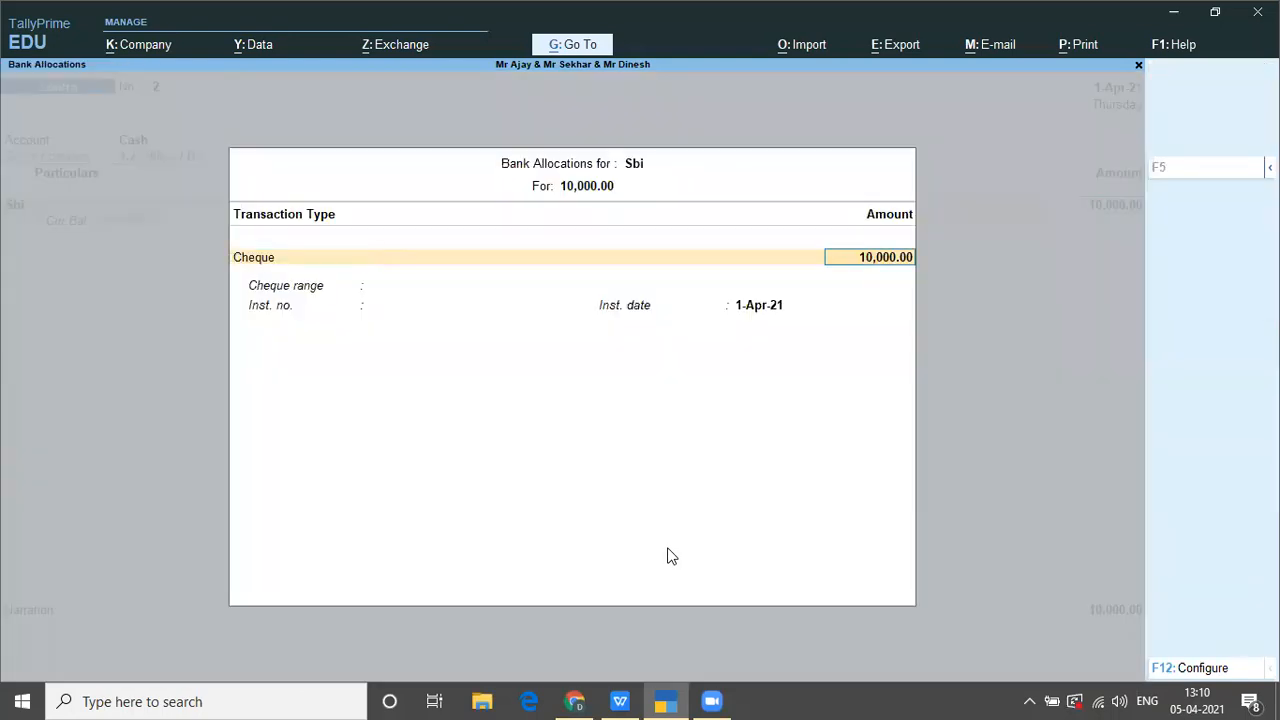
pyautogui.press('Return')
pyautogui.press('Return')
pyautogui.press('Return')
pyautogui.press('Return')
pyautogui.press('Return')
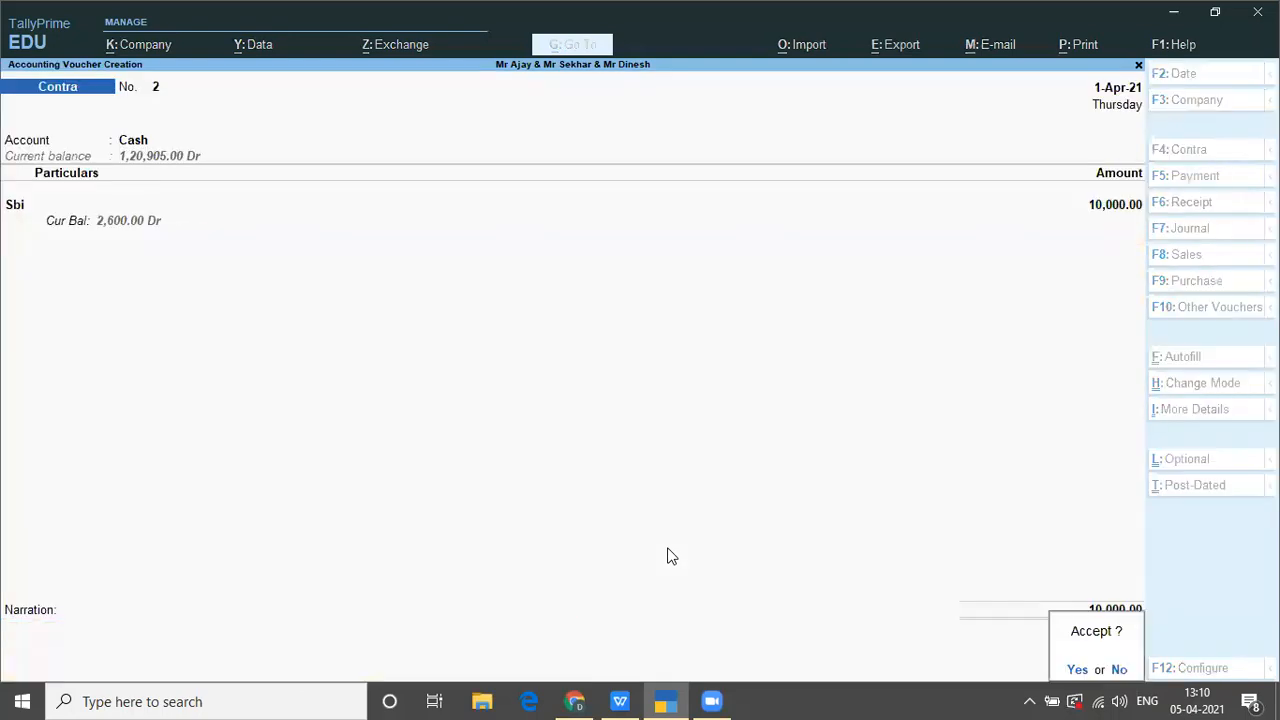
pyautogui.press('Return')
# Step: Check transaction 9 in the WPS Office document, and fill a TallyPrime payment voucher with account Cash and Wipro Ltd in the particulars
pyautogui.hotkey('alt', 'Tab')
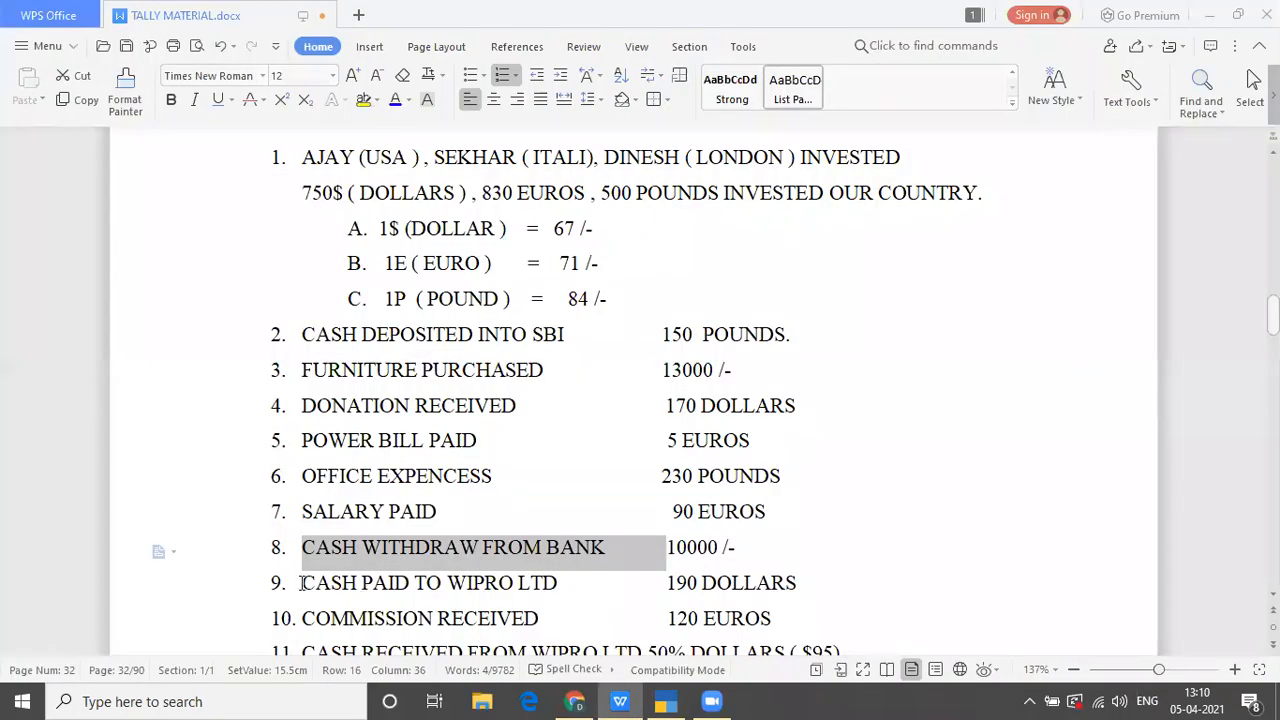
pyautogui.moveTo(302, 585); pyautogui.dragTo(575, 598)
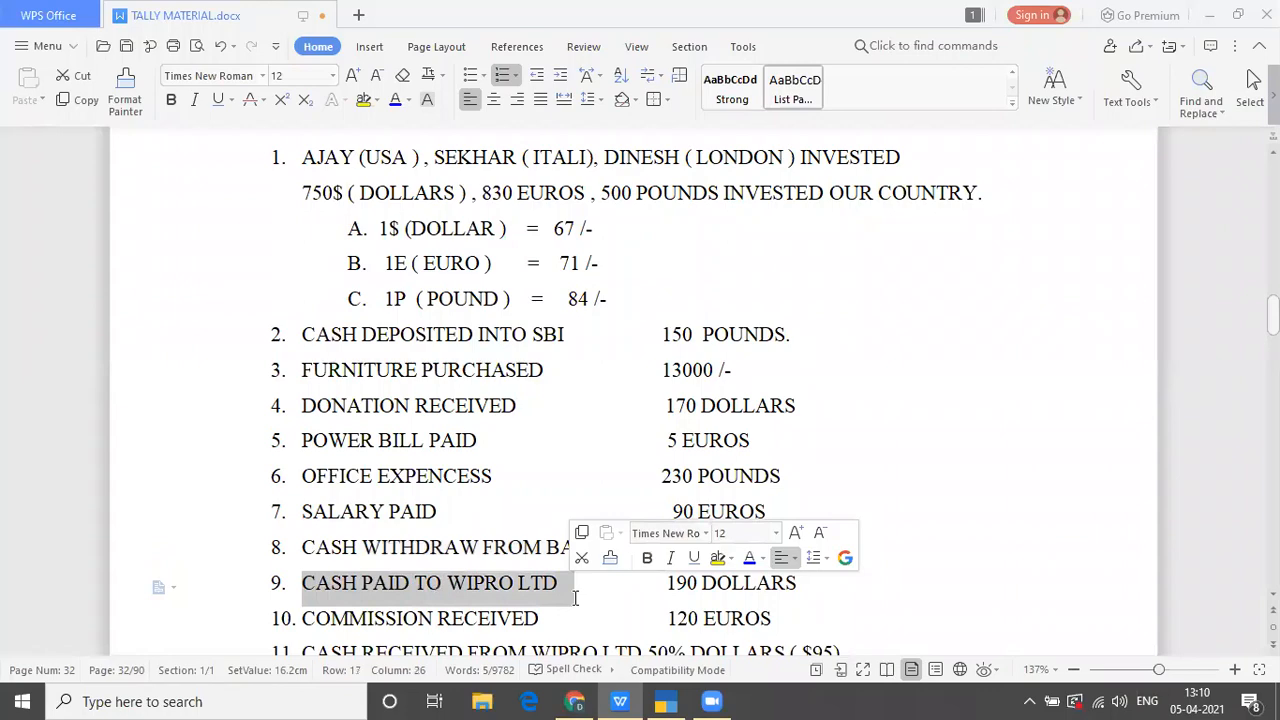
pyautogui.hotkey('alt', 'Tab')
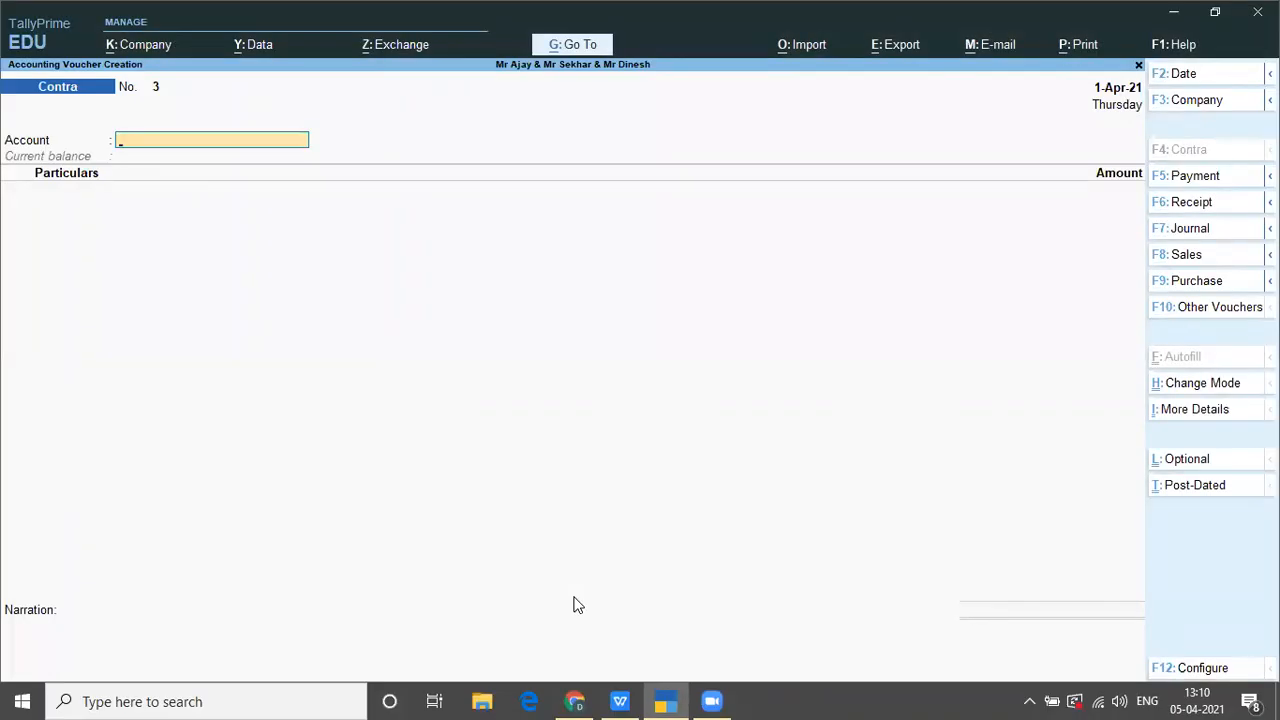
pyautogui.press('F5')
pyautogui.write('CAS')
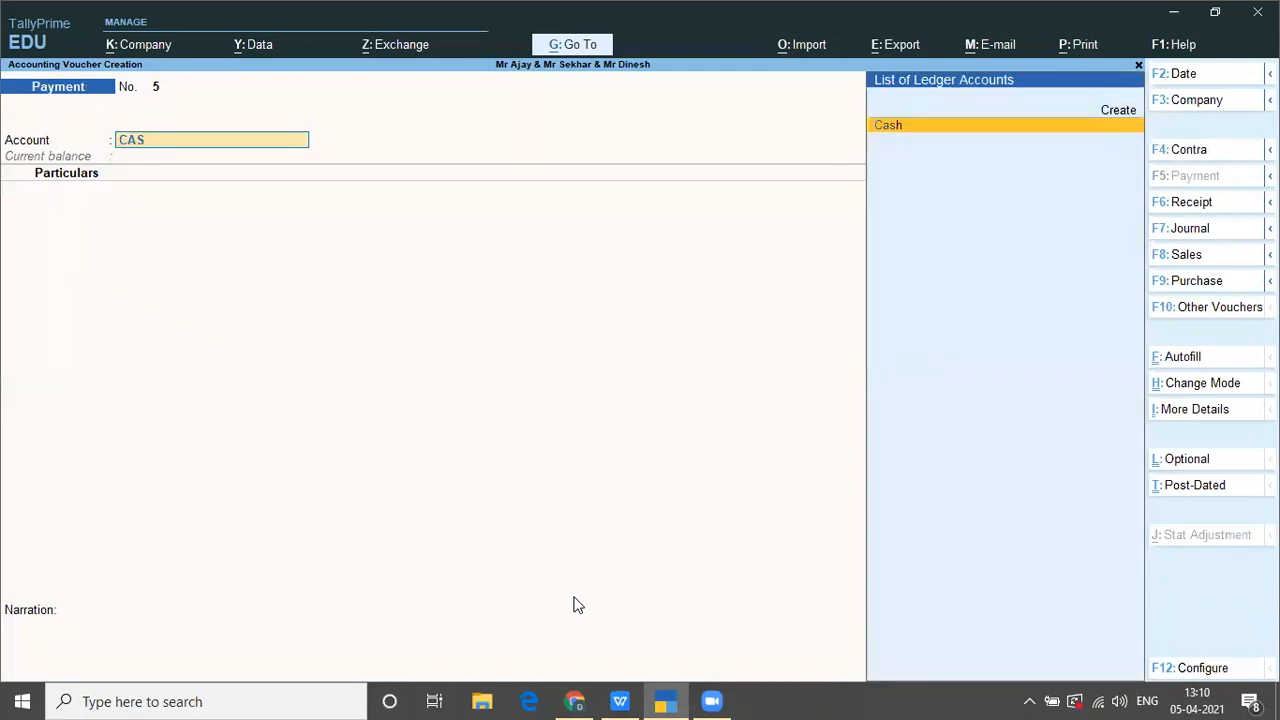
pyautogui.press('Return')
pyautogui.write('W')
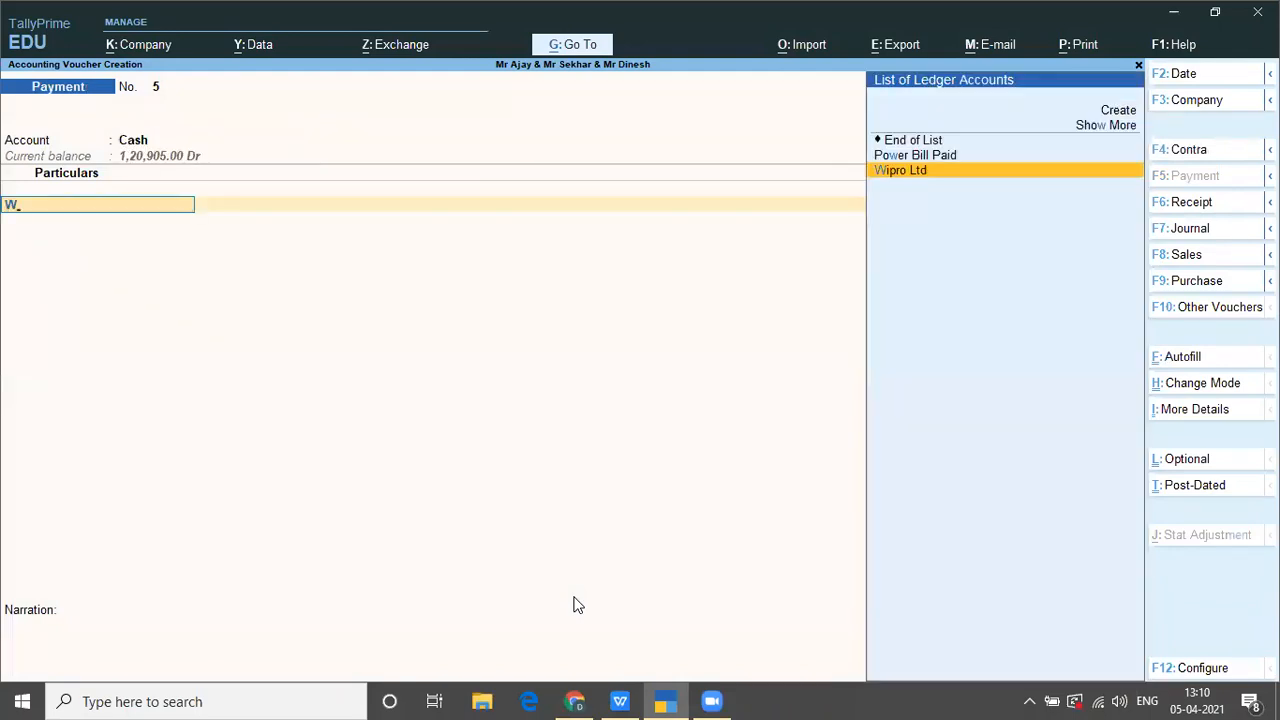
pyautogui.press('Return')
# Step: Enter $190 as the Wipro Ltd amount and set the exchange rate to ₹67 per $, checking the rate against the WPS Office document
pyautogui.write('1')
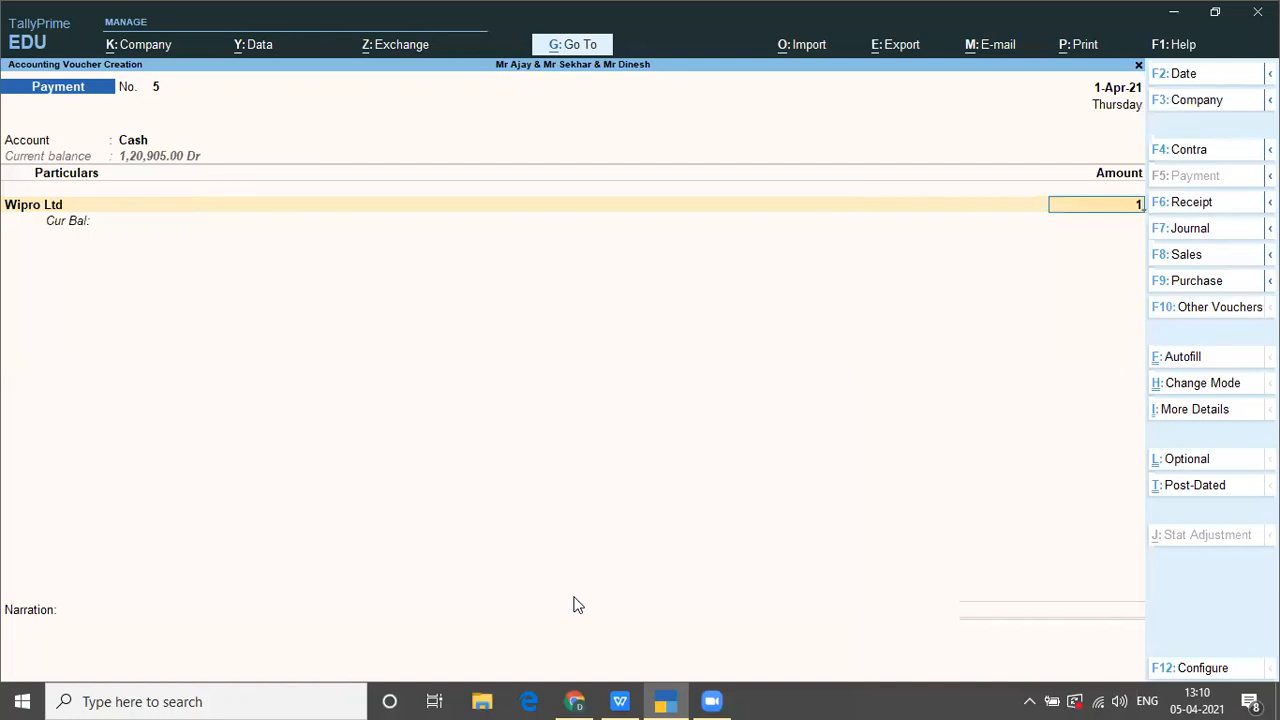
pyautogui.write('90')
pyautogui.write('5')
pyautogui.press('Return')
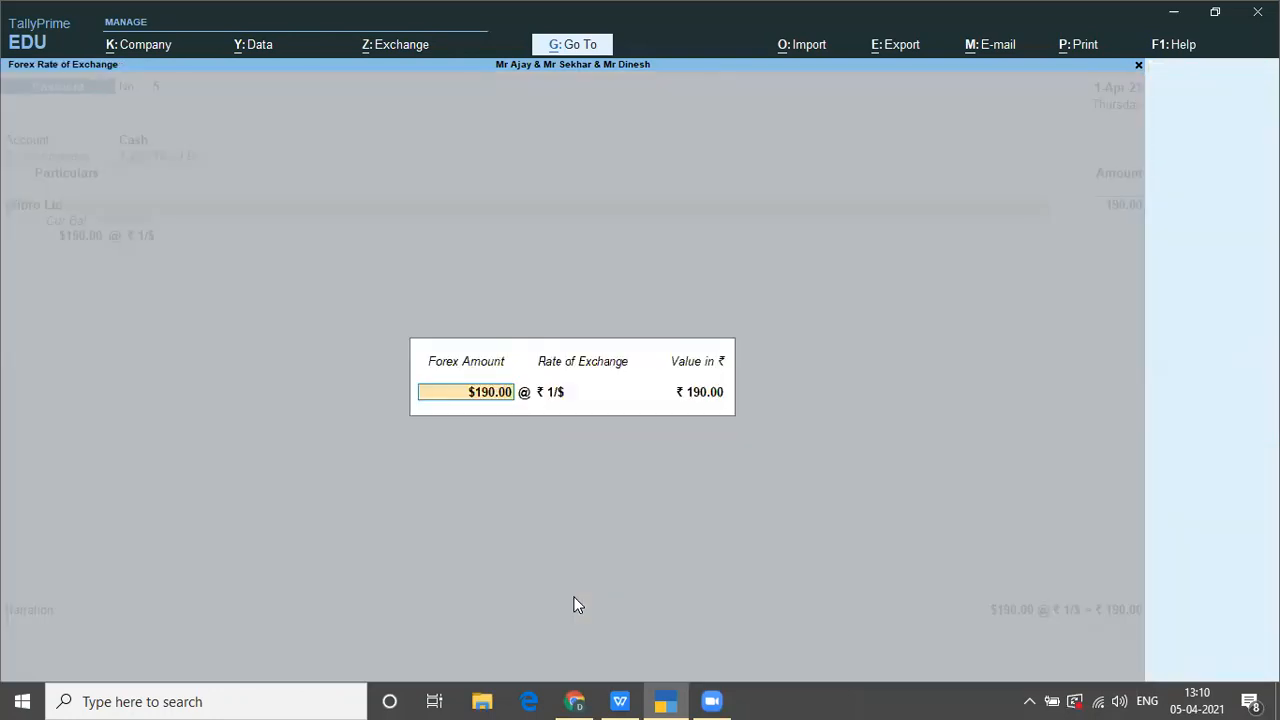
pyautogui.press('Return')
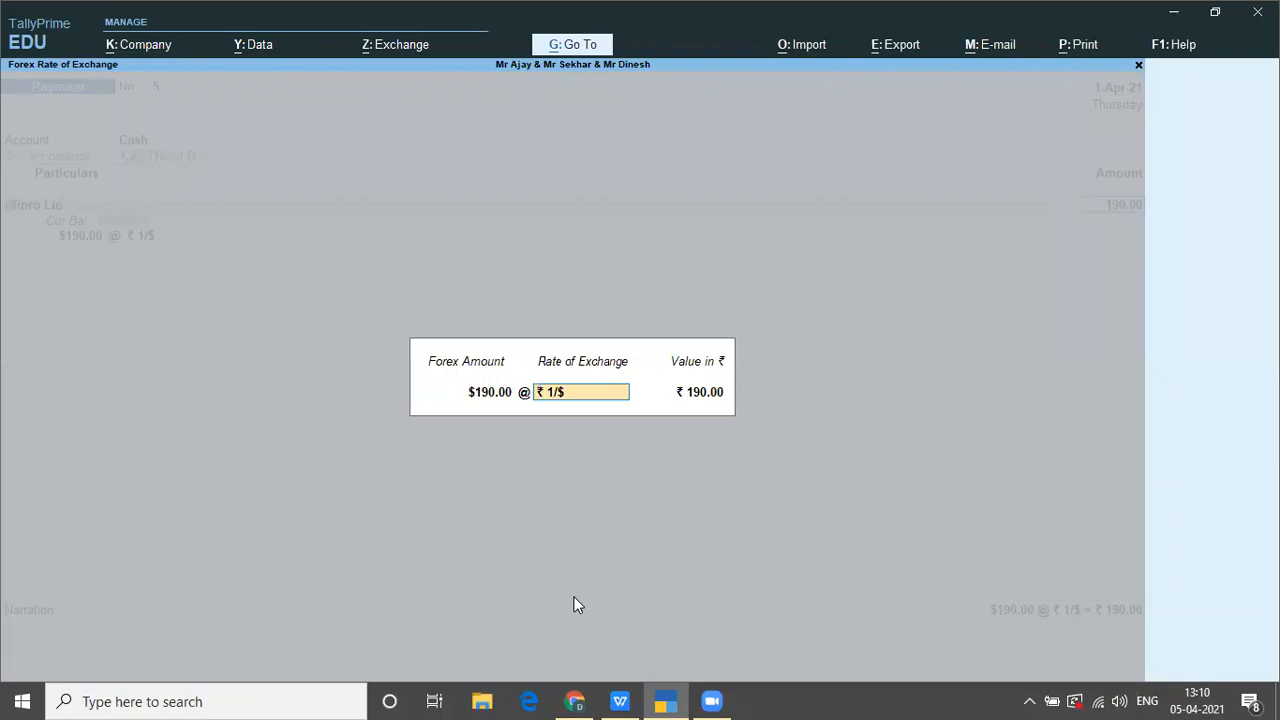
pyautogui.hotkey('alt', 'Tab')
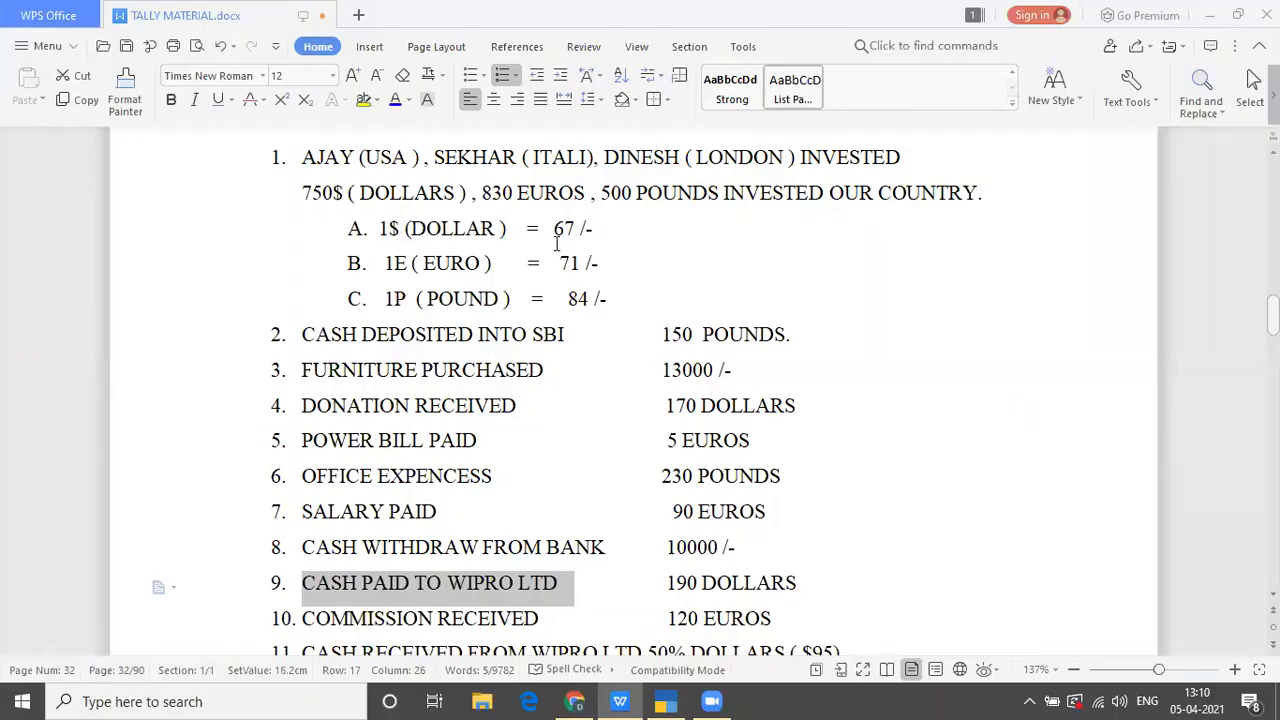
pyautogui.hotkey('alt', 'Tab')
pyautogui.write('67')
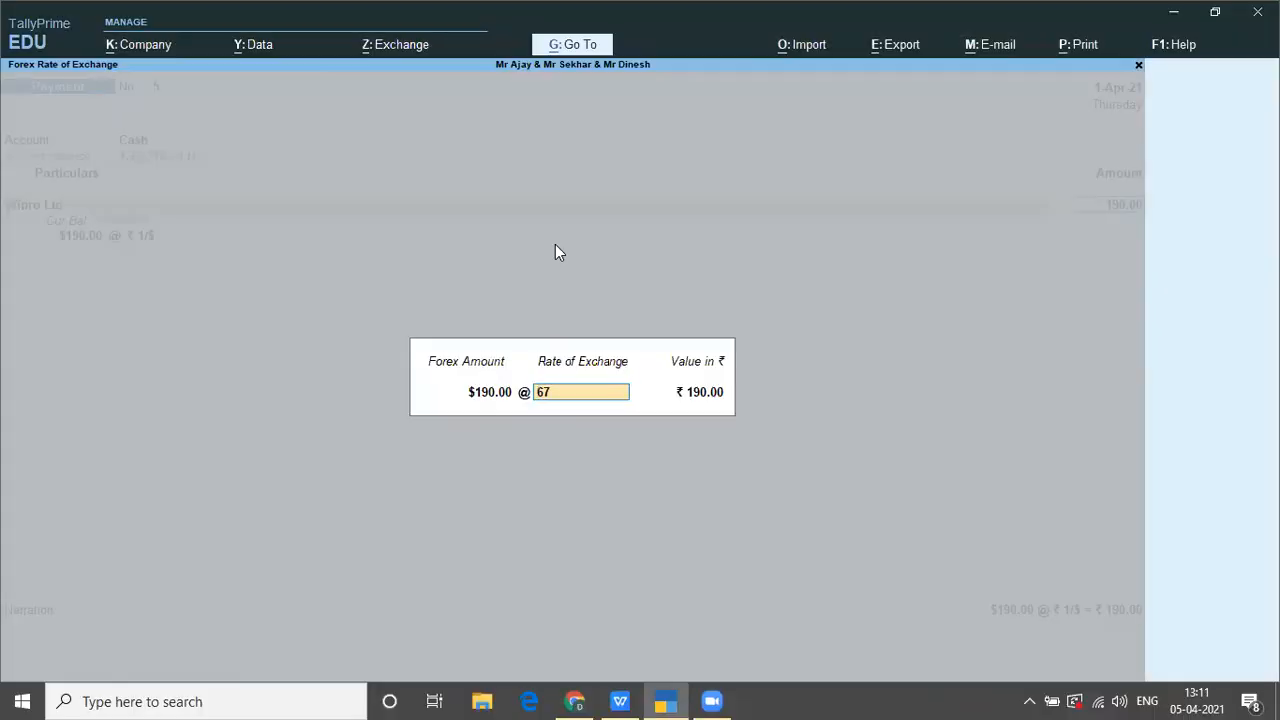
pyautogui.press('Return')
pyautogui.press('Return')
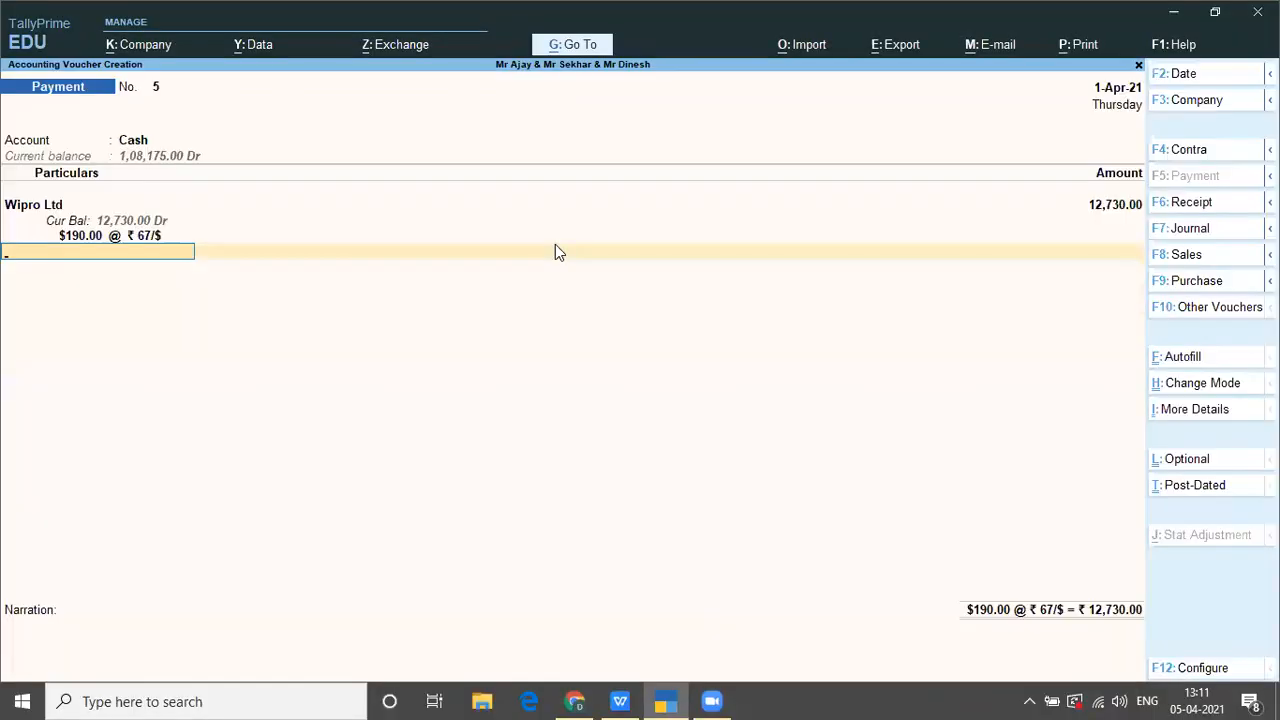
# Step: Save the Wipro Ltd payment voucher without a narration, continuing past the negative cash warning
pyautogui.press('Return')
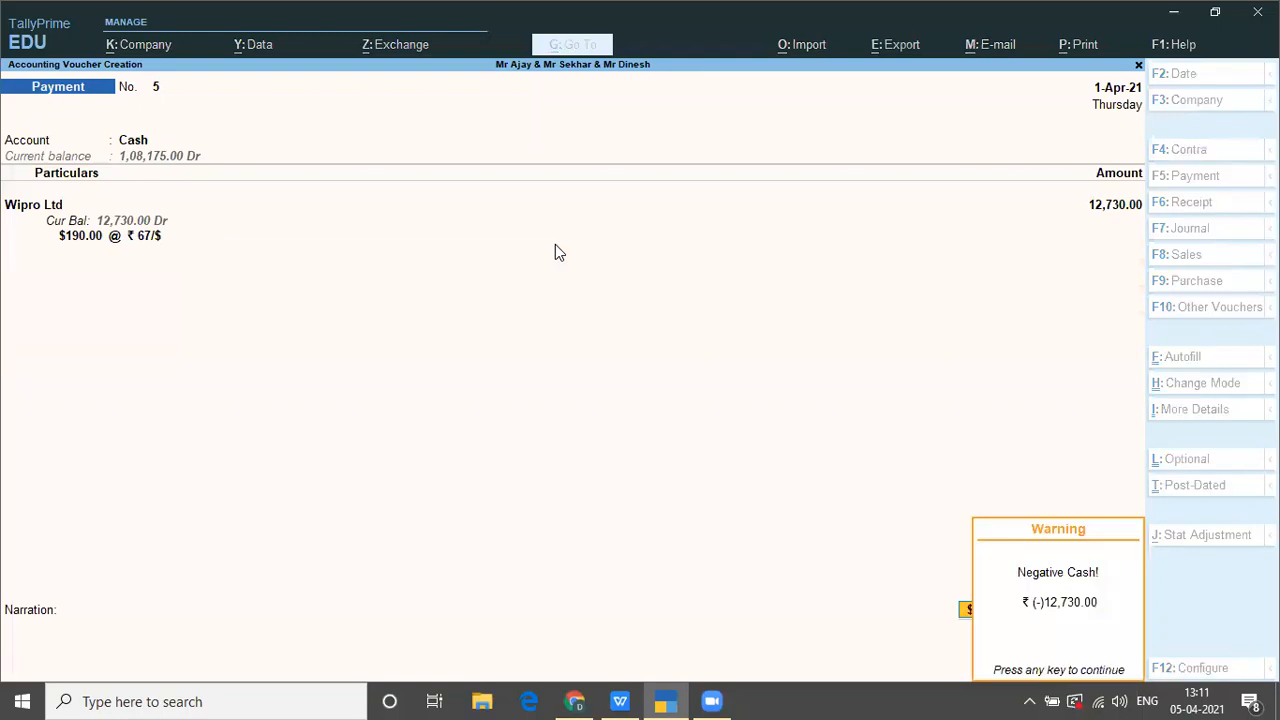
pyautogui.press('Return')
pyautogui.press('Return')
pyautogui.press('Return')
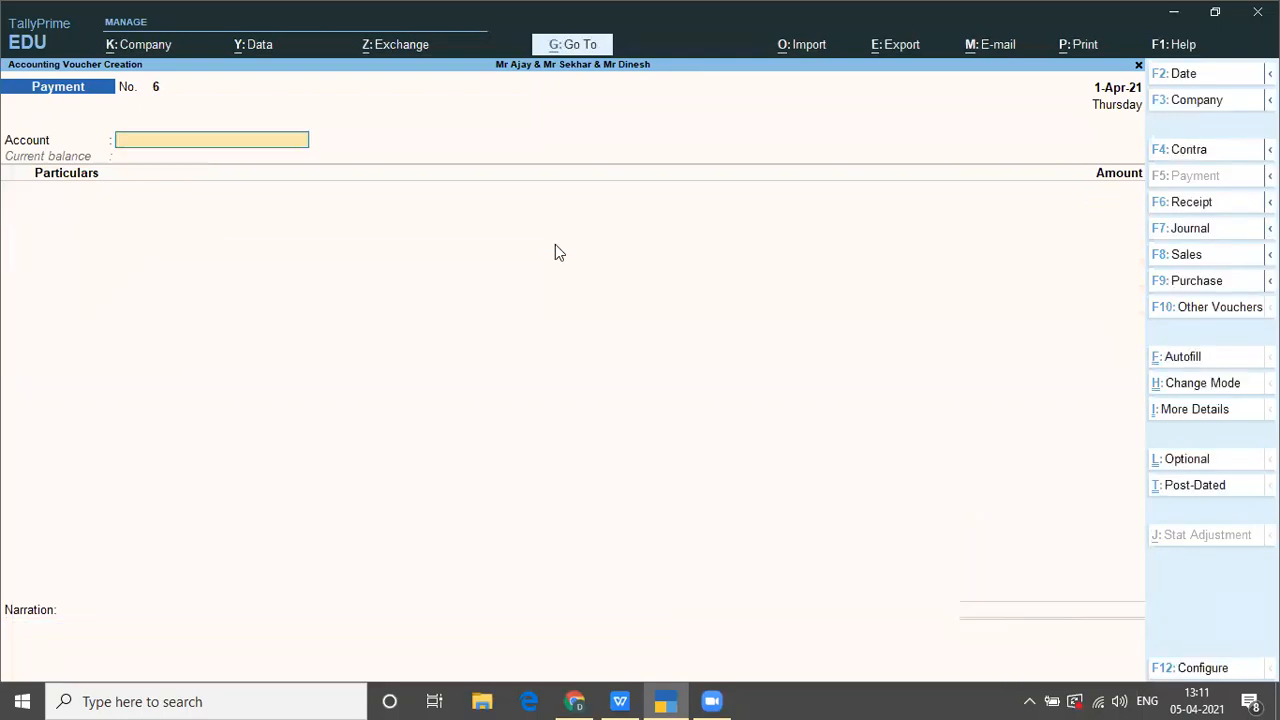
# Step: Check transaction 10 in the WPS Office document, and fill a TallyPrime receipt voucher with account Cash and Commission Received in the particulars
pyautogui.hotkey('alt', 'Tab')
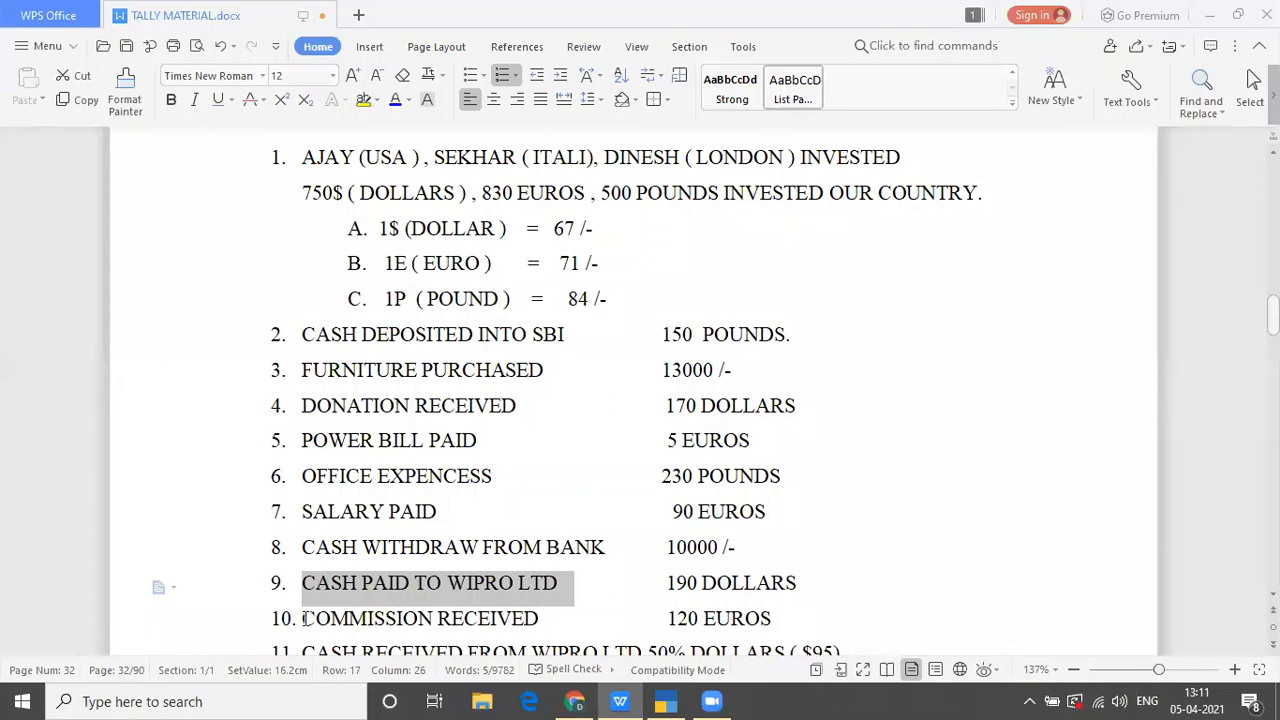
pyautogui.moveTo(304, 618); pyautogui.dragTo(557, 618)
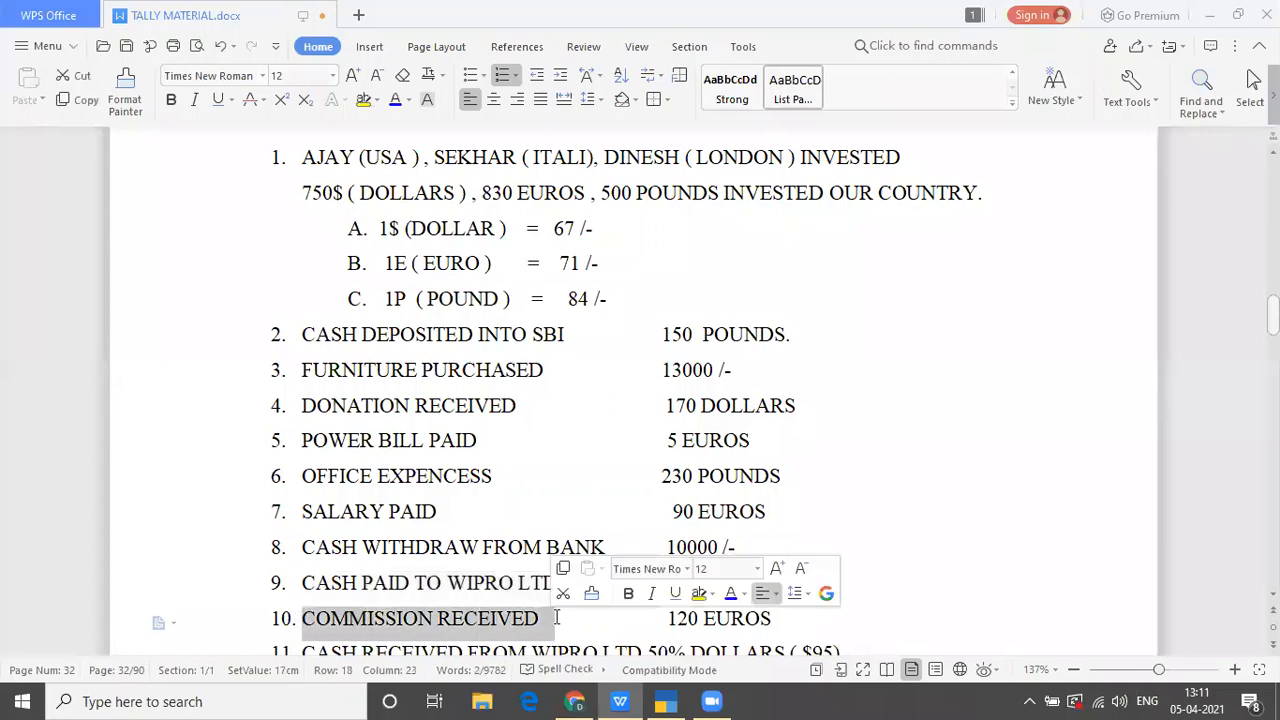
pyautogui.hotkey('ctrl', 'c')
pyautogui.hotkey('alt', 'Tab')
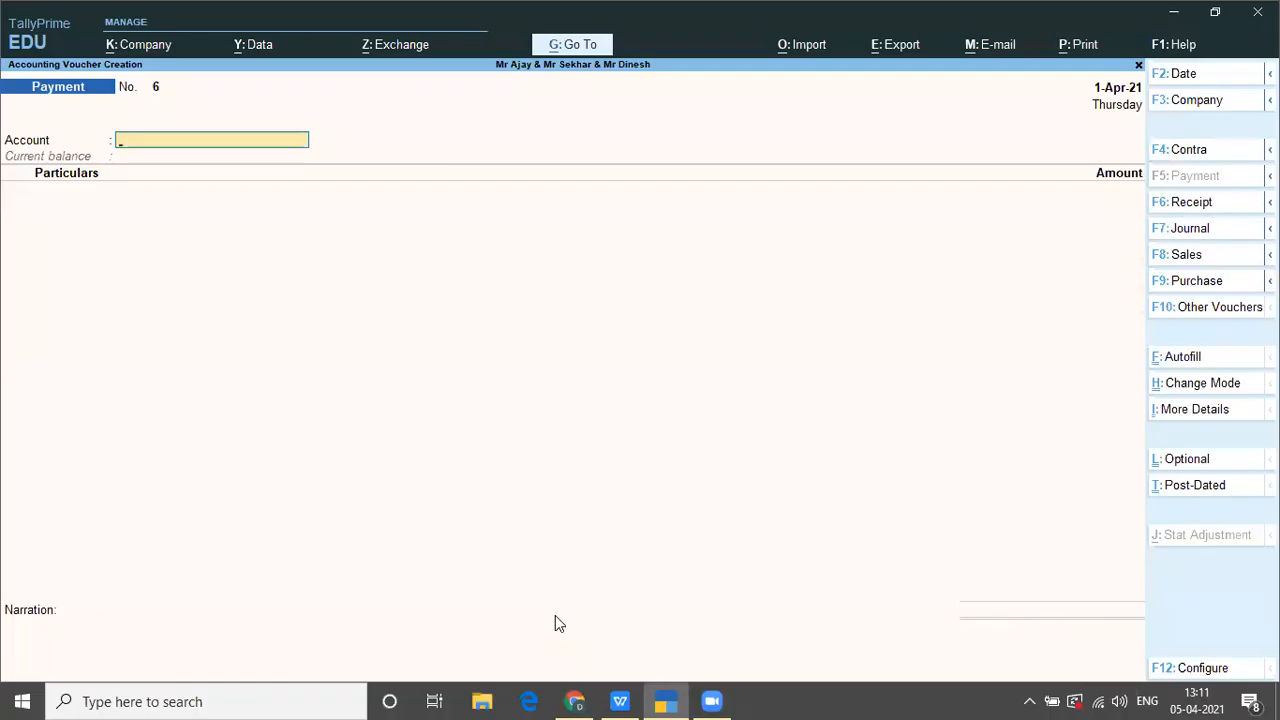
pyautogui.press('F6')
pyautogui.write('CASH')
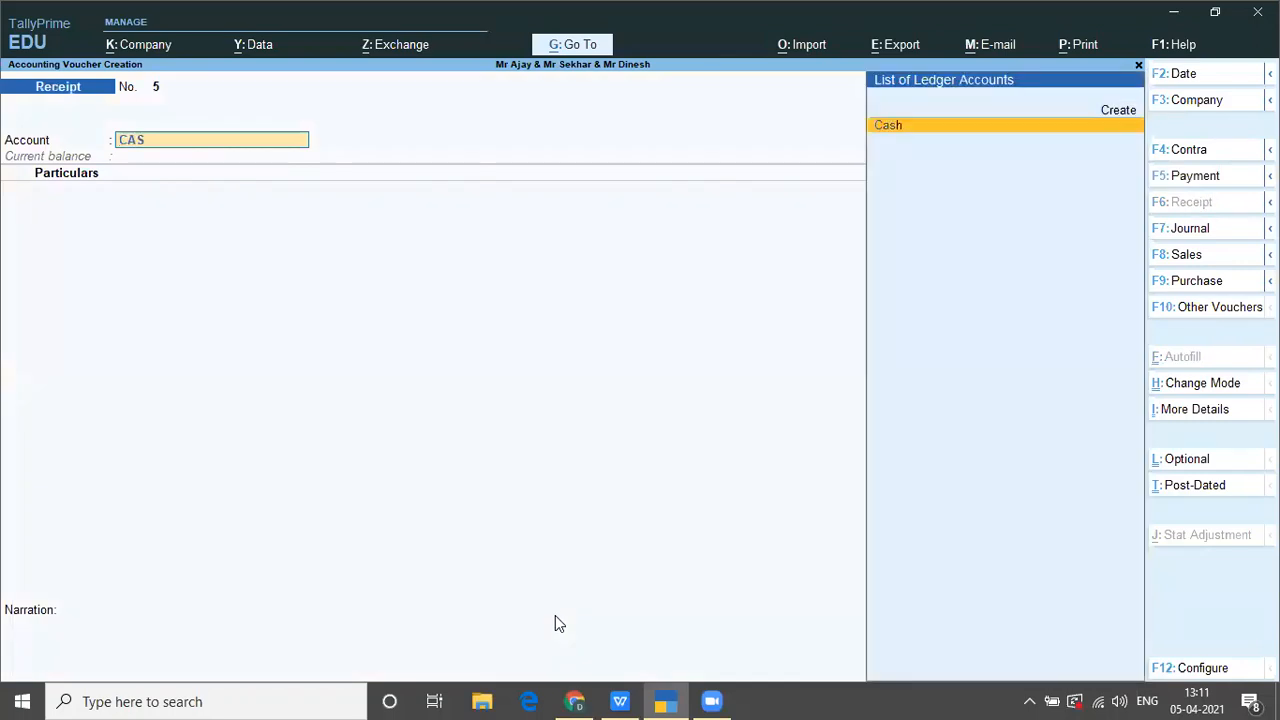
pyautogui.press('Return')
pyautogui.write('COMM')
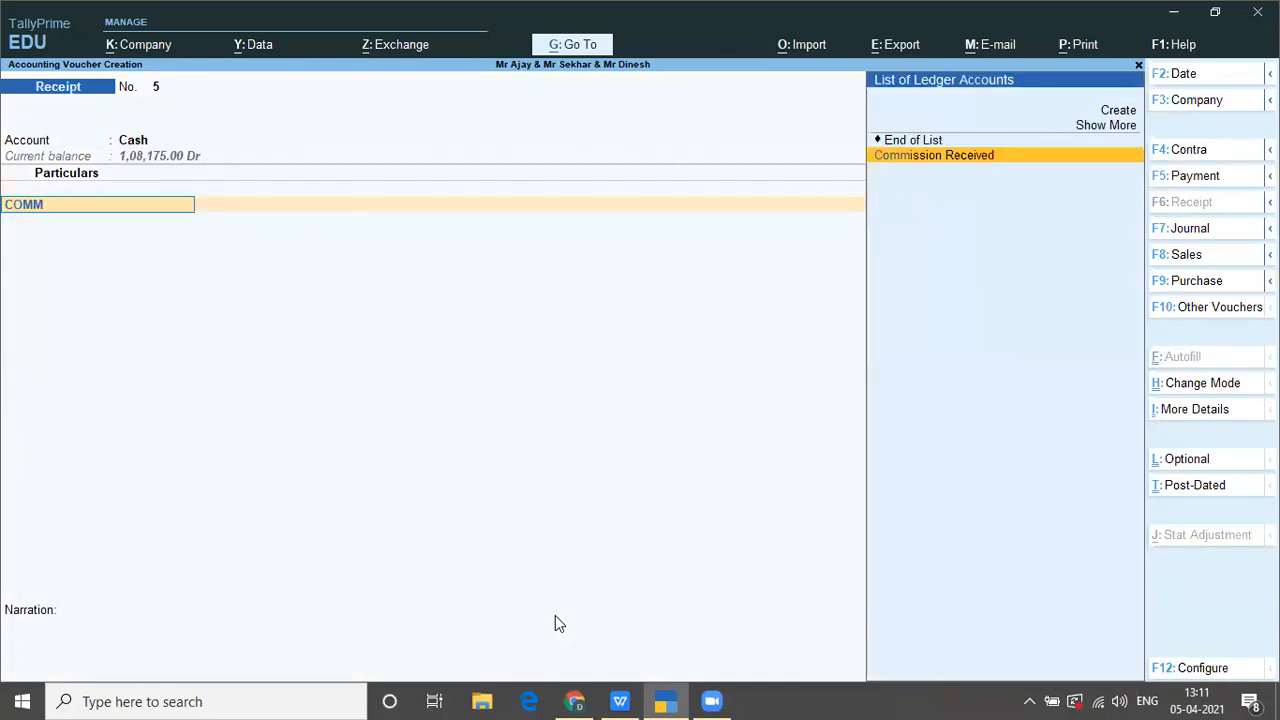
pyautogui.press('Return')
# Step: Enter 120E as the Commission Received amount and keep the ₹71 per E rate, checking both against the WPS Office document
pyautogui.hotkey('alt', 'Tab')
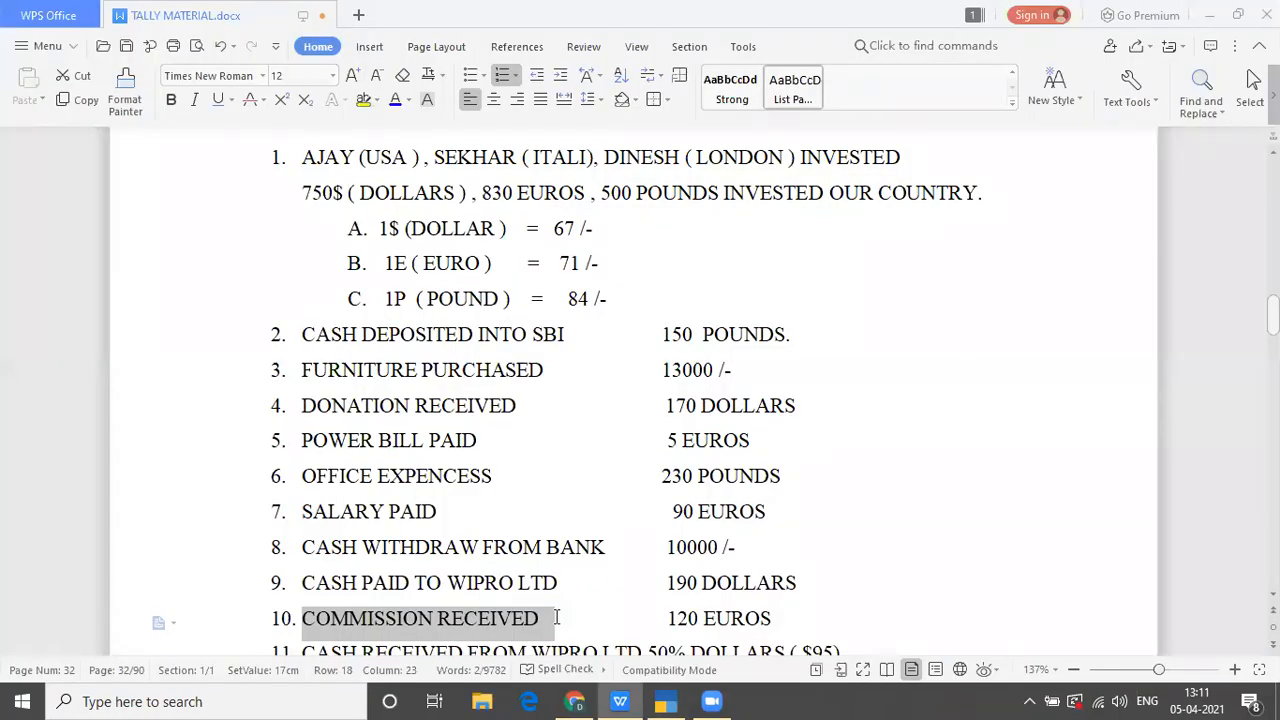
pyautogui.hotkey('alt', 'Tab')
pyautogui.write('120')
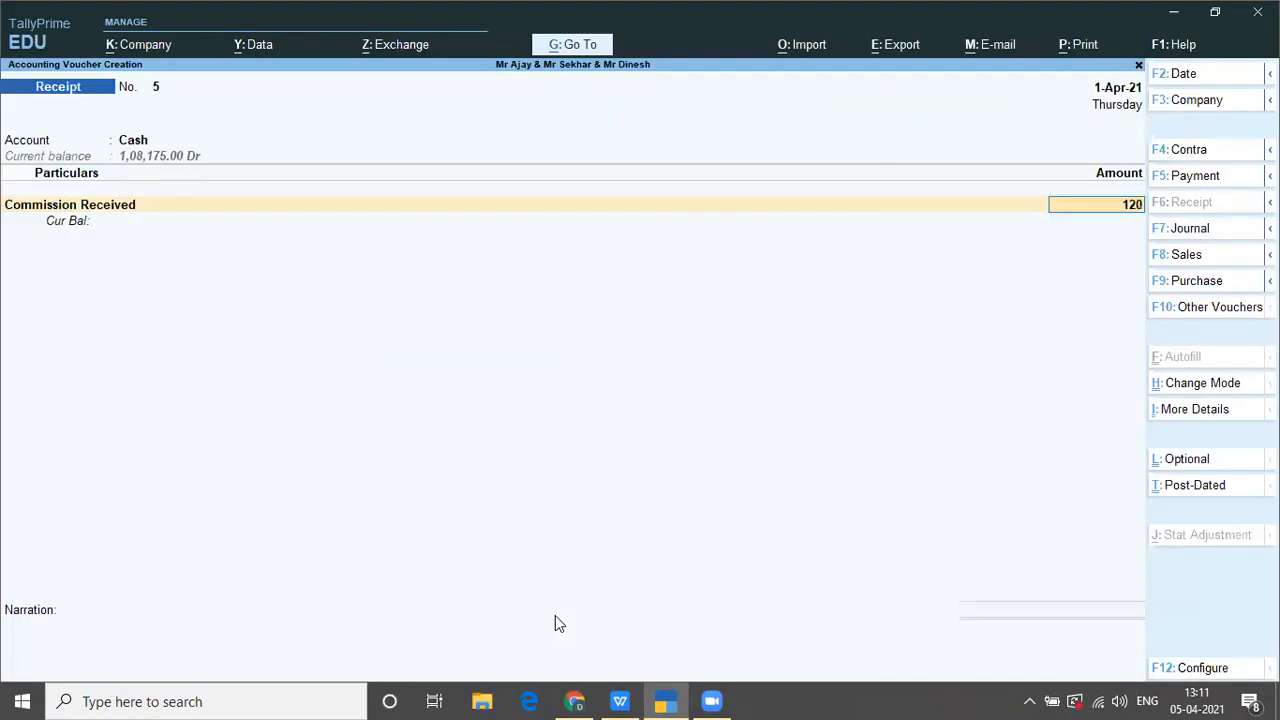
pyautogui.write('E')
pyautogui.press('Return')
pyautogui.press('Return')
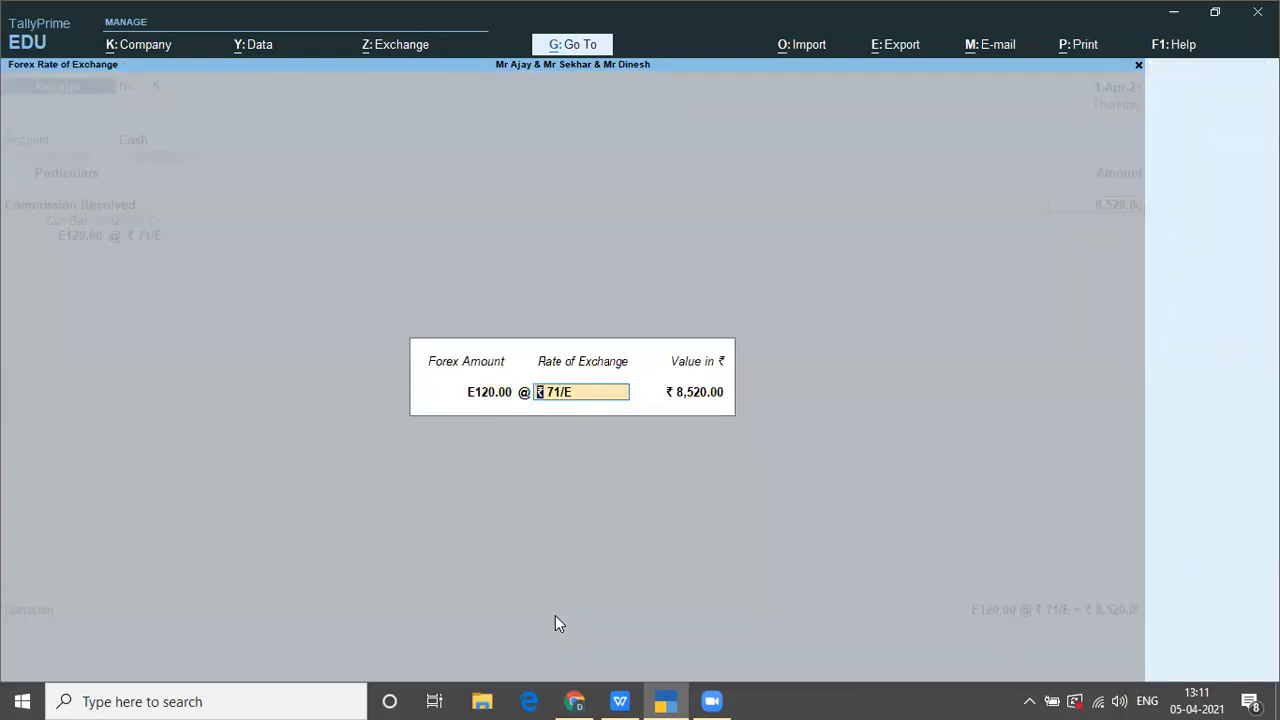
pyautogui.hotkey('alt', 'Tab')
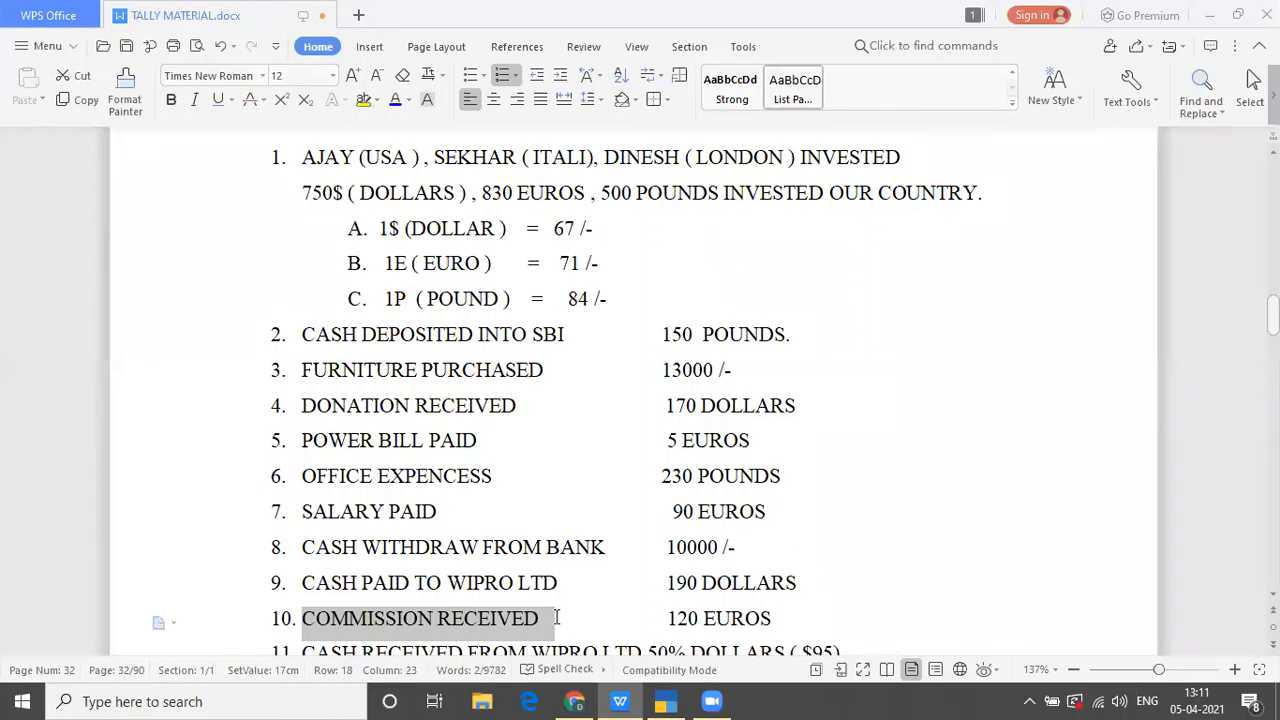
pyautogui.hotkey('alt', 'Tab')
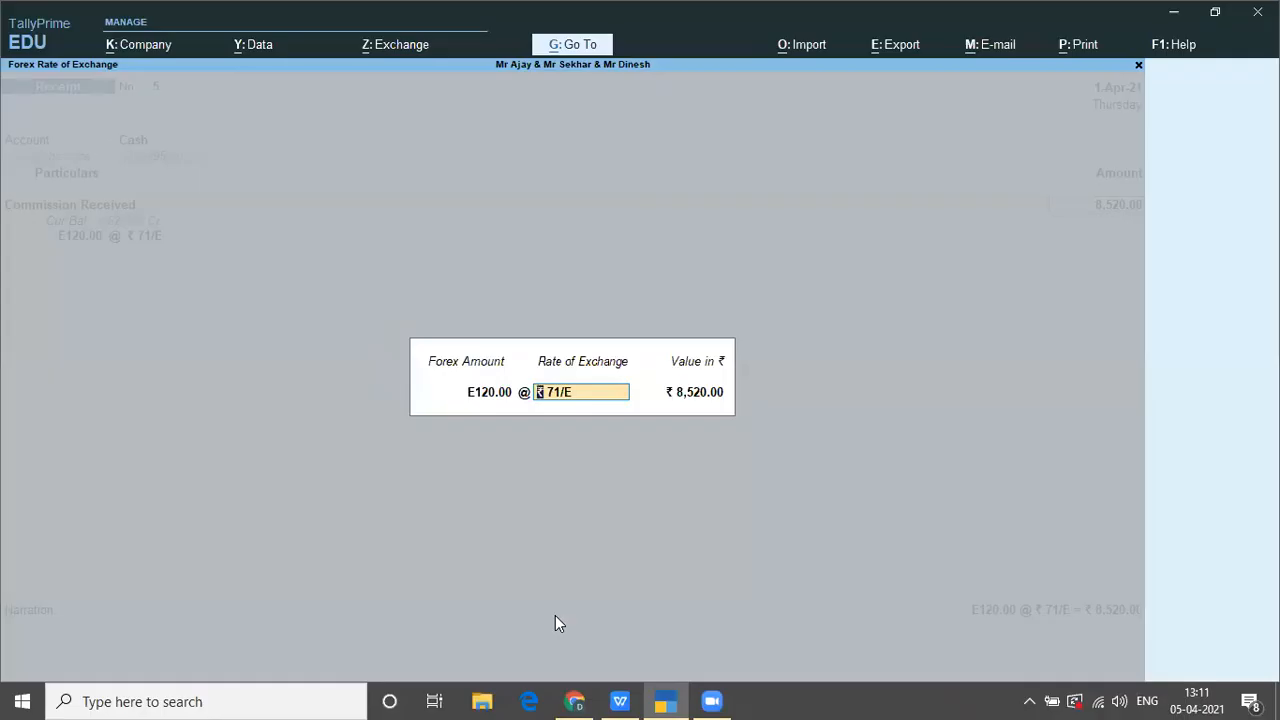
pyautogui.press('Return')
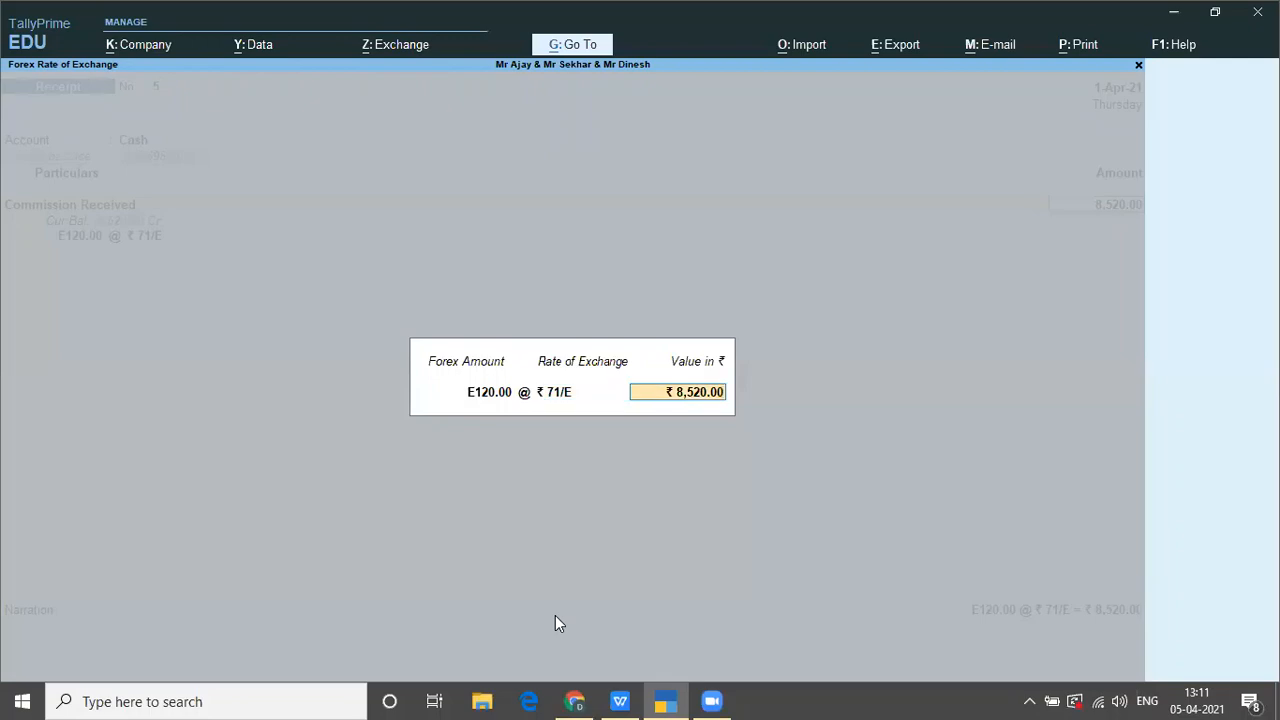
pyautogui.press('Return')
# Step: Save the commission receipt voucher without a narration
pyautogui.press('Return')
pyautogui.press('Return')
pyautogui.press('Return')
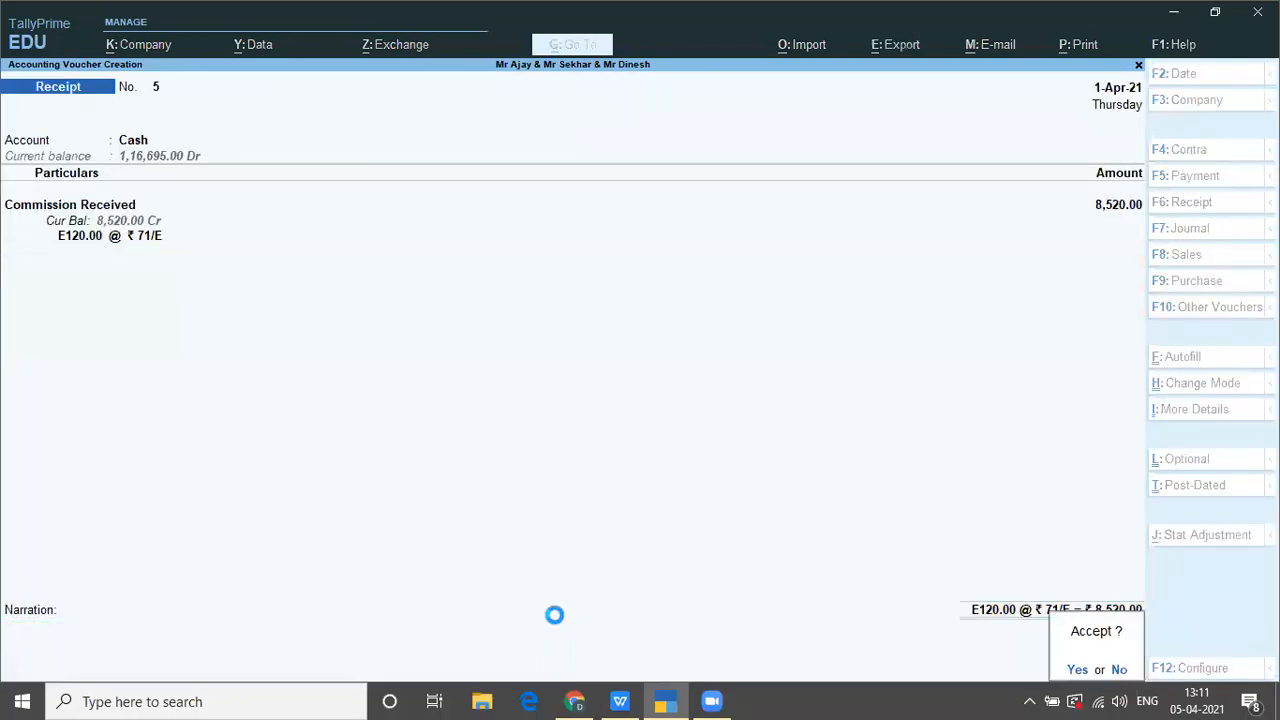
# Step: Accept the commission receipt voucher and check transaction 11, cash received from Wipro Ltd, in the WPS Office document
pyautogui.press('Return')
pyautogui.hotkey('alt', 'Tab')
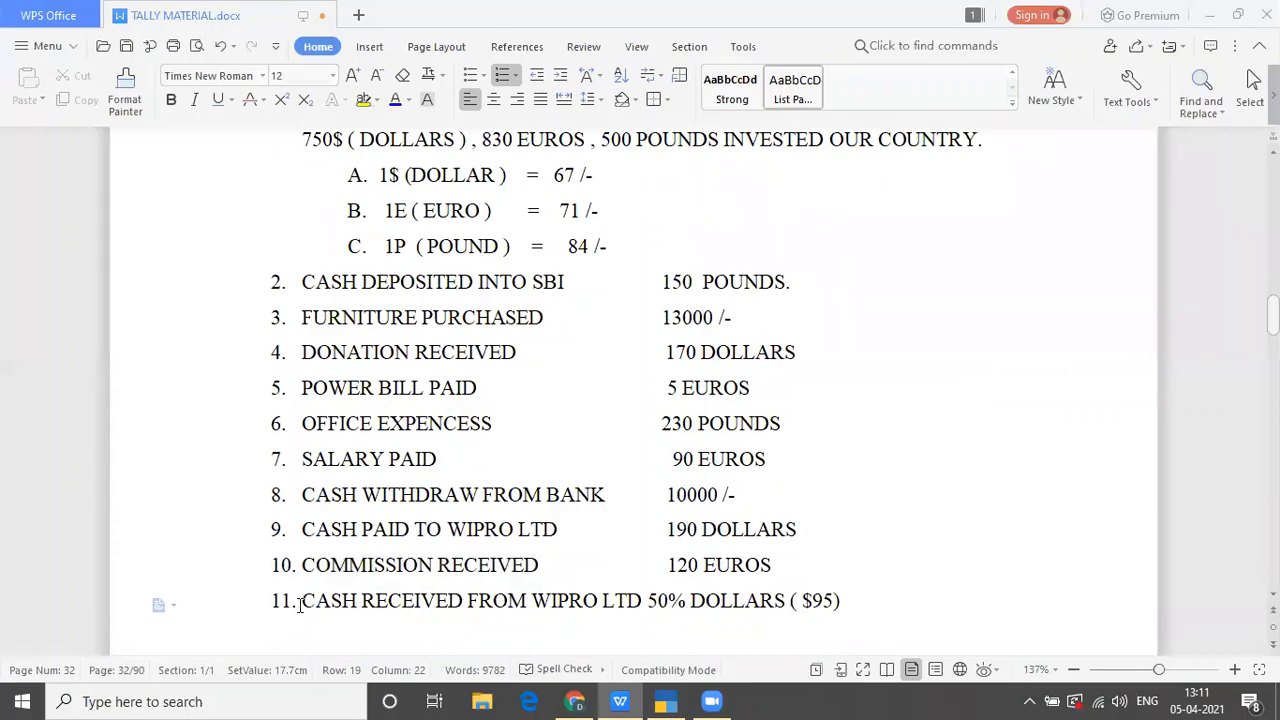
pyautogui.moveTo(300, 605); pyautogui.dragTo(792, 540)
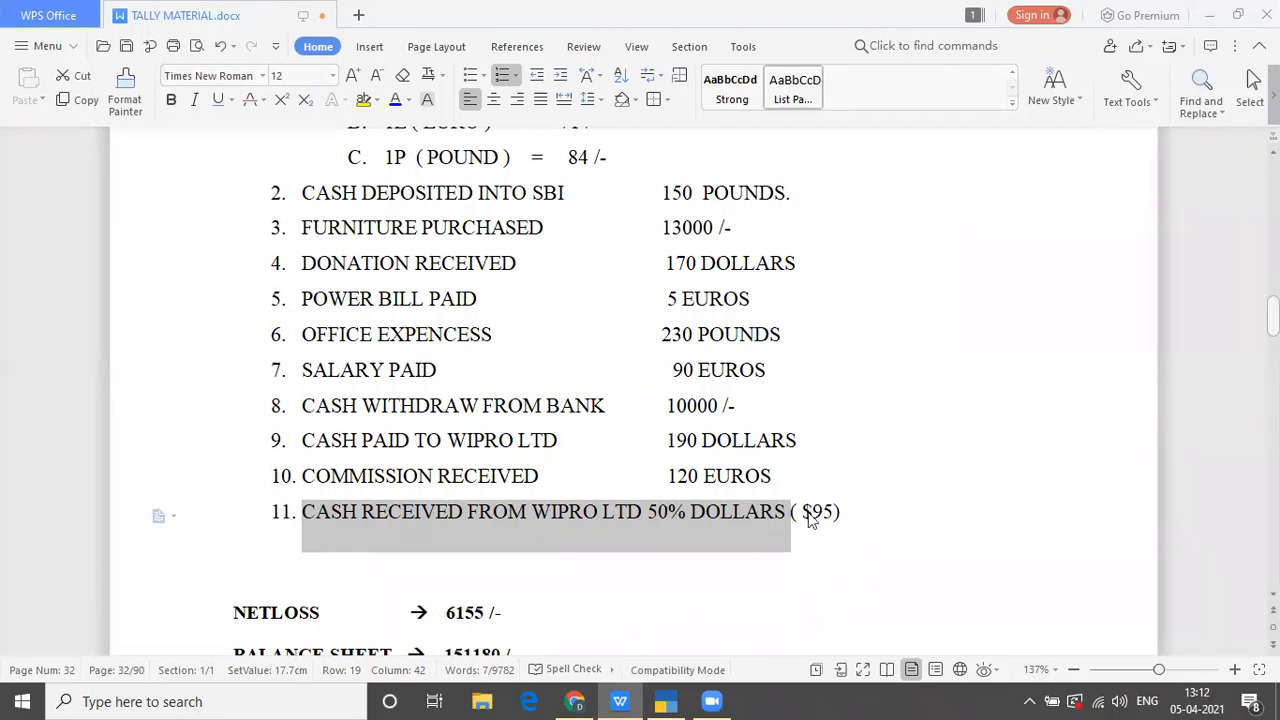
# Step: Fill a new TallyPrime receipt voucher with account Cash and Wipro Ltd in the particulars
pyautogui.hotkey('alt', 'Tab')
pyautogui.write('Cas')
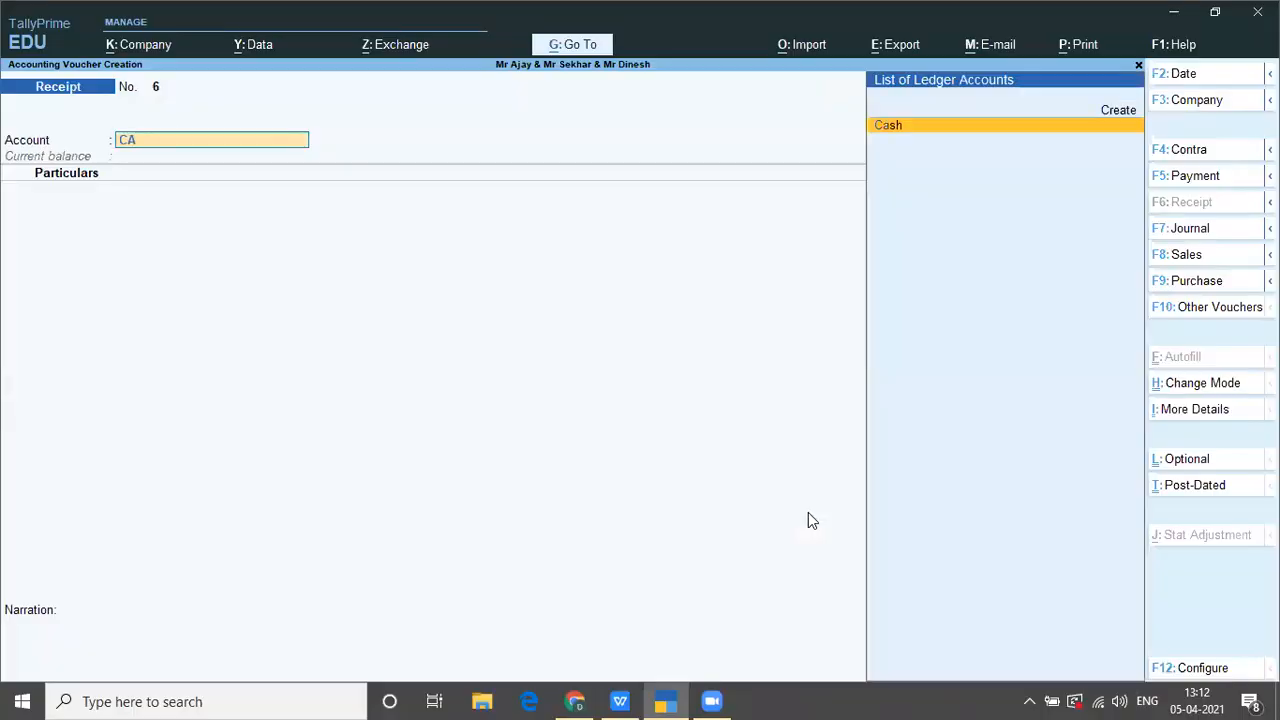
pyautogui.press('Return')
pyautogui.write('Wi')
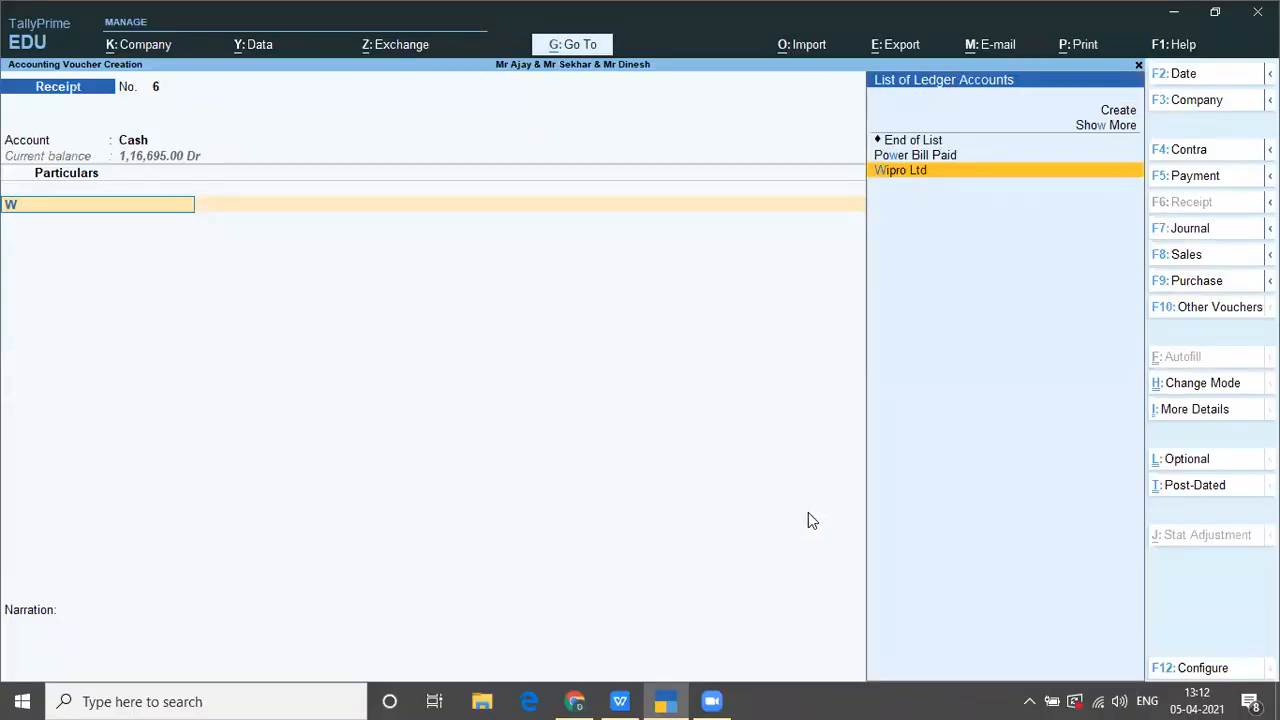
pyautogui.press('Return')
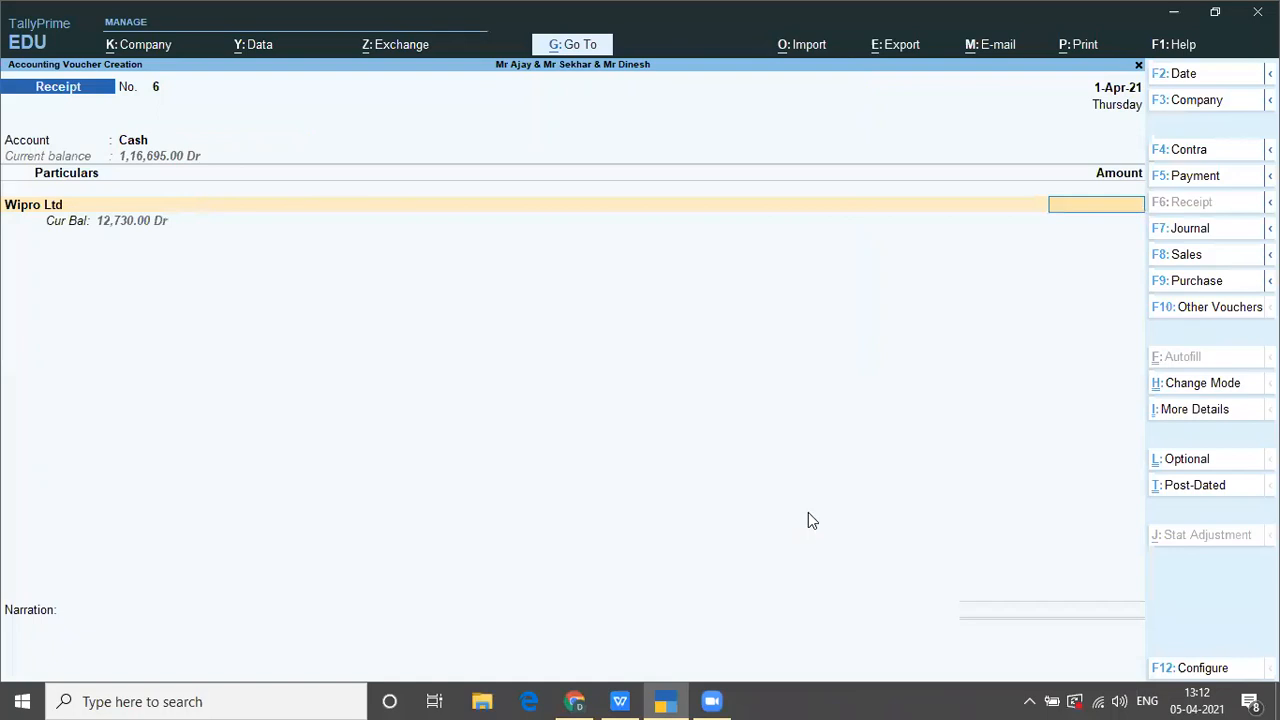
# Step: Enter $95 as the Wipro Ltd amount, keeping the ₹67 per $ rate and the calculated rupee value
pyautogui.write('95')
pyautogui.press('Return')
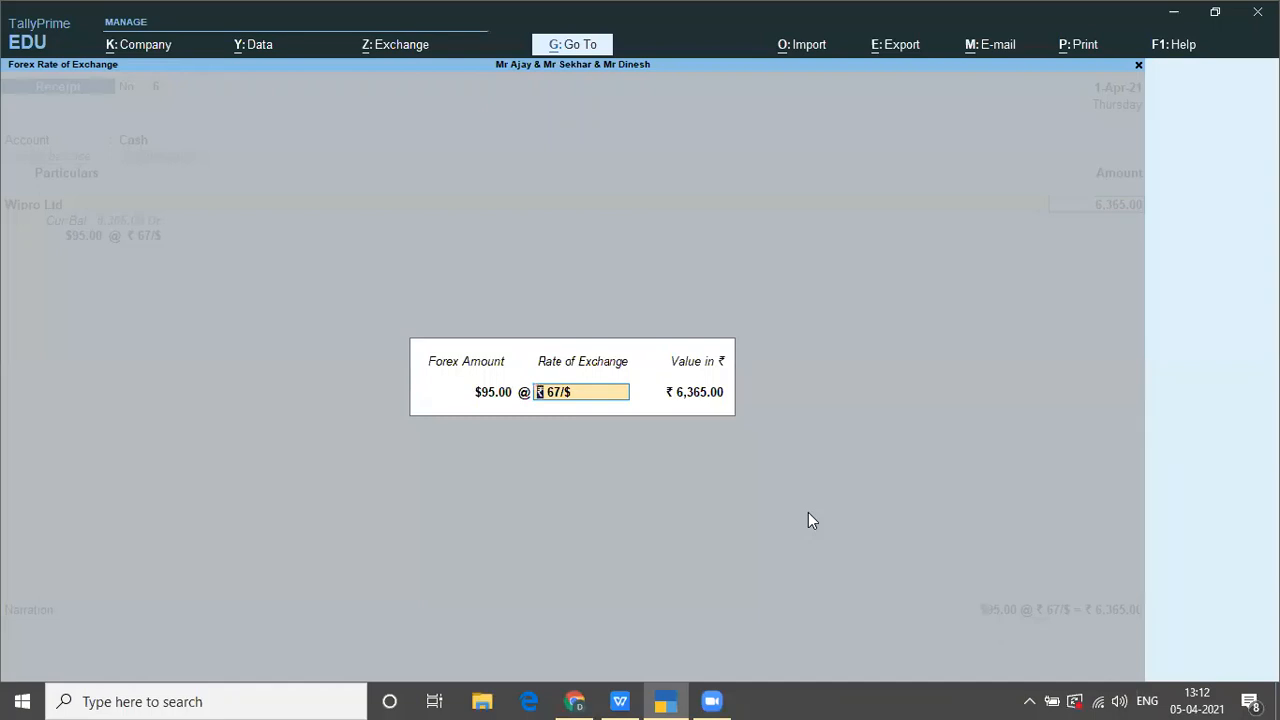
pyautogui.press('Return')
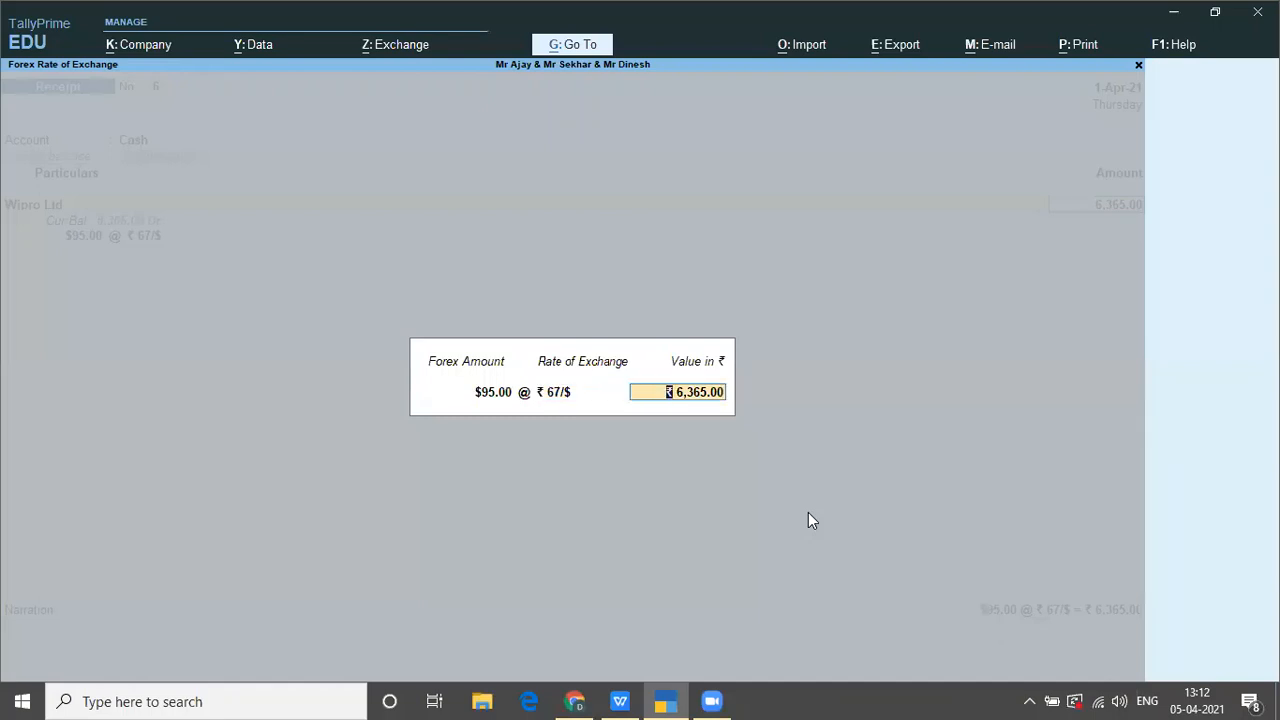
pyautogui.press('Return')
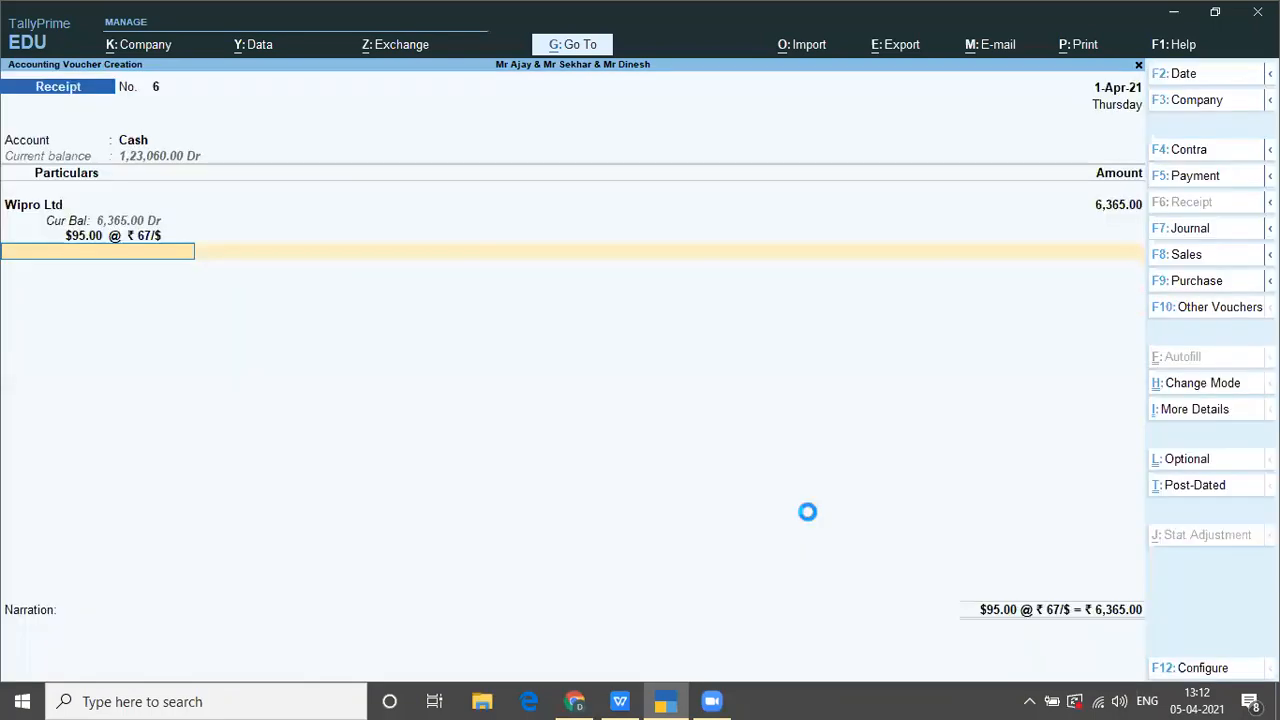
# Step: Save the Wipro Ltd receipt voucher without a narration, and check the WPS Office document for remaining transactions
pyautogui.press('Return')
pyautogui.press('Return')
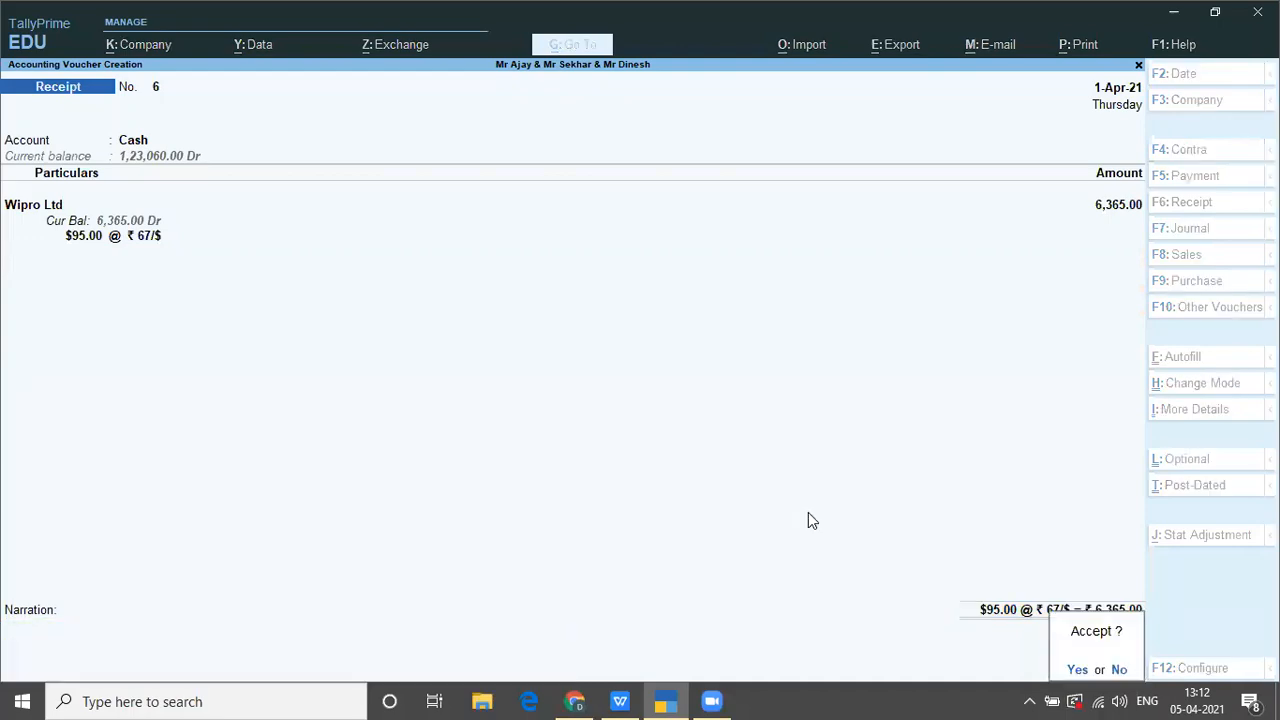
pyautogui.press('Return')
pyautogui.hotkey('alt', 'Tab')
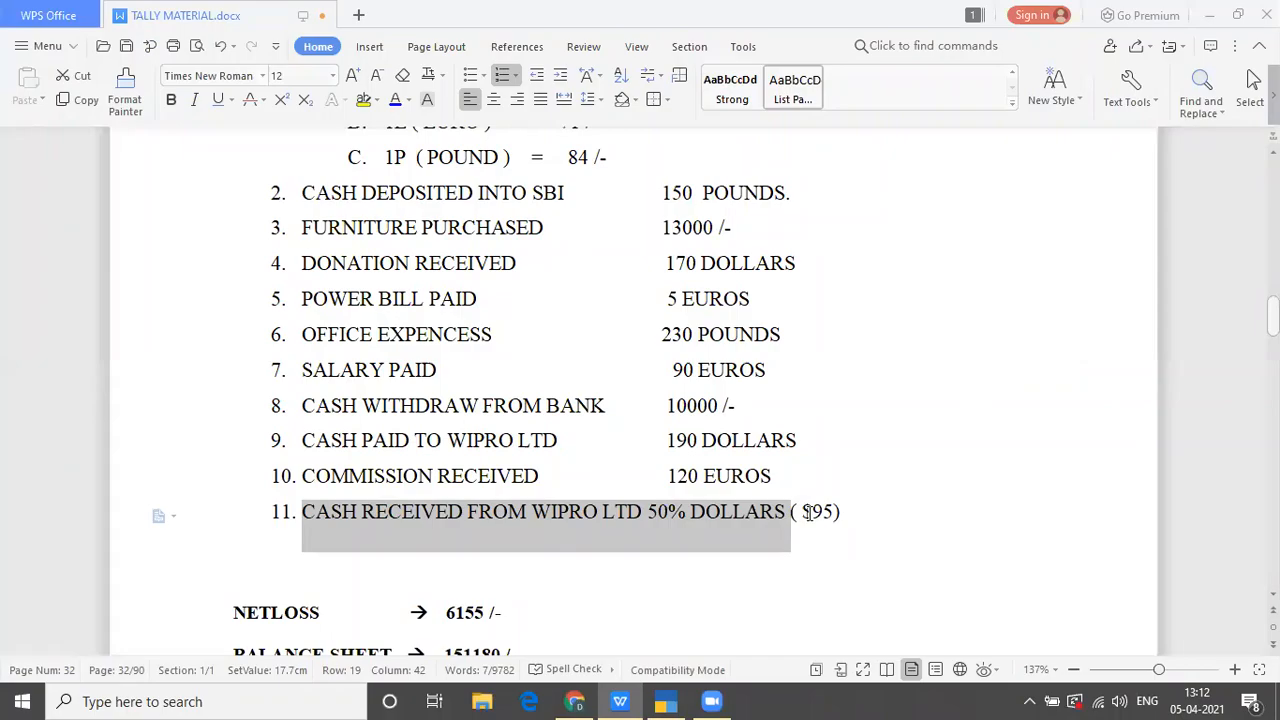
pyautogui.hotkey('alt', 'Tab')
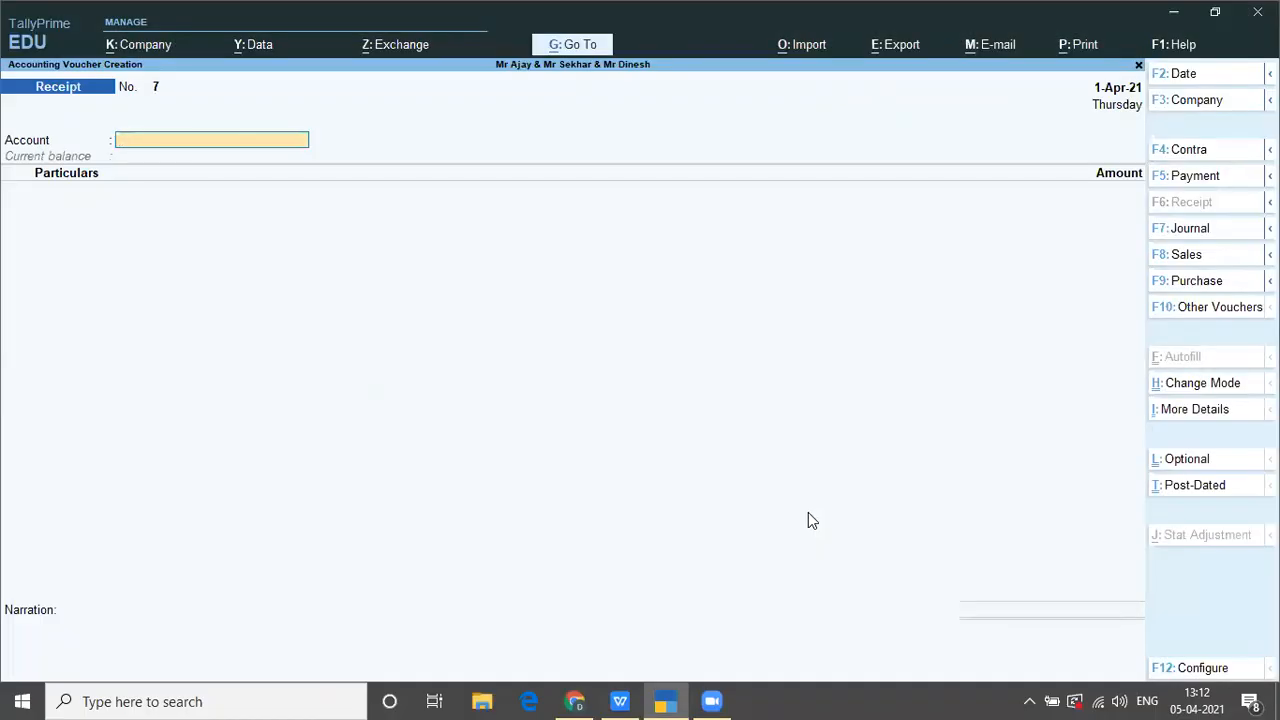
# Step: Leave TallyPrime voucher entry and open the Balance Sheet to review the company's liabilities and assets
pyautogui.press('Escape')
pyautogui.press('Return')
pyautogui.press('Down')
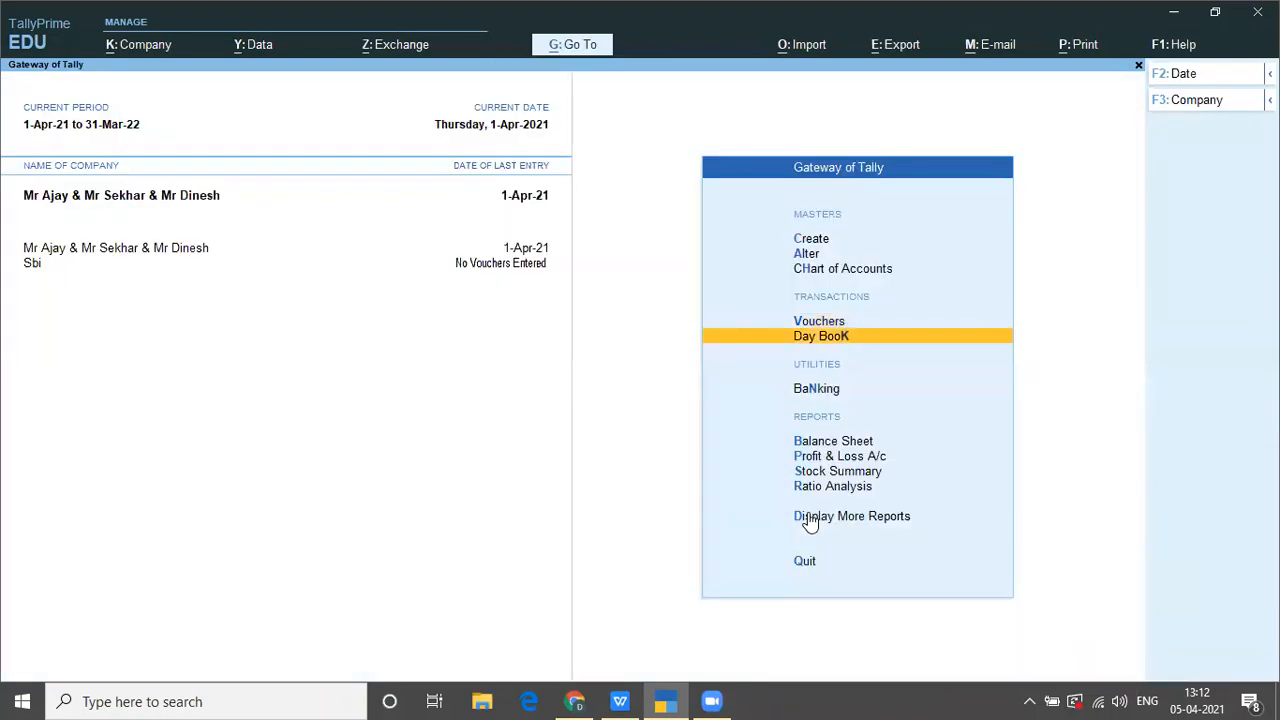
pyautogui.press('Down')
pyautogui.press('Down')
pyautogui.press('Return')
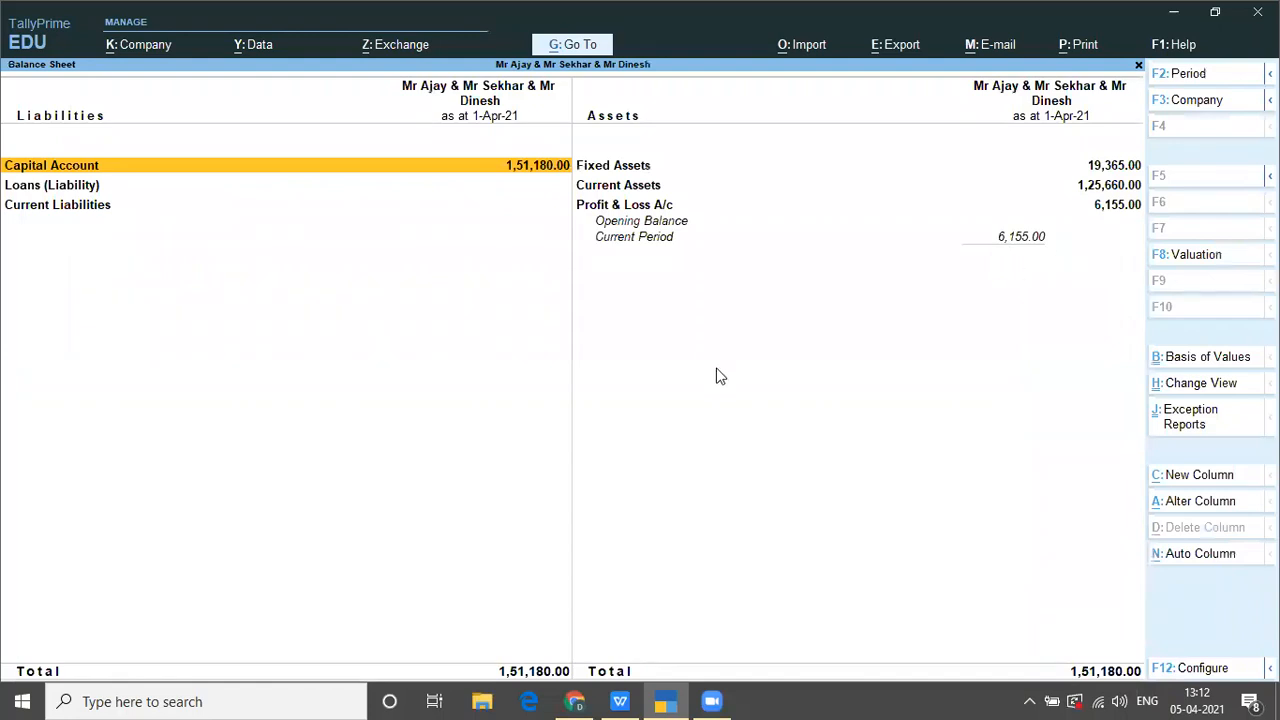
pyautogui.click(965, 102)
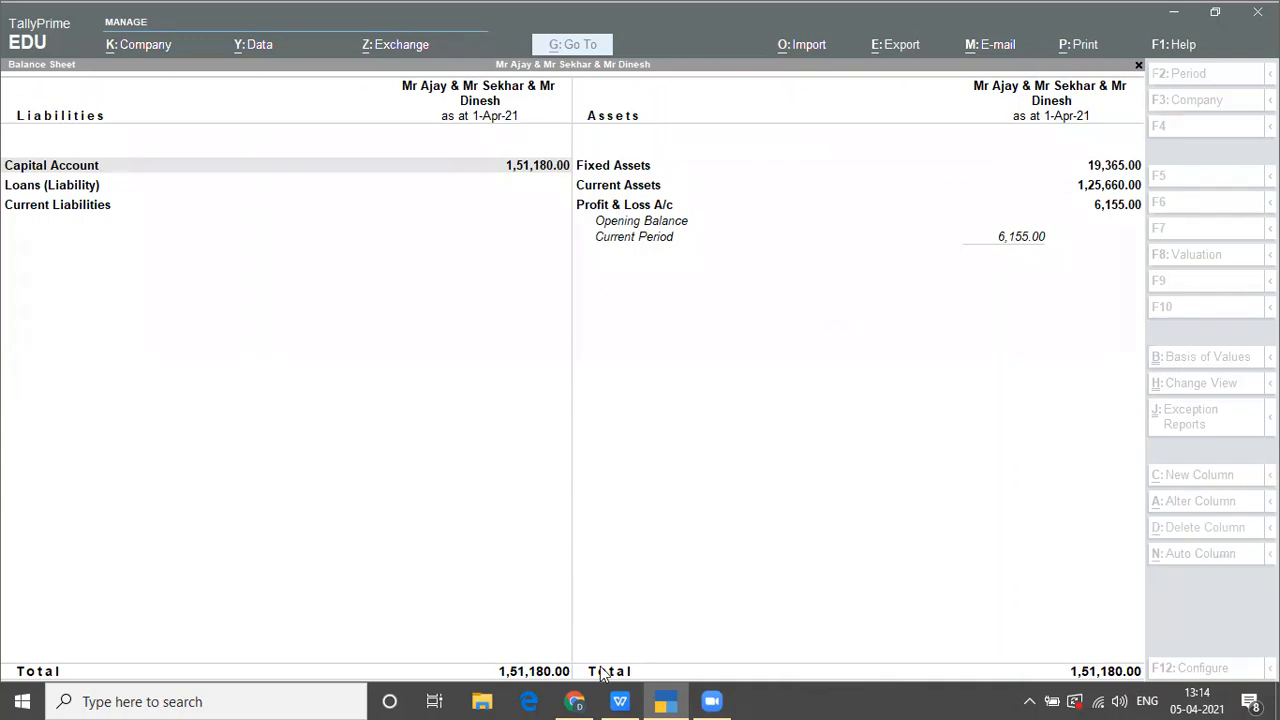
# Step: Switch to TALLY MATERIAL.docx in WPS Office and look back from the multi-currency exercise through the partnership section to the earlier credit purchase and sale problems
pyautogui.click(624, 624)
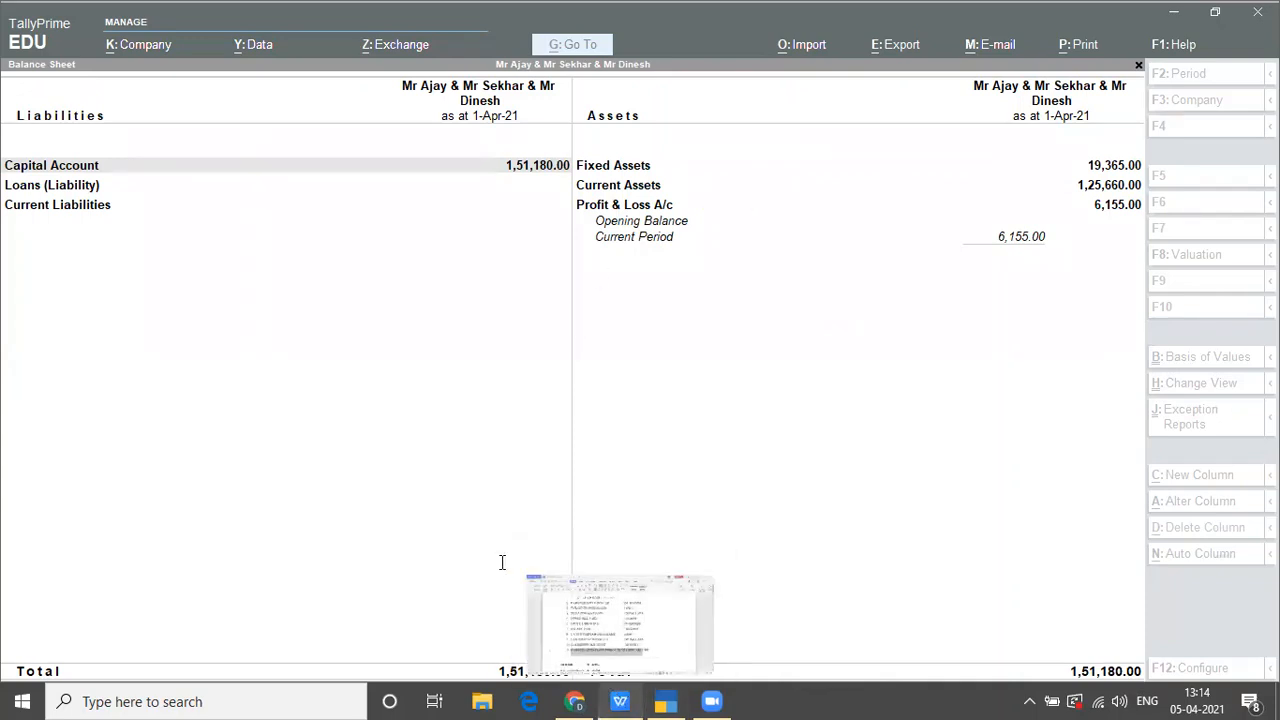
pyautogui.press('Up')
pyautogui.press('Up')
pyautogui.press('Up')
pyautogui.press('Up')
pyautogui.press('Up')
pyautogui.press('Up')
pyautogui.press('Up')
pyautogui.press('Up')
pyautogui.press('Up')
pyautogui.press('Up')
pyautogui.press('Up')
pyautogui.press('Up')
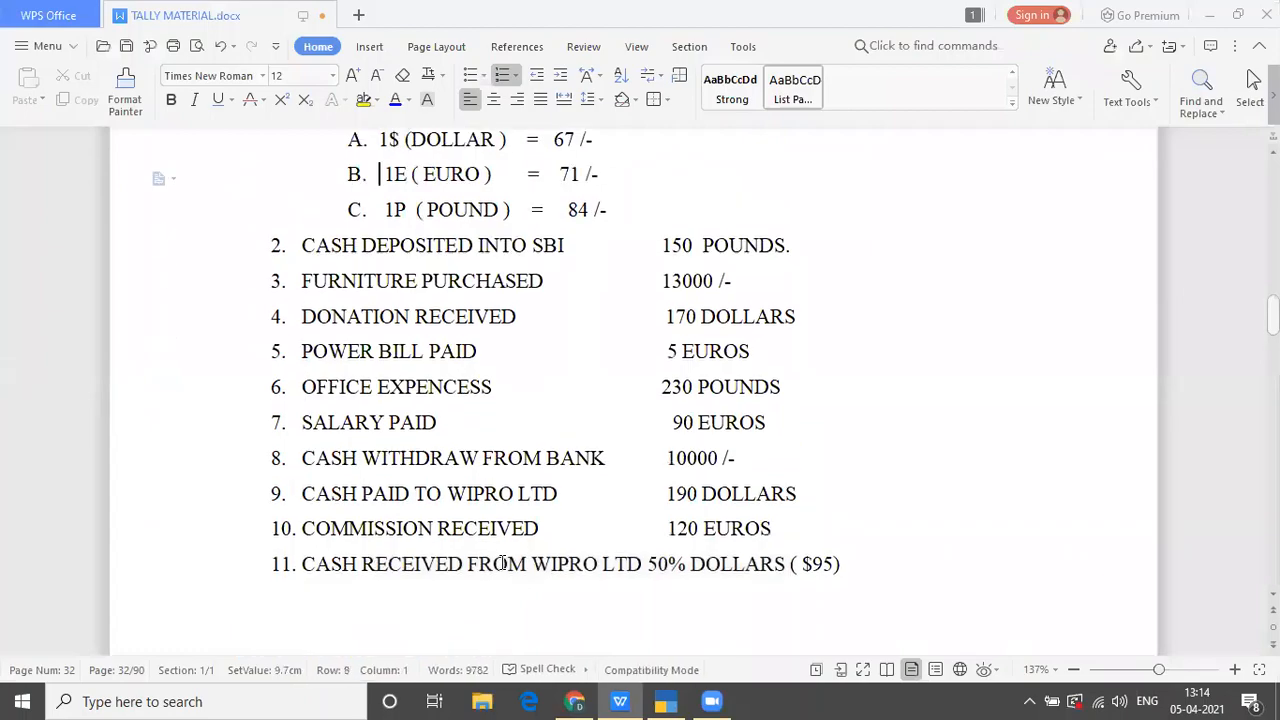
pyautogui.press('Up')
pyautogui.press('Up')
pyautogui.press('Up')
pyautogui.press('Up')
pyautogui.press('Up')
pyautogui.press('Up')
pyautogui.press('Up')
pyautogui.press('Up')
pyautogui.press('Up')
pyautogui.press('Up')
pyautogui.press('Up')
pyautogui.press('Up')
pyautogui.press('Up')
pyautogui.press('Up')
pyautogui.press('Up')
pyautogui.press('Up')
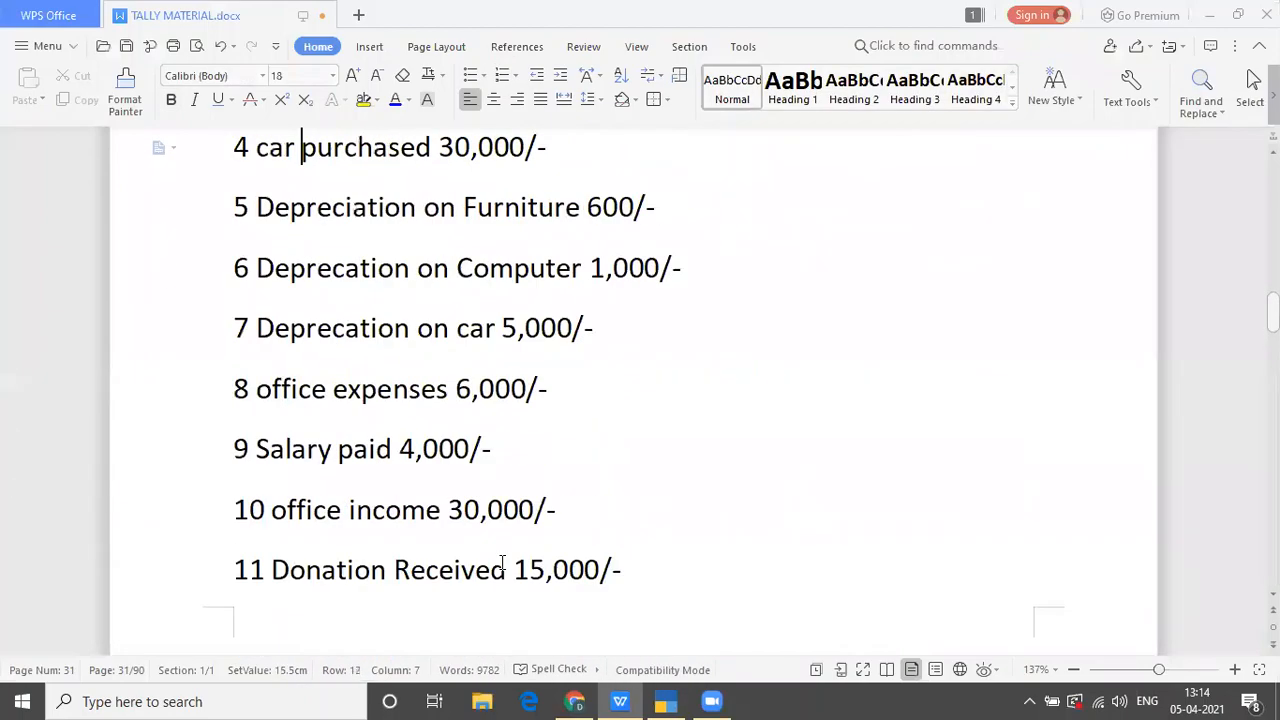
pyautogui.press('Up')
pyautogui.press('Up')
pyautogui.press('Up')
pyautogui.press('Up')
pyautogui.press('Up')
pyautogui.press('Up')
pyautogui.press('Up')
pyautogui.press('Up')
pyautogui.press('Up')
pyautogui.press('Up')
pyautogui.press('Up')
pyautogui.press('Up')
pyautogui.press('Up')
pyautogui.press('Up')
pyautogui.press('Up')
pyautogui.press('Up')
pyautogui.press('Up')
pyautogui.press('Up')
pyautogui.press('Up')
pyautogui.press('Up')
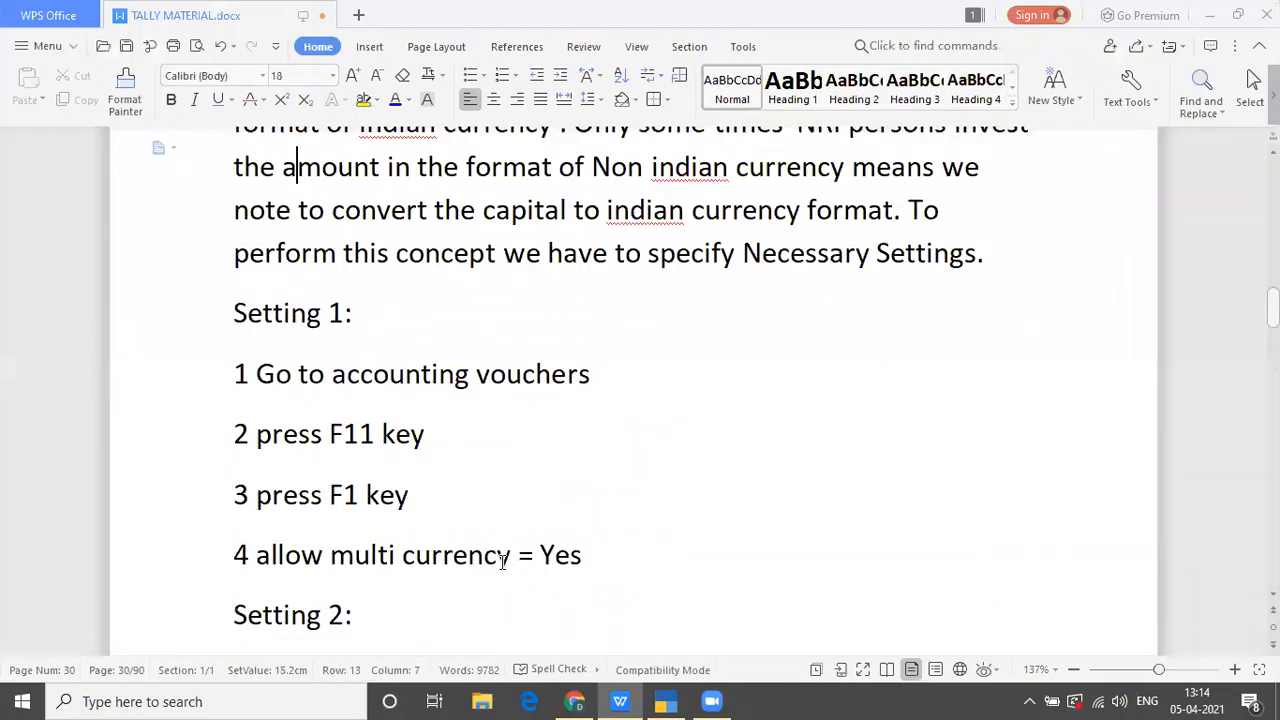
pyautogui.press('Up')
pyautogui.press('Up')
pyautogui.press('Up')
pyautogui.press('Up')
pyautogui.press('Up')
pyautogui.press('Up')
pyautogui.press('Up')
pyautogui.press('Up')
pyautogui.press('Up')
pyautogui.press('Up')
pyautogui.press('Up')
pyautogui.press('Up')
pyautogui.press('Up')
pyautogui.press('Up')
pyautogui.press('Up')
pyautogui.press('Up')
pyautogui.press('Up')
pyautogui.press('Up')
pyautogui.press('Up')
pyautogui.press('Up')
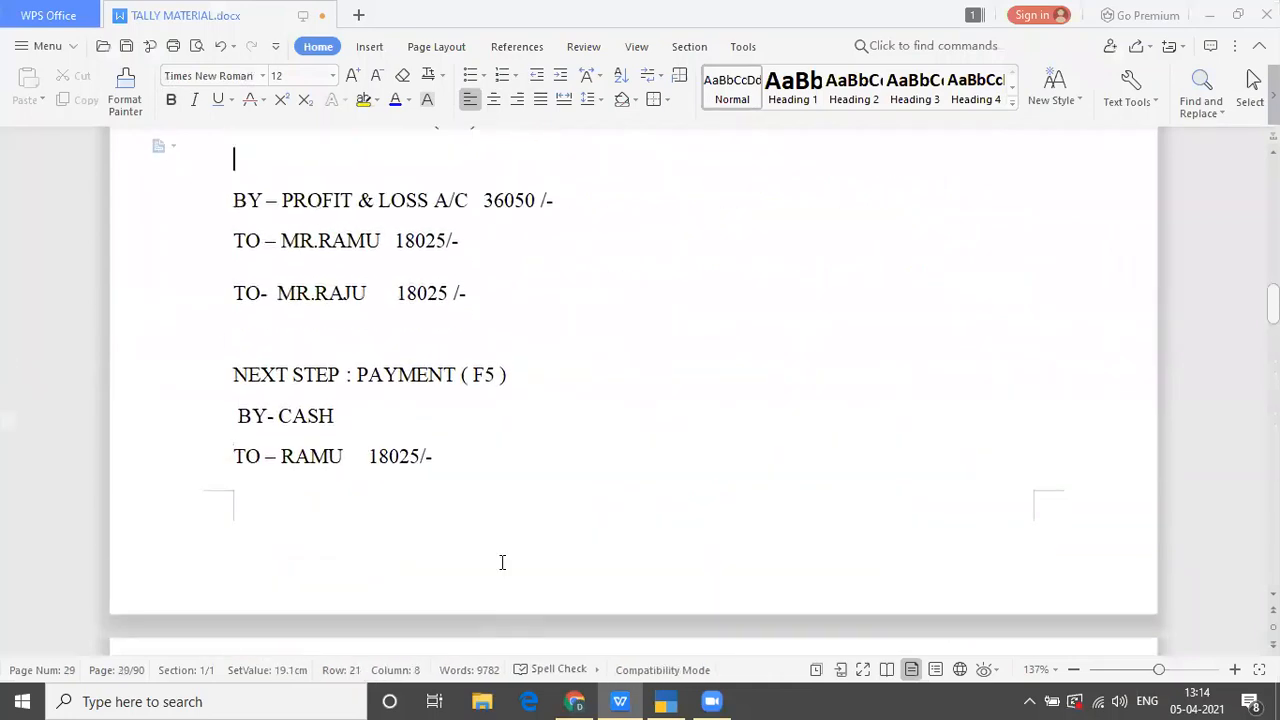
pyautogui.press('Up')
pyautogui.press('Up')
pyautogui.press('Up')
pyautogui.press('Up')
pyautogui.press('Up')
pyautogui.press('Up')
pyautogui.press('Up')
pyautogui.press('Up')
pyautogui.press('Up')
pyautogui.press('Up')
pyautogui.press('Up')
pyautogui.press('Up')
pyautogui.press('Up')
pyautogui.press('Up')
pyautogui.press('Up')
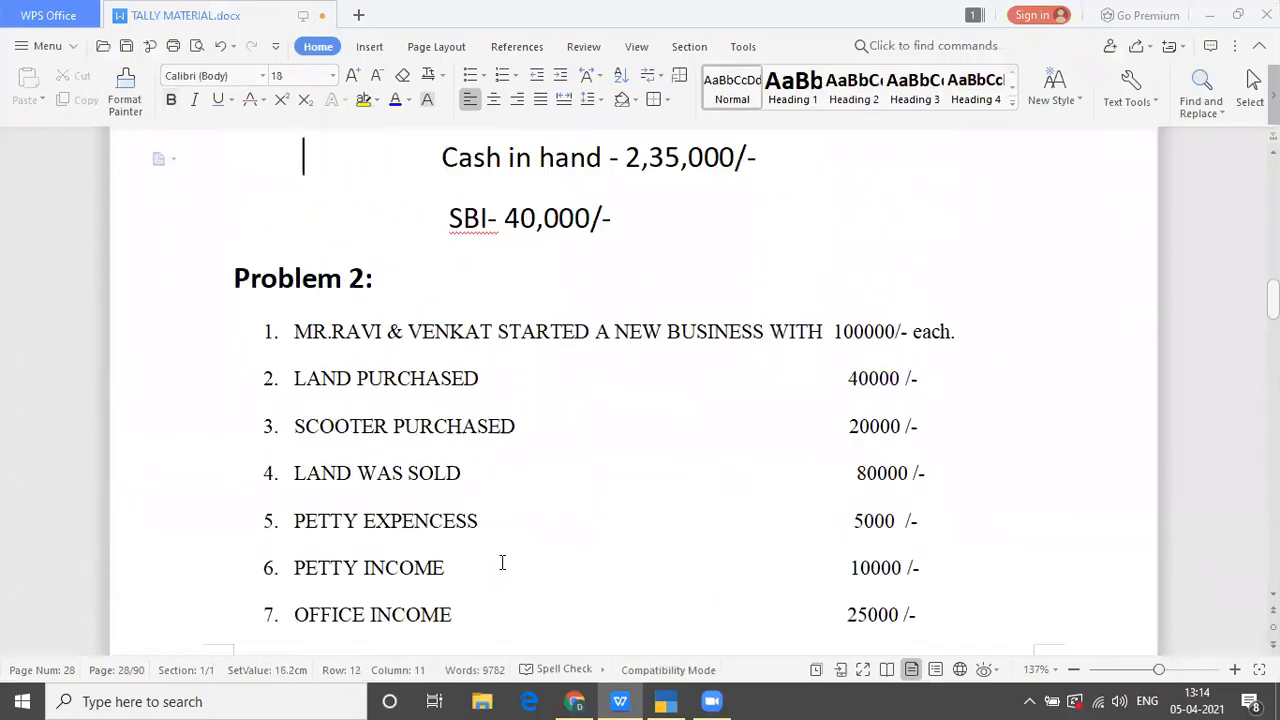
pyautogui.press('Up')
pyautogui.press('Up')
pyautogui.press('Up')
pyautogui.press('Up')
pyautogui.press('Up')
pyautogui.press('Up')
pyautogui.press('Up')
pyautogui.press('Up')
pyautogui.press('Up')
pyautogui.press('Up')
pyautogui.press('Up')
pyautogui.press('Up')
pyautogui.press('Up')
pyautogui.press('Up')
pyautogui.press('Up')
pyautogui.press('Up')
pyautogui.press('Up')
pyautogui.press('Up')
pyautogui.press('Up')
pyautogui.press('Up')
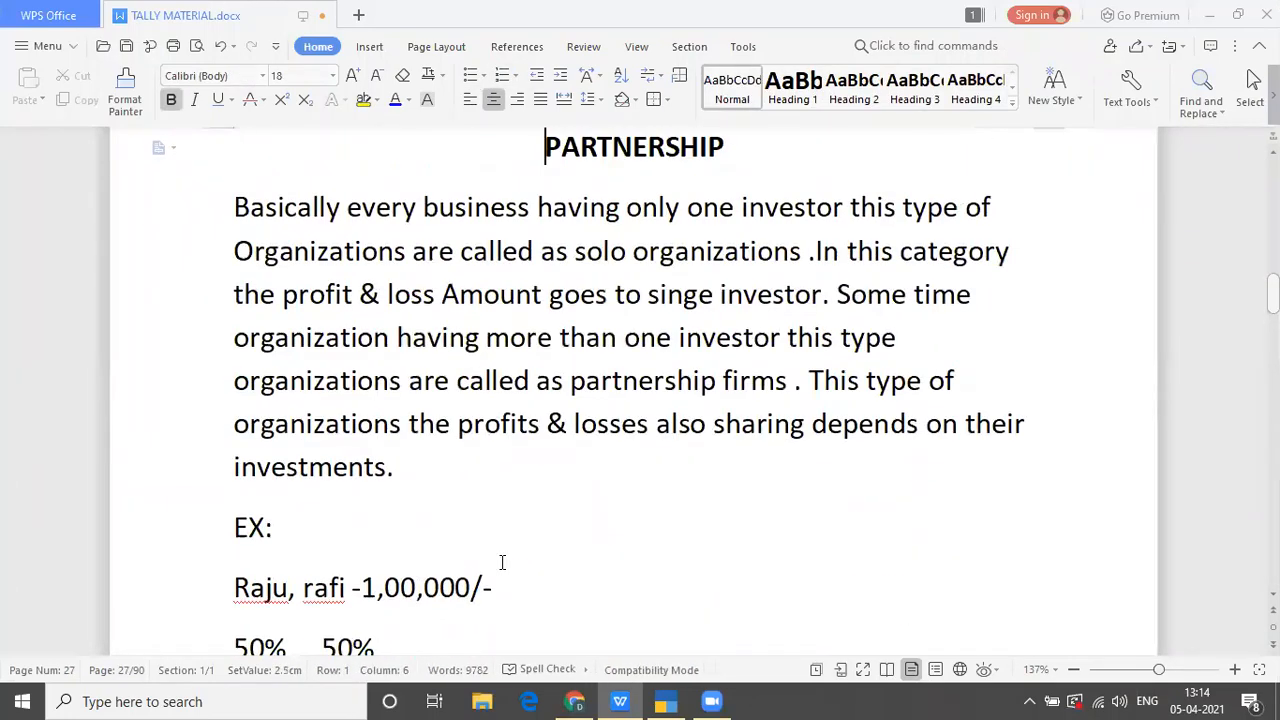
pyautogui.press('Up')
pyautogui.press('Up')
pyautogui.press('Up')
pyautogui.press('Up')
pyautogui.press('Up')
pyautogui.press('Up')
pyautogui.press('Up')
pyautogui.press('Up')
pyautogui.press('Up')
pyautogui.press('Up')
pyautogui.press('Up')
pyautogui.press('Up')
pyautogui.press('Up')
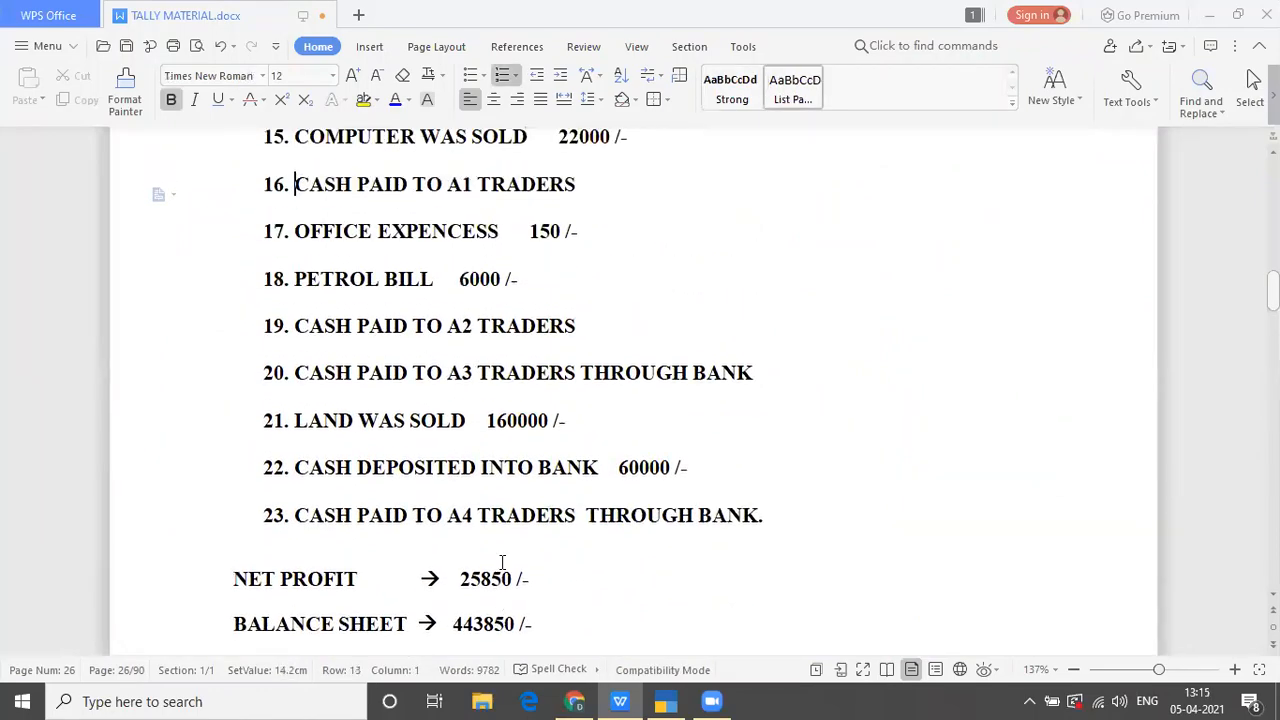
pyautogui.press('Up')
pyautogui.press('Up')
pyautogui.press('Up')
pyautogui.press('Up')
pyautogui.press('Up')
pyautogui.press('Up')
pyautogui.press('Up')
pyautogui.press('Up')
pyautogui.press('Up')
pyautogui.press('Up')
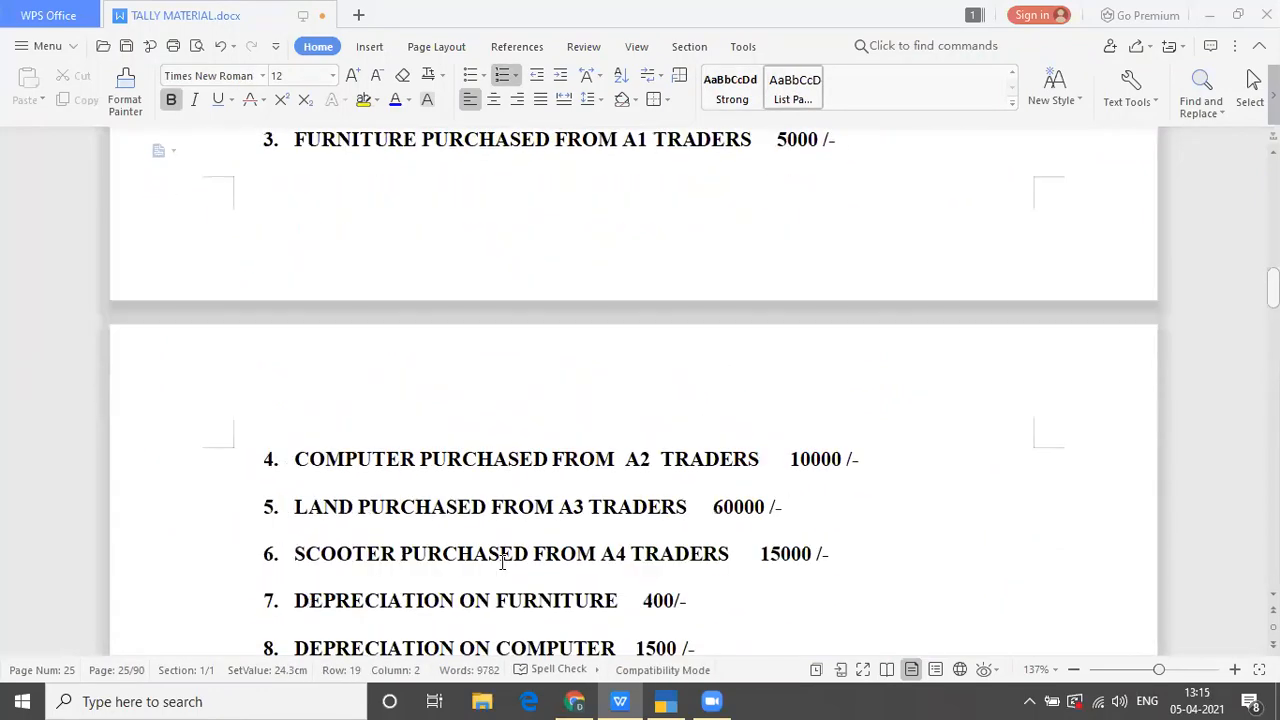
pyautogui.press('Up')
pyautogui.press('Up')
pyautogui.press('Up')
pyautogui.press('Up')
pyautogui.press('Up')
pyautogui.press('Up')
pyautogui.press('Up')
pyautogui.press('Up')
pyautogui.press('Up')
pyautogui.press('Up')
pyautogui.press('Up')
pyautogui.press('Up')
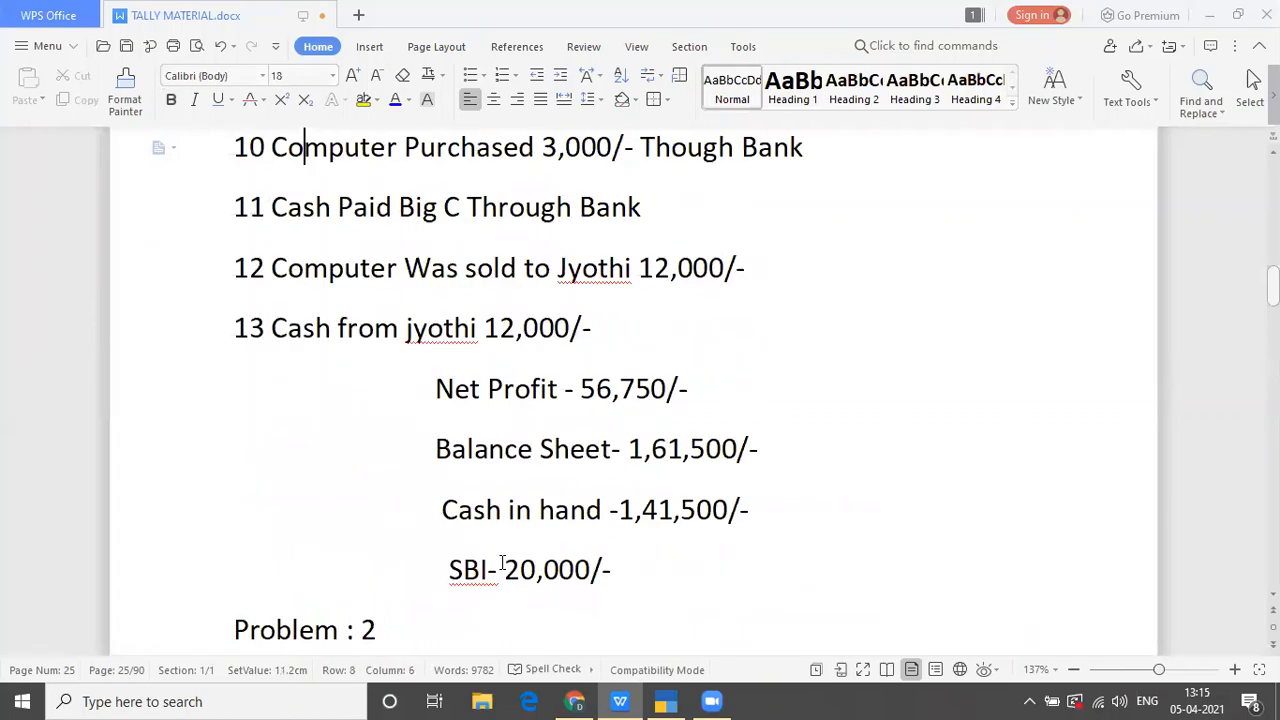
pyautogui.press('Up')
pyautogui.press('Up')
pyautogui.press('Up')
pyautogui.press('Up')
pyautogui.press('Up')
pyautogui.press('Up')
pyautogui.press('Up')
pyautogui.press('Up')
pyautogui.press('Up')
pyautogui.press('Up')
pyautogui.press('Up')
pyautogui.press('Up')
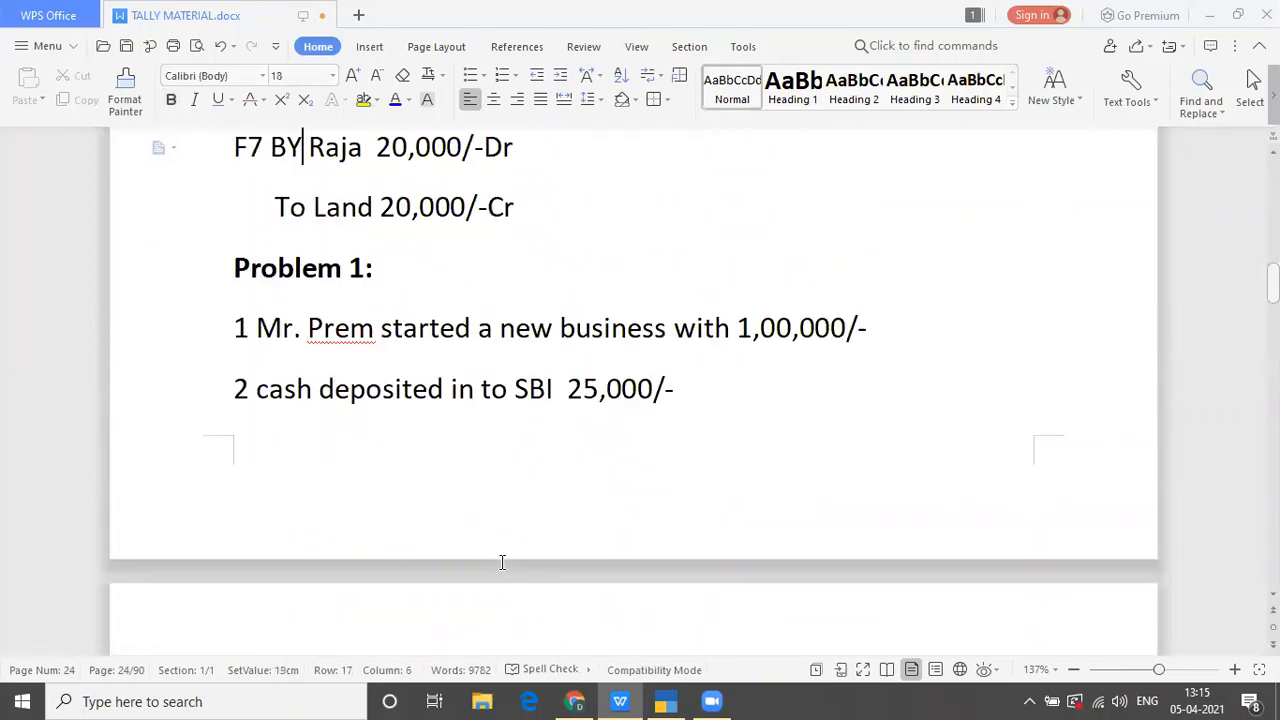